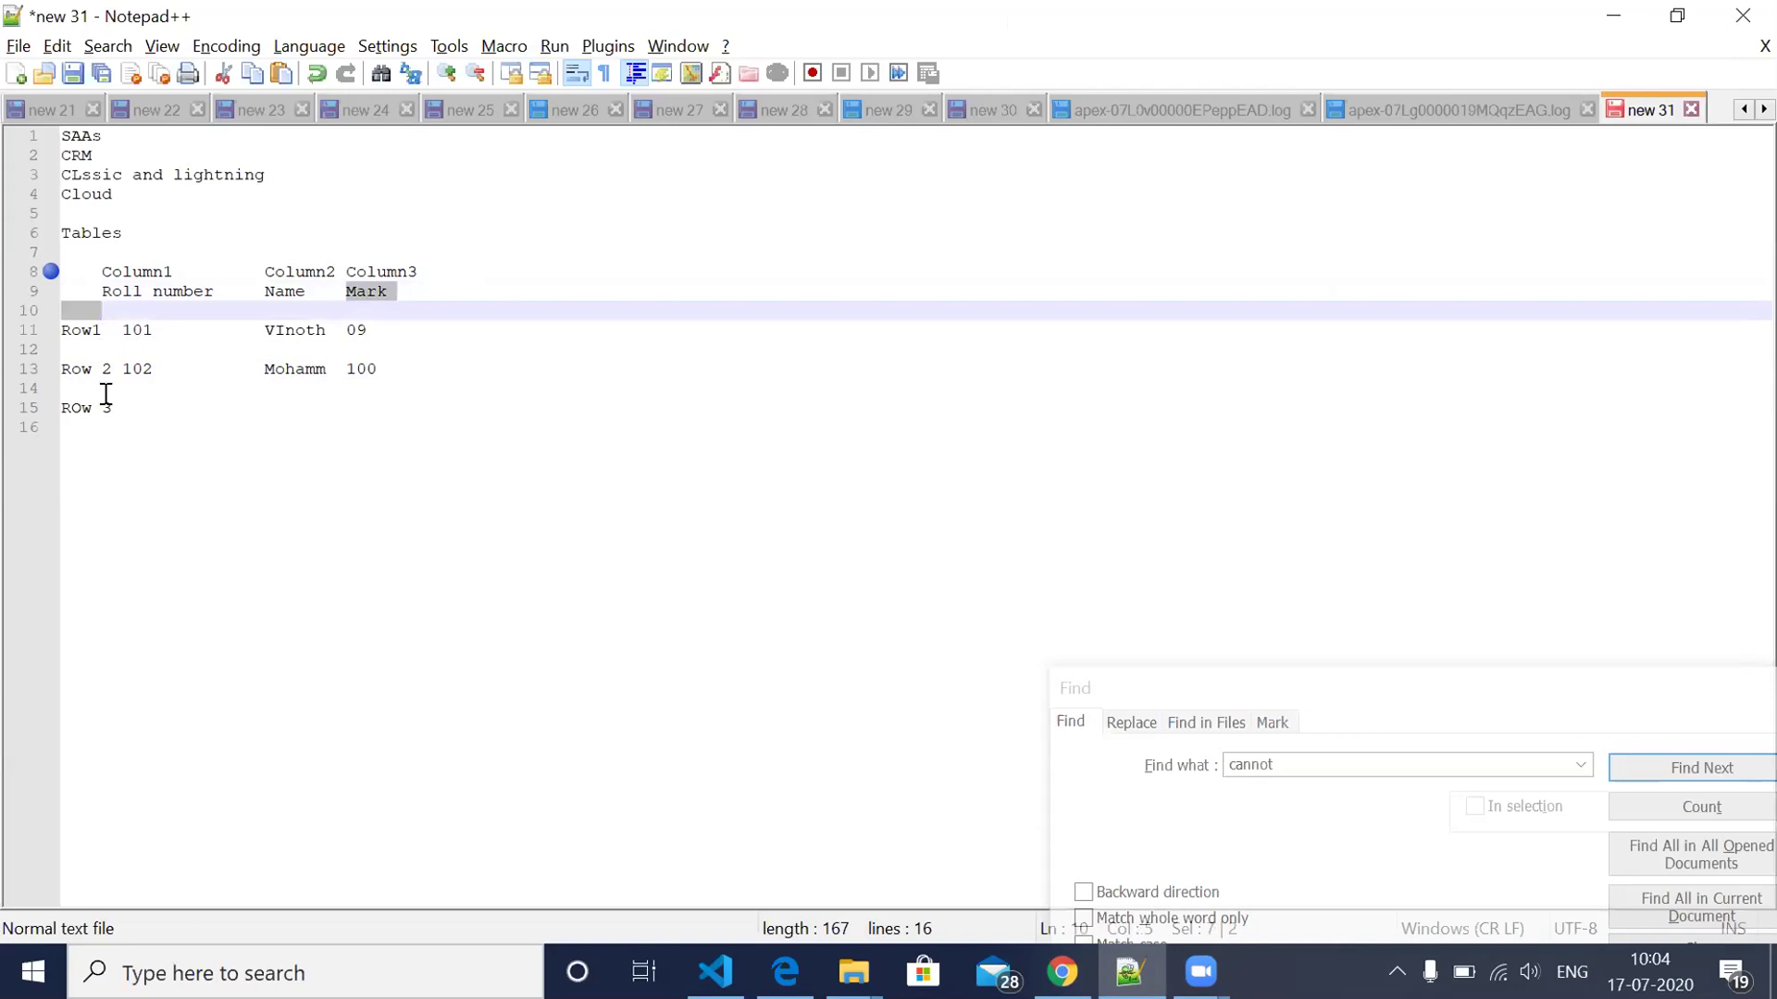
# Step: Highlight the record values of Row1 and then of Row 2 in the sample table
pyautogui.moveTo(123, 329); pyautogui.dragTo(373, 332)
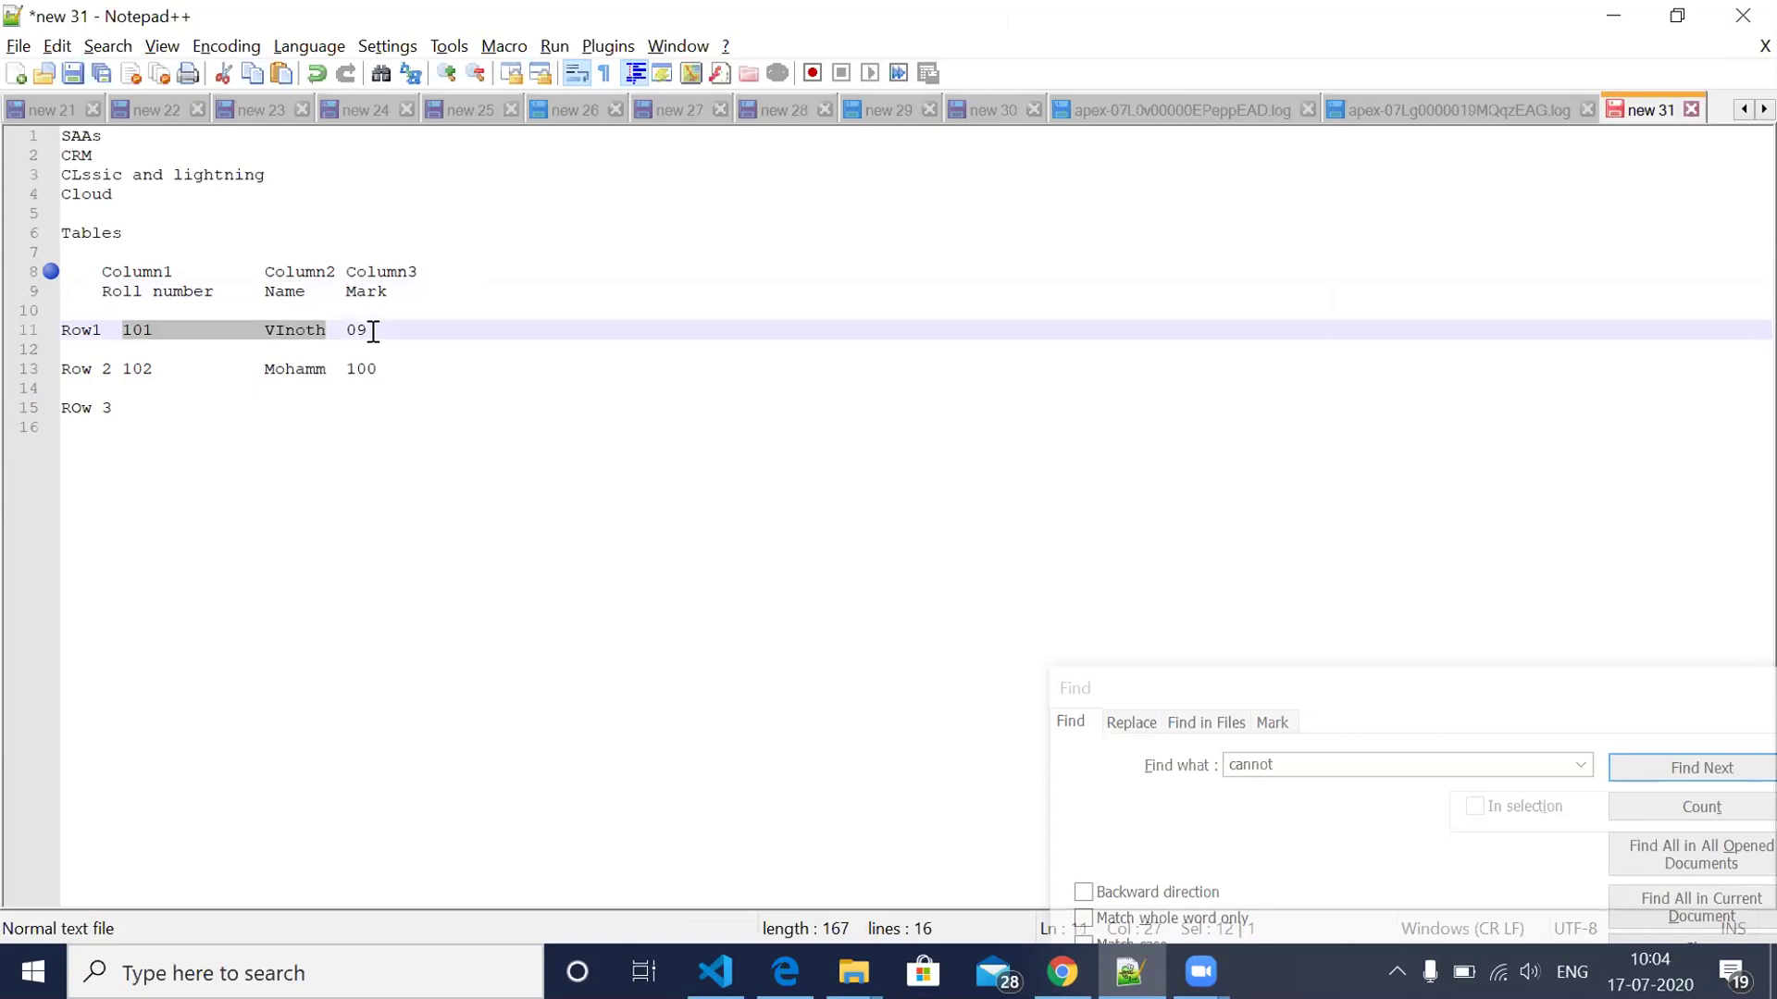
pyautogui.hotkey('shift', 'End')
pyautogui.moveTo(122, 368); pyautogui.dragTo(346, 368)
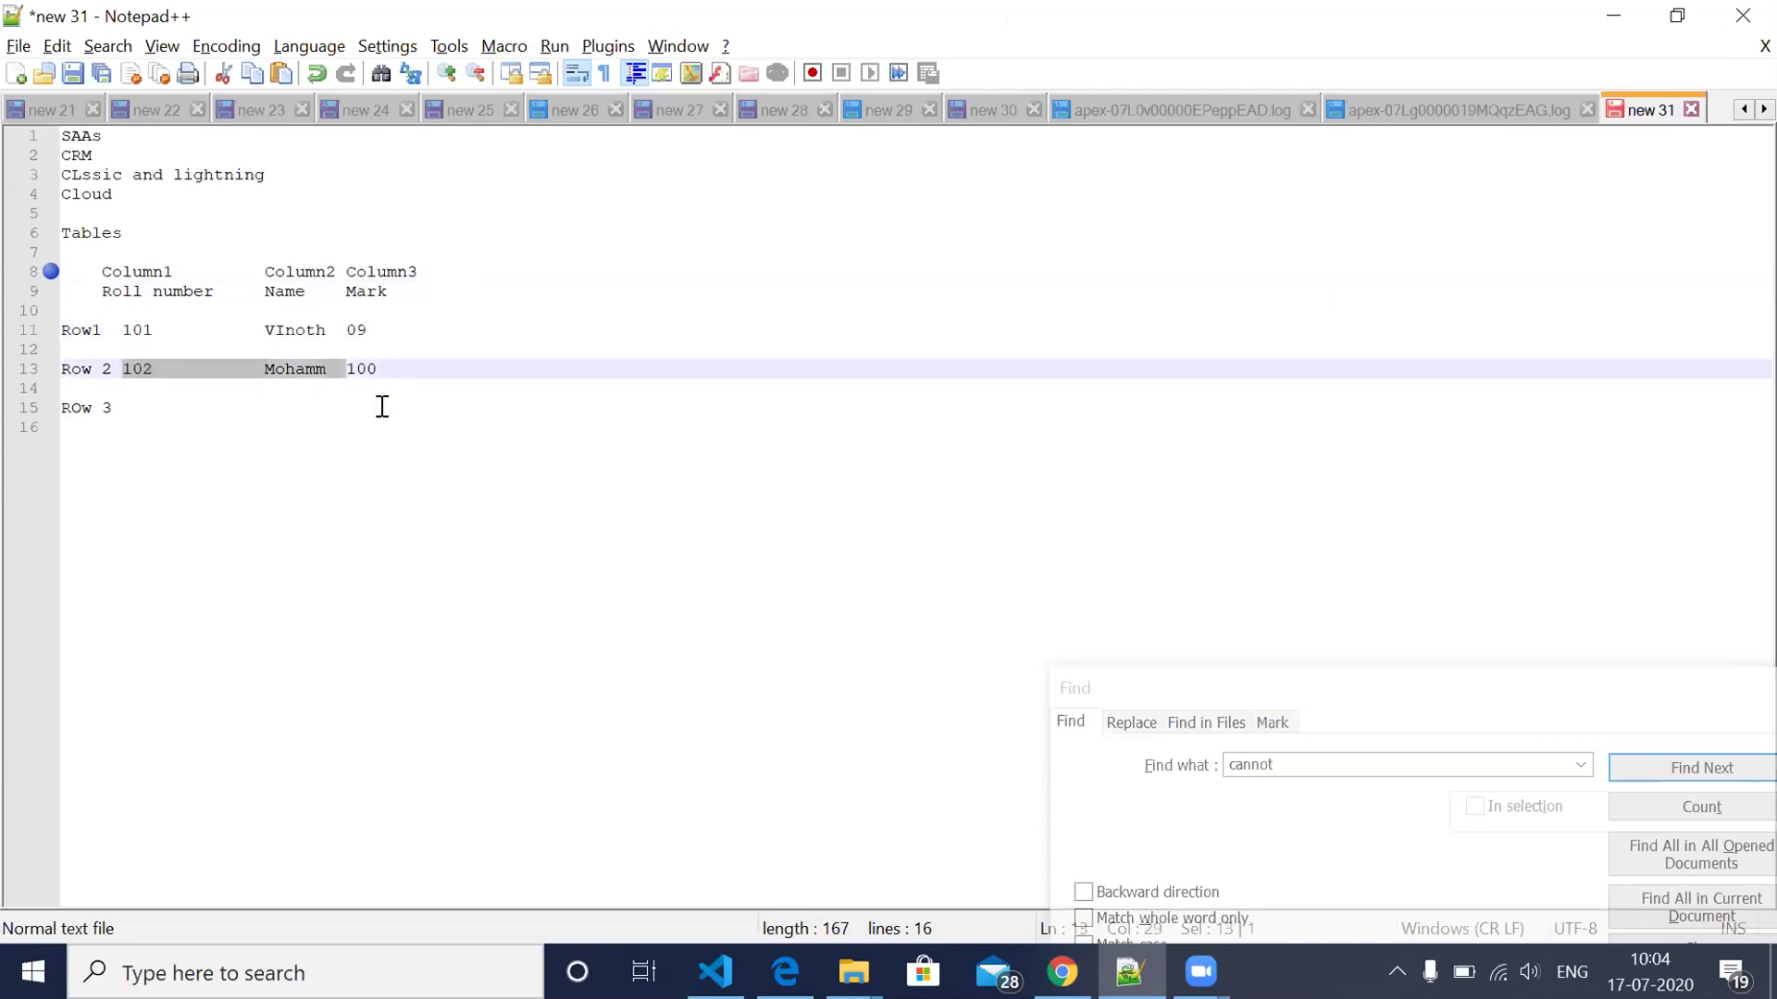
pyautogui.hotkey('shift', 'End')
# Step: Add the line "Object-Table" below the Row 3 line, leaving blank lines in between
pyautogui.click(207, 399)
pyautogui.press('Return')
pyautogui.press('Return')
pyautogui.press('Return')
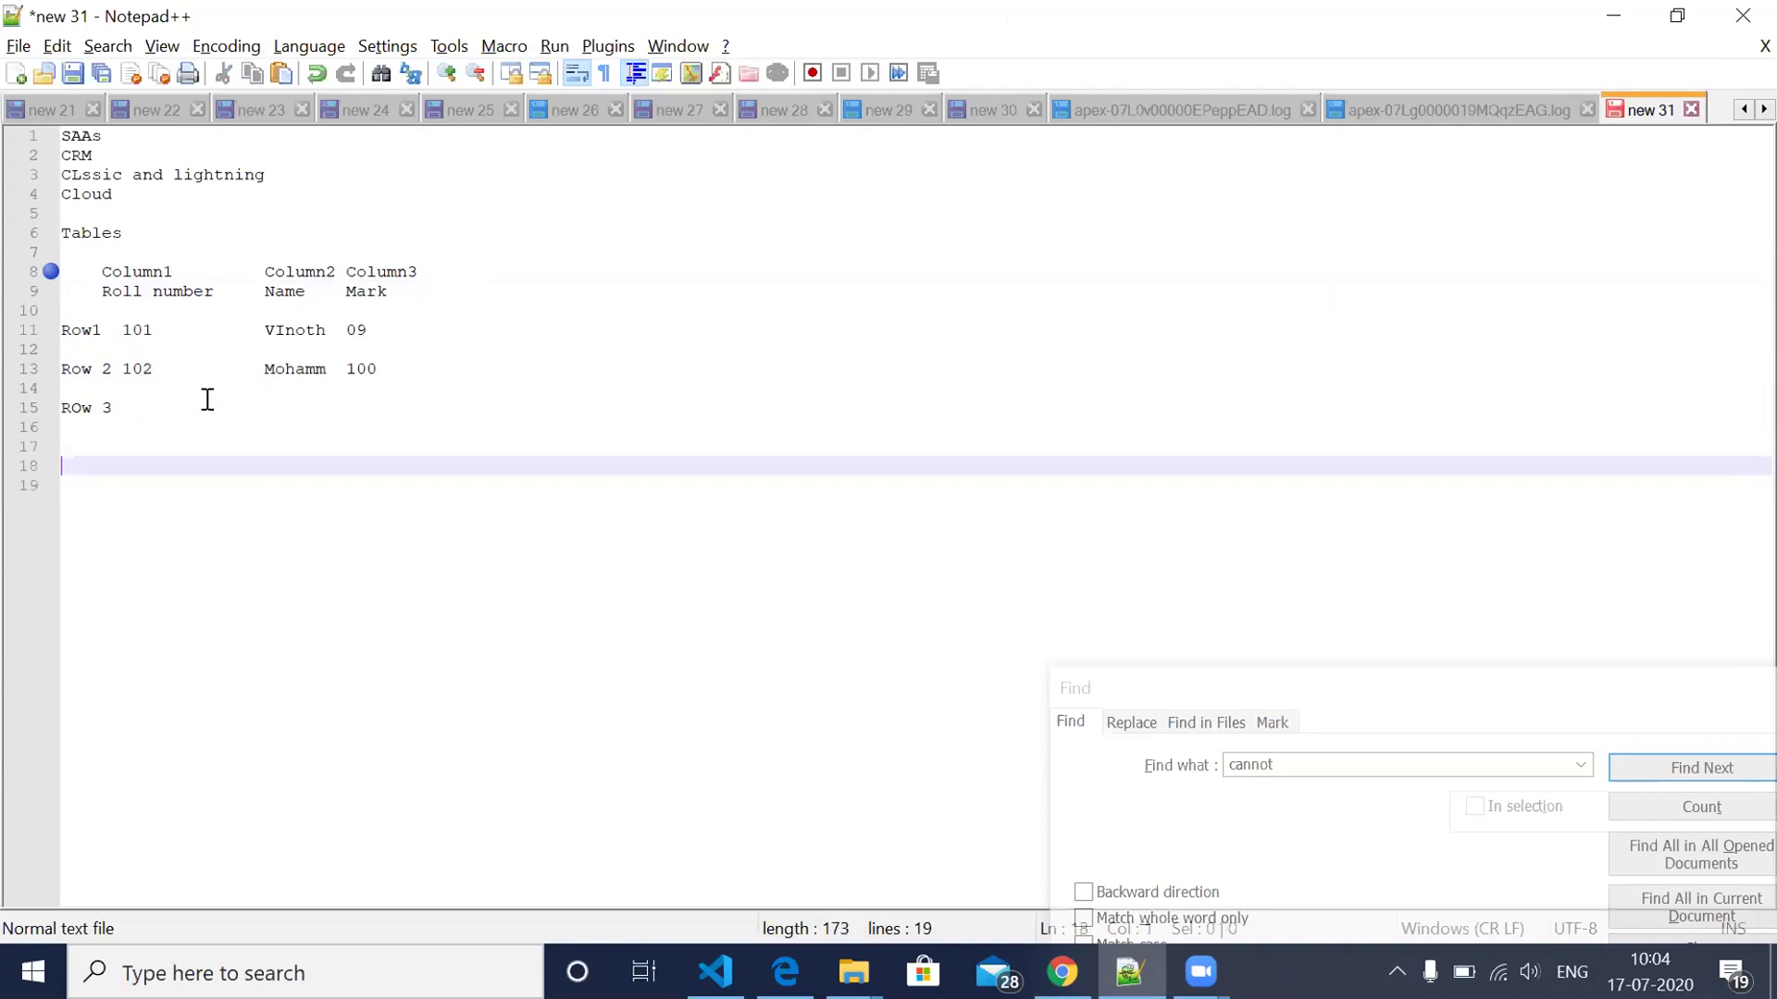
pyautogui.write('Object-Table')
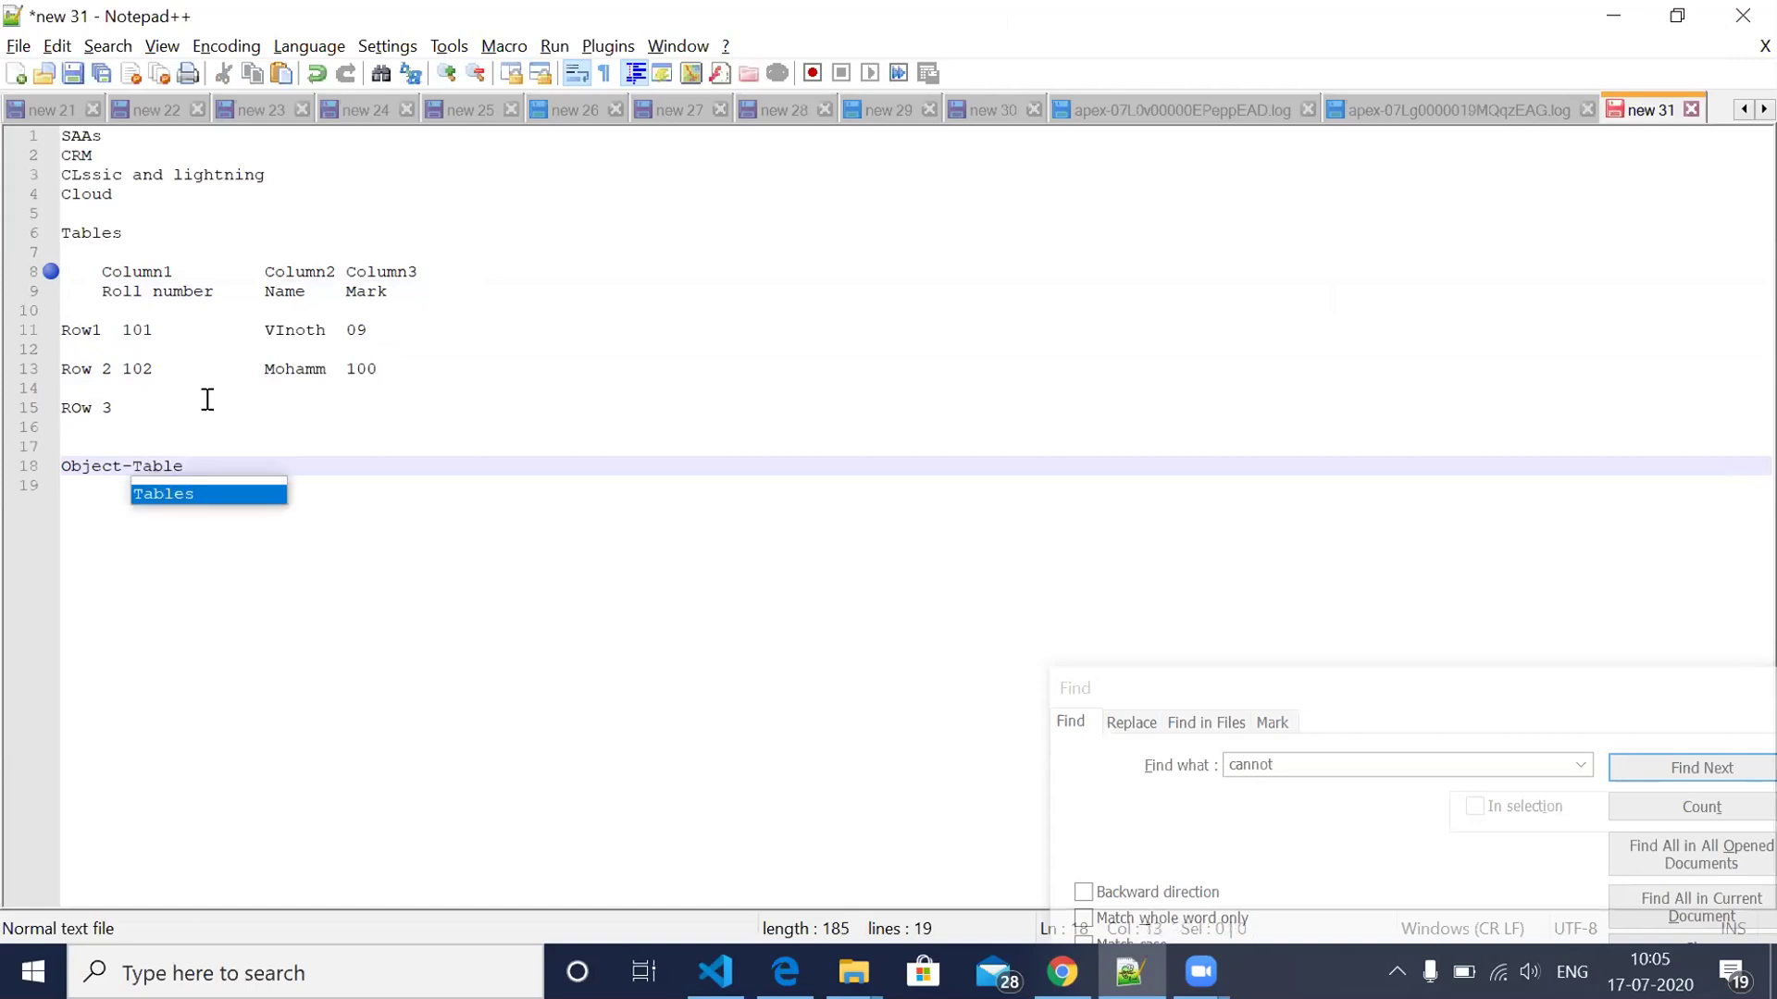
# Step: Add the line "Fields-Column" below the Object-Table line, with a blank line between them
pyautogui.click(367, 547)
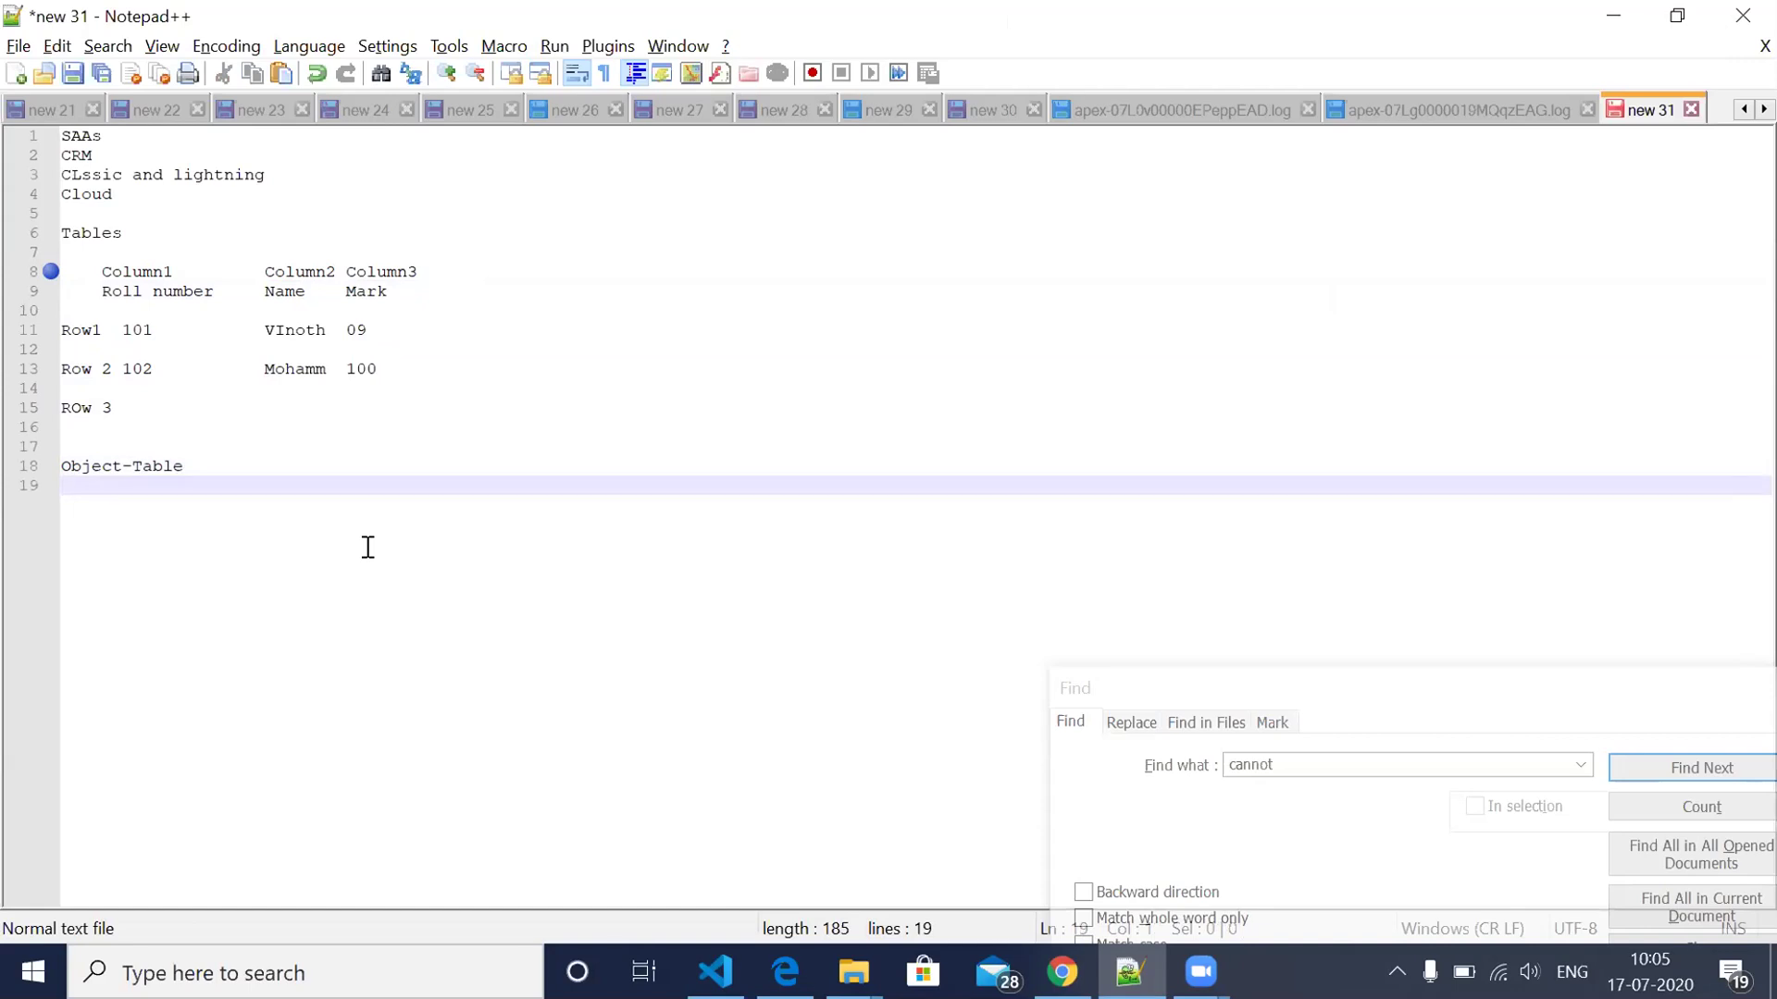
pyautogui.press('Return')
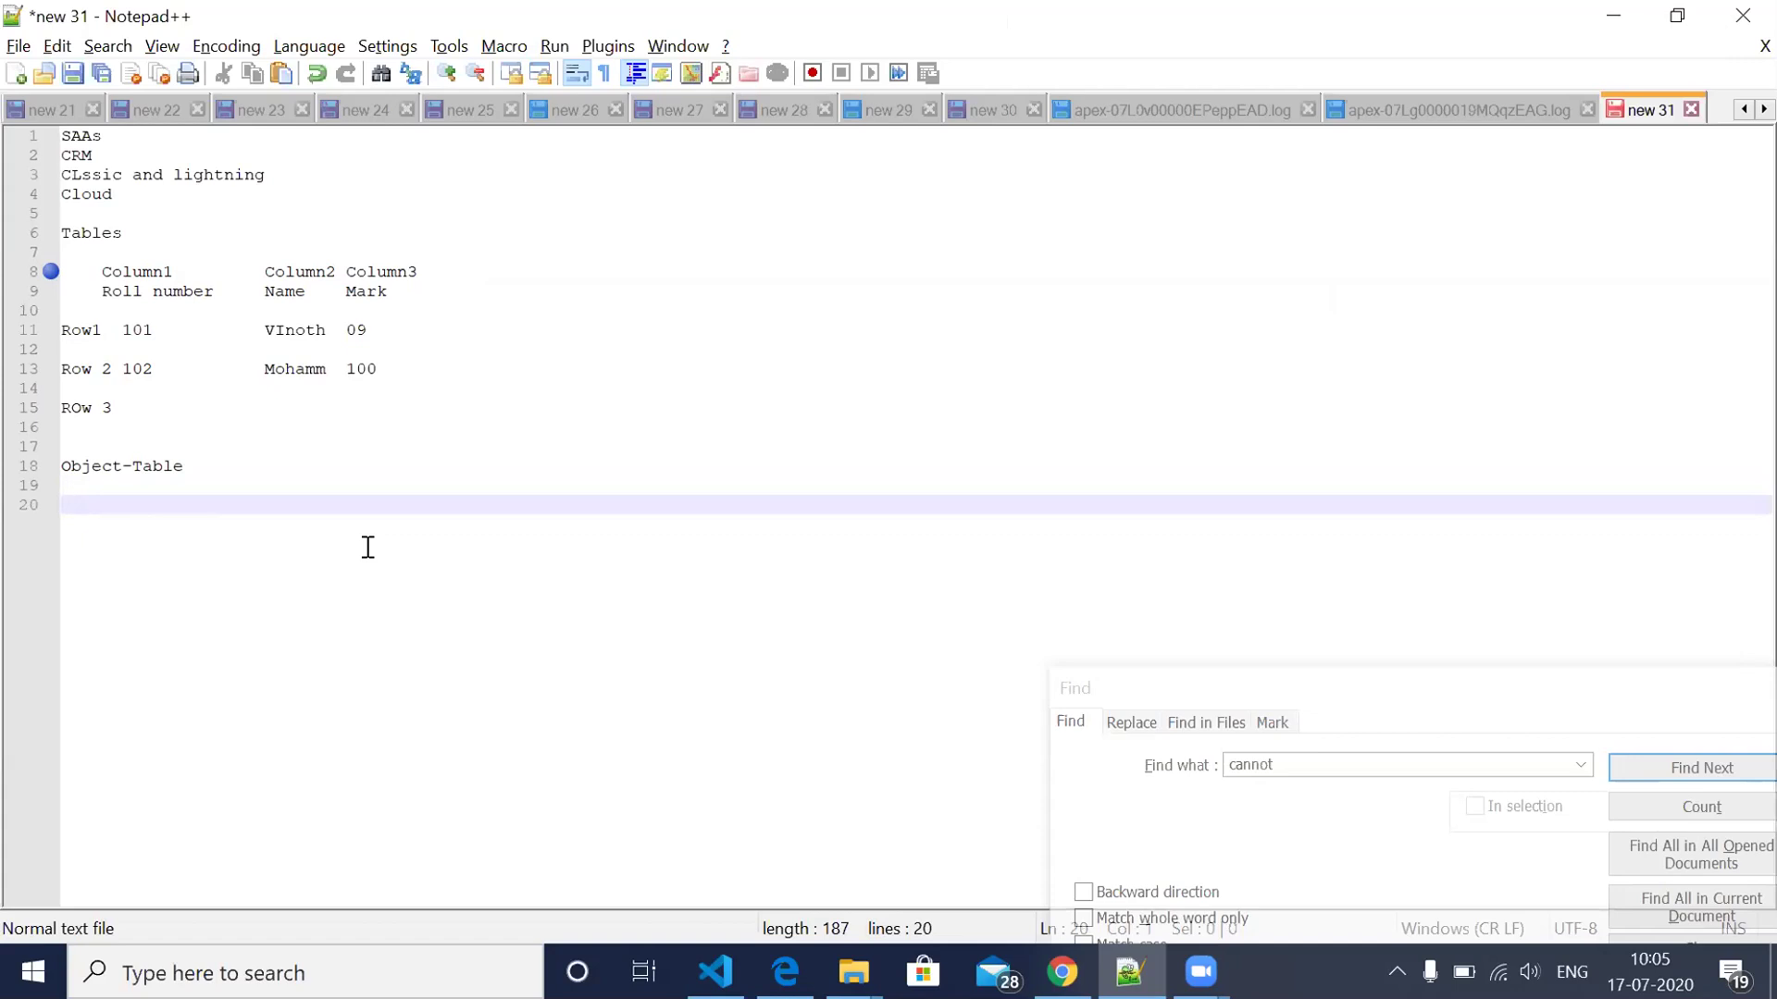
pyautogui.write('Fields-Column')
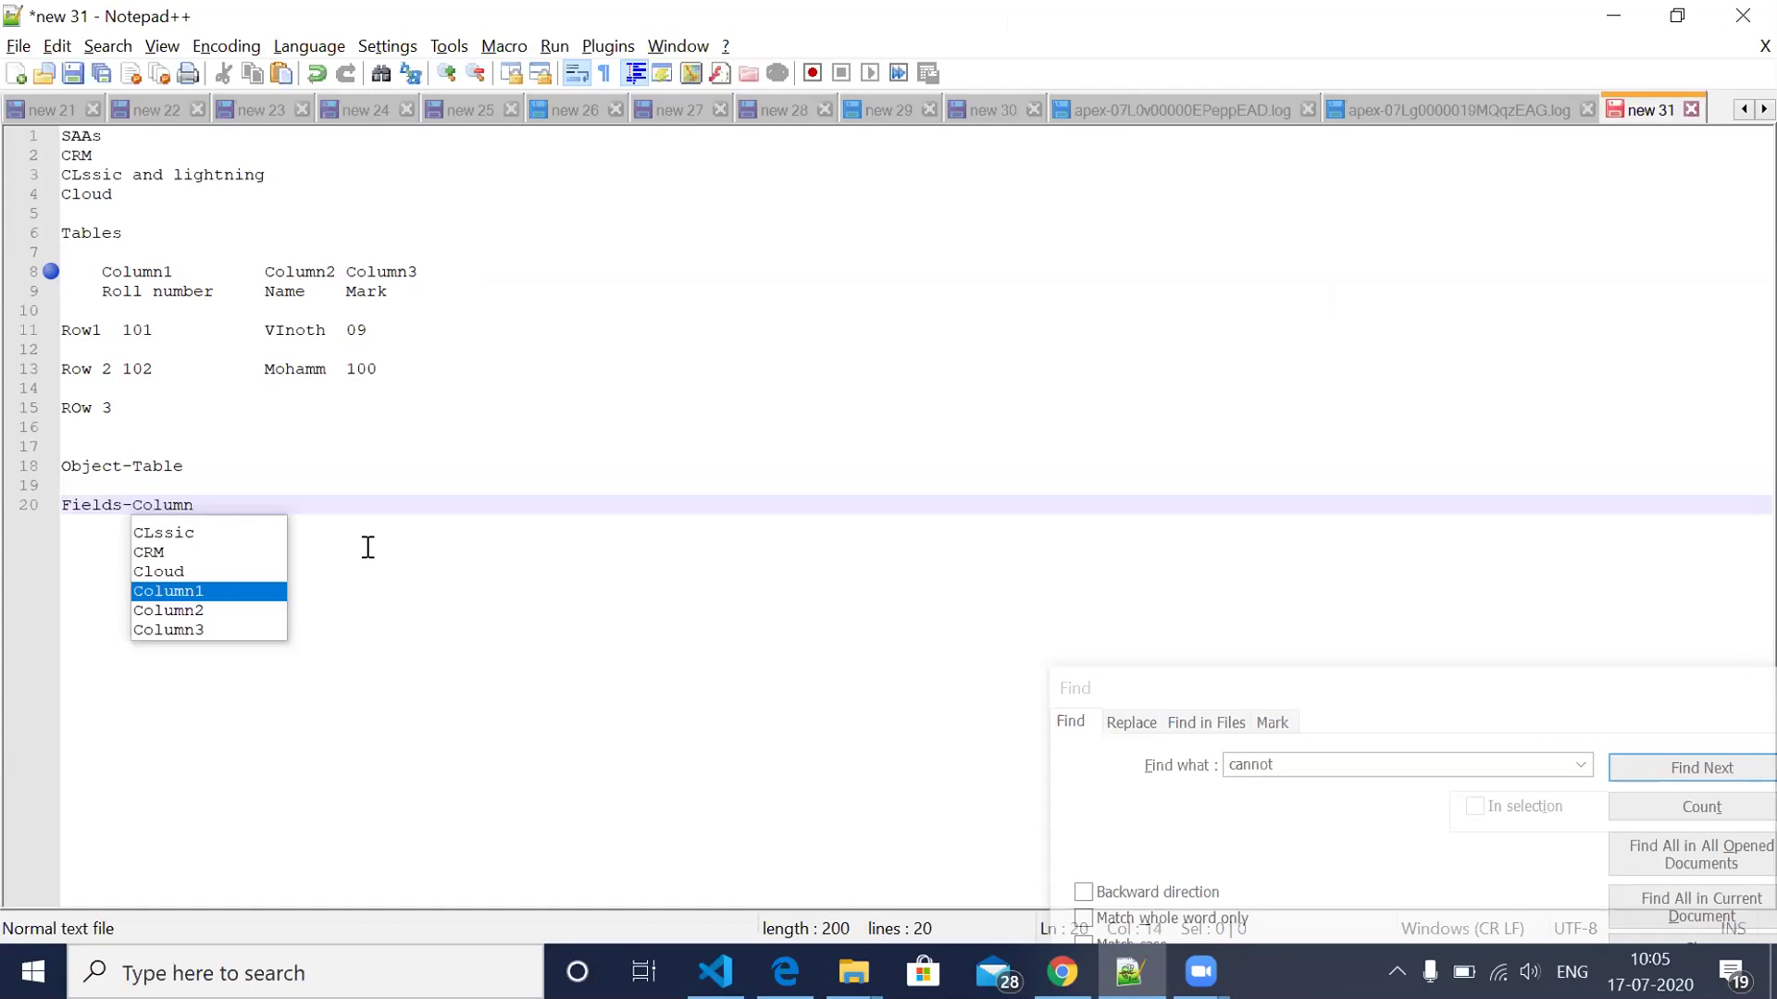
pyautogui.press('Return')
pyautogui.press('Return')
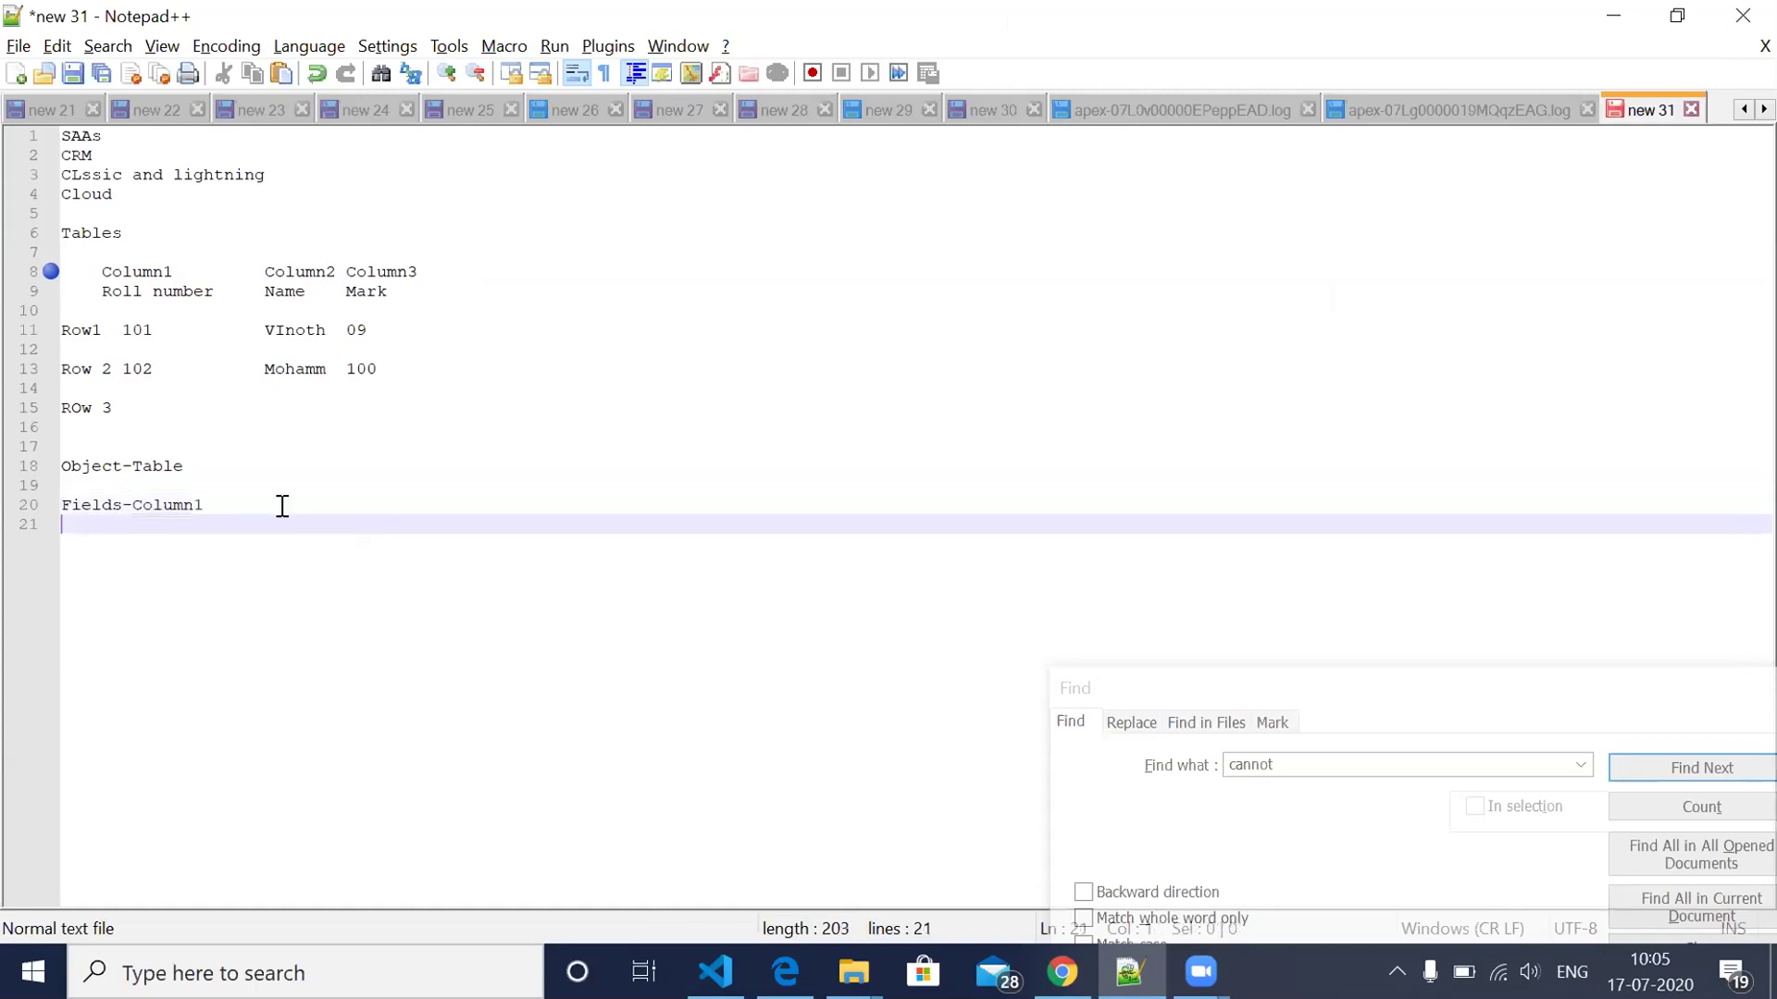
pyautogui.click(282, 506)
pyautogui.press('BackSpace')
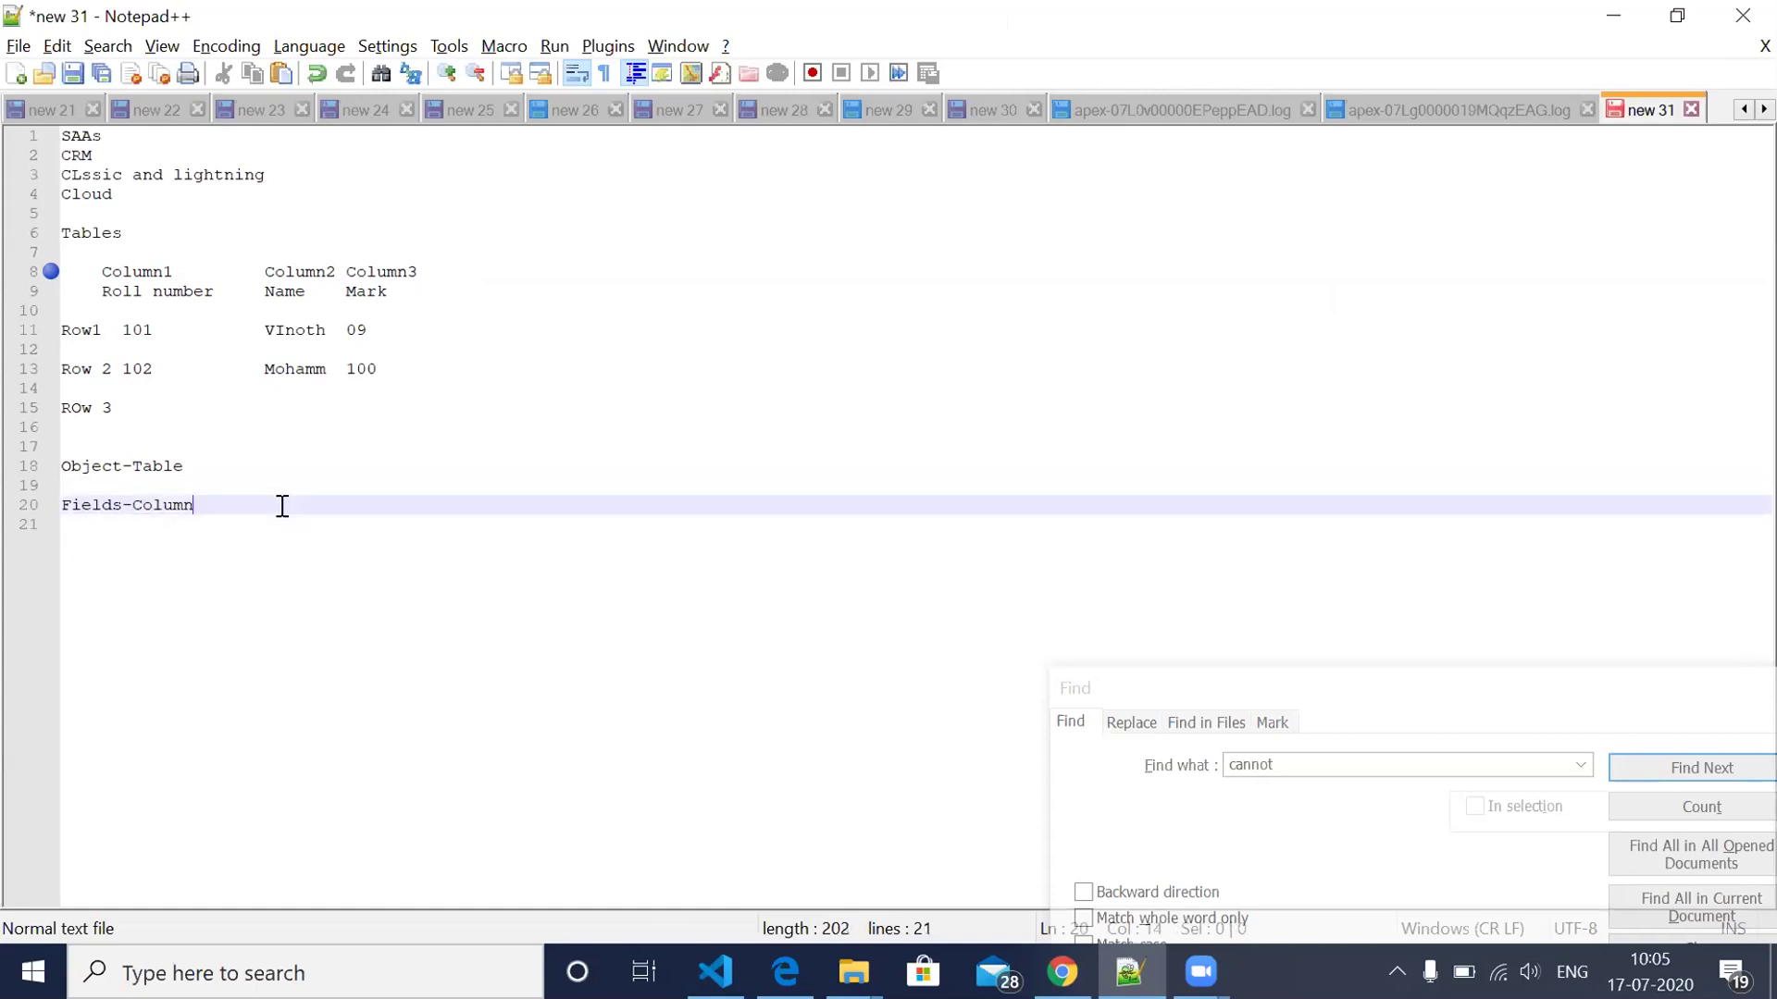
# Step: Add the line "Records-Rows" below the Fields line, separated by a blank line
pyautogui.press('Return')
pyautogui.press('Return')
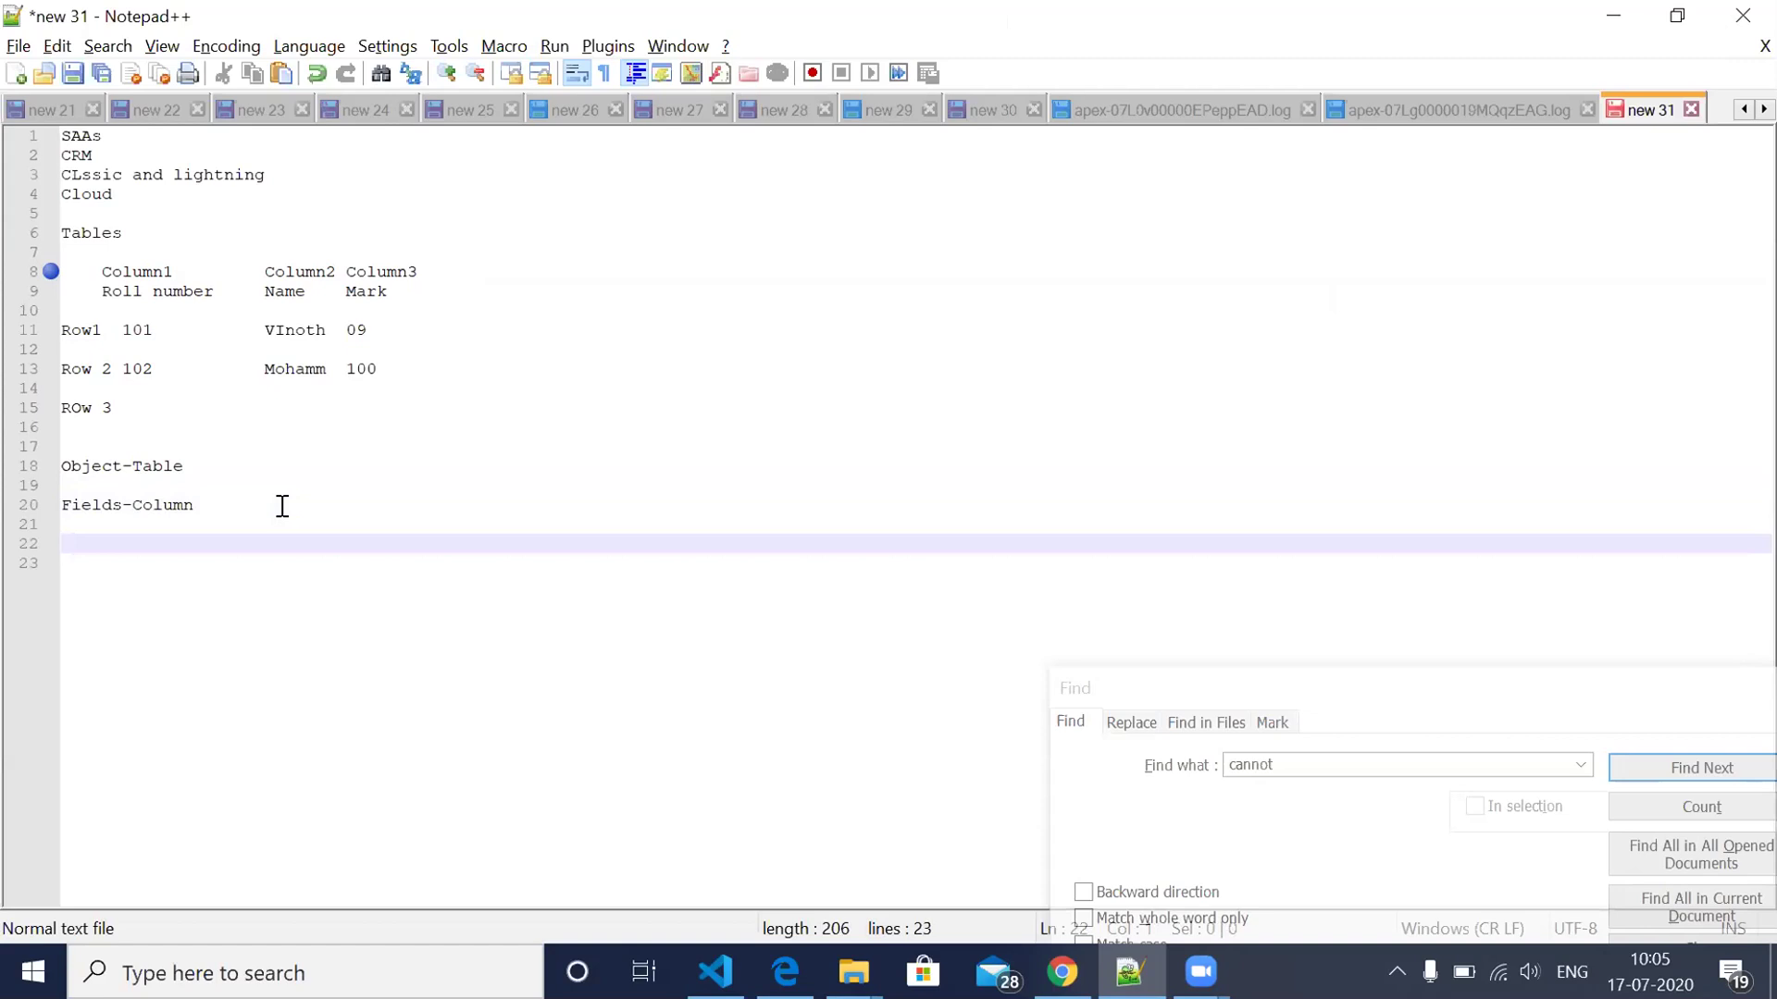
pyautogui.write('Records-Row')
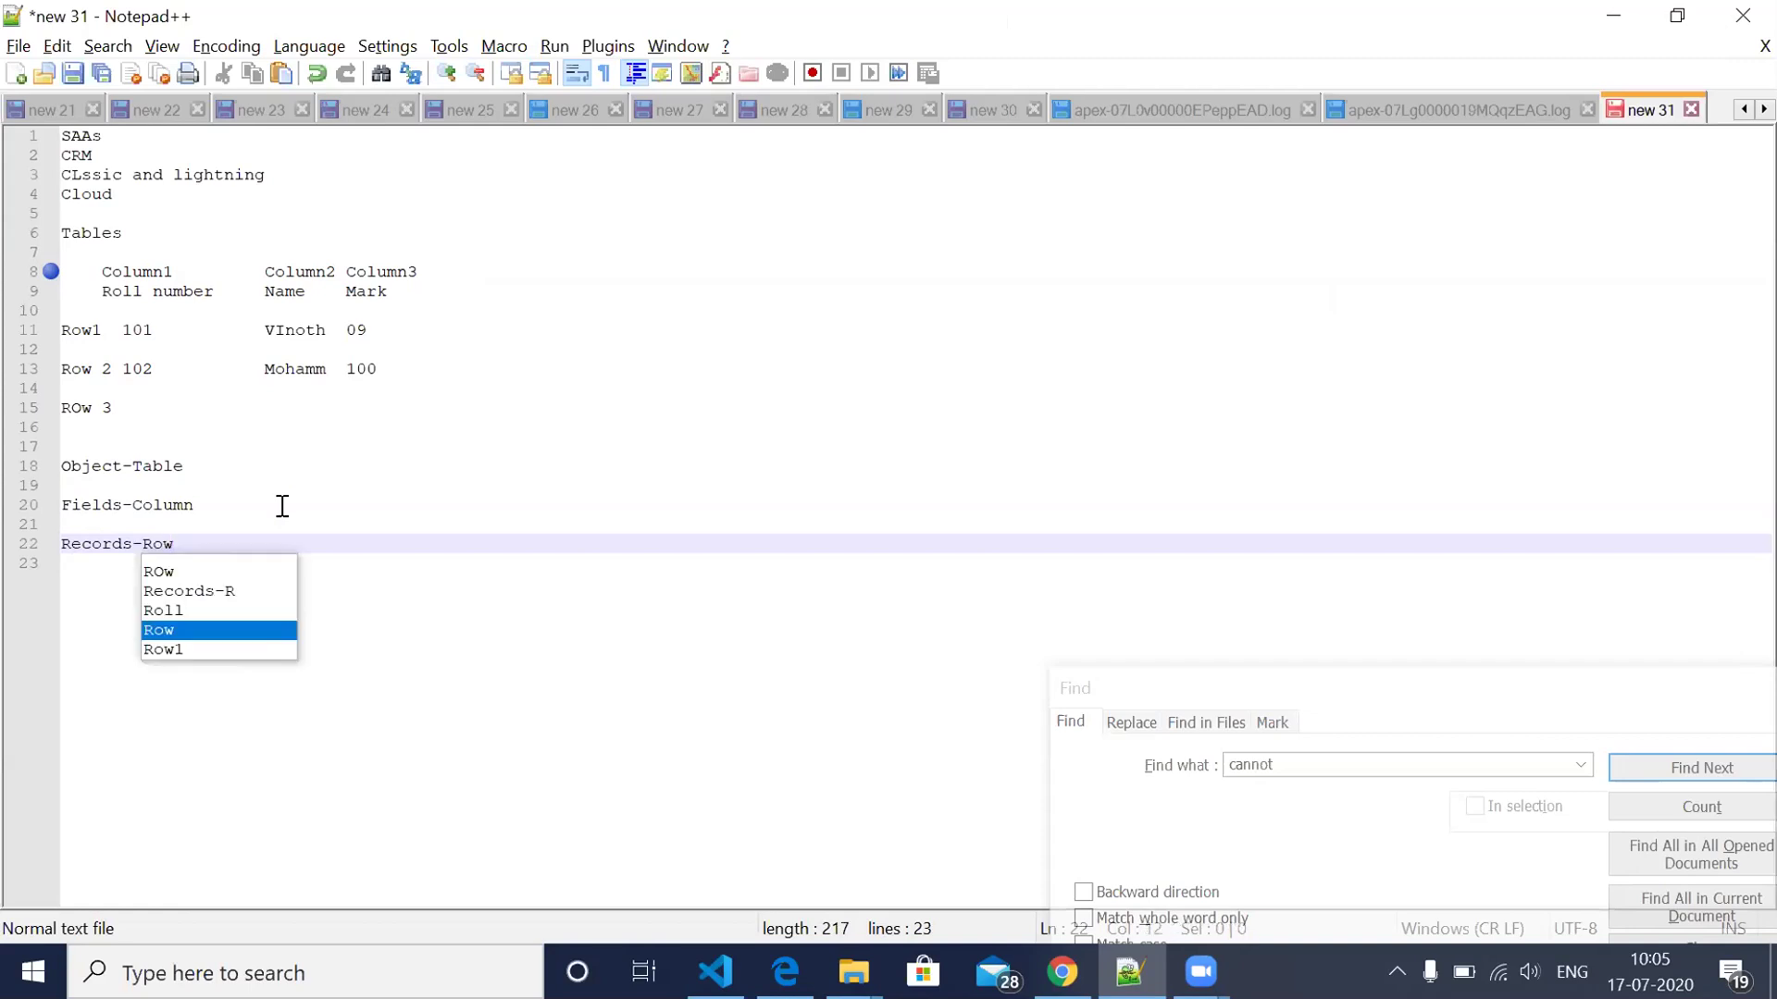
pyautogui.press('Return')
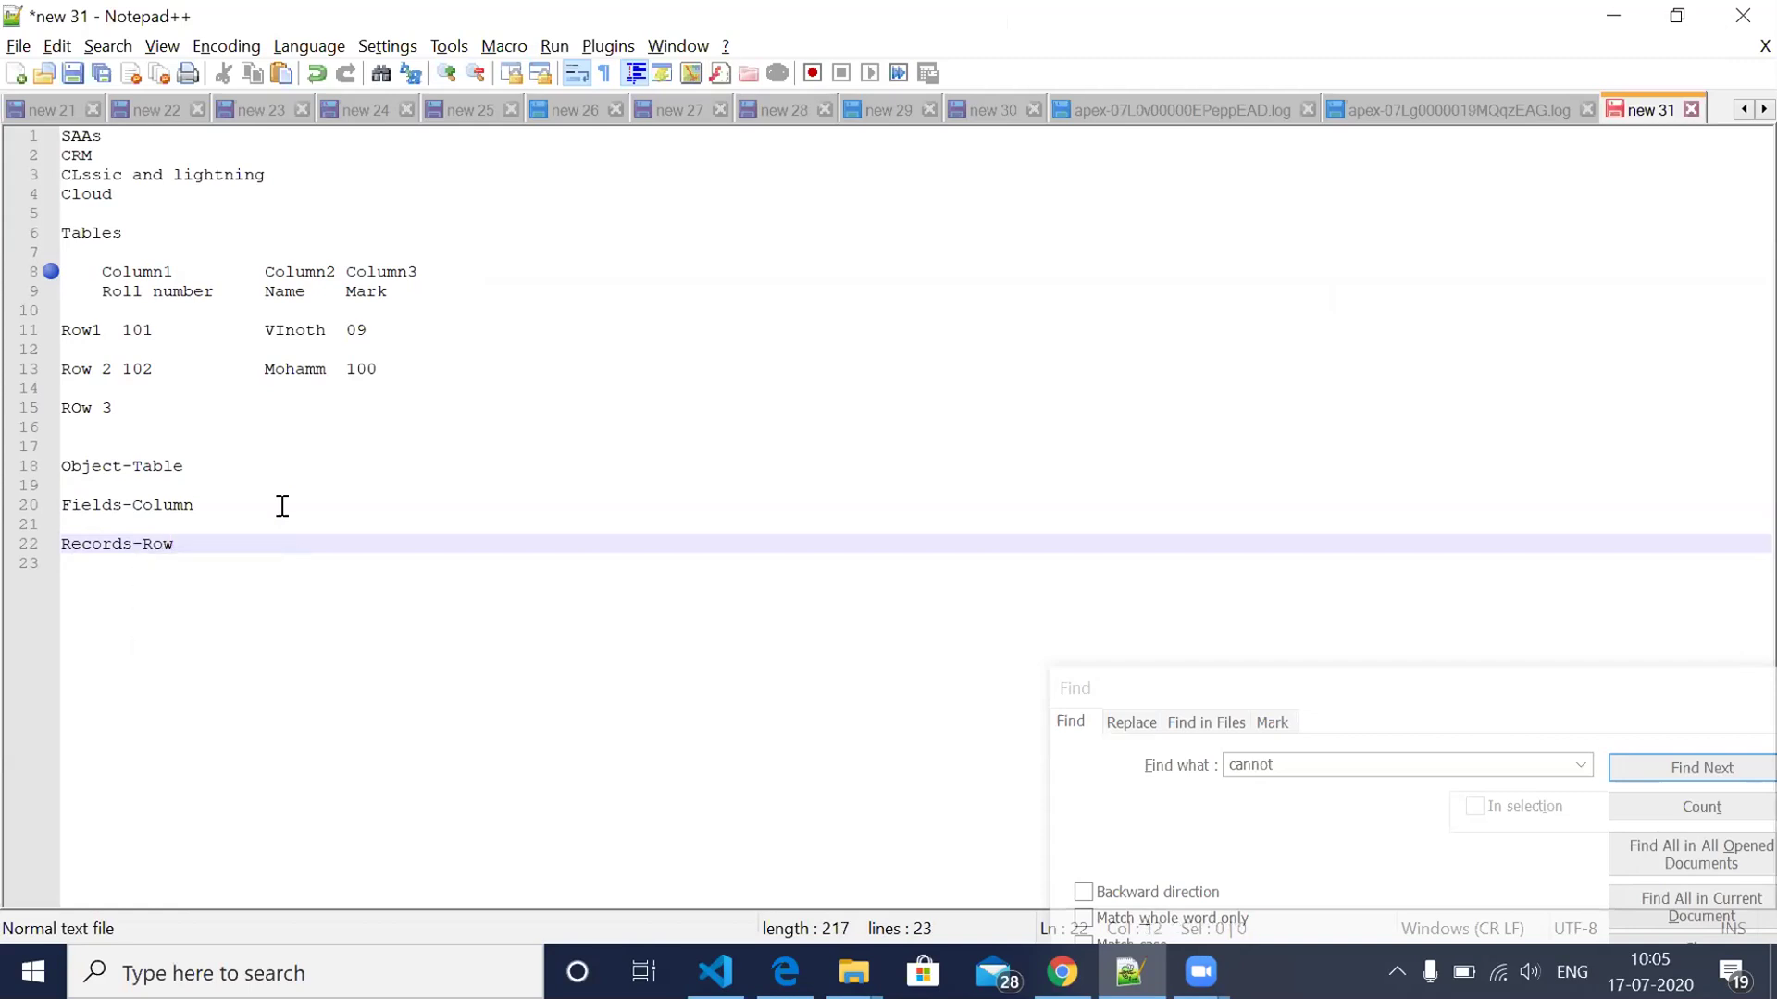
pyautogui.write('s')
# Step: Change the Fields line to the plural "Fields-Columns"
pyautogui.click(209, 502)
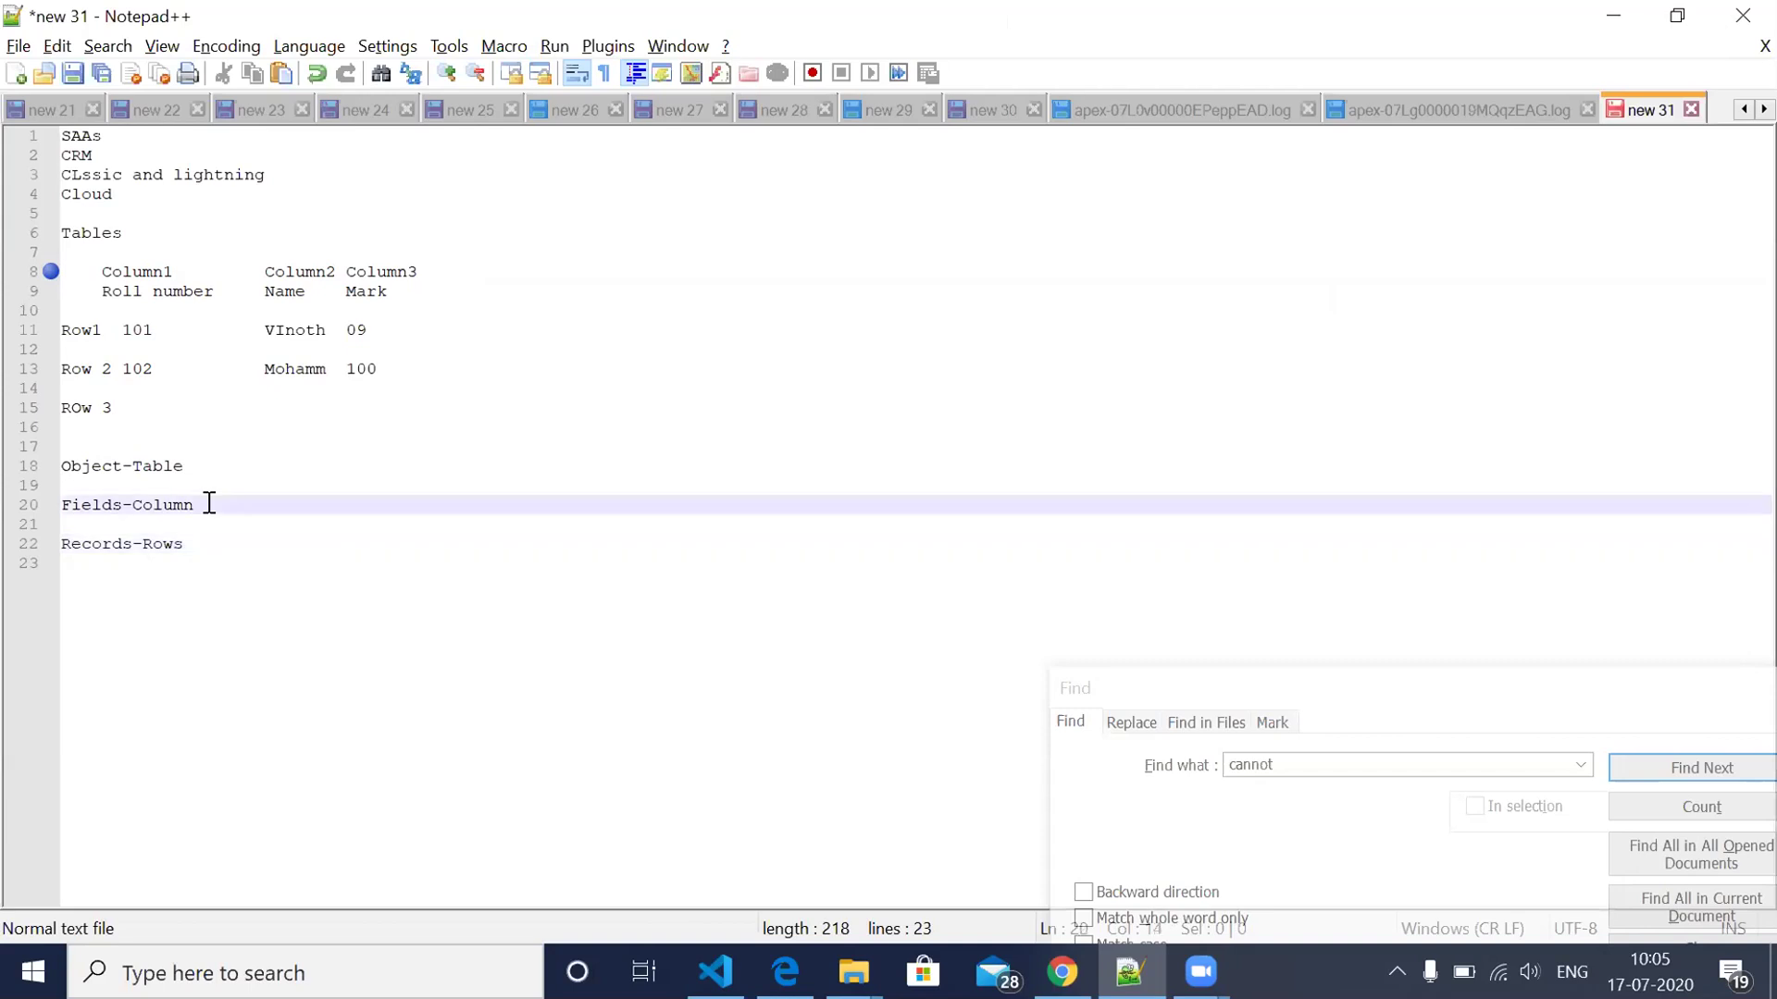
pyautogui.write('s')
pyautogui.click(284, 645)
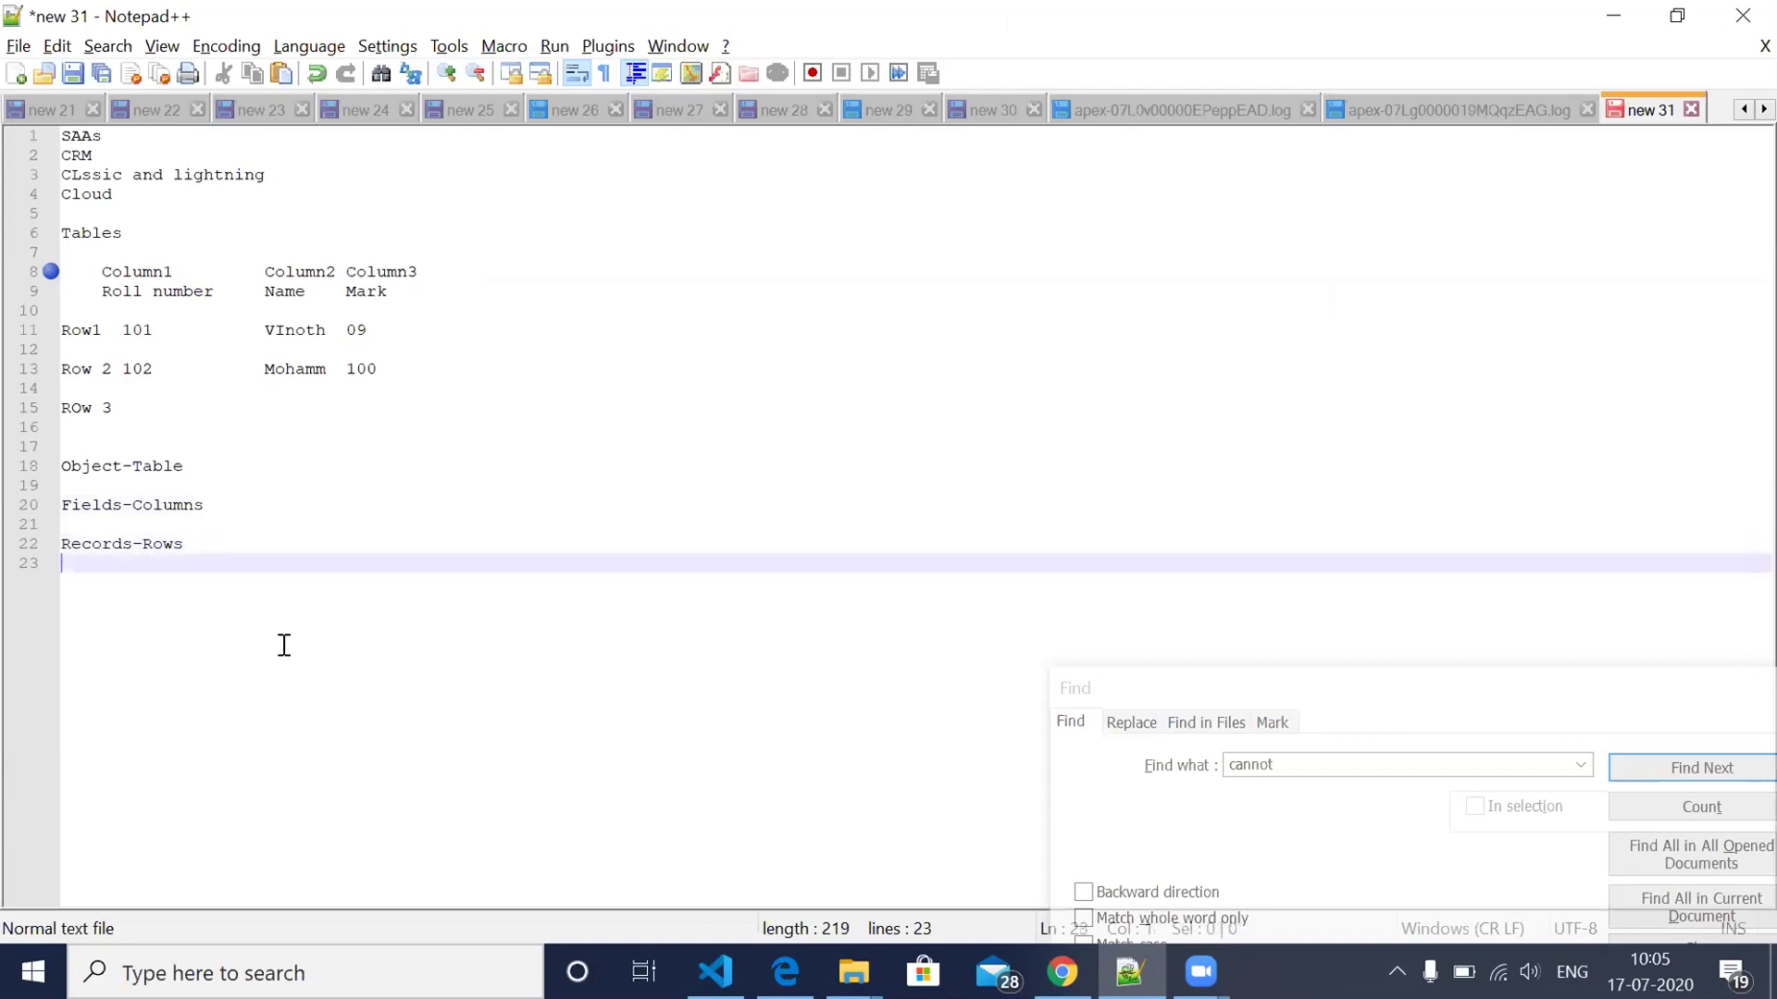
# Step: Review the Object, Fields and Records mapping lines against the sample table by highlighting each in turn
pyautogui.press('Left')
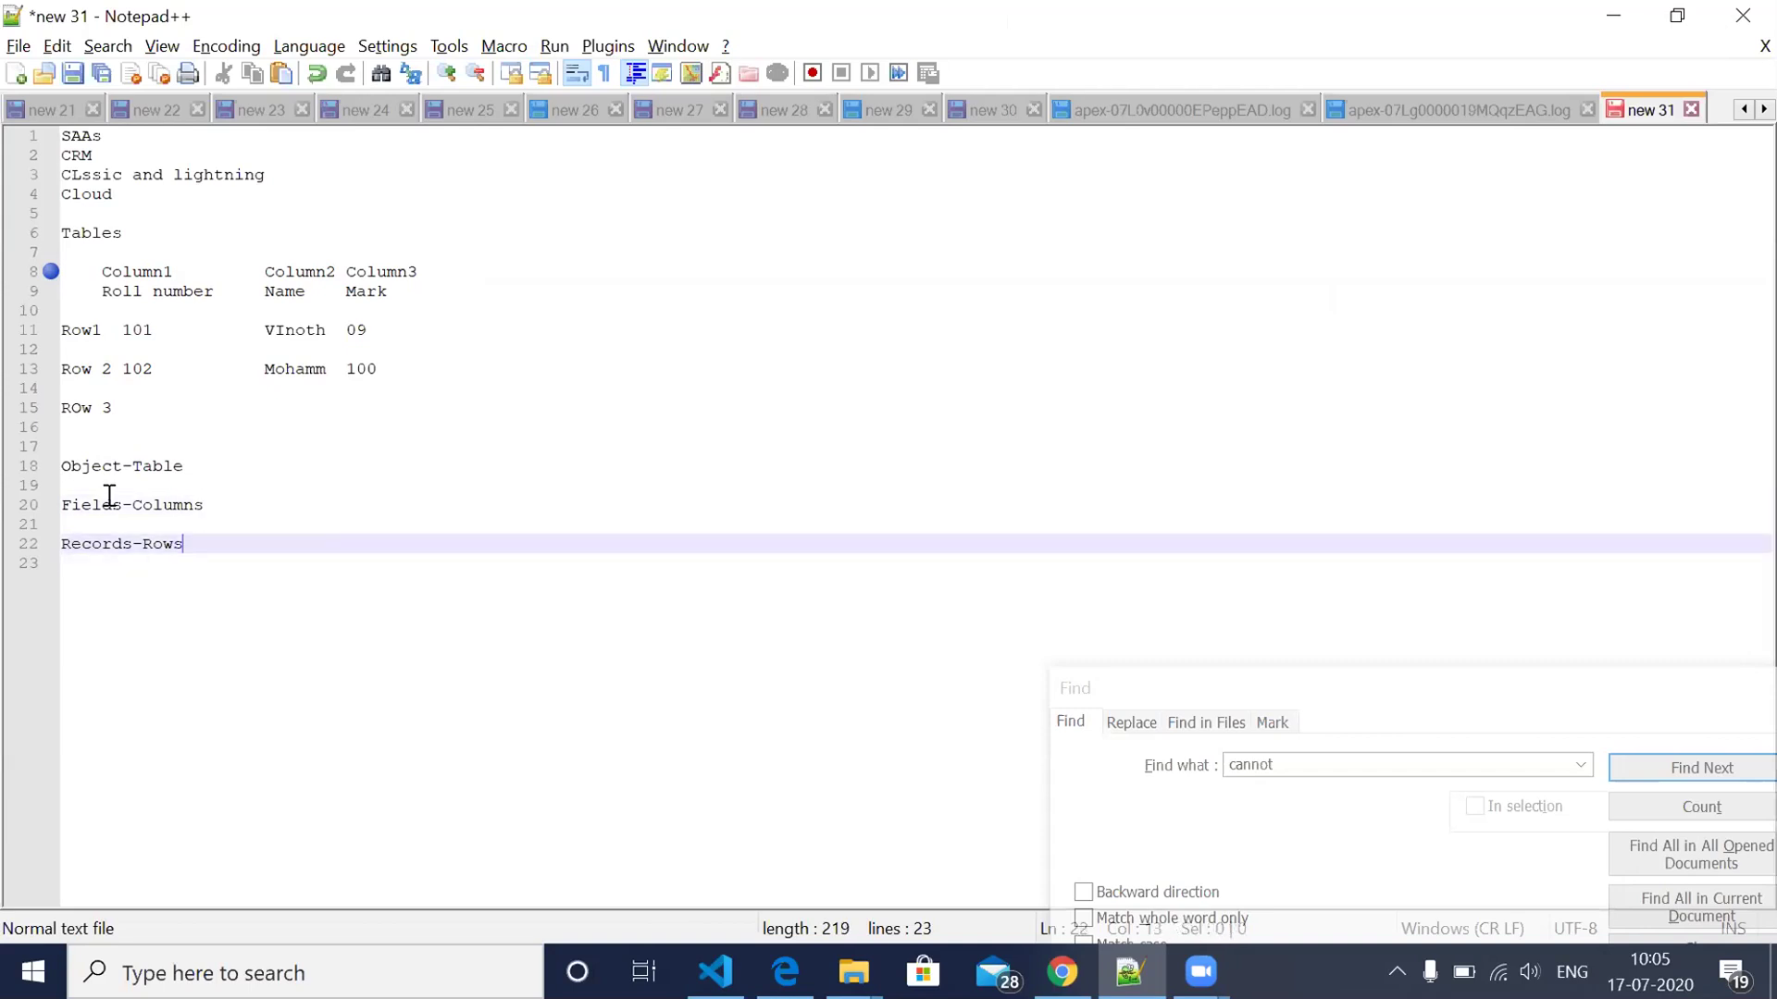
pyautogui.keyDown('shift'); pyautogui.click(57, 466); pyautogui.keyUp('shift')
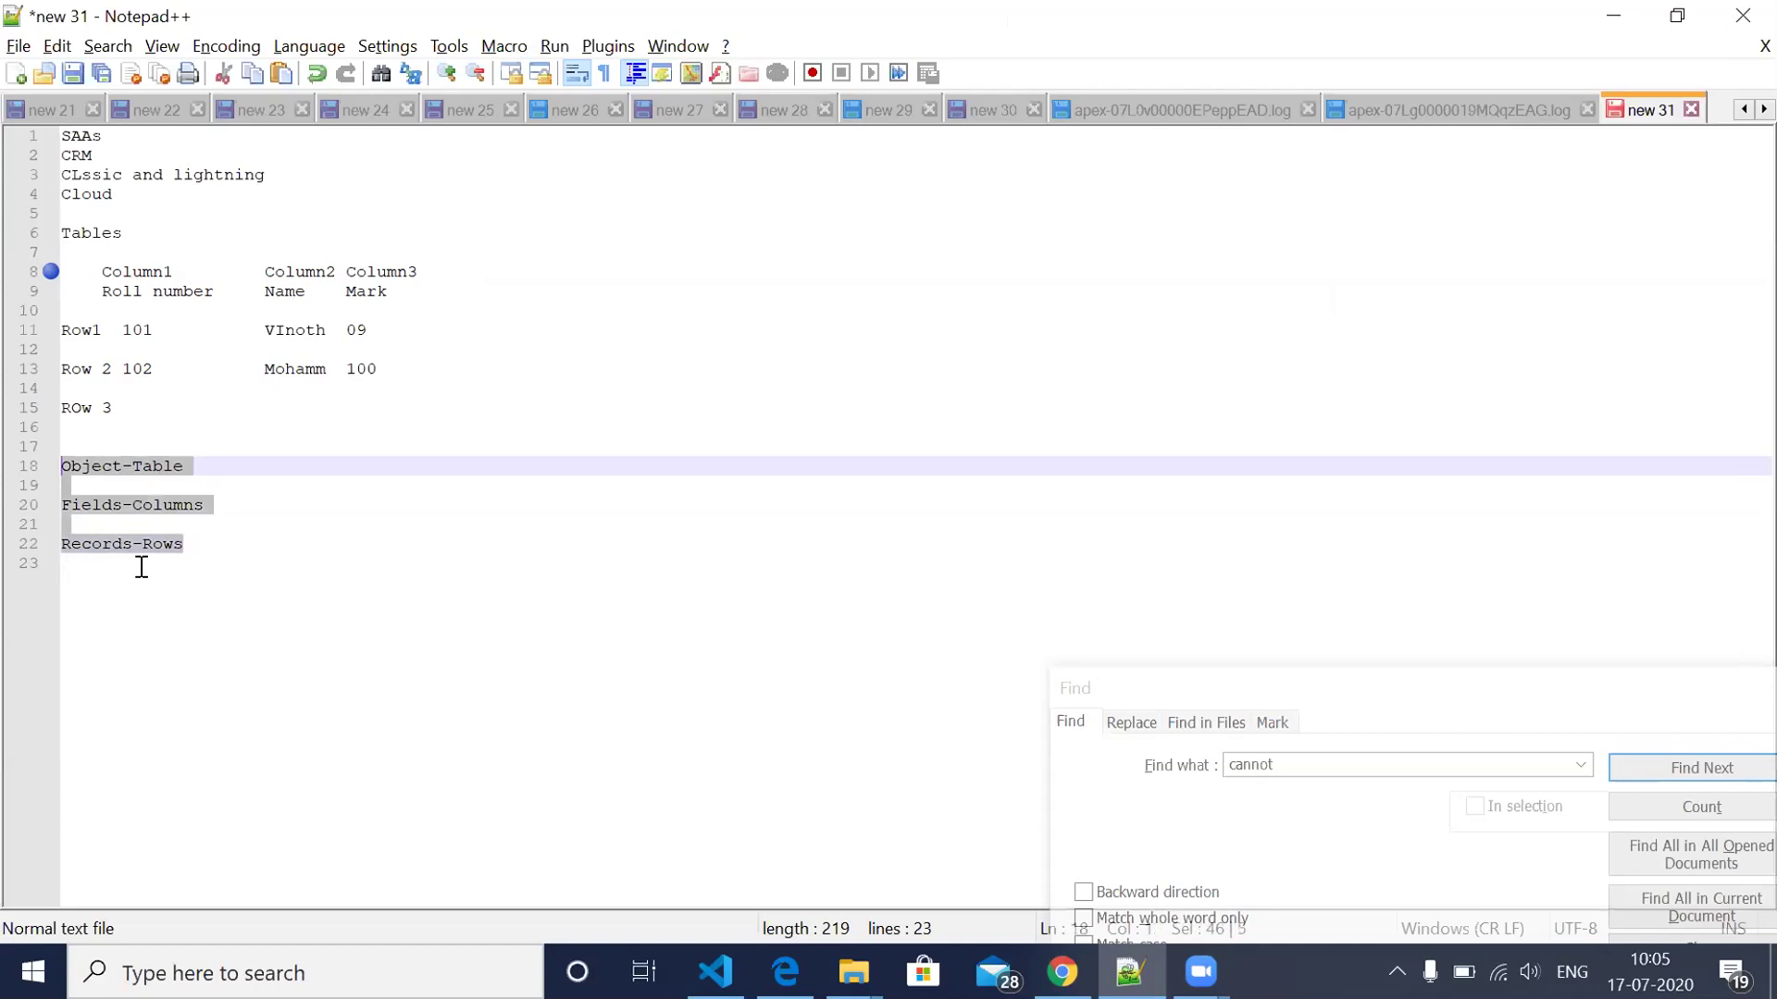
pyautogui.click(225, 552)
pyautogui.click(96, 467)
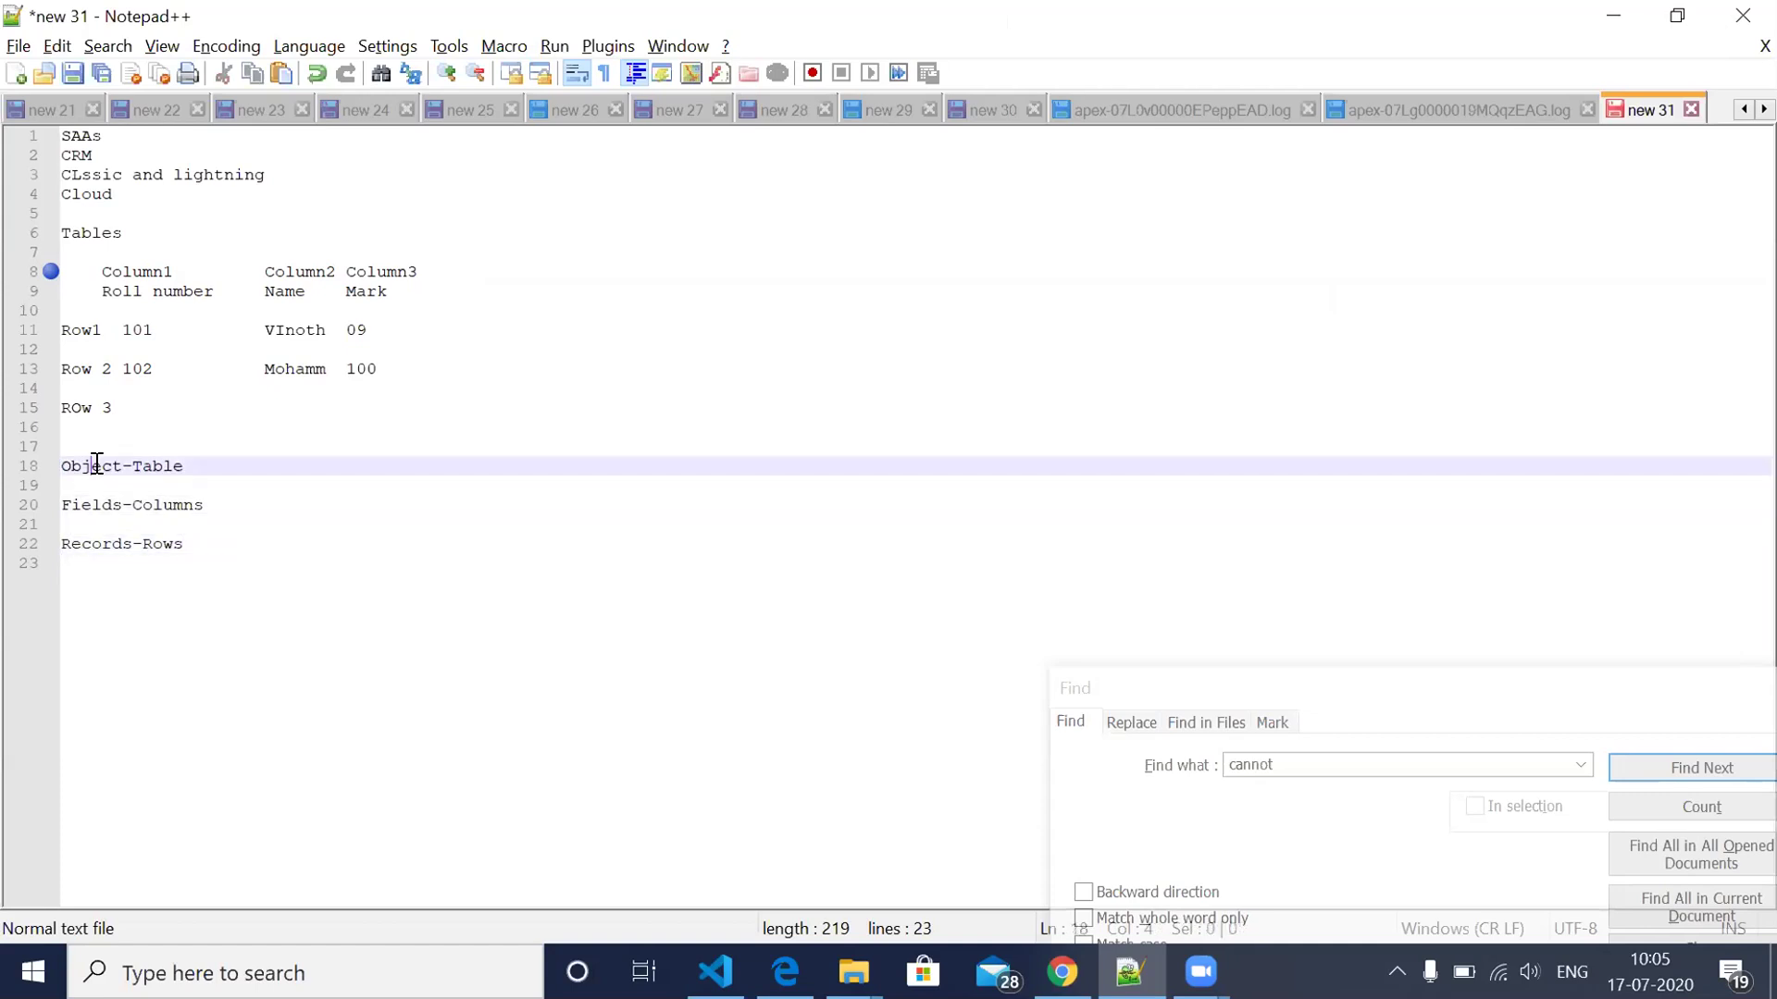
pyautogui.click(93, 504)
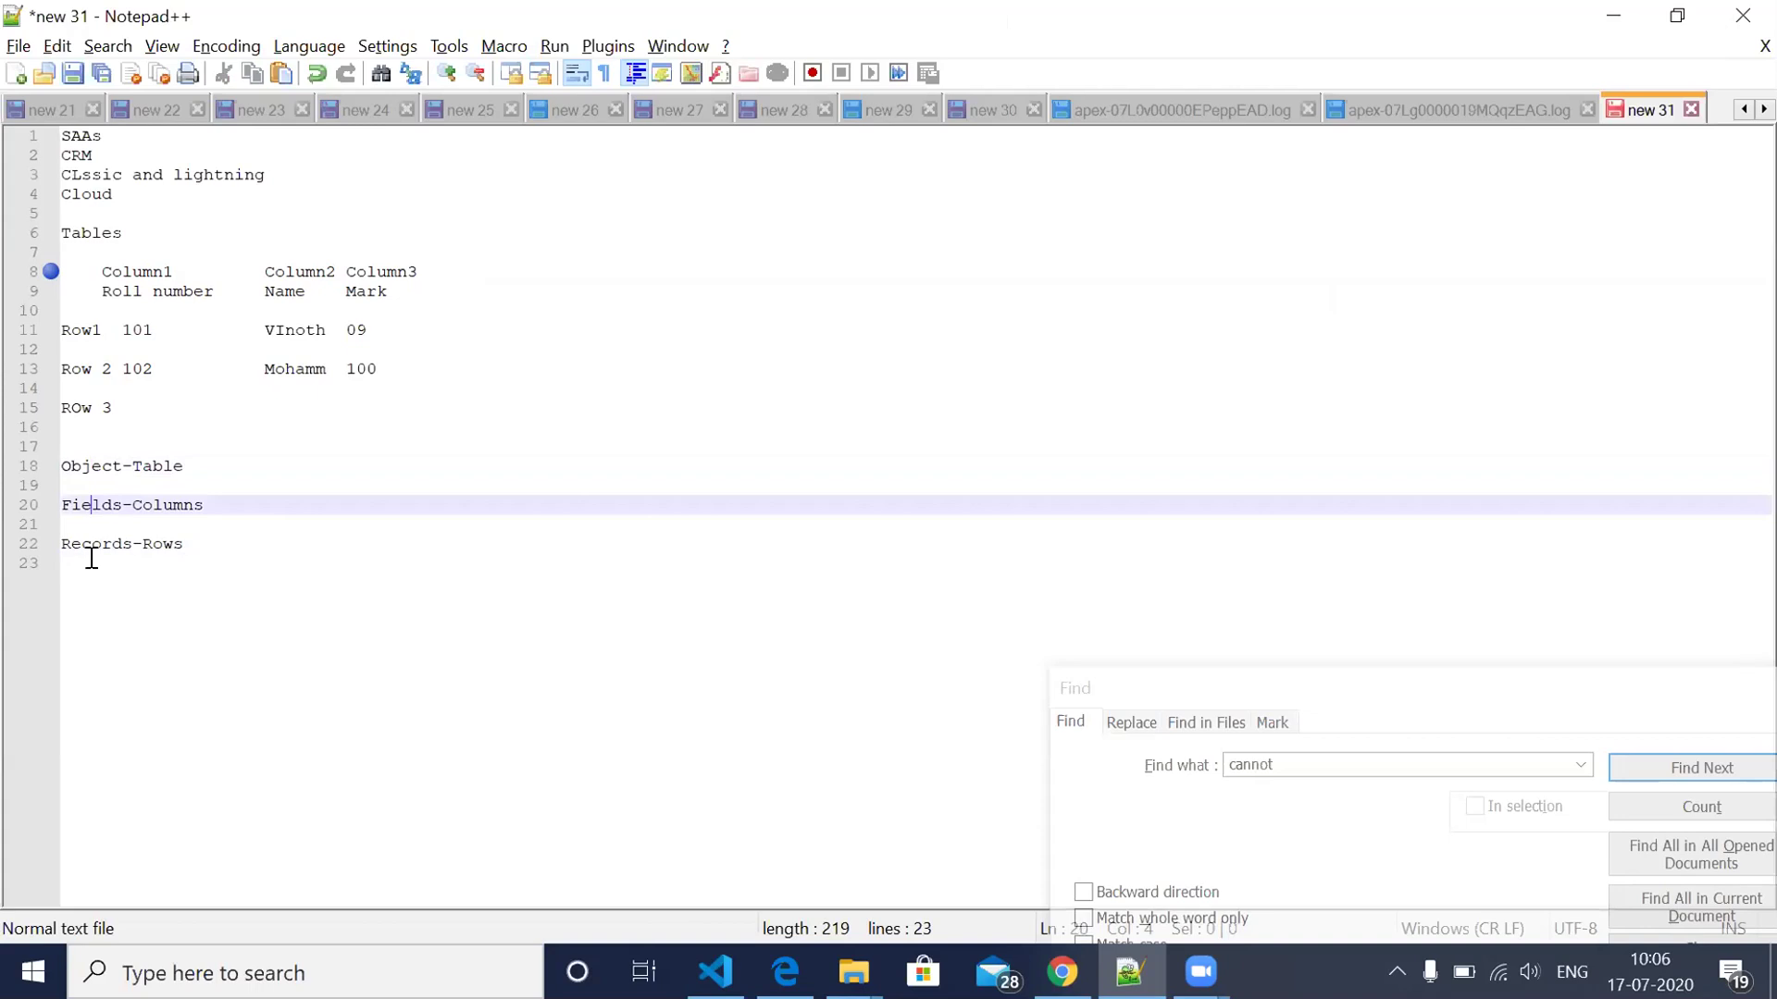
pyautogui.doubleClick(93, 505)
pyautogui.doubleClick(108, 547)
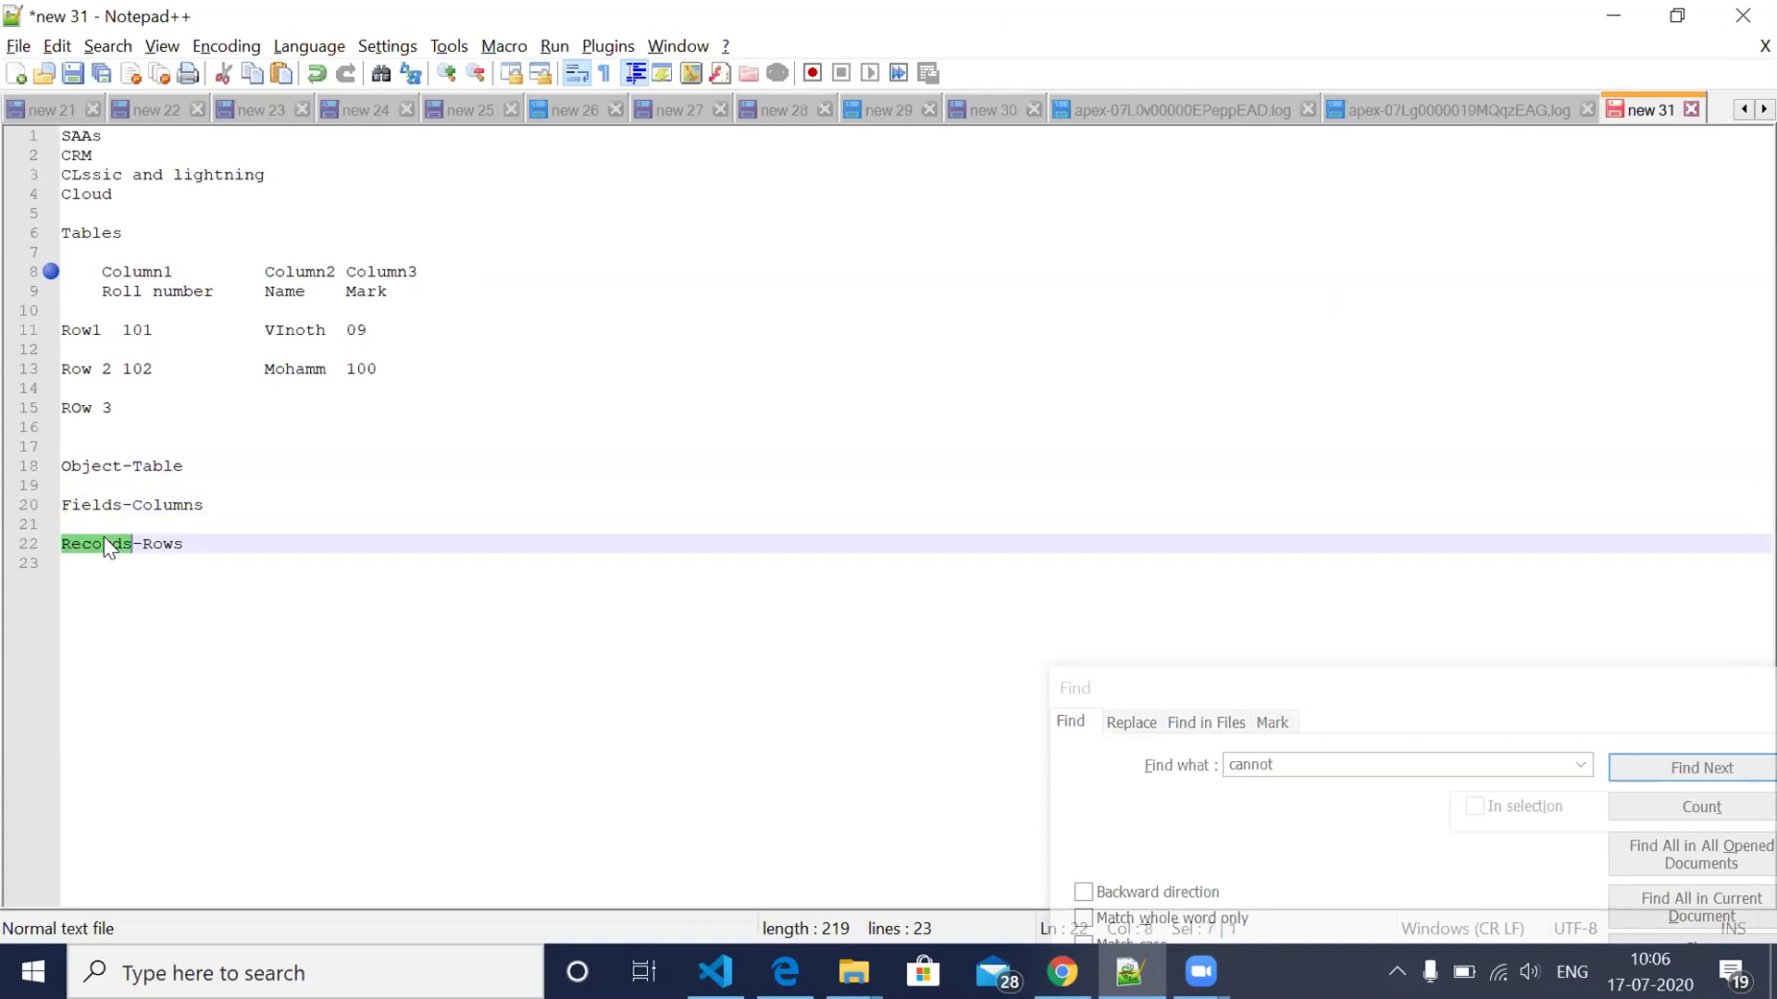
pyautogui.click(202, 544)
pyautogui.moveTo(184, 423); pyautogui.dragTo(75, 277)
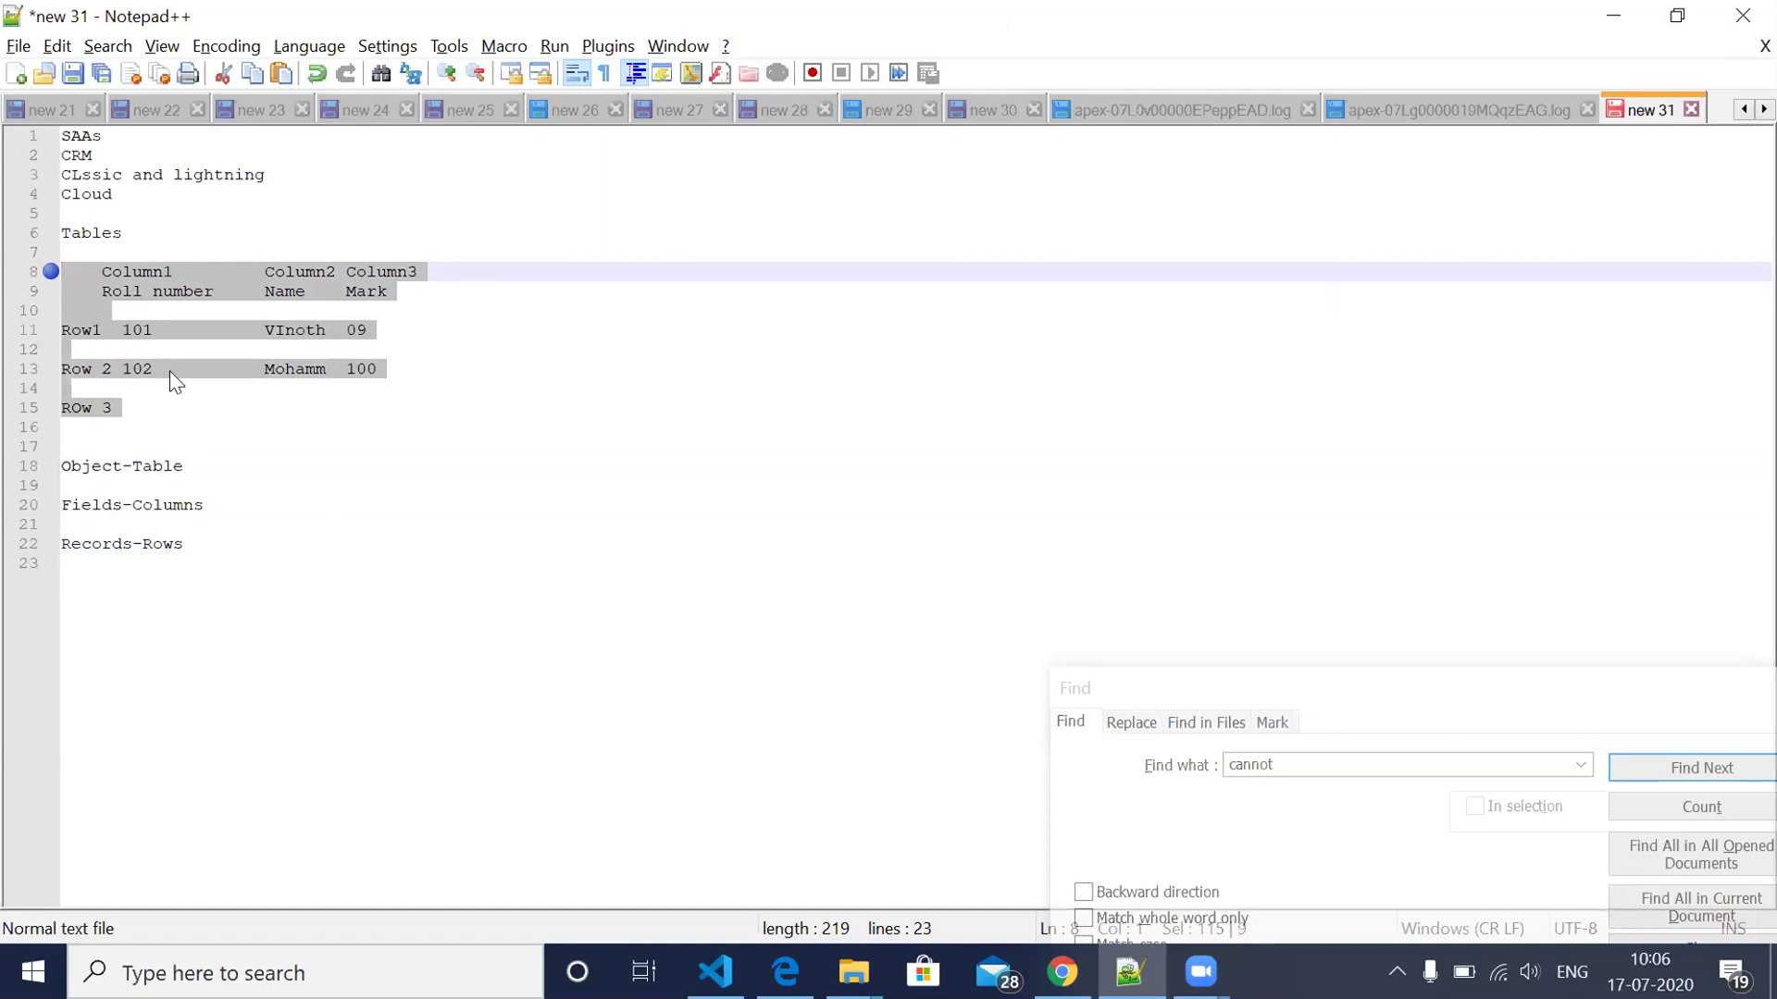
pyautogui.moveTo(234, 560); pyautogui.dragTo(66, 472)
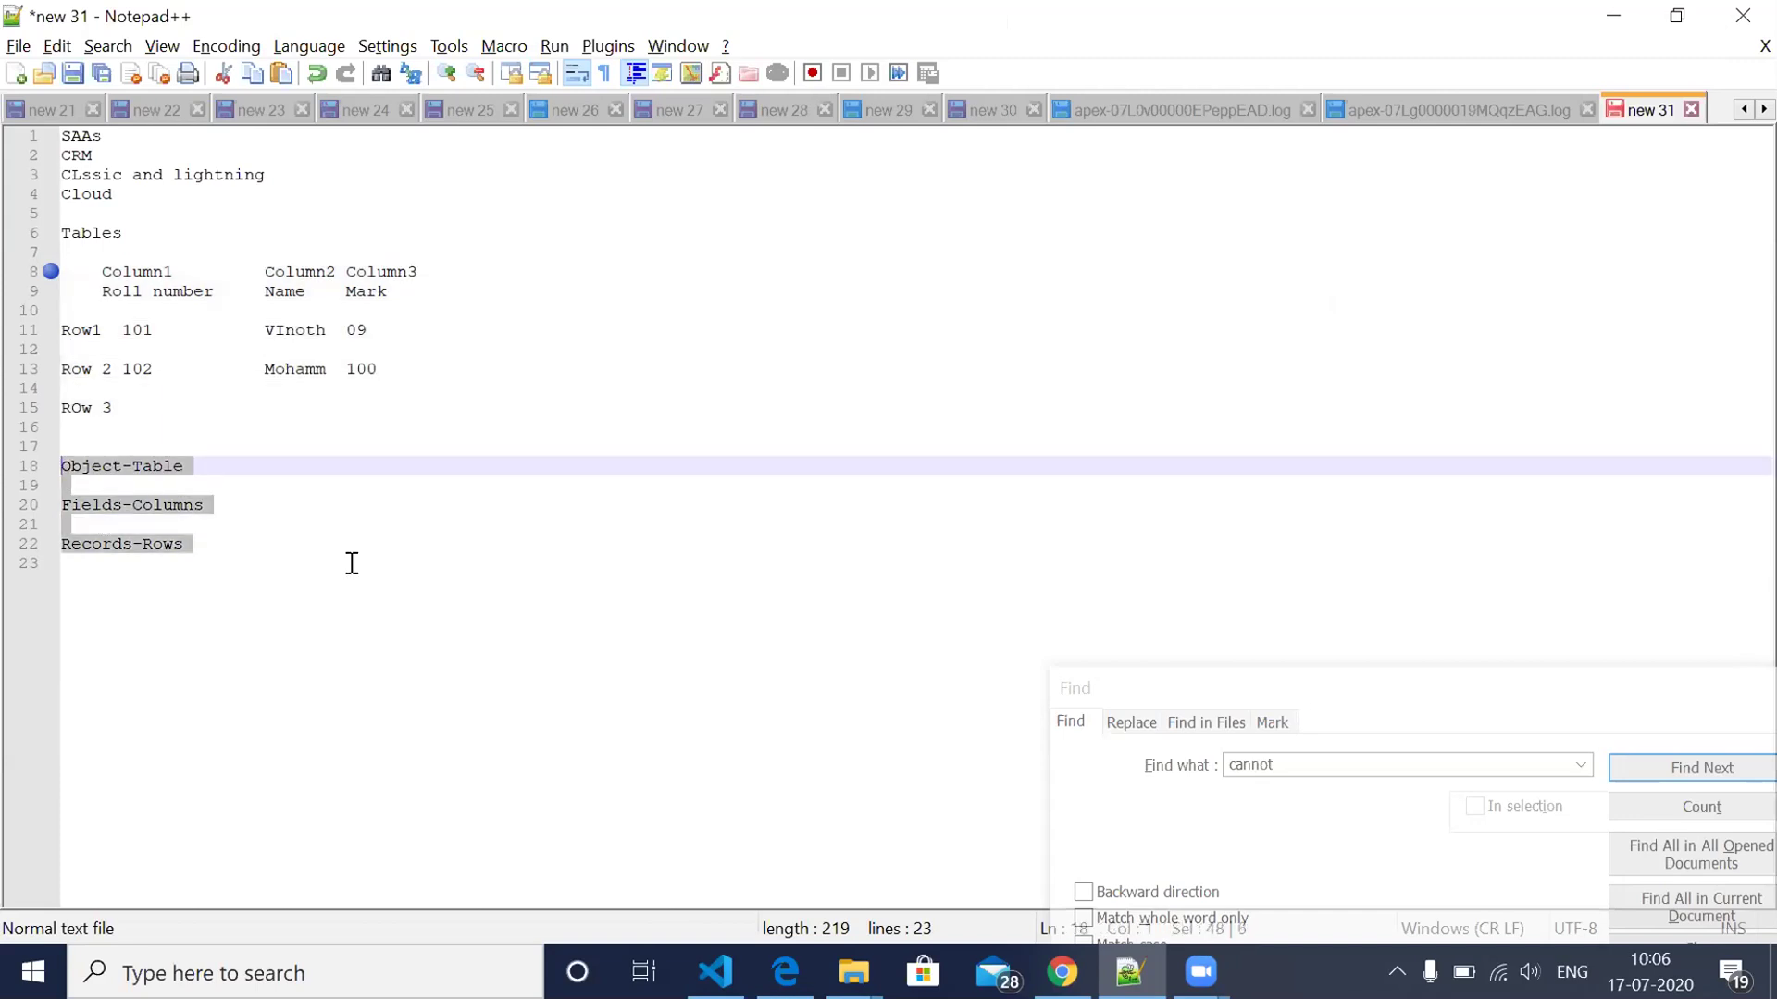
pyautogui.click(234, 552)
pyautogui.keyDown('shift'); pyautogui.click(60, 468); pyautogui.keyUp('shift')
# Step: Switch to the Chrome window showing the Salesforce Job Postings home page
pyautogui.hotkey('alt', 'Tab')
pyautogui.hotkey('alt', 'Tab')
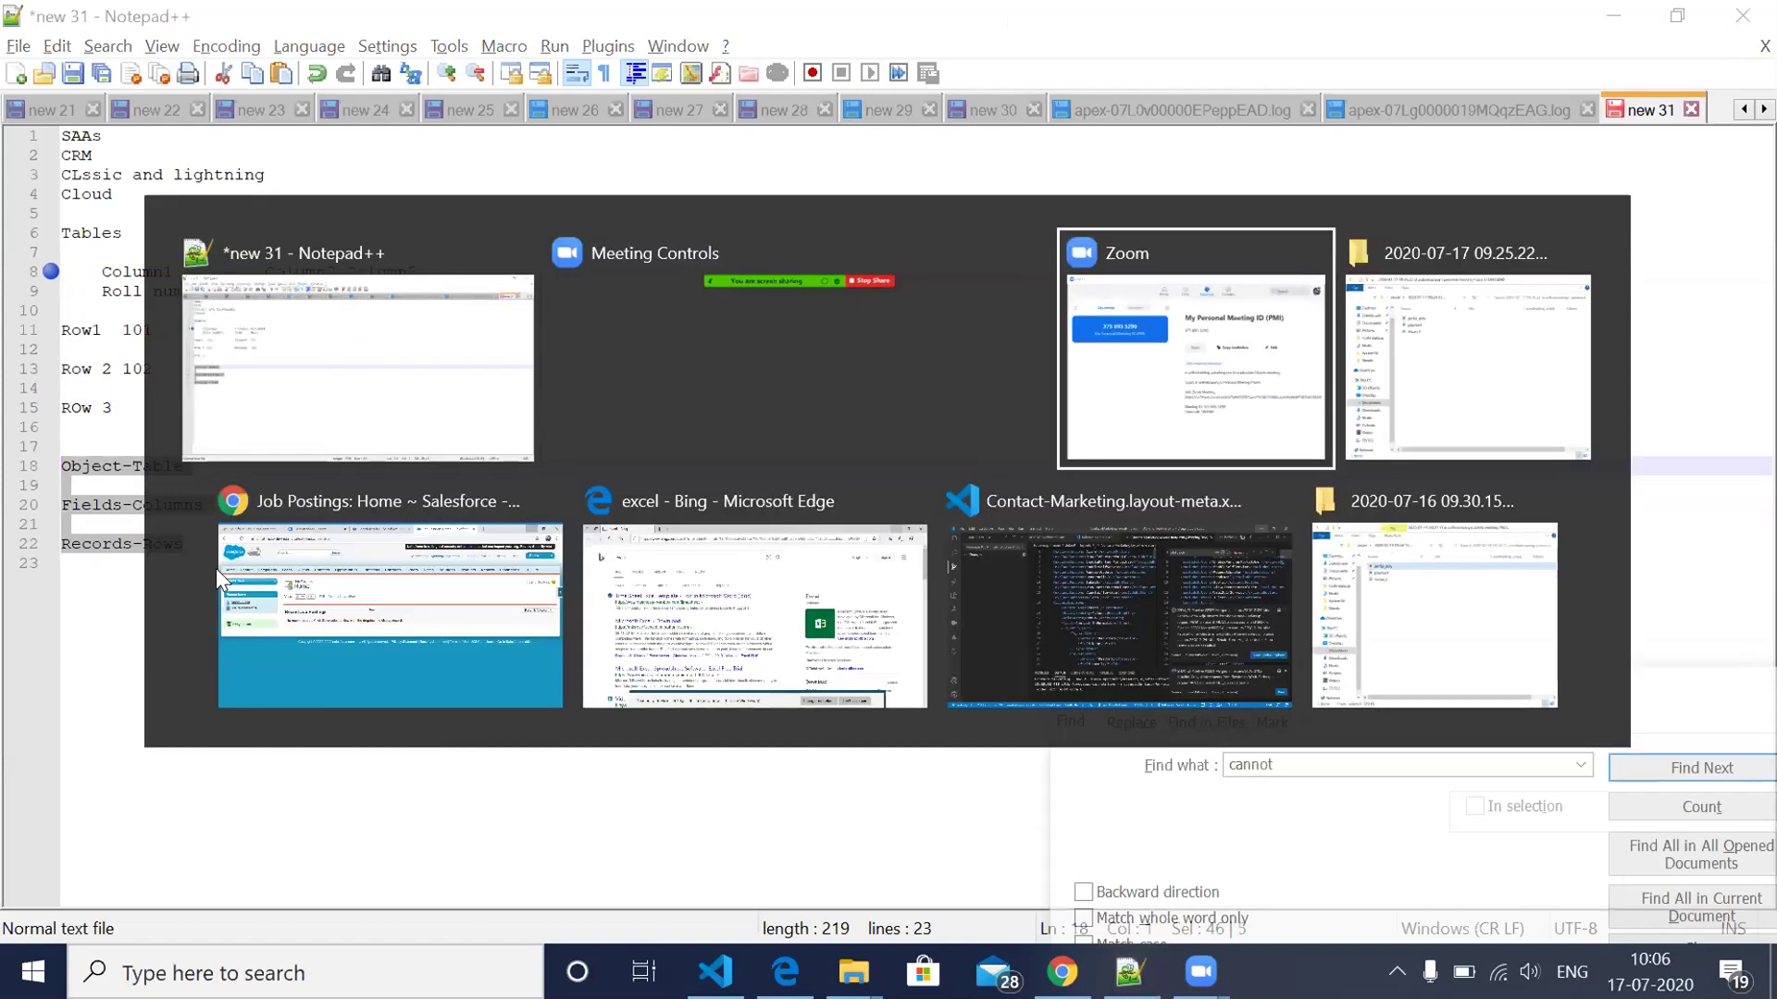
pyautogui.click(215, 568)
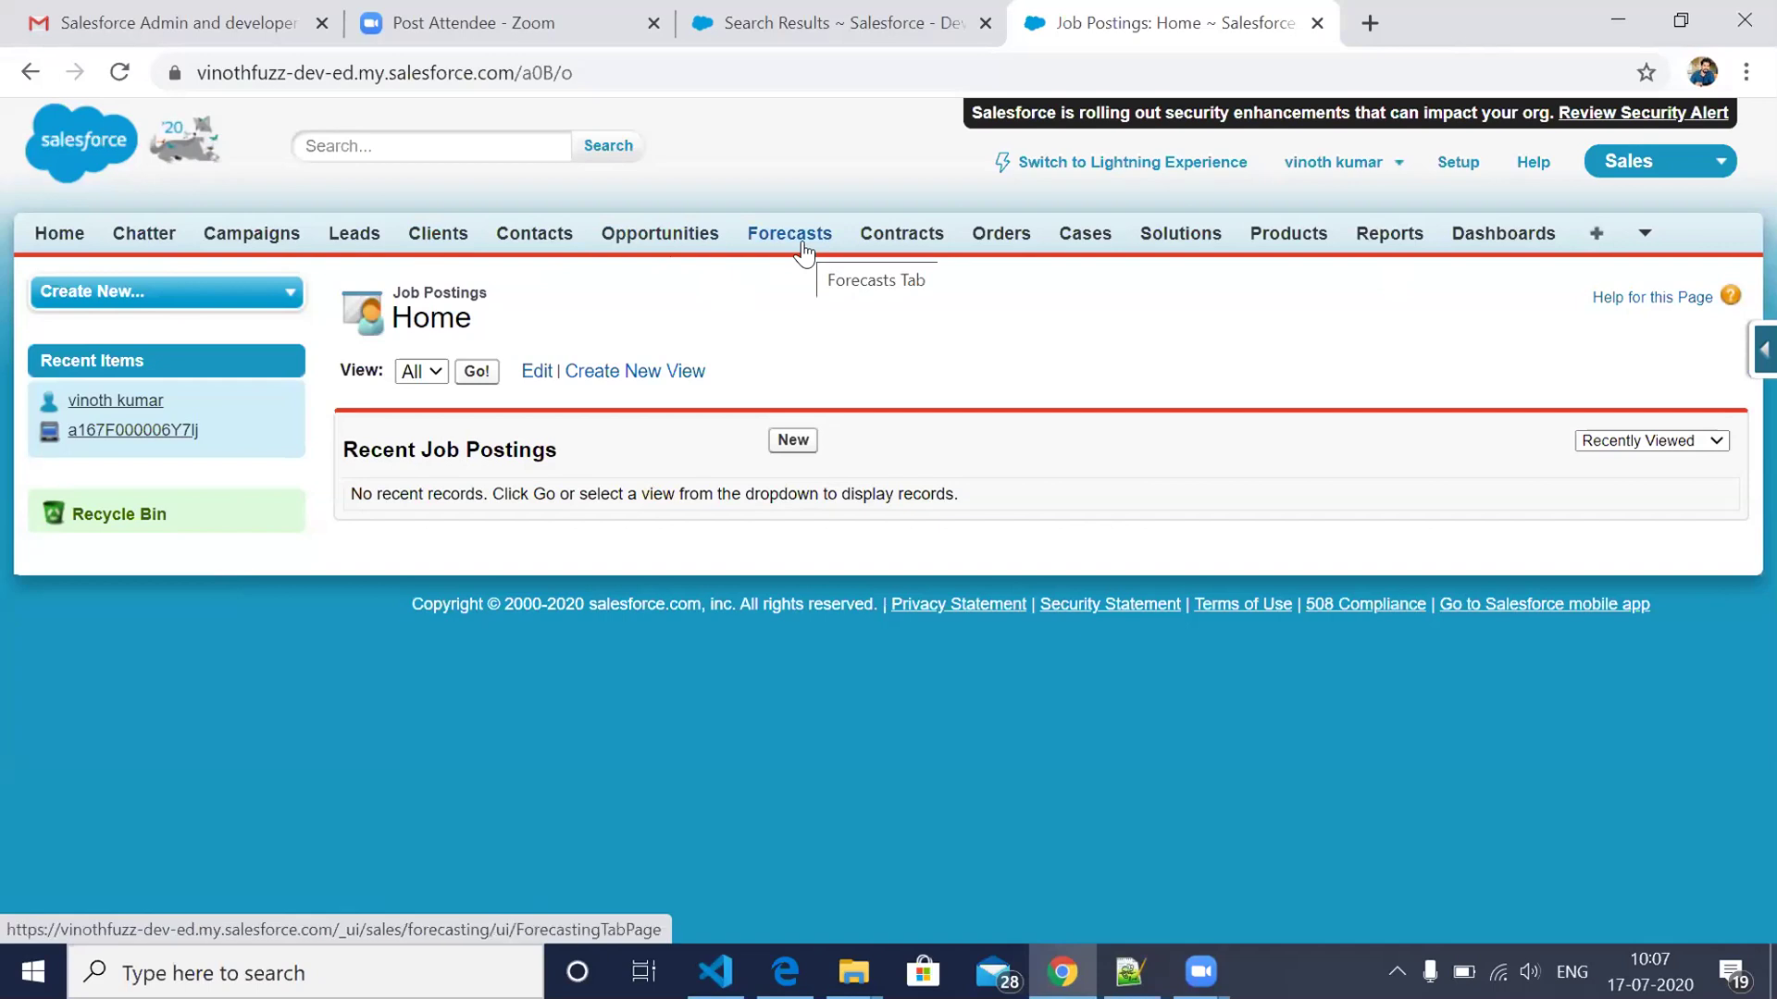
# Step: Open the Clients object in the My Clients list view and look through its records and columns
pyautogui.click(440, 243)
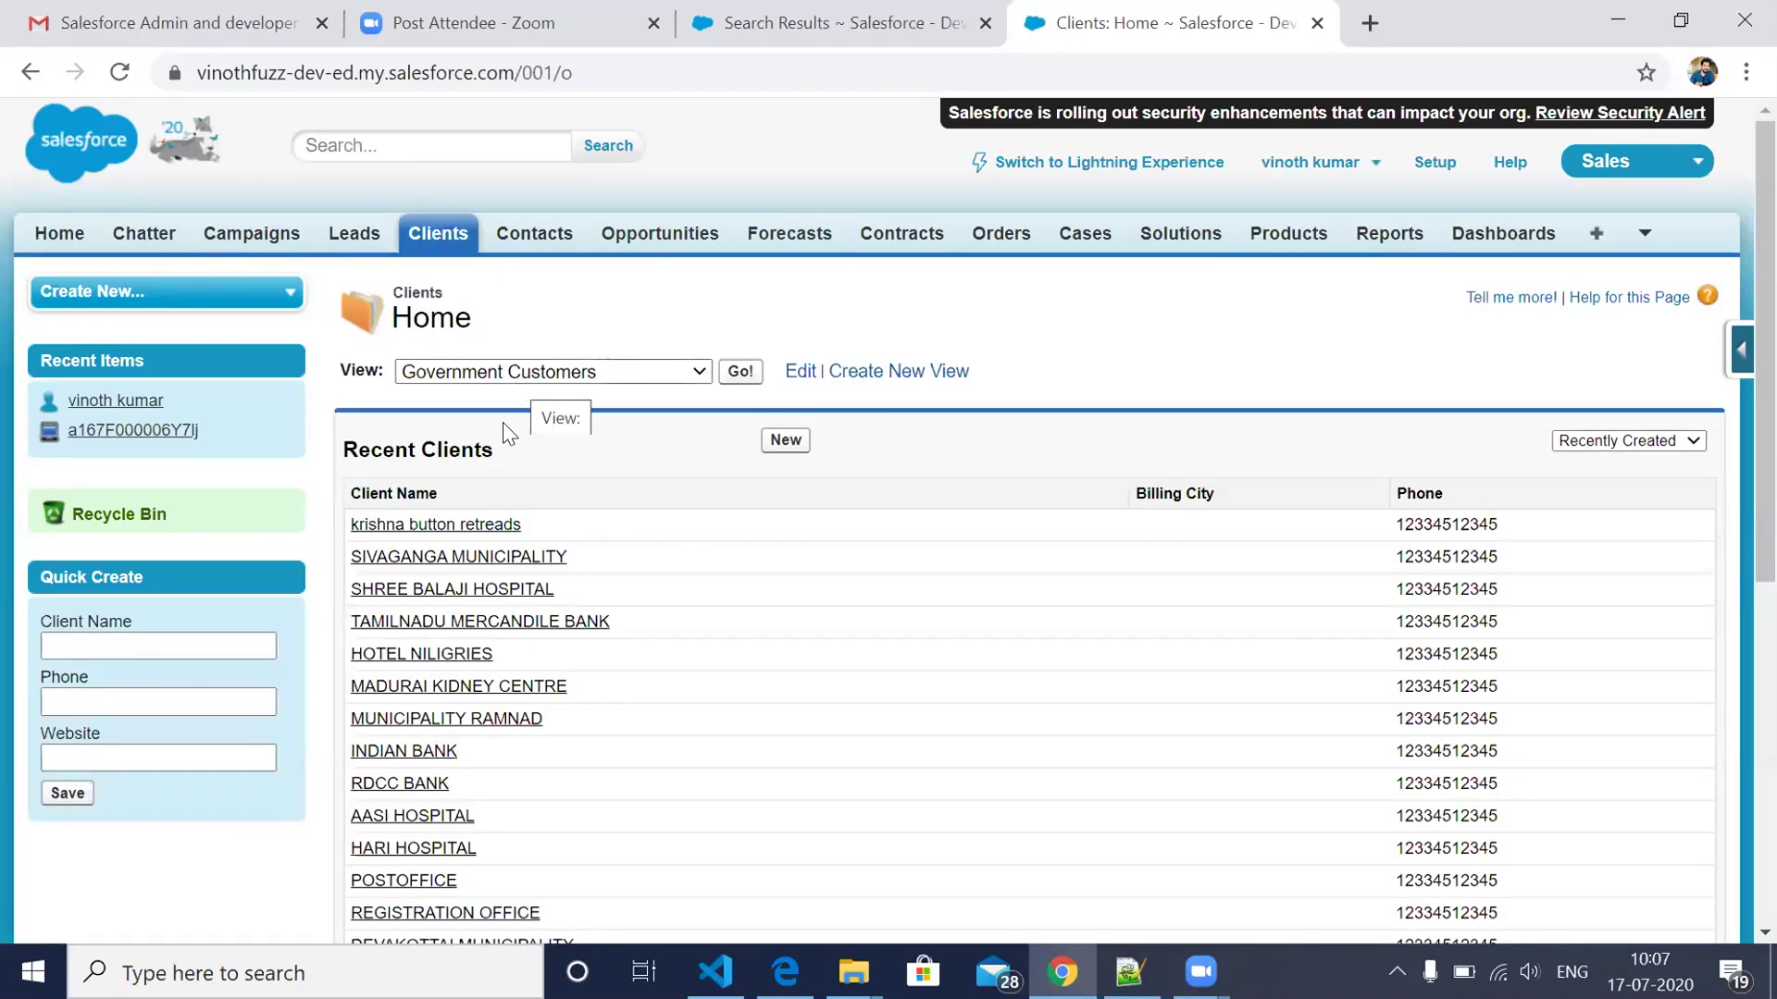
pyautogui.click(516, 375)
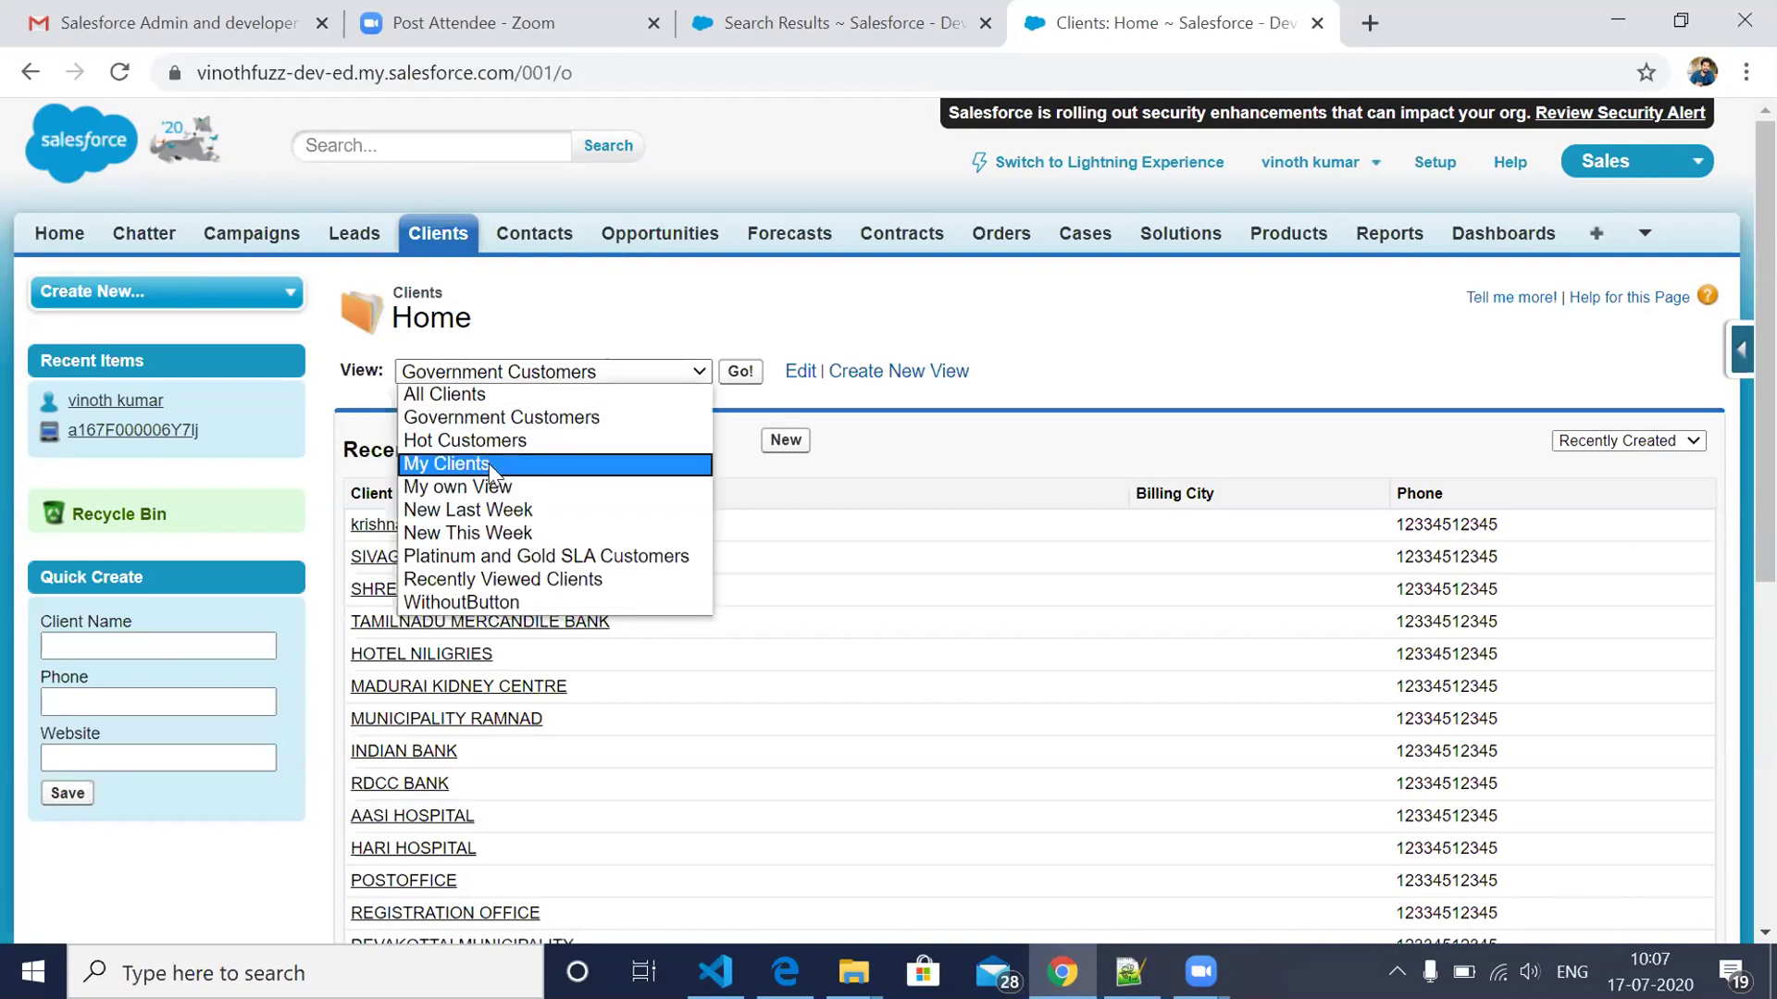
pyautogui.click(489, 464)
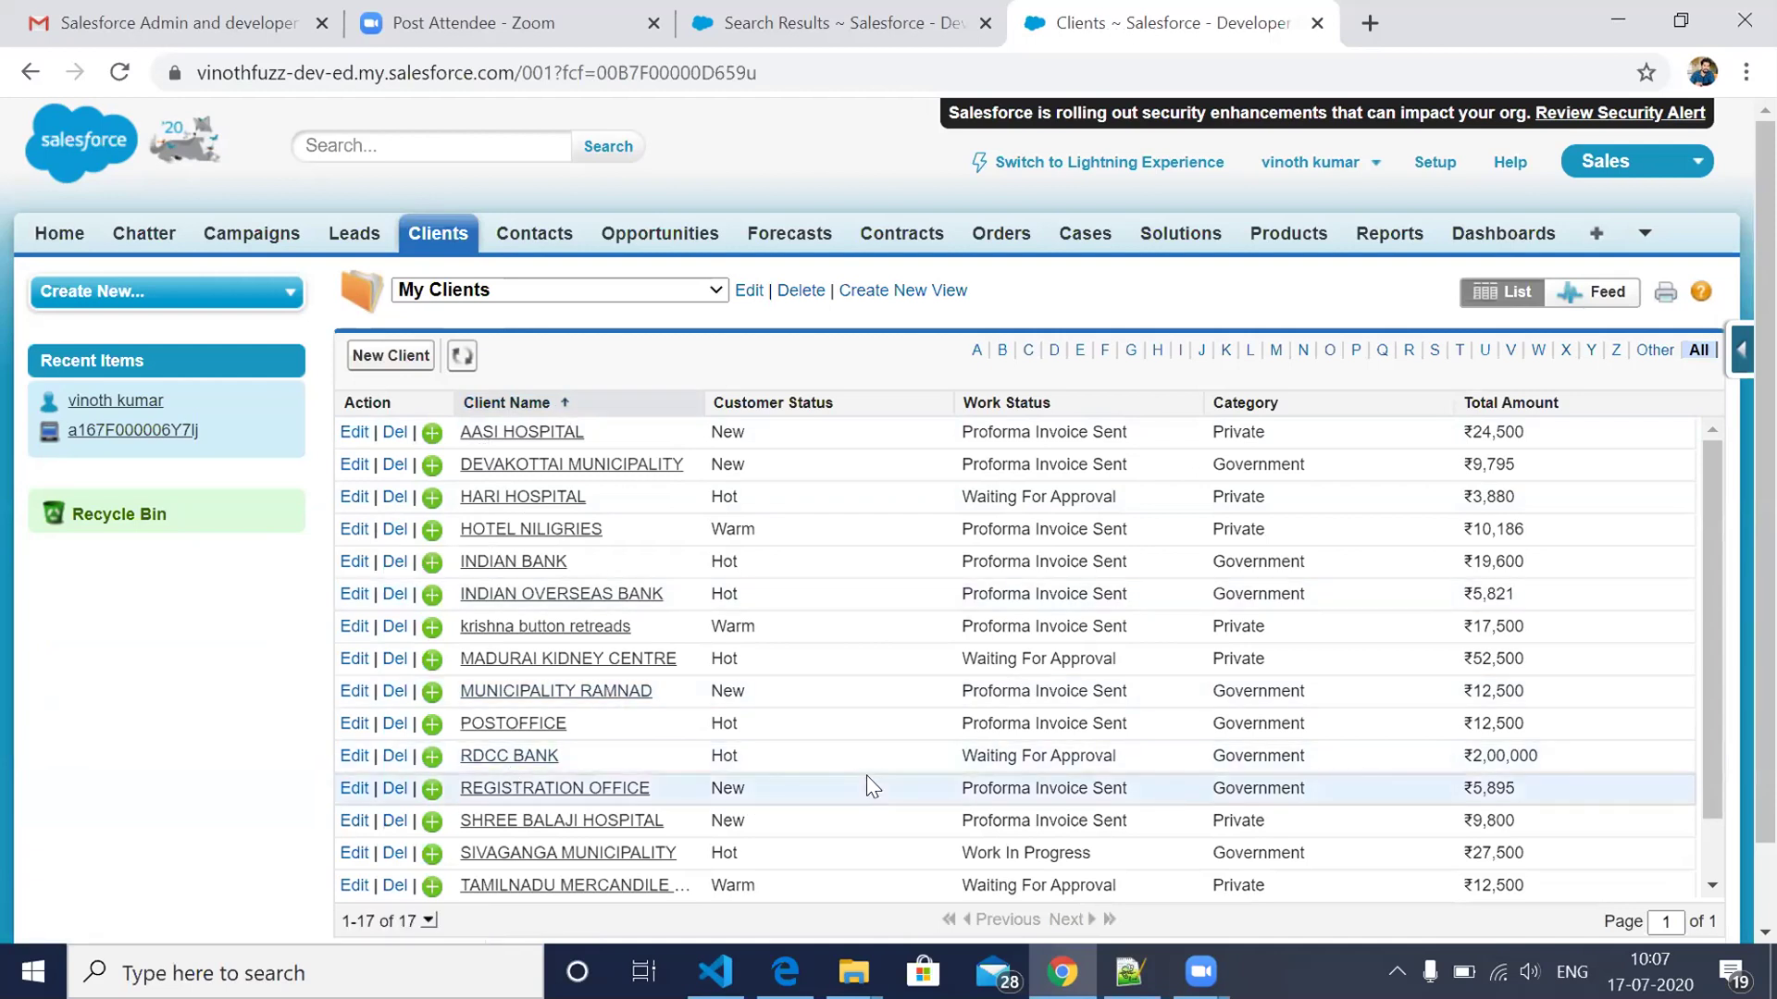
pyautogui.scroll(-1, 871, 786)
pyautogui.scroll(2, 870, 785)
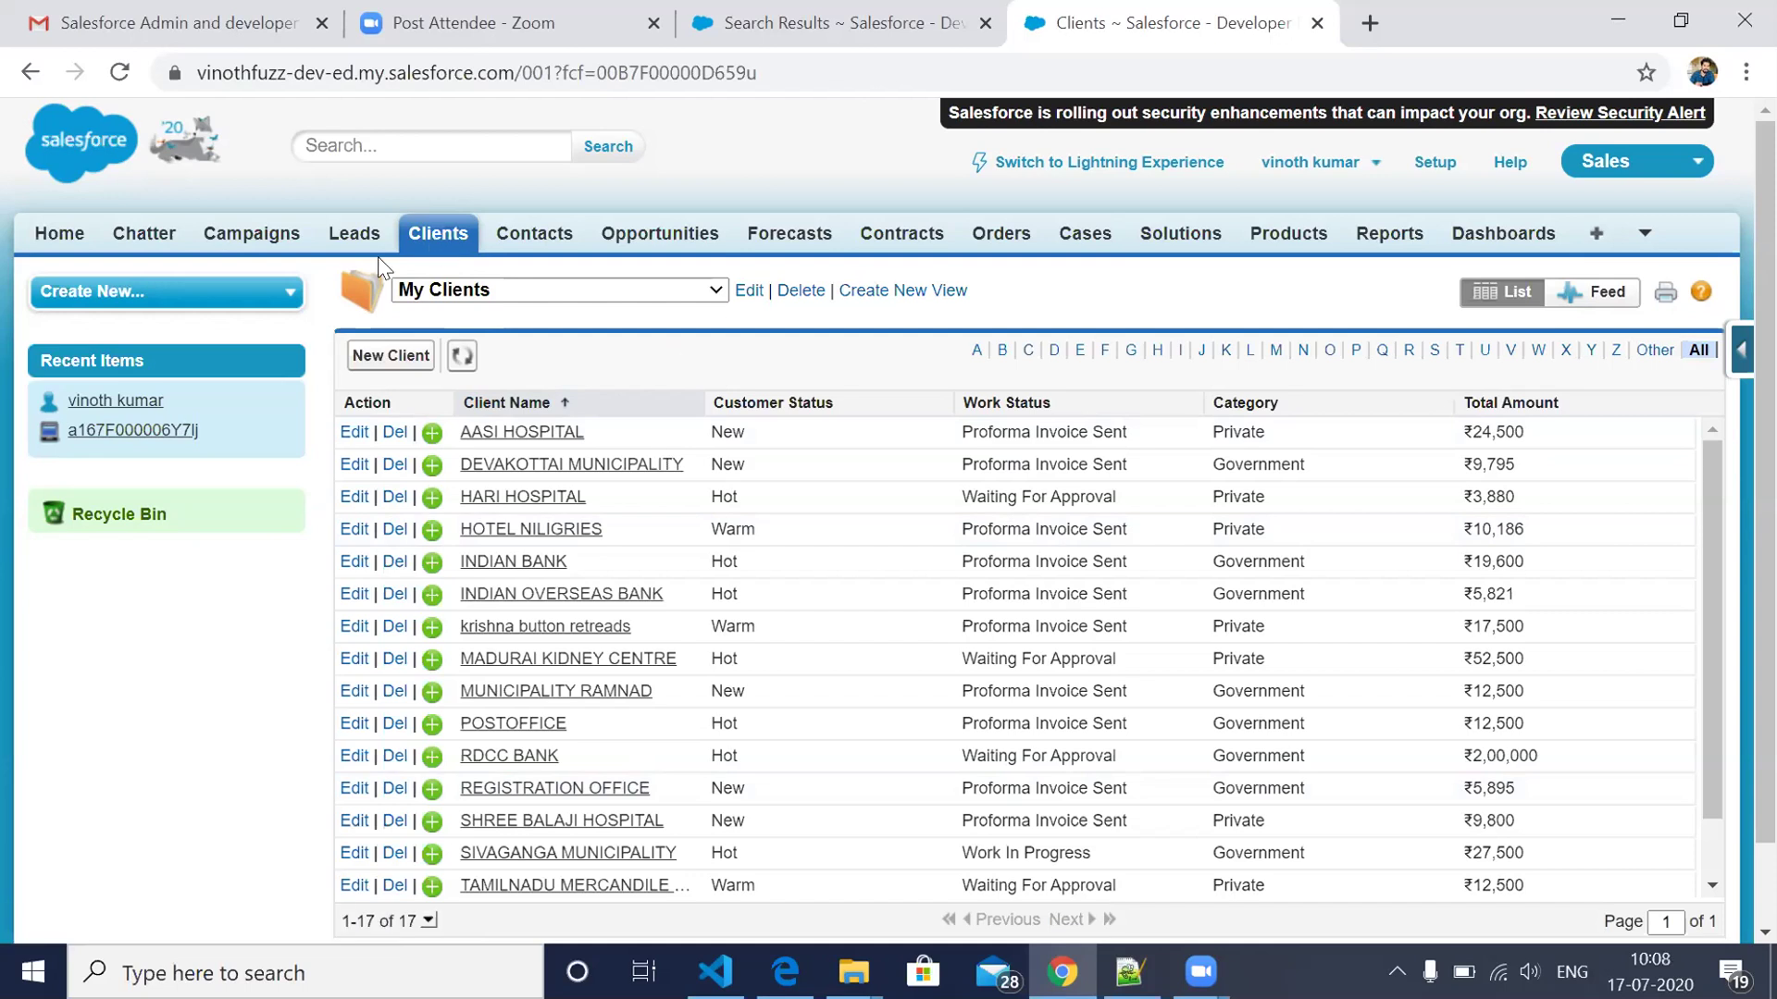
# Step: Open the Contacts object in the My Contacts list view and check which additional object tabs are available
pyautogui.click(534, 241)
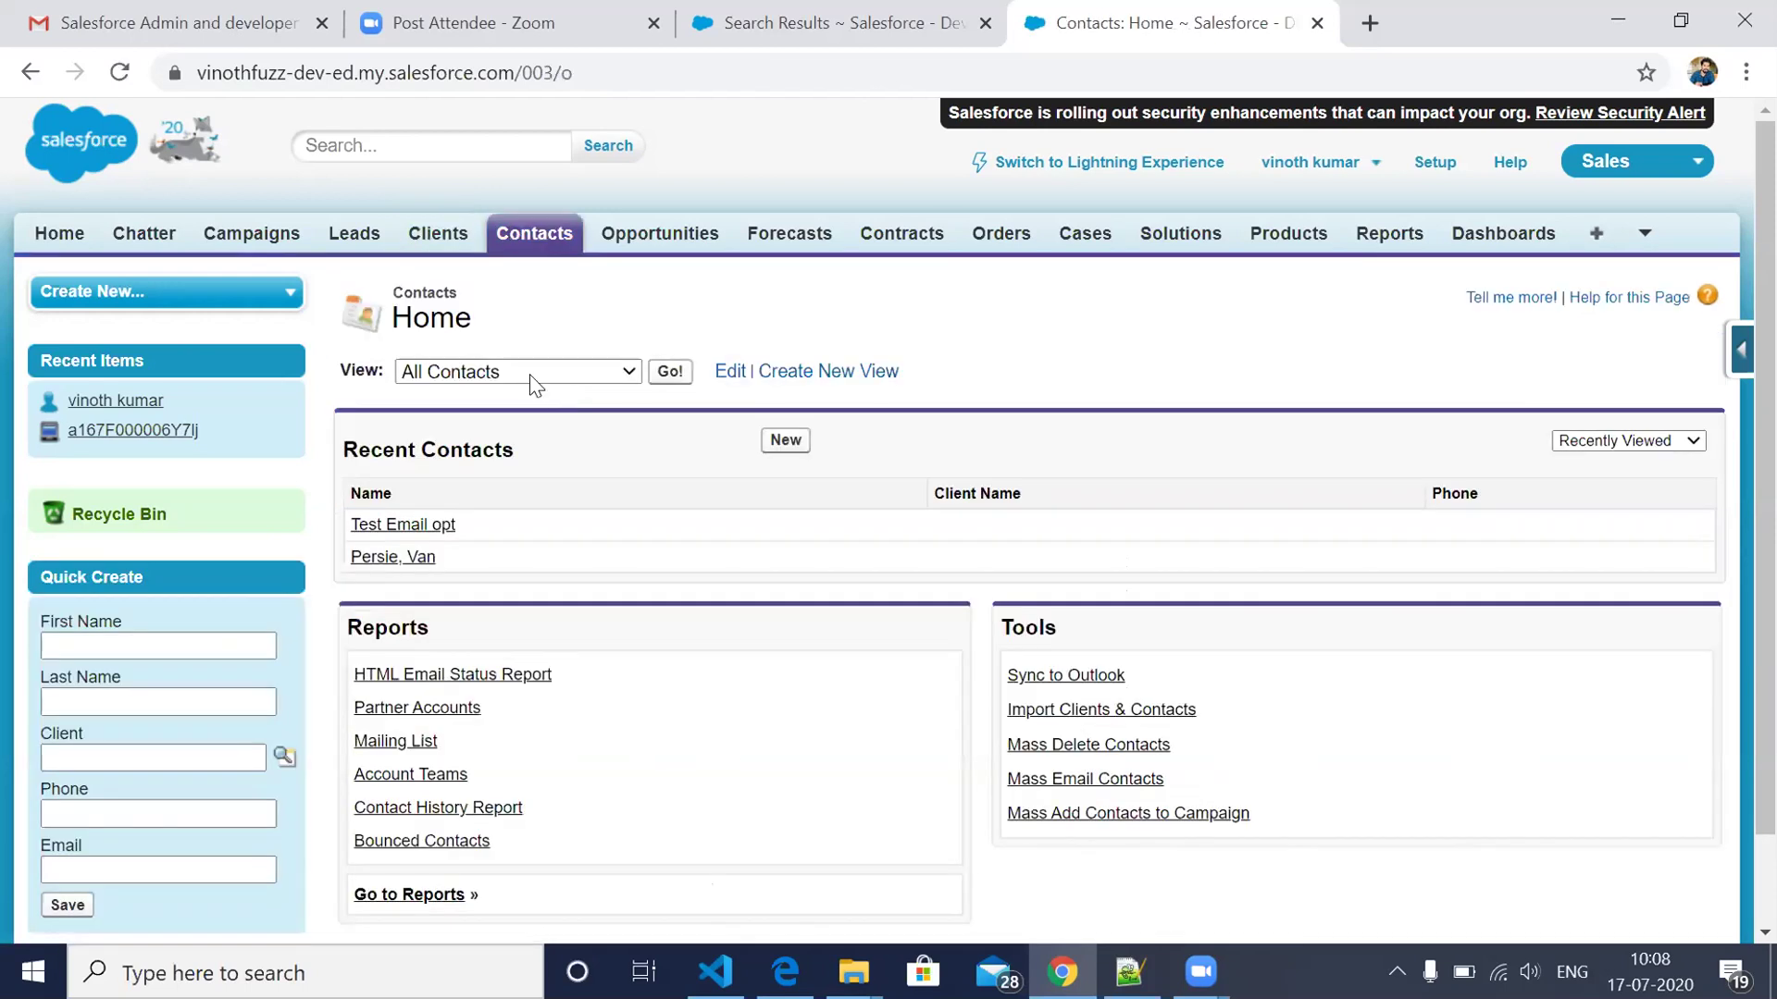
pyautogui.click(535, 383)
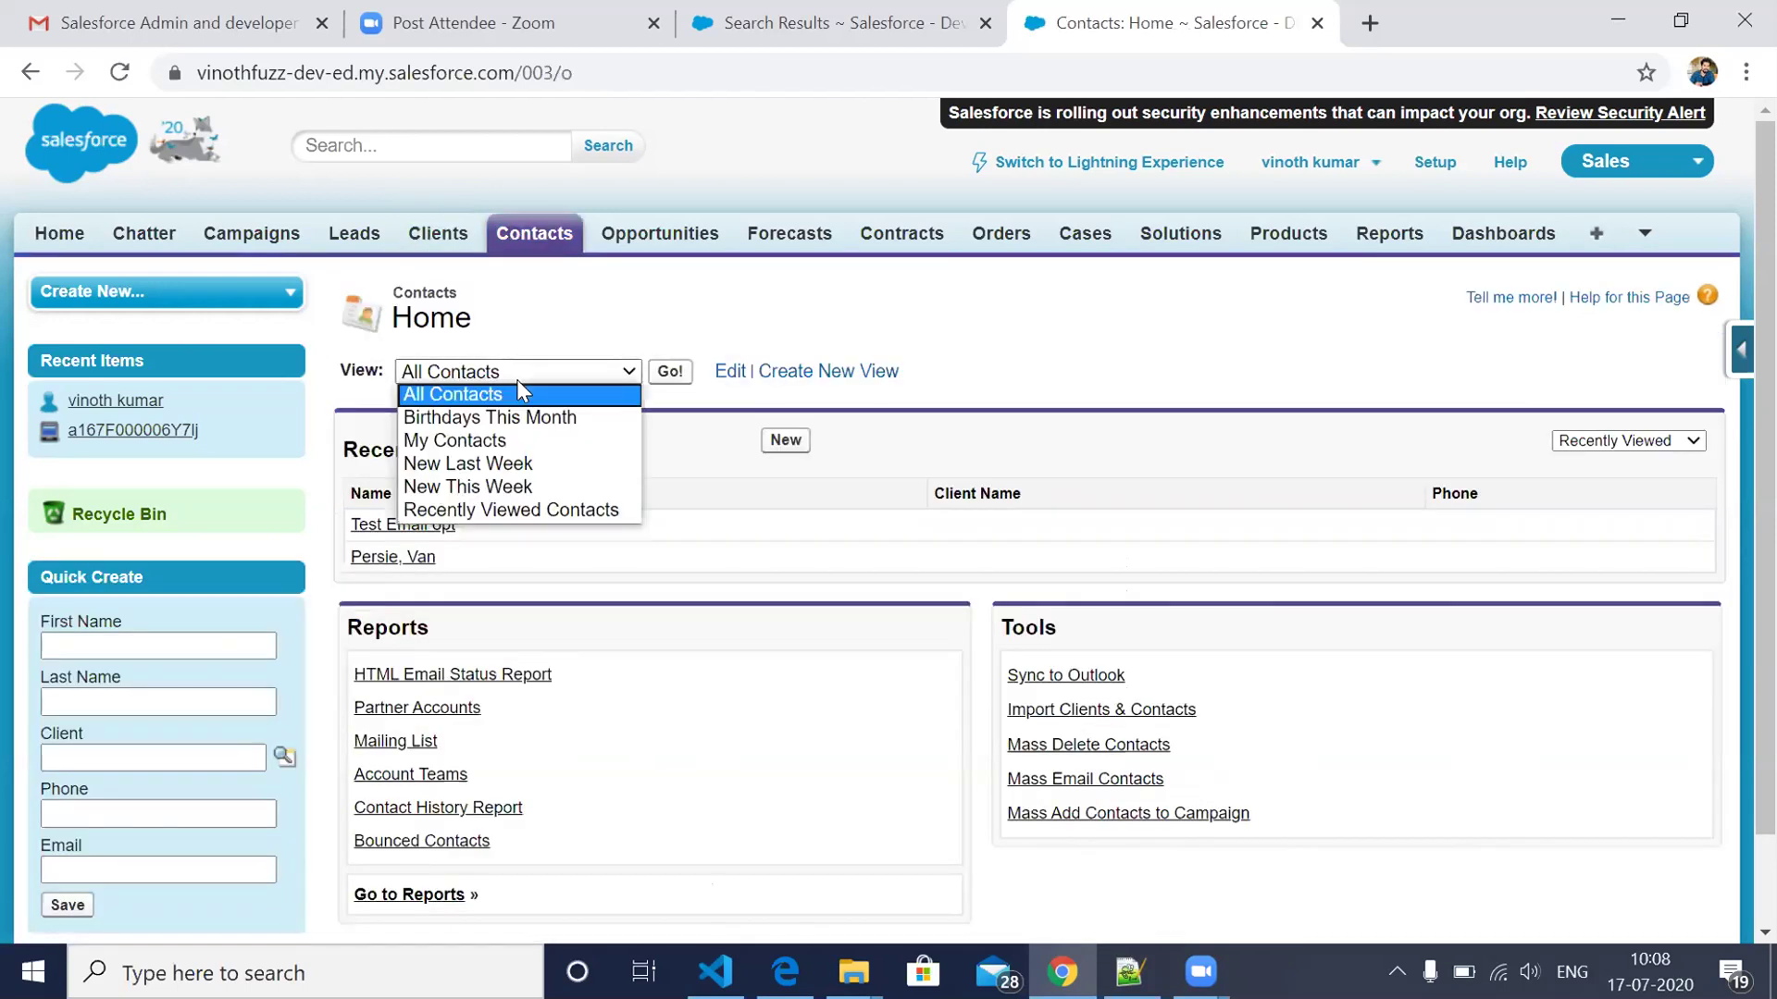
pyautogui.click(496, 441)
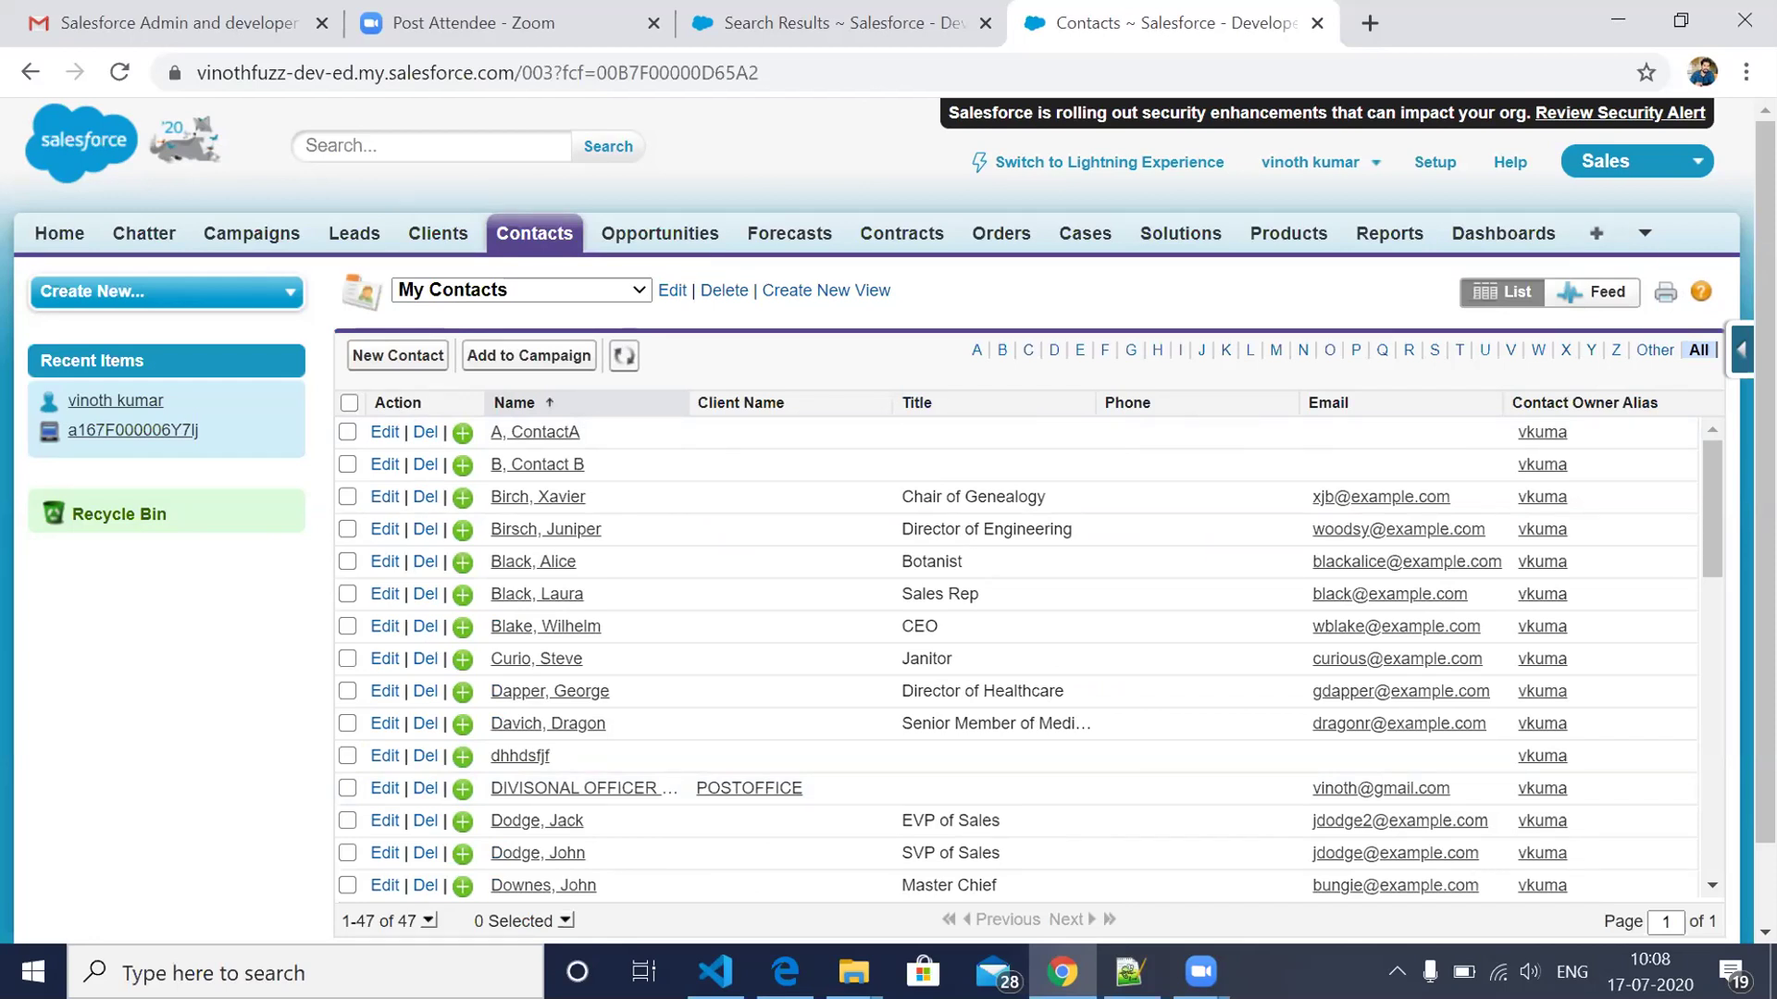
pyautogui.click(1646, 239)
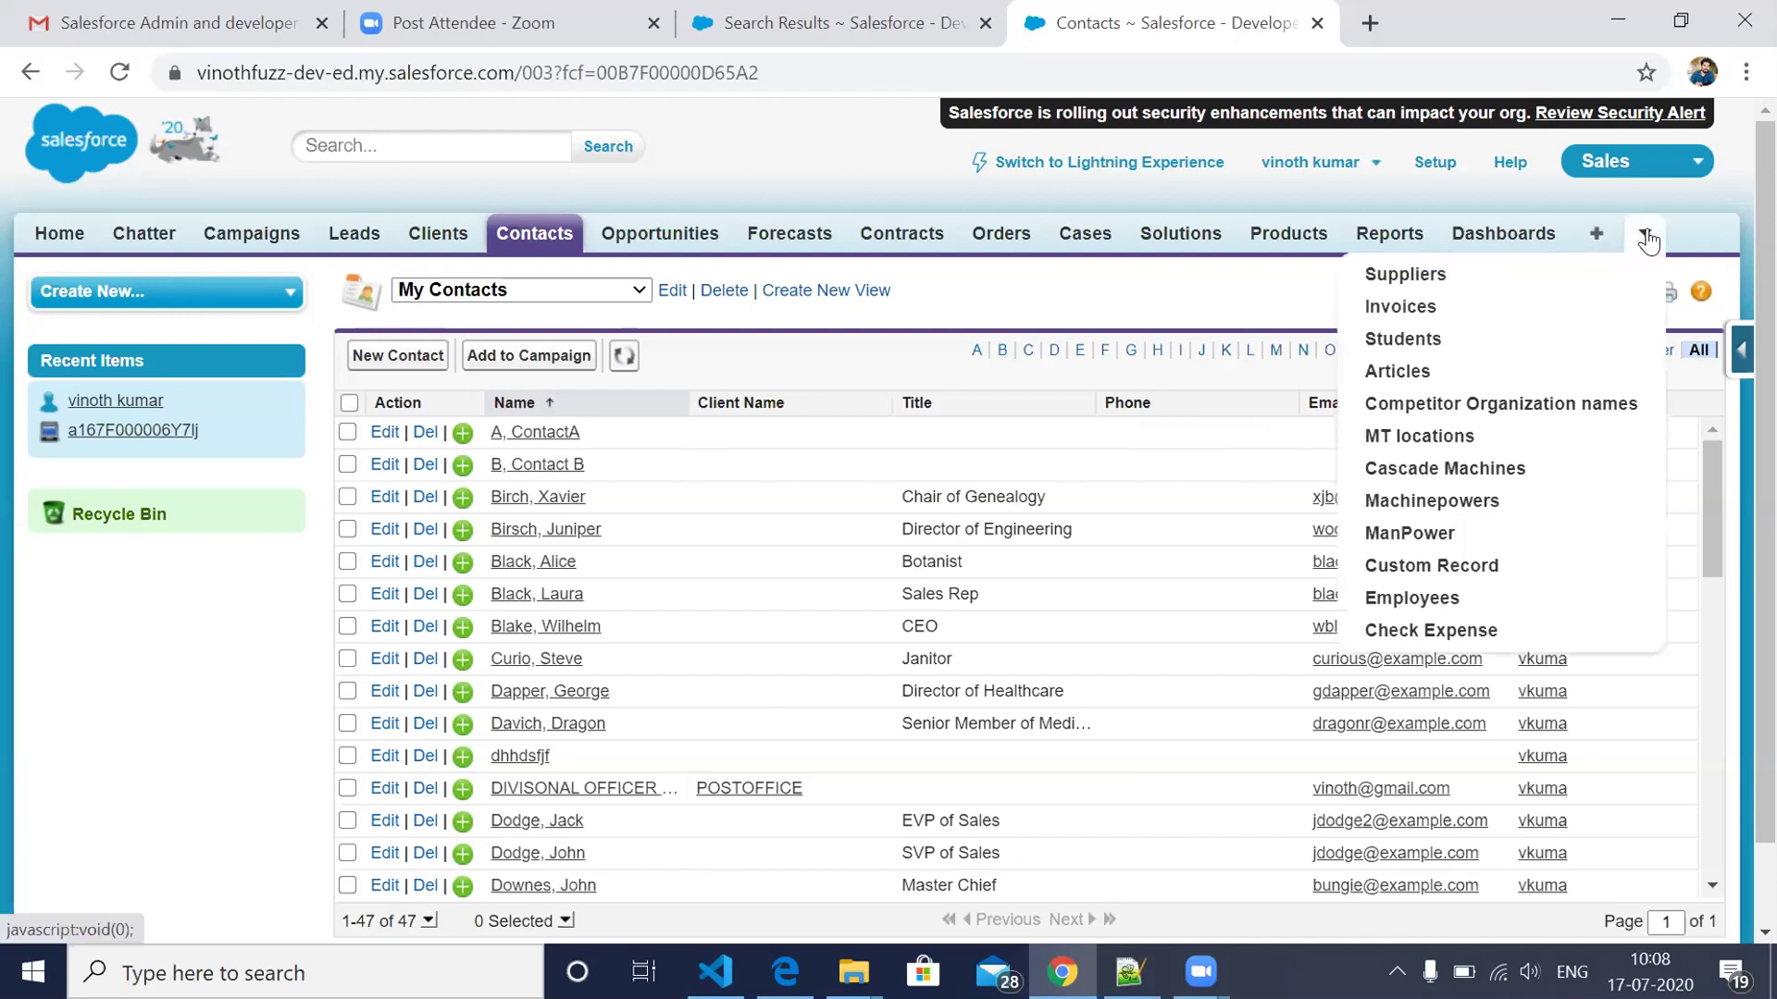
pyautogui.click(162, 738)
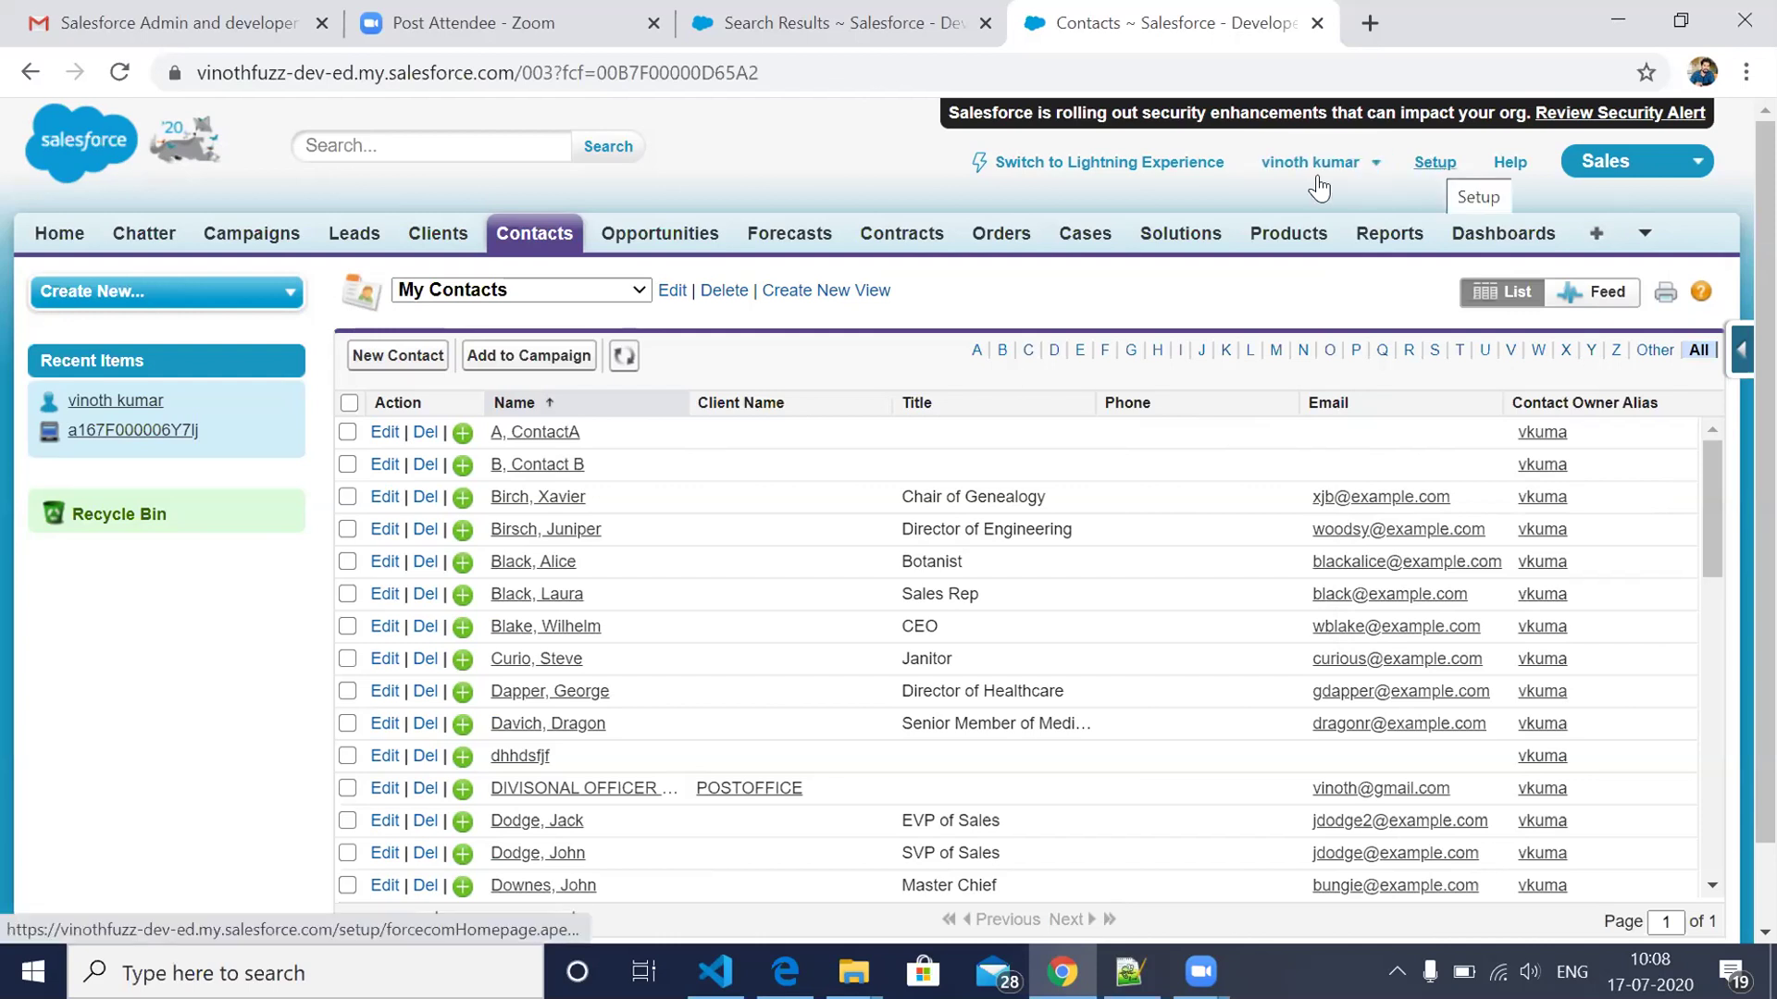
# Step: Switch to Lightning Experience, search the app launcher for "sal" and clear that search
pyautogui.click(1023, 176)
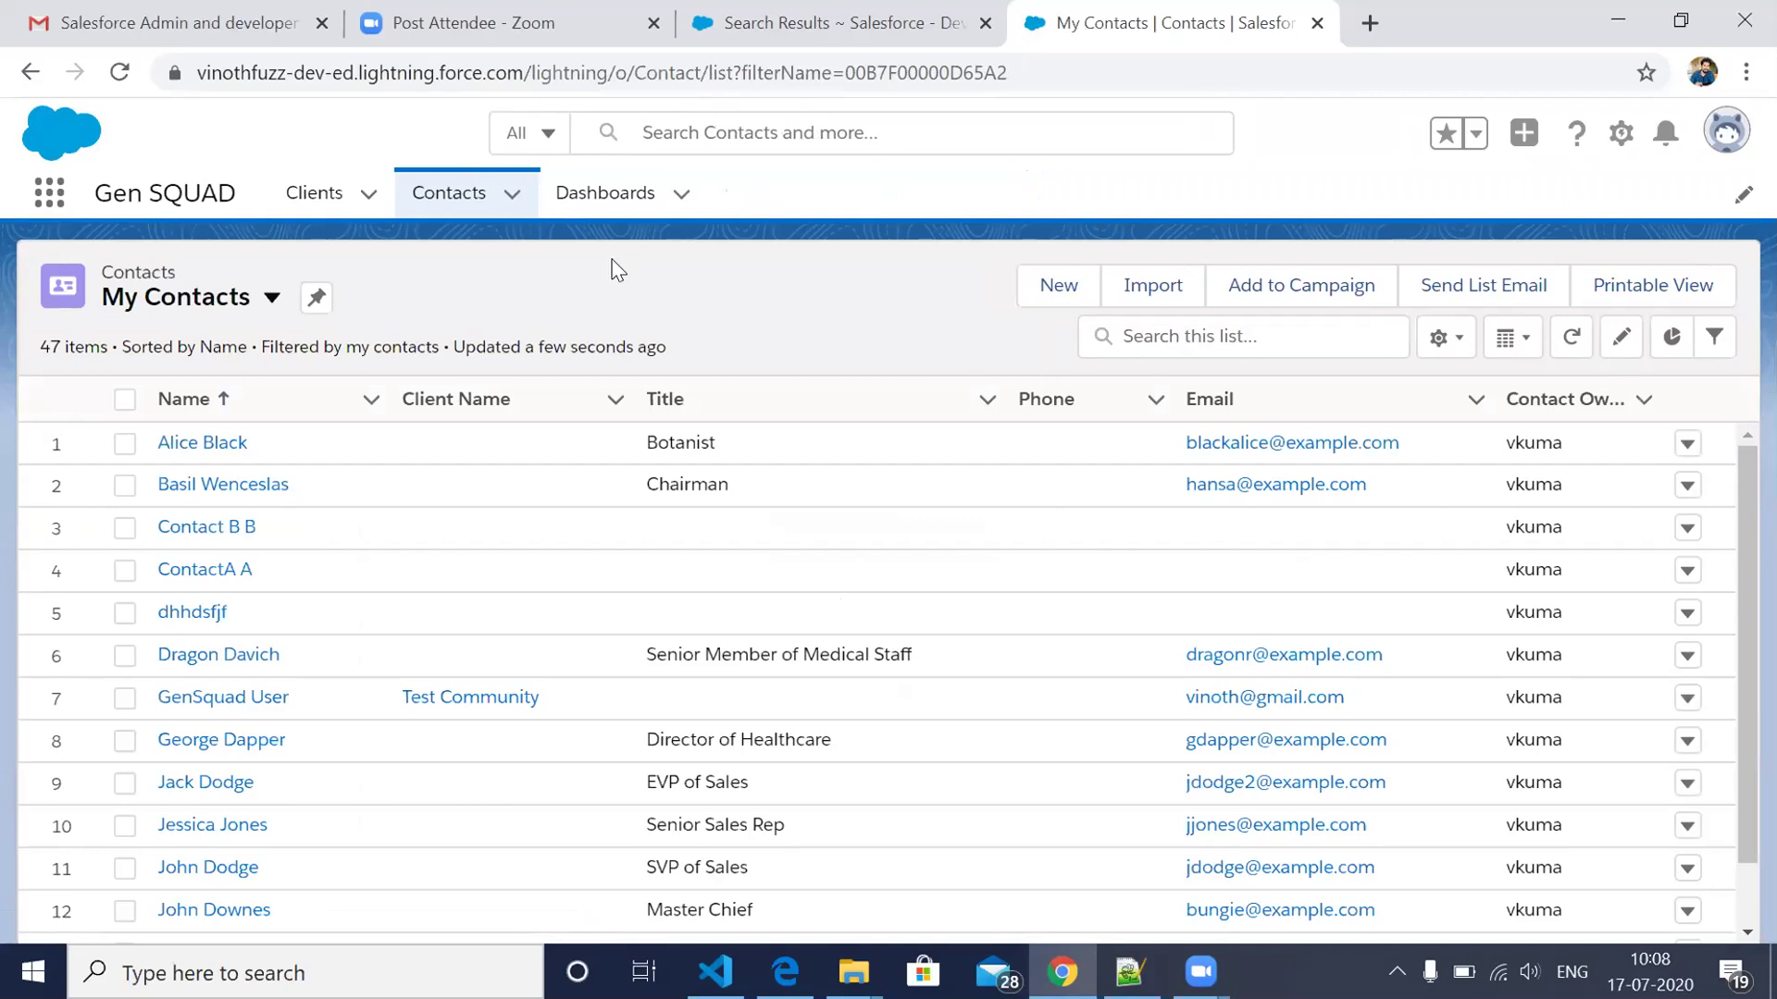
pyautogui.click(50, 200)
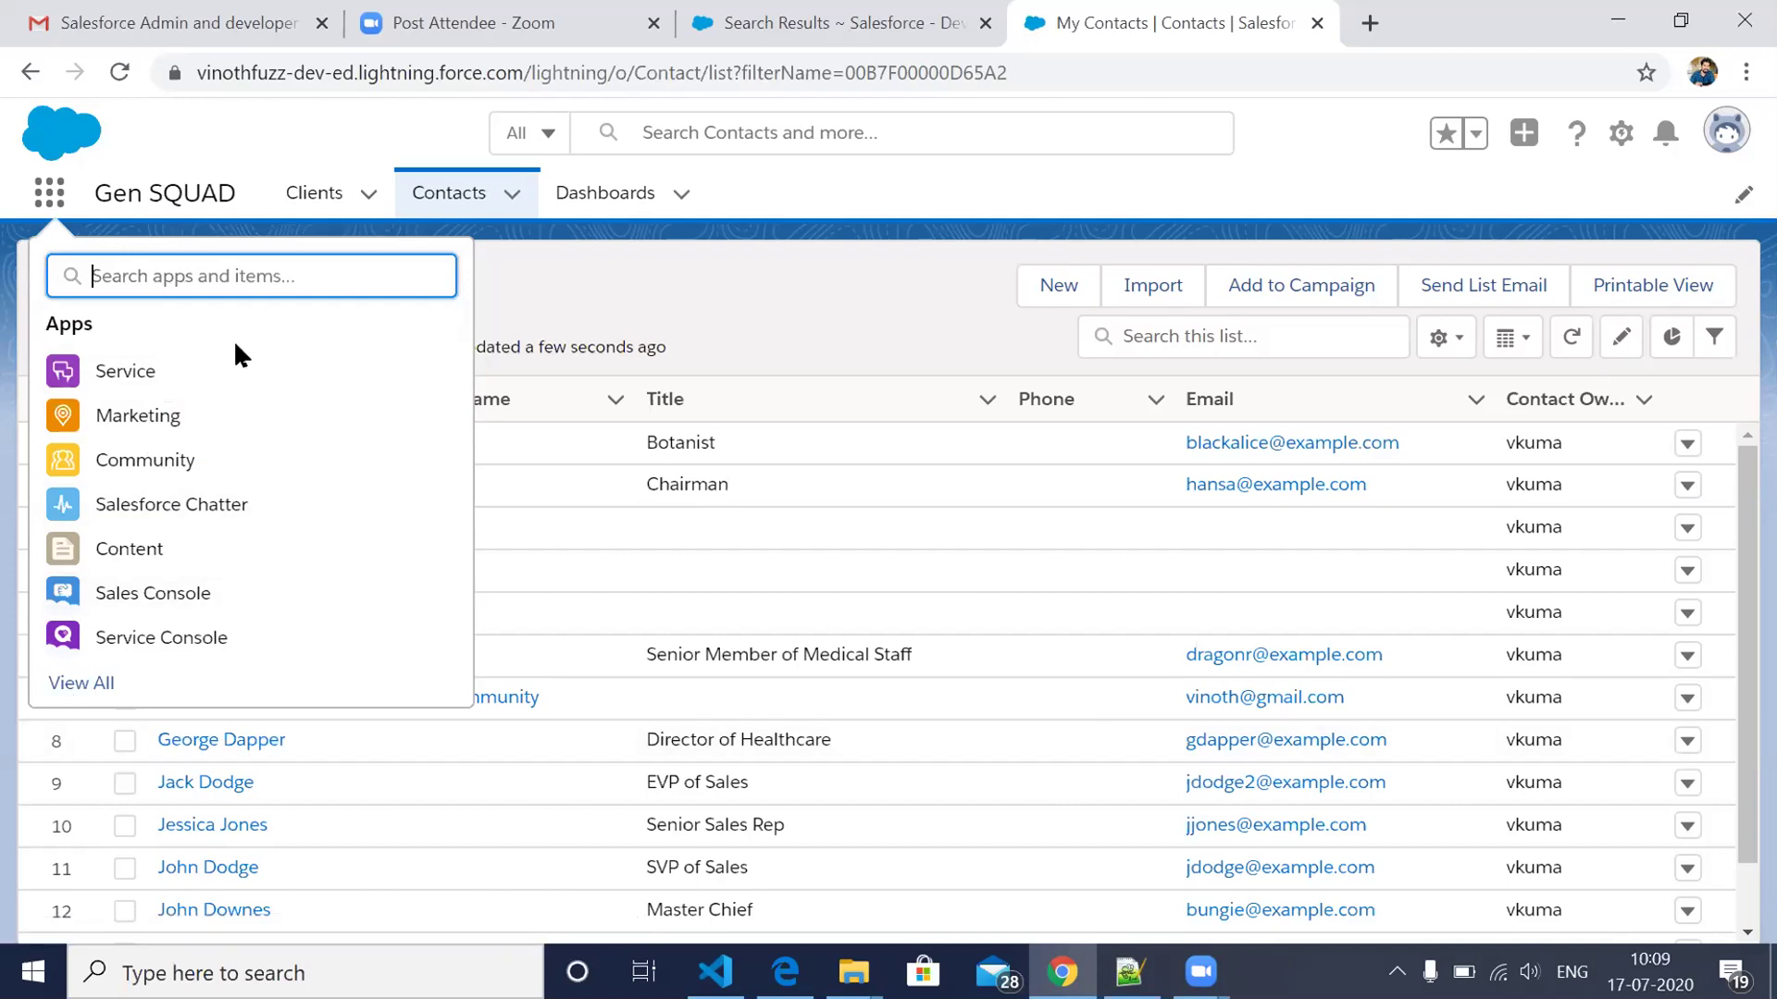
pyautogui.write('sal')
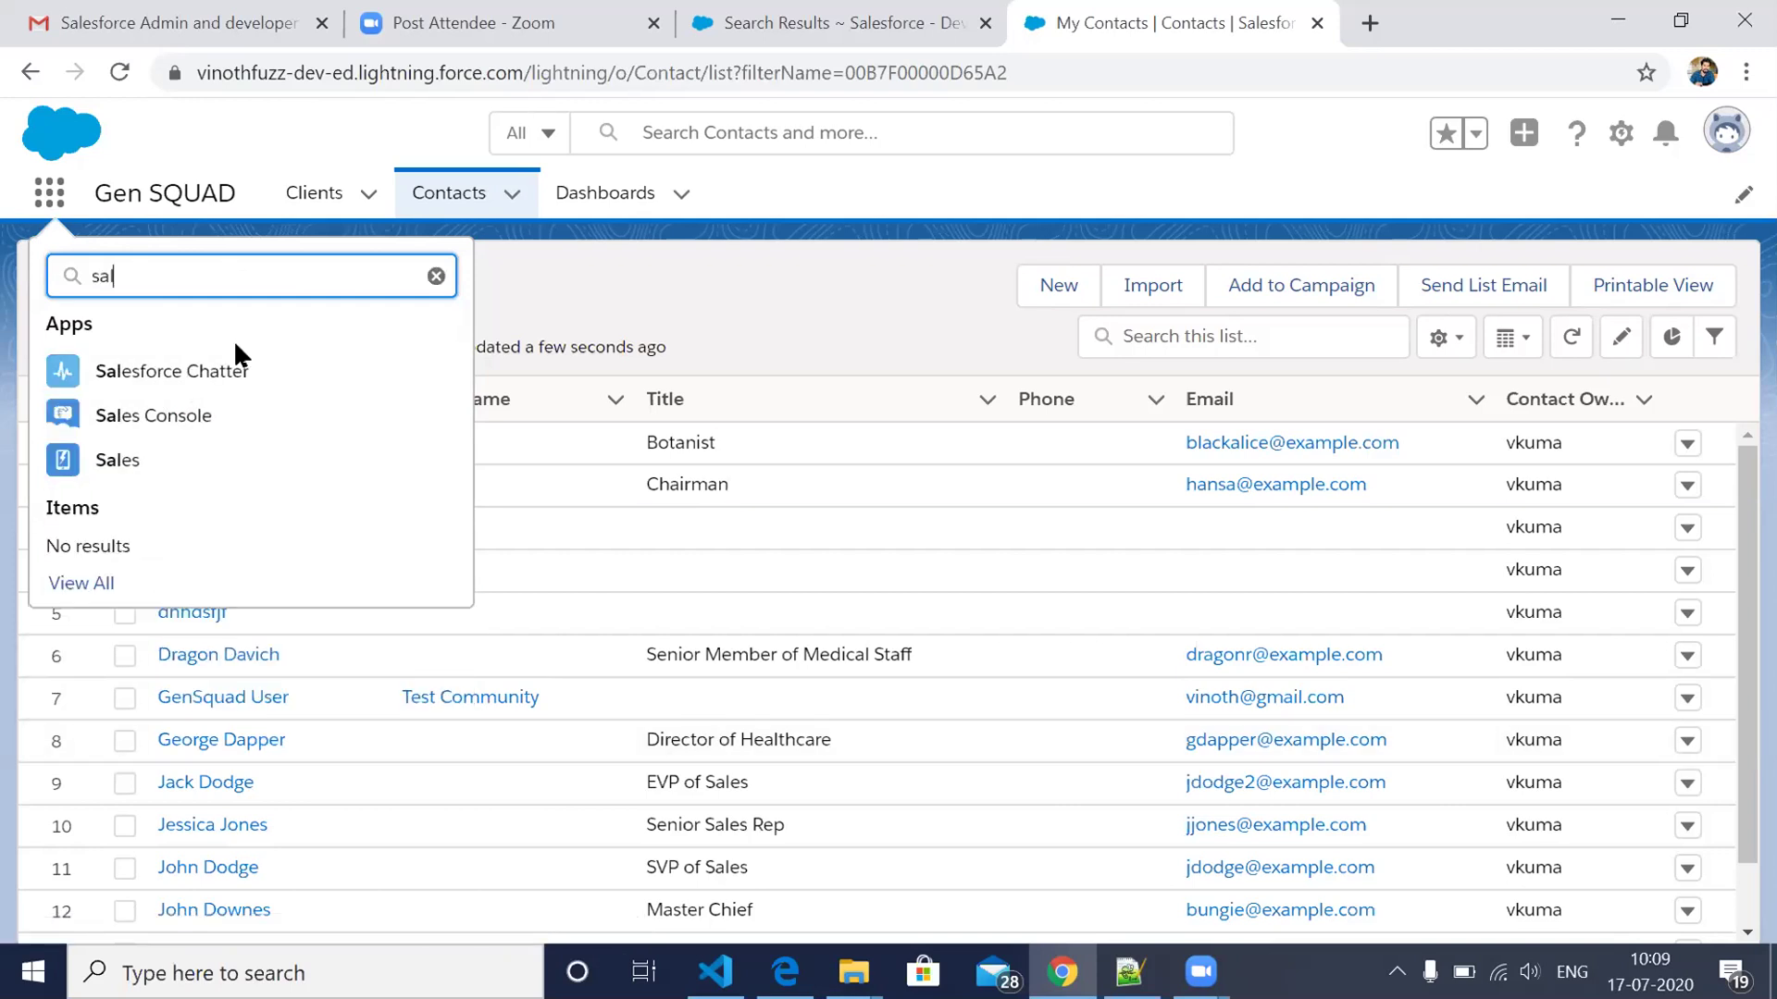
pyautogui.press('BackSpace')
pyautogui.press('BackSpace')
pyautogui.press('BackSpace')
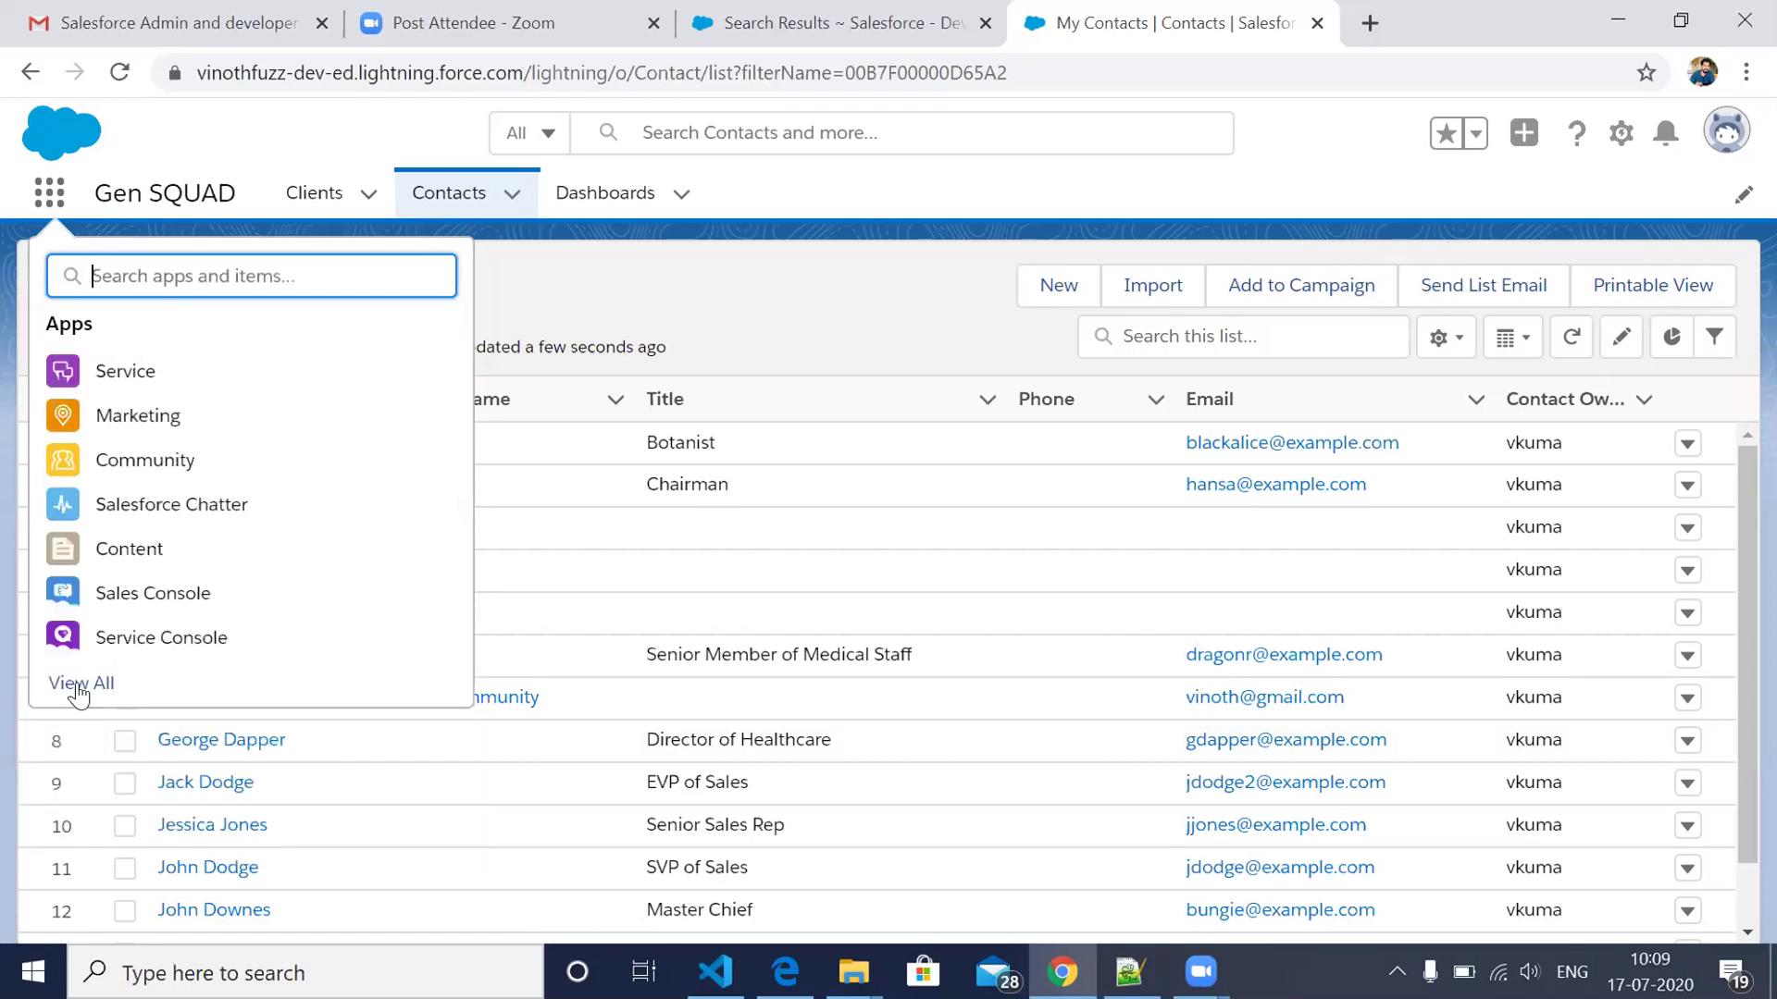
# Step: Show the complete list of apps, look through it and open the Sales app
pyautogui.click(82, 685)
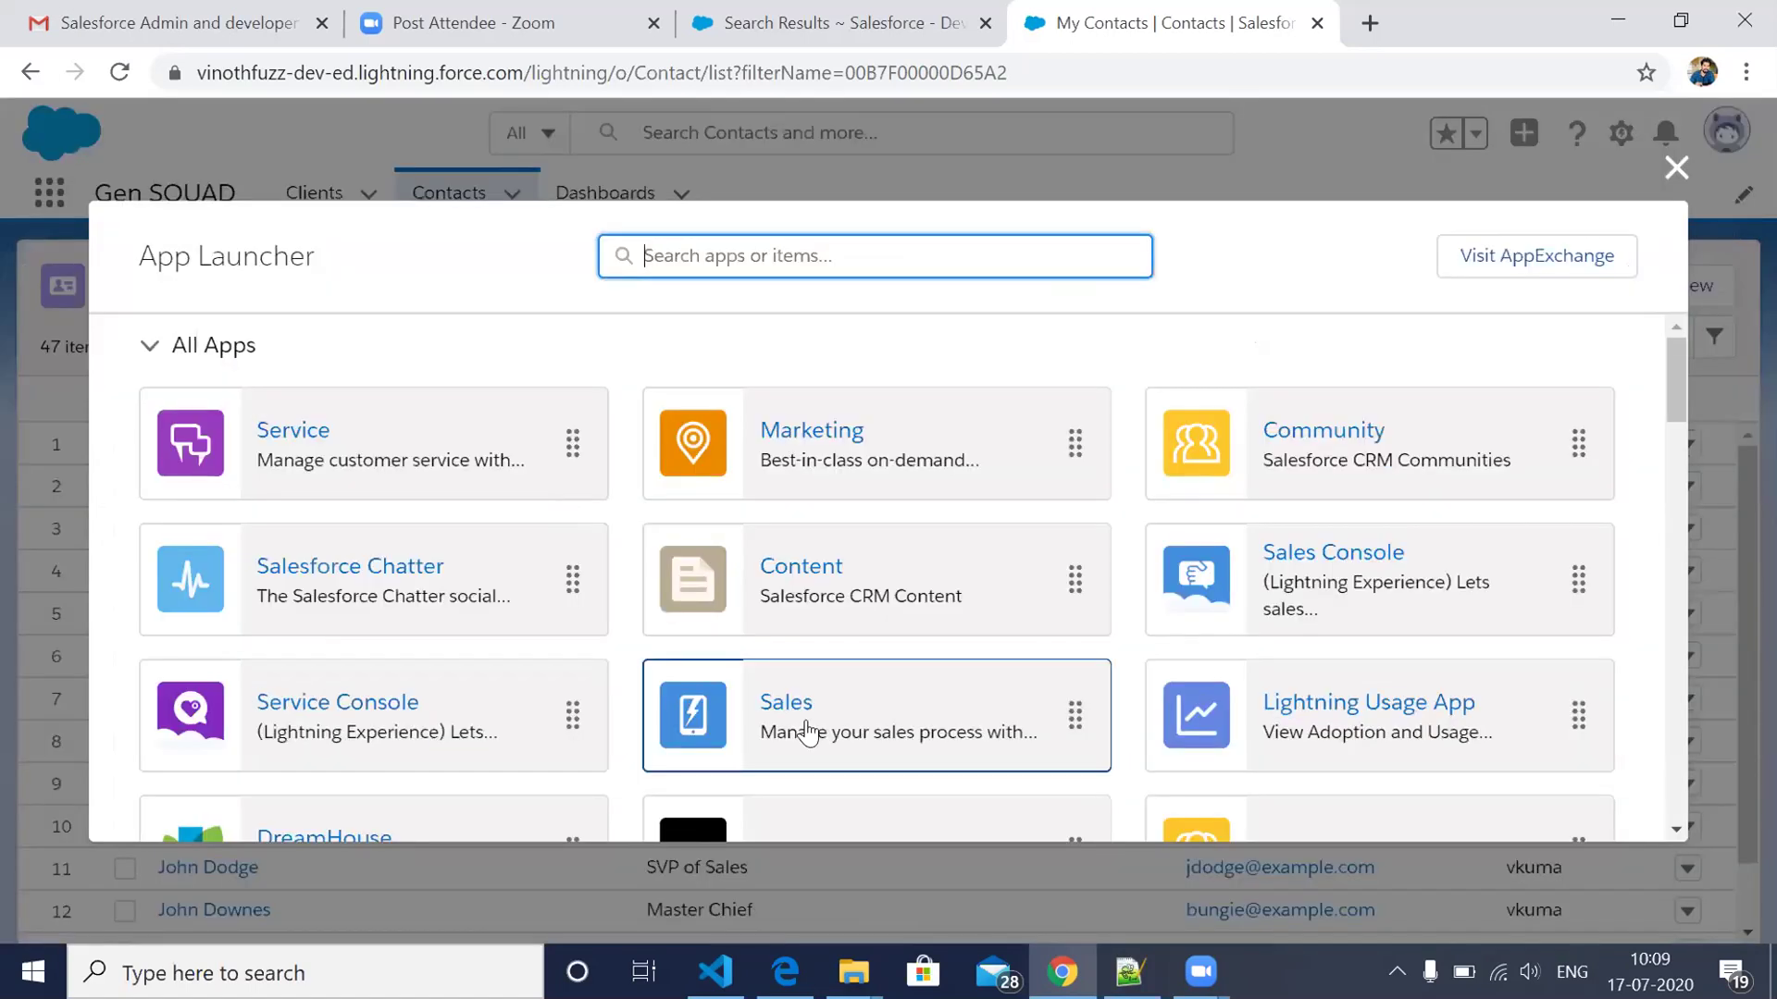
pyautogui.scroll(-5, 808, 732)
pyautogui.scroll(1, 682, 663)
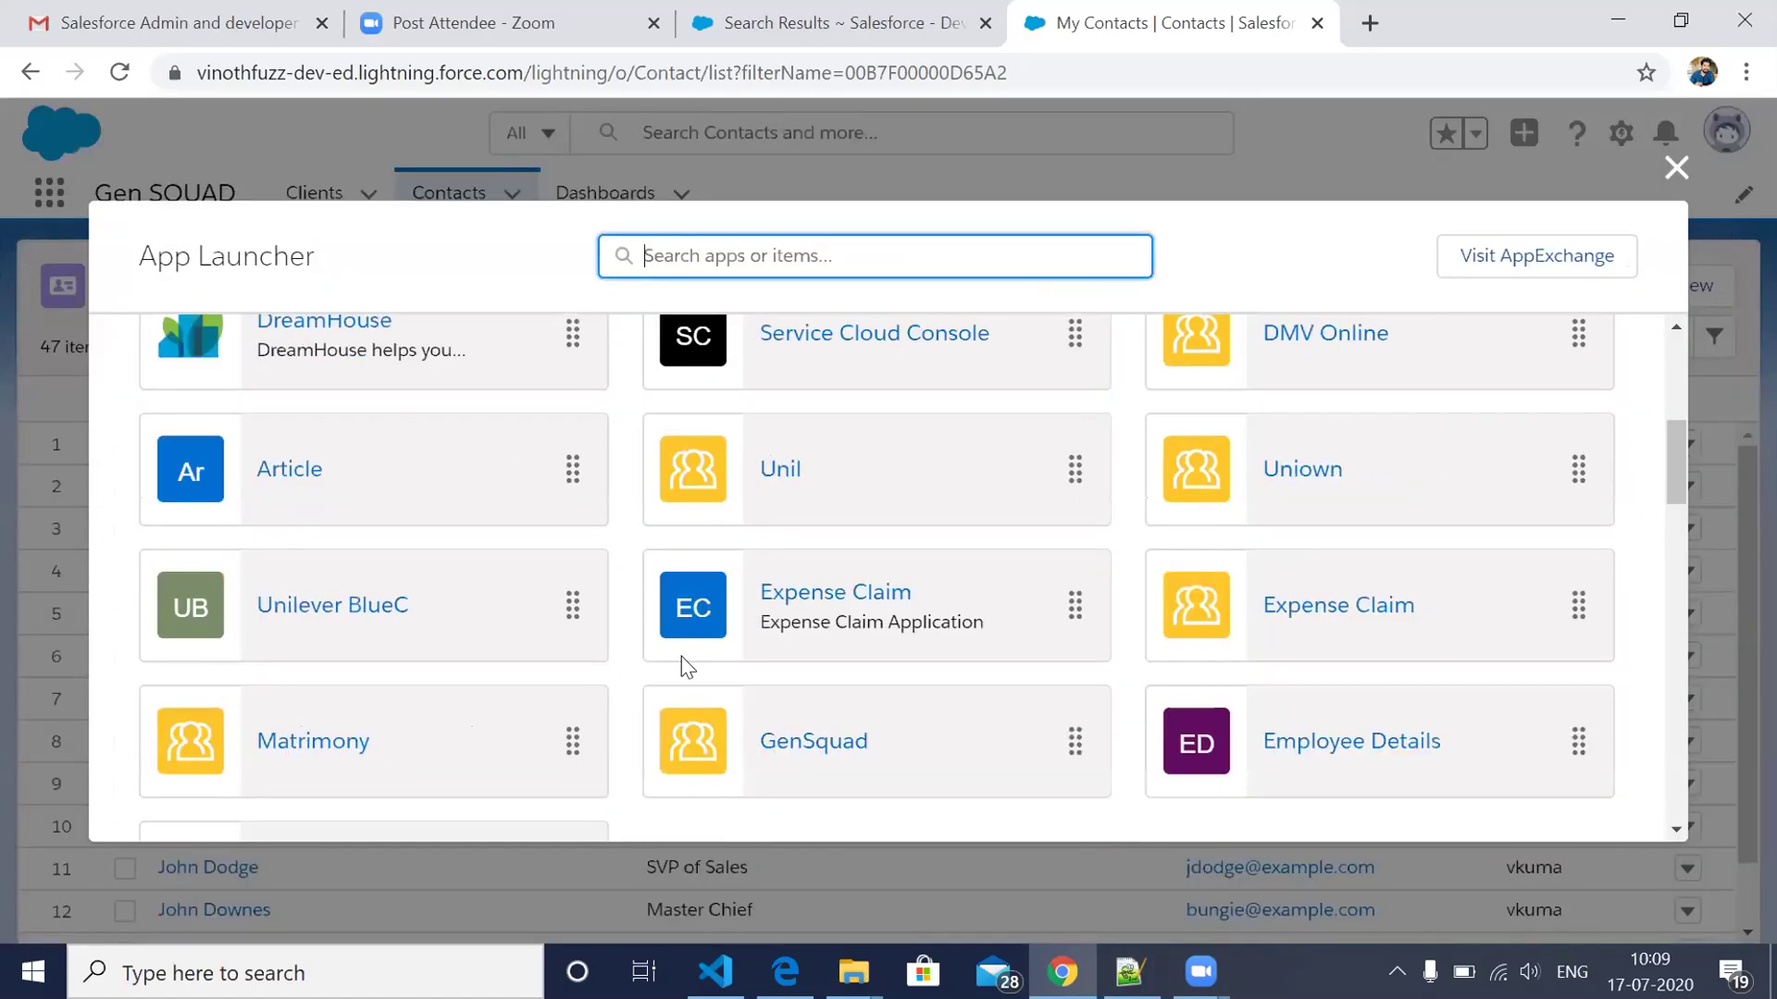
pyautogui.scroll(2, 842, 464)
pyautogui.scroll(2, 888, 523)
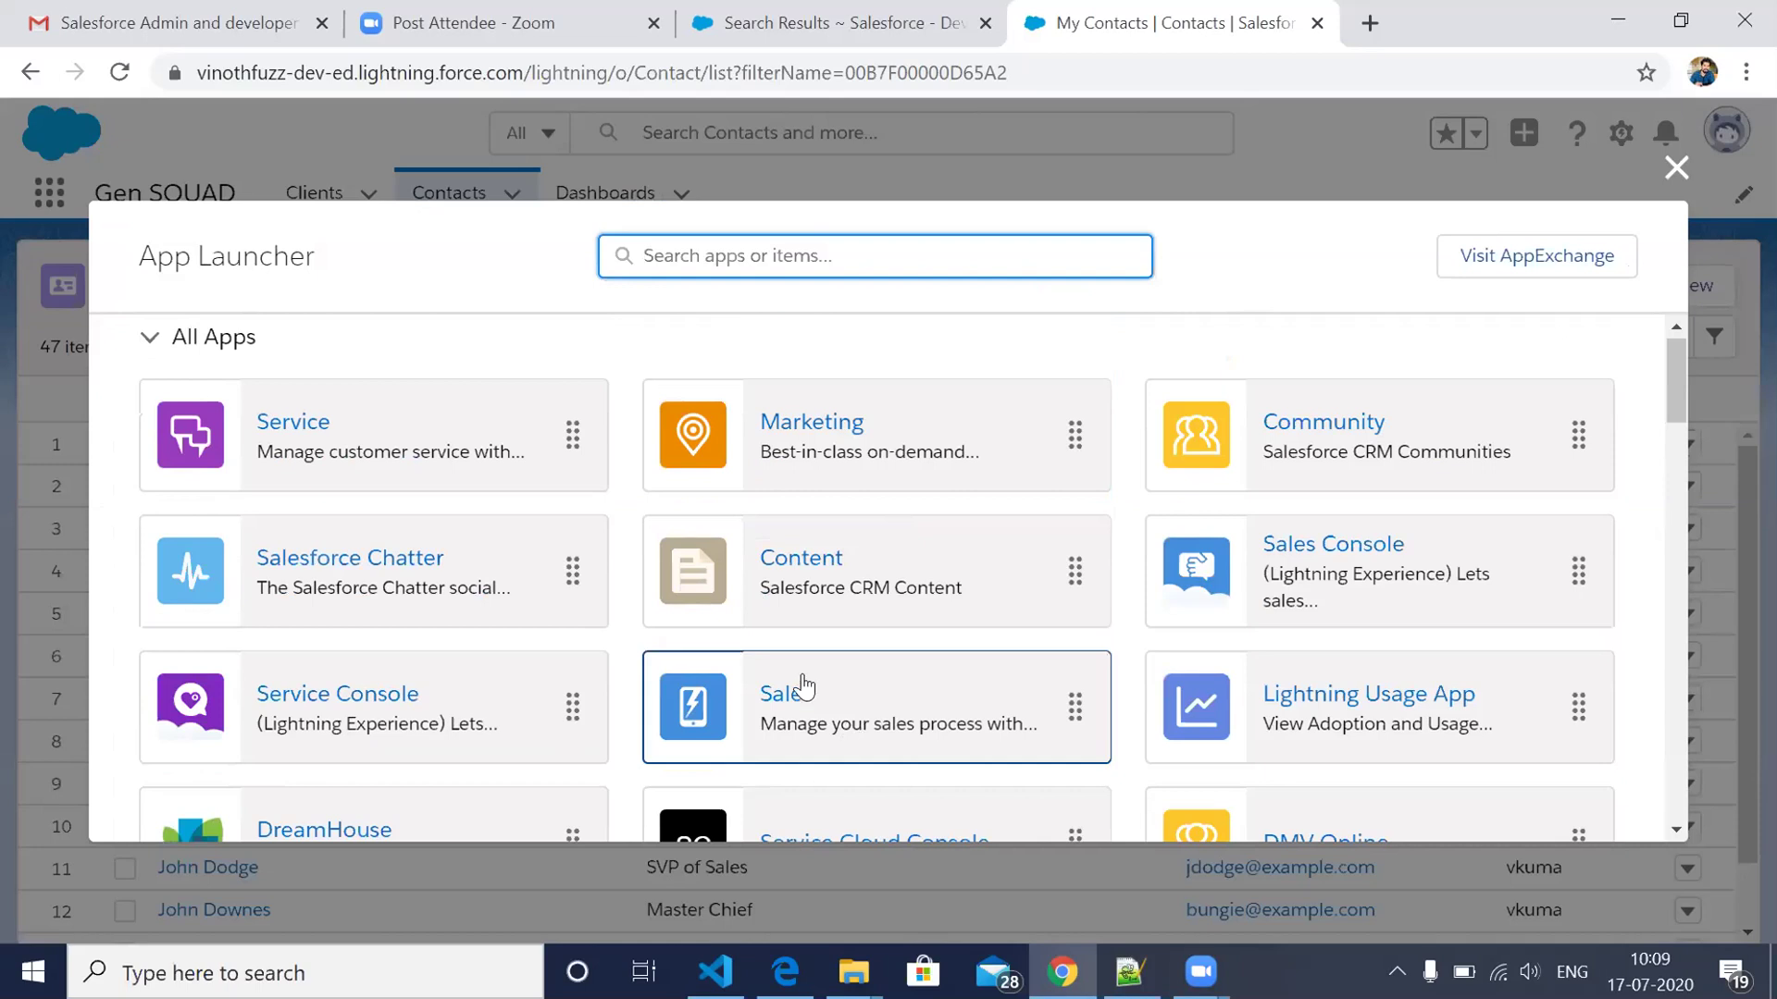
pyautogui.scroll(-1, 783, 648)
pyautogui.click(789, 647)
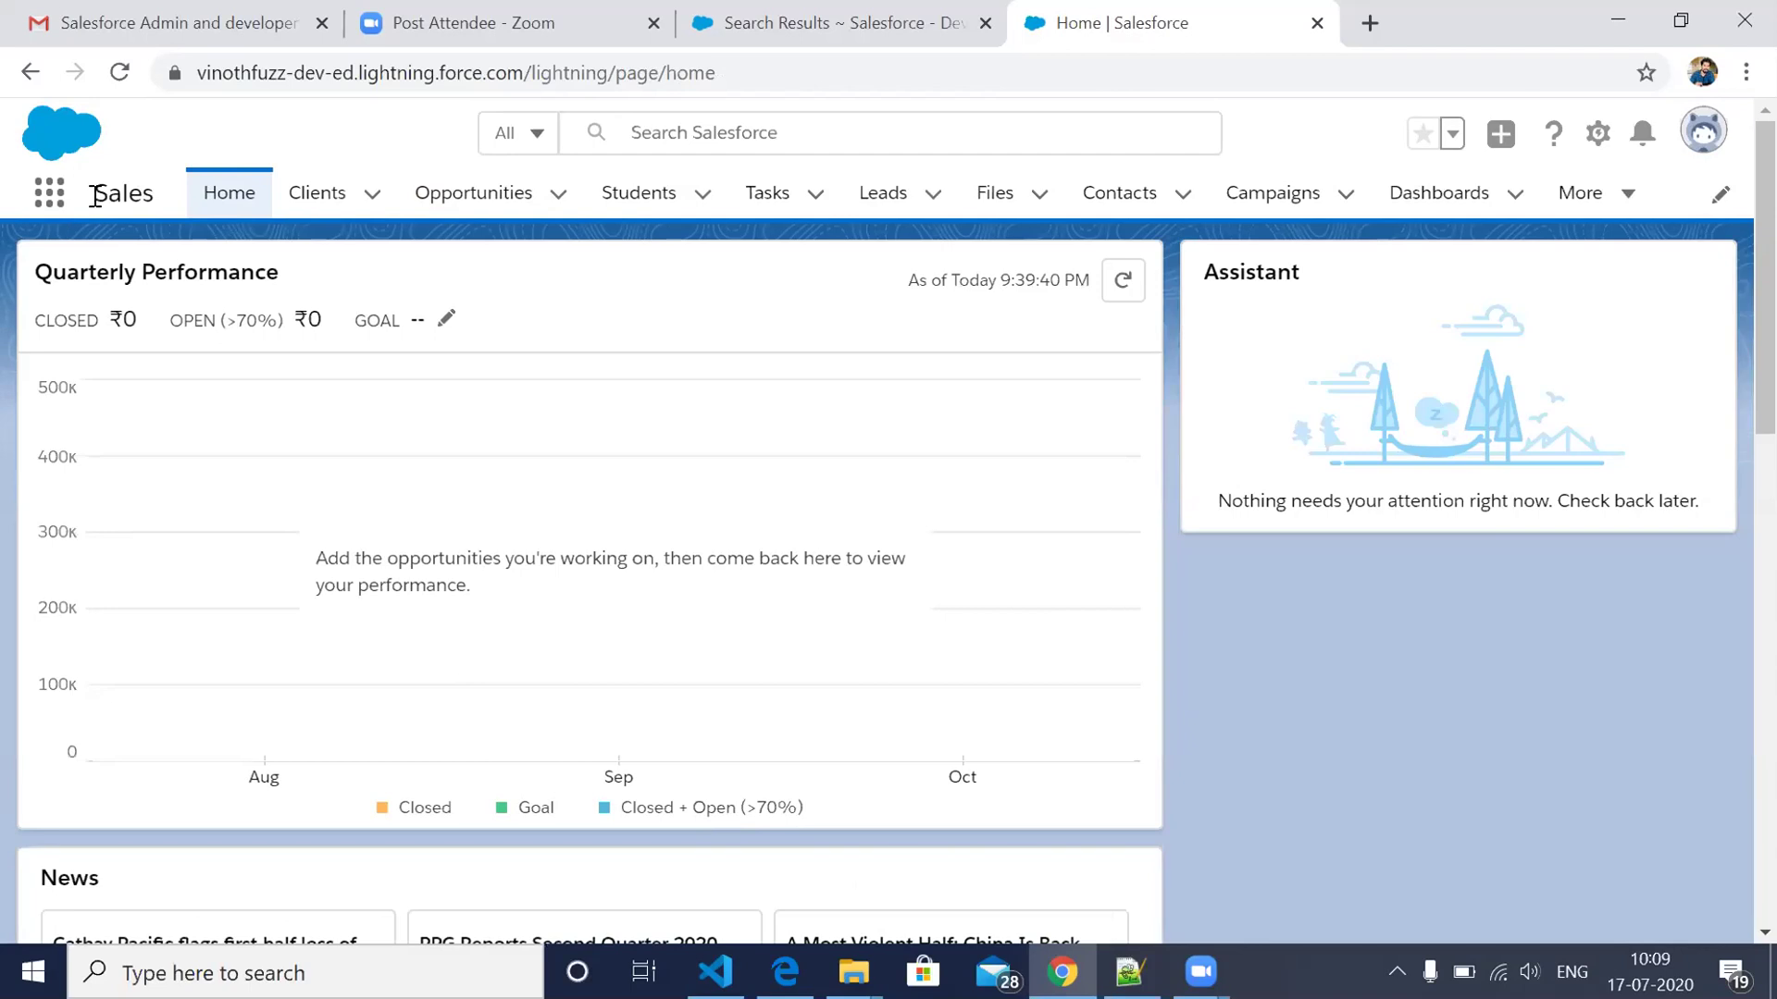
# Step: Point out the Sales app name and check the recent items offered by the global search
pyautogui.doubleClick(159, 192)
pyautogui.click(774, 133)
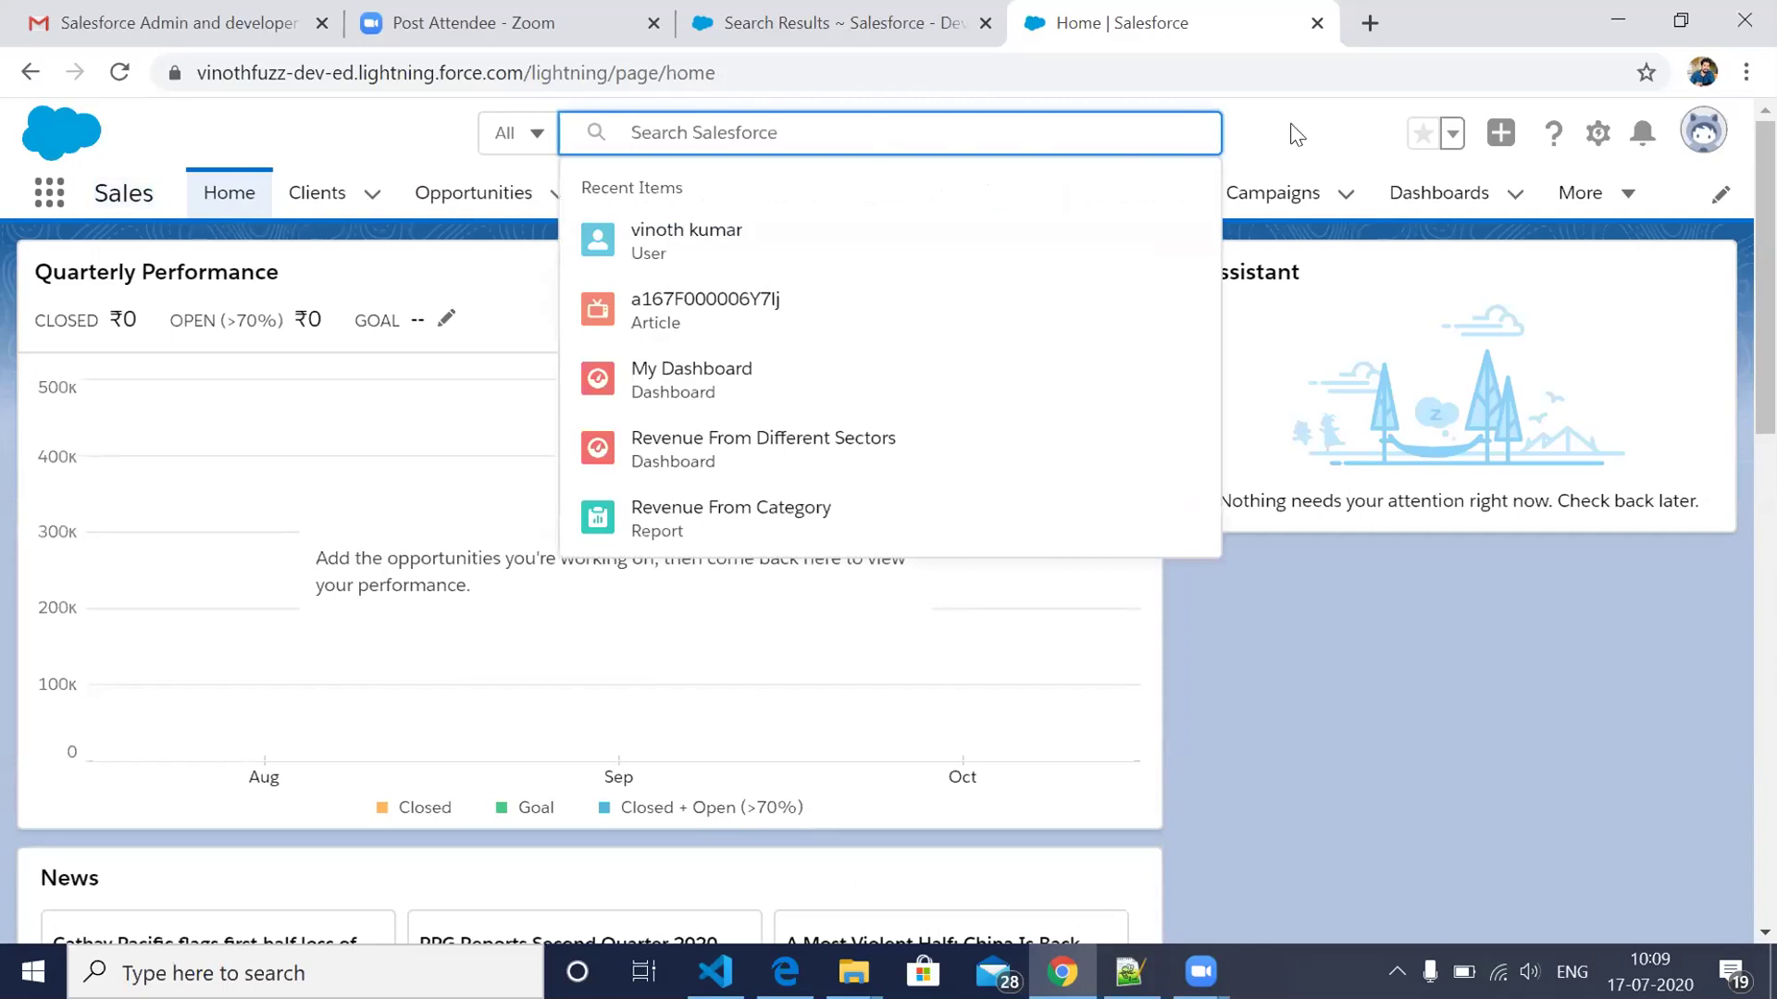
pyautogui.click(1532, 170)
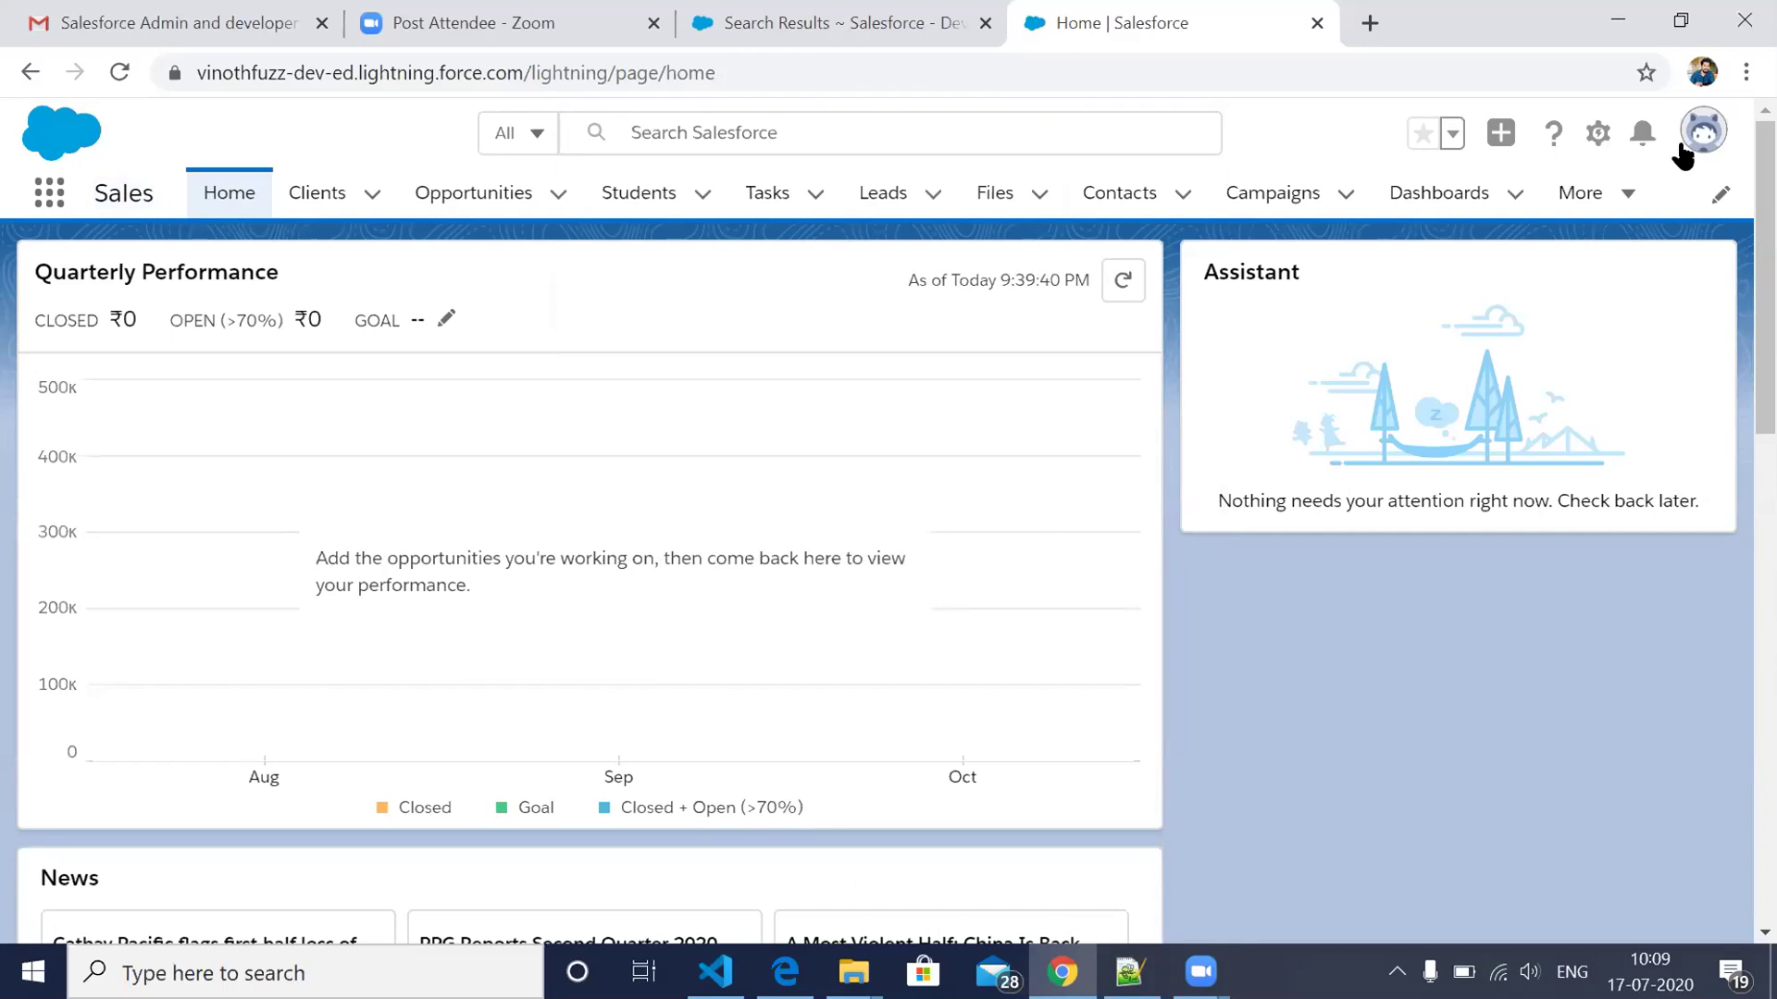
# Step: Open Setup for the current app and use Quick Find to search for "process bu"
pyautogui.click(1593, 138)
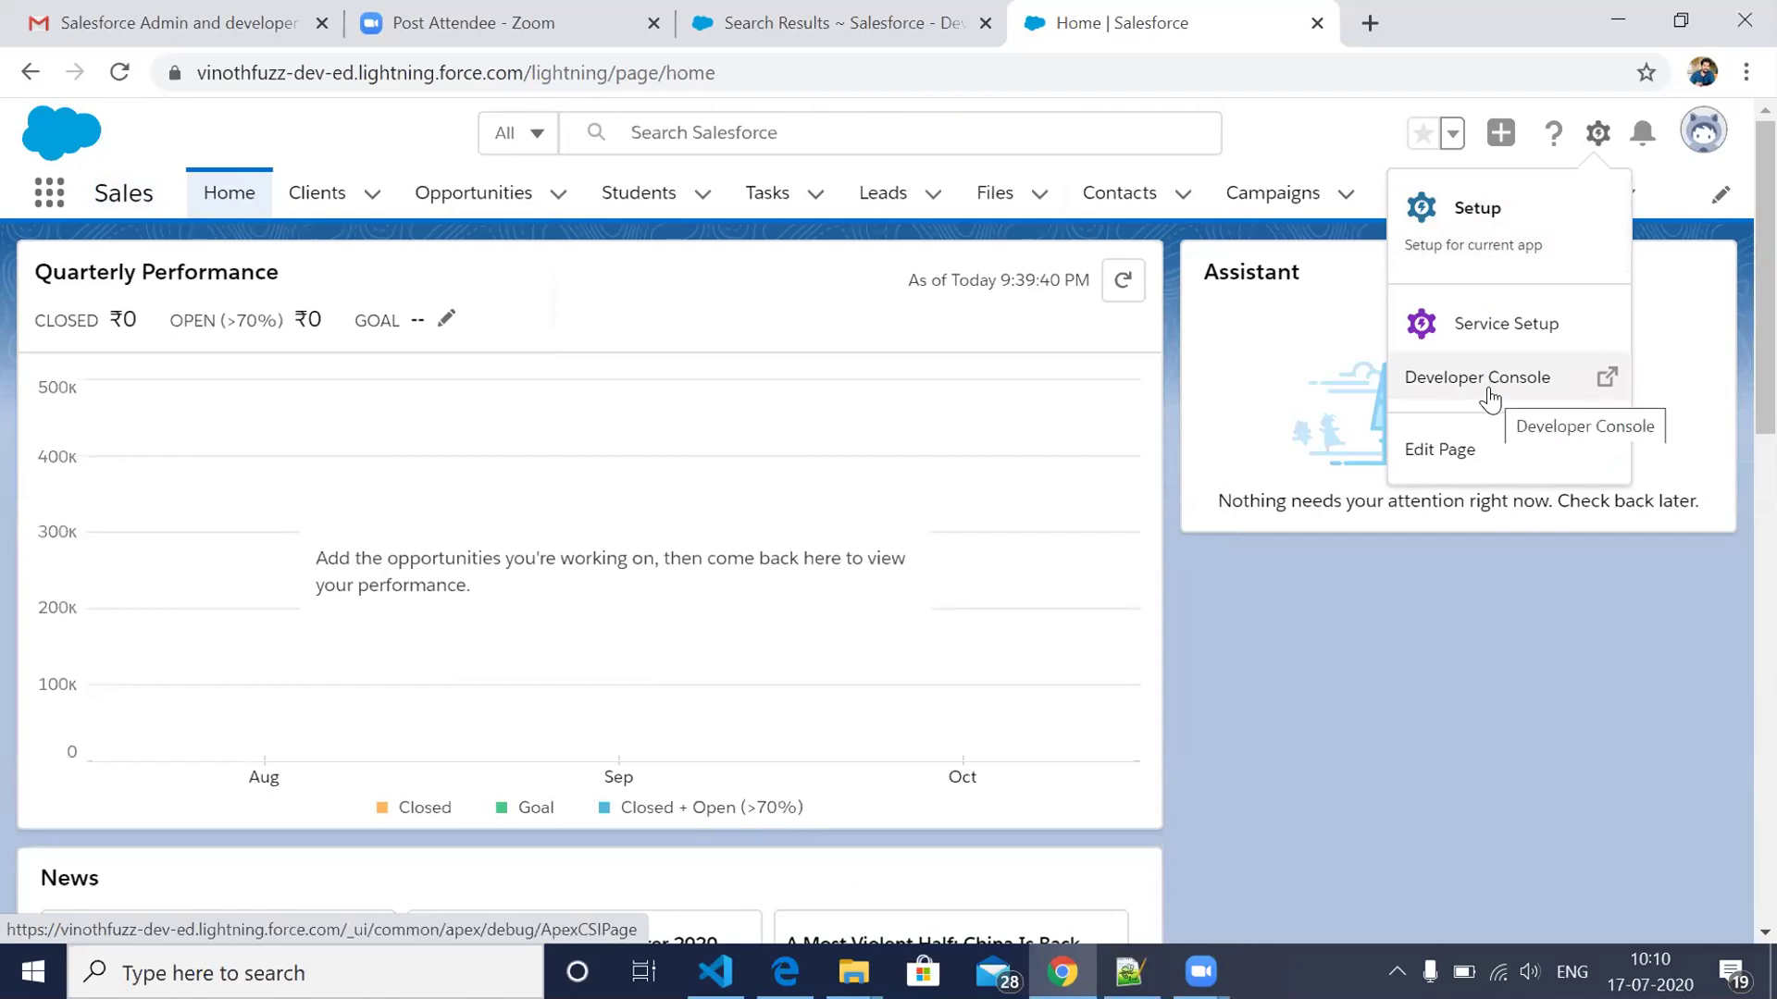
pyautogui.click(1475, 241)
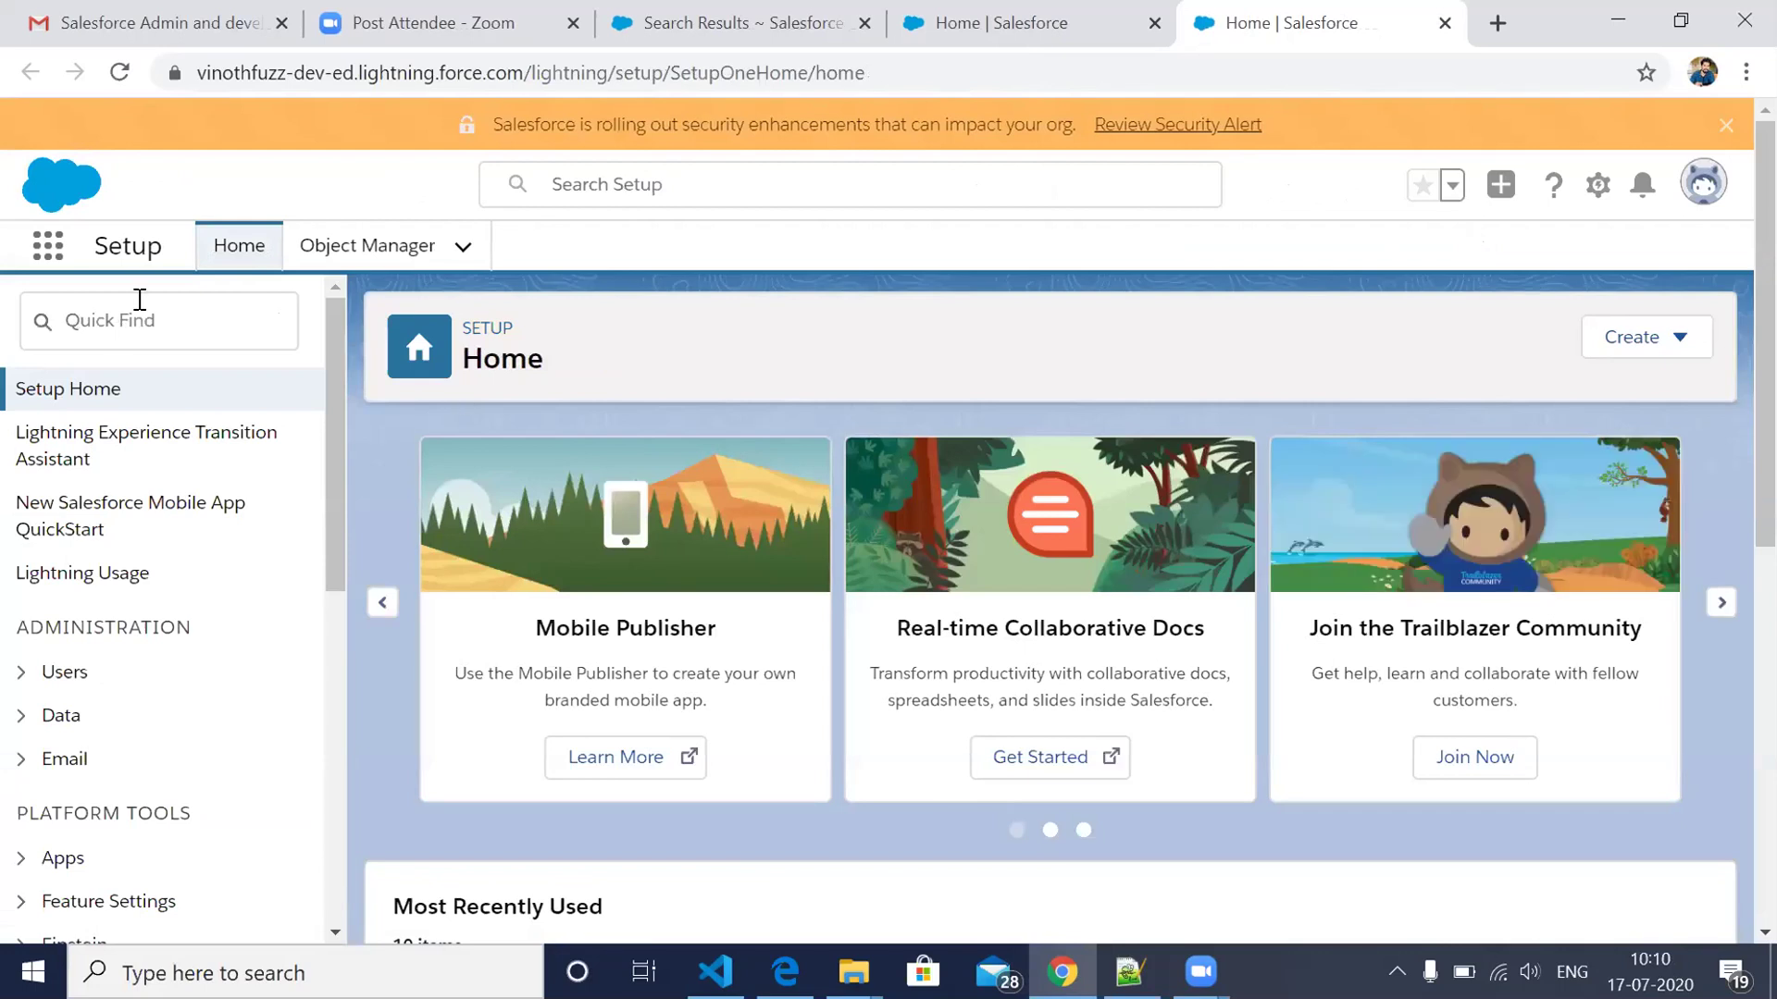
pyautogui.click(145, 330)
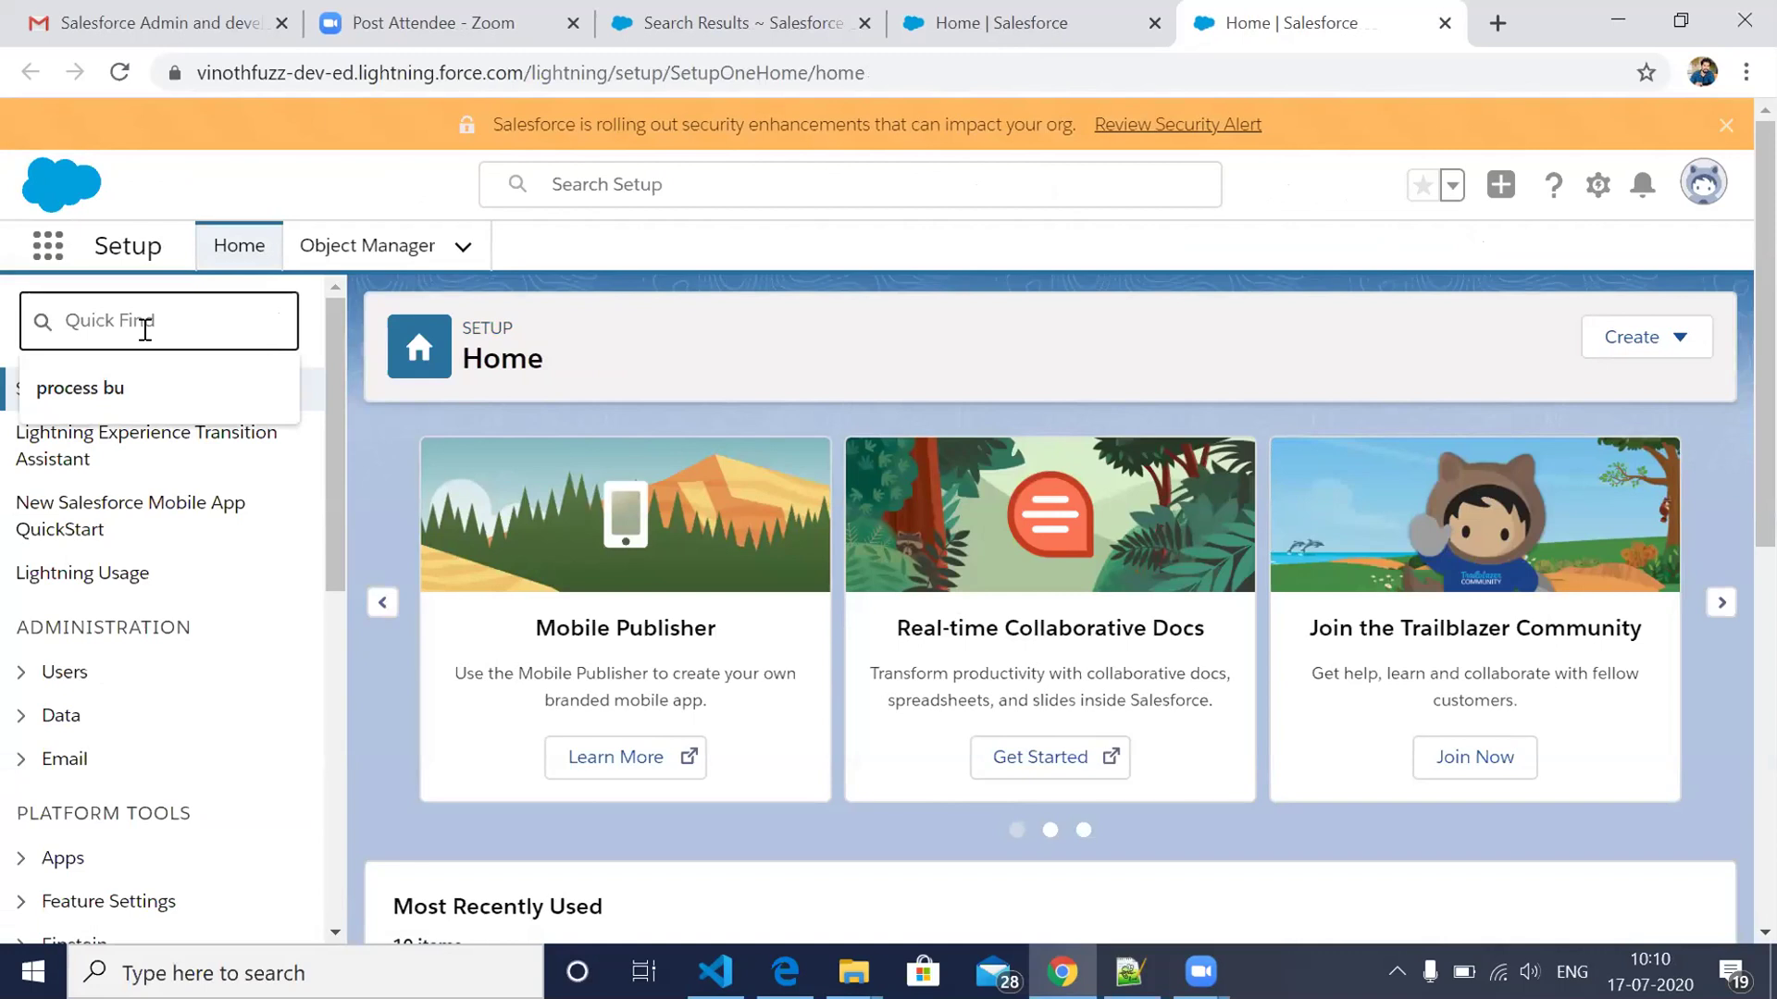
pyautogui.write('process')
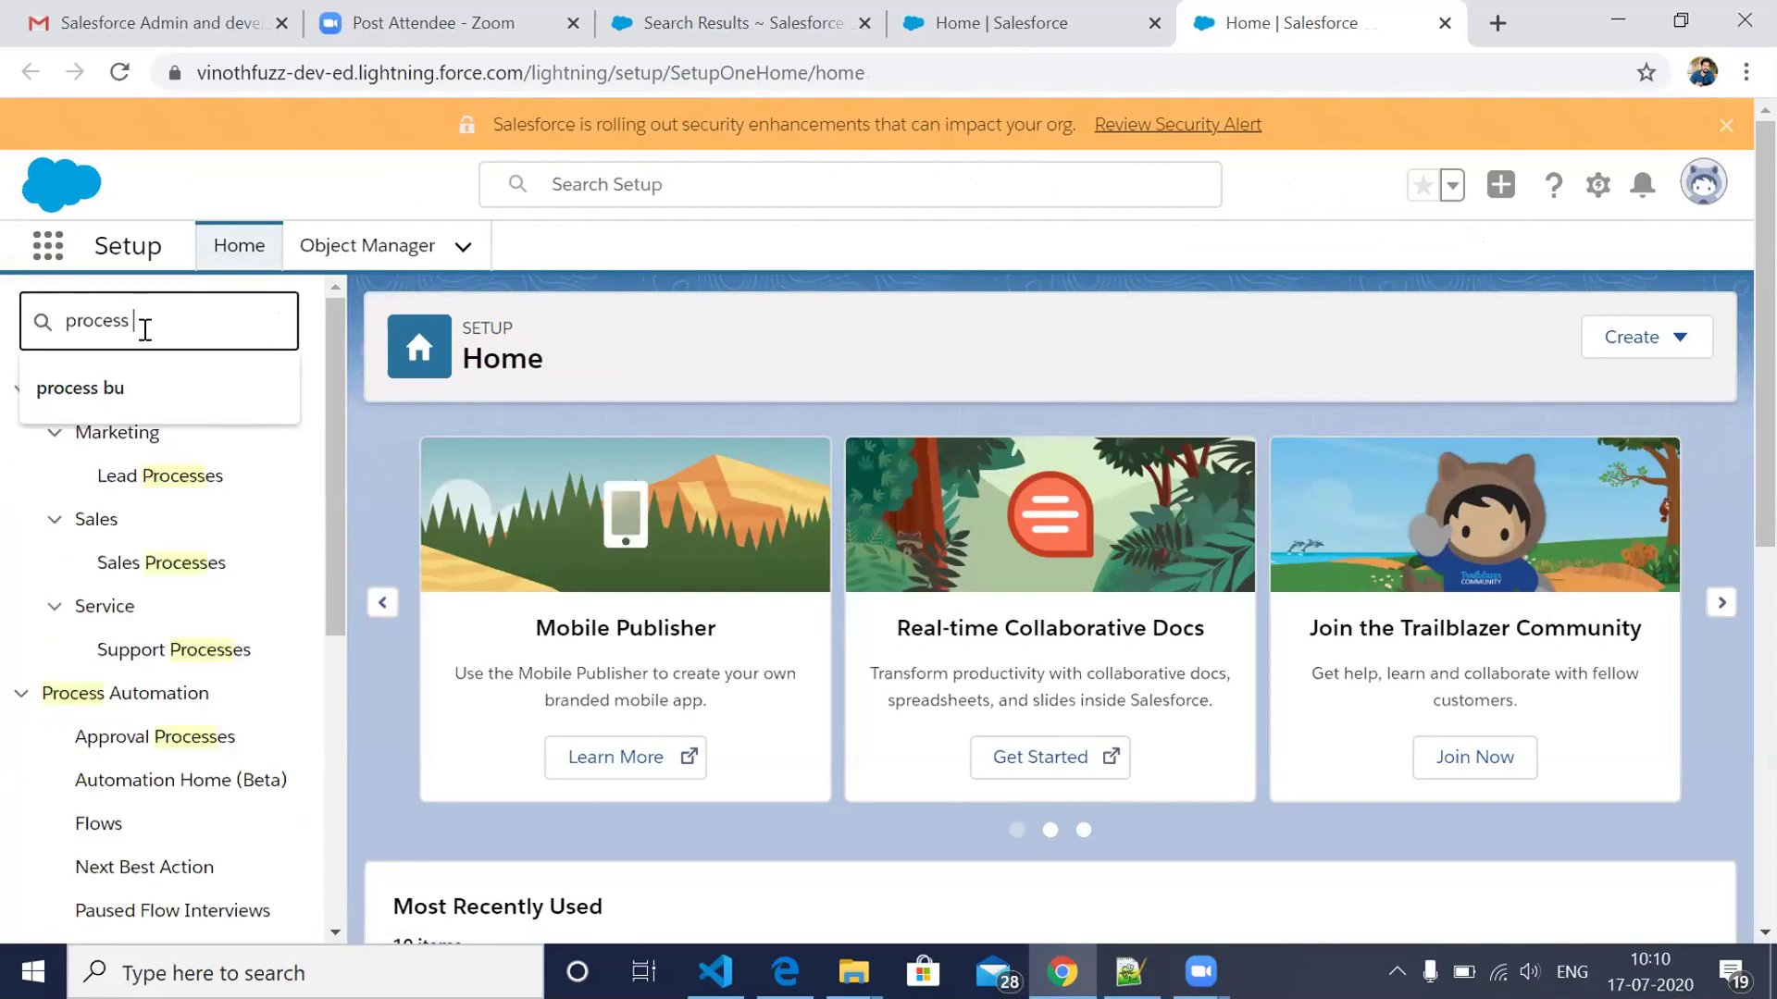
pyautogui.write(' bu')
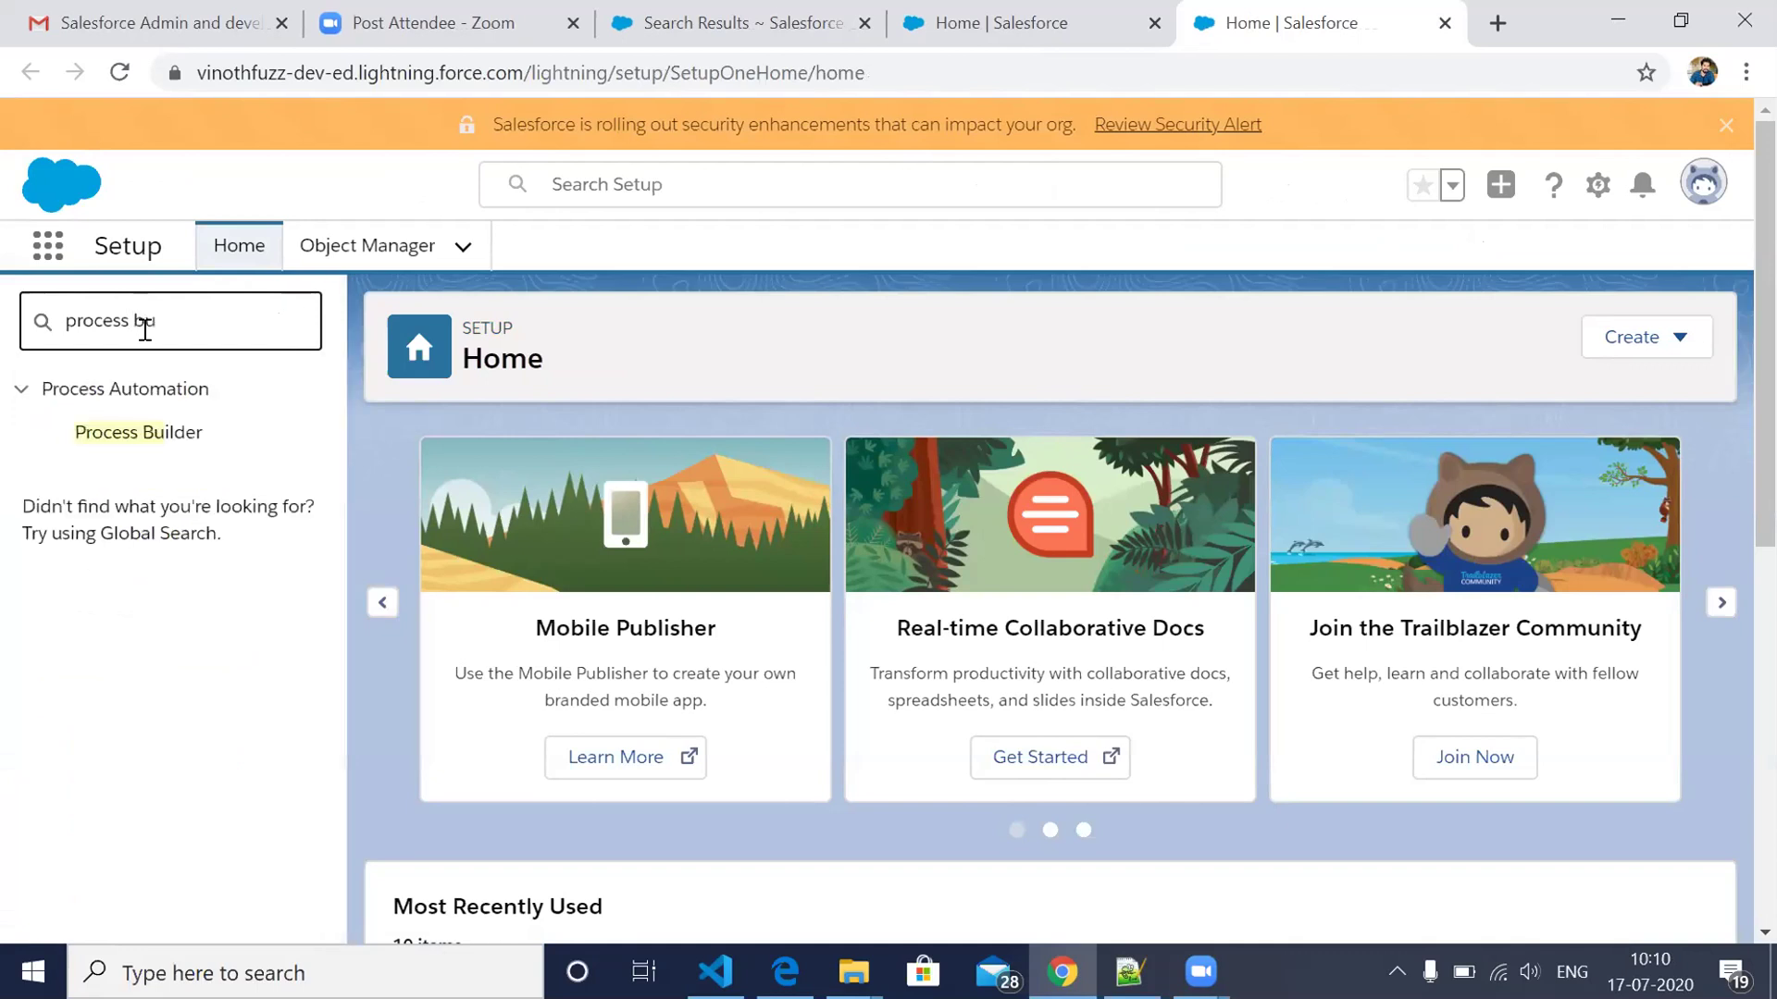
# Step: Open the Object Manager, search its objects for "contact" and clear the search
pyautogui.click(369, 261)
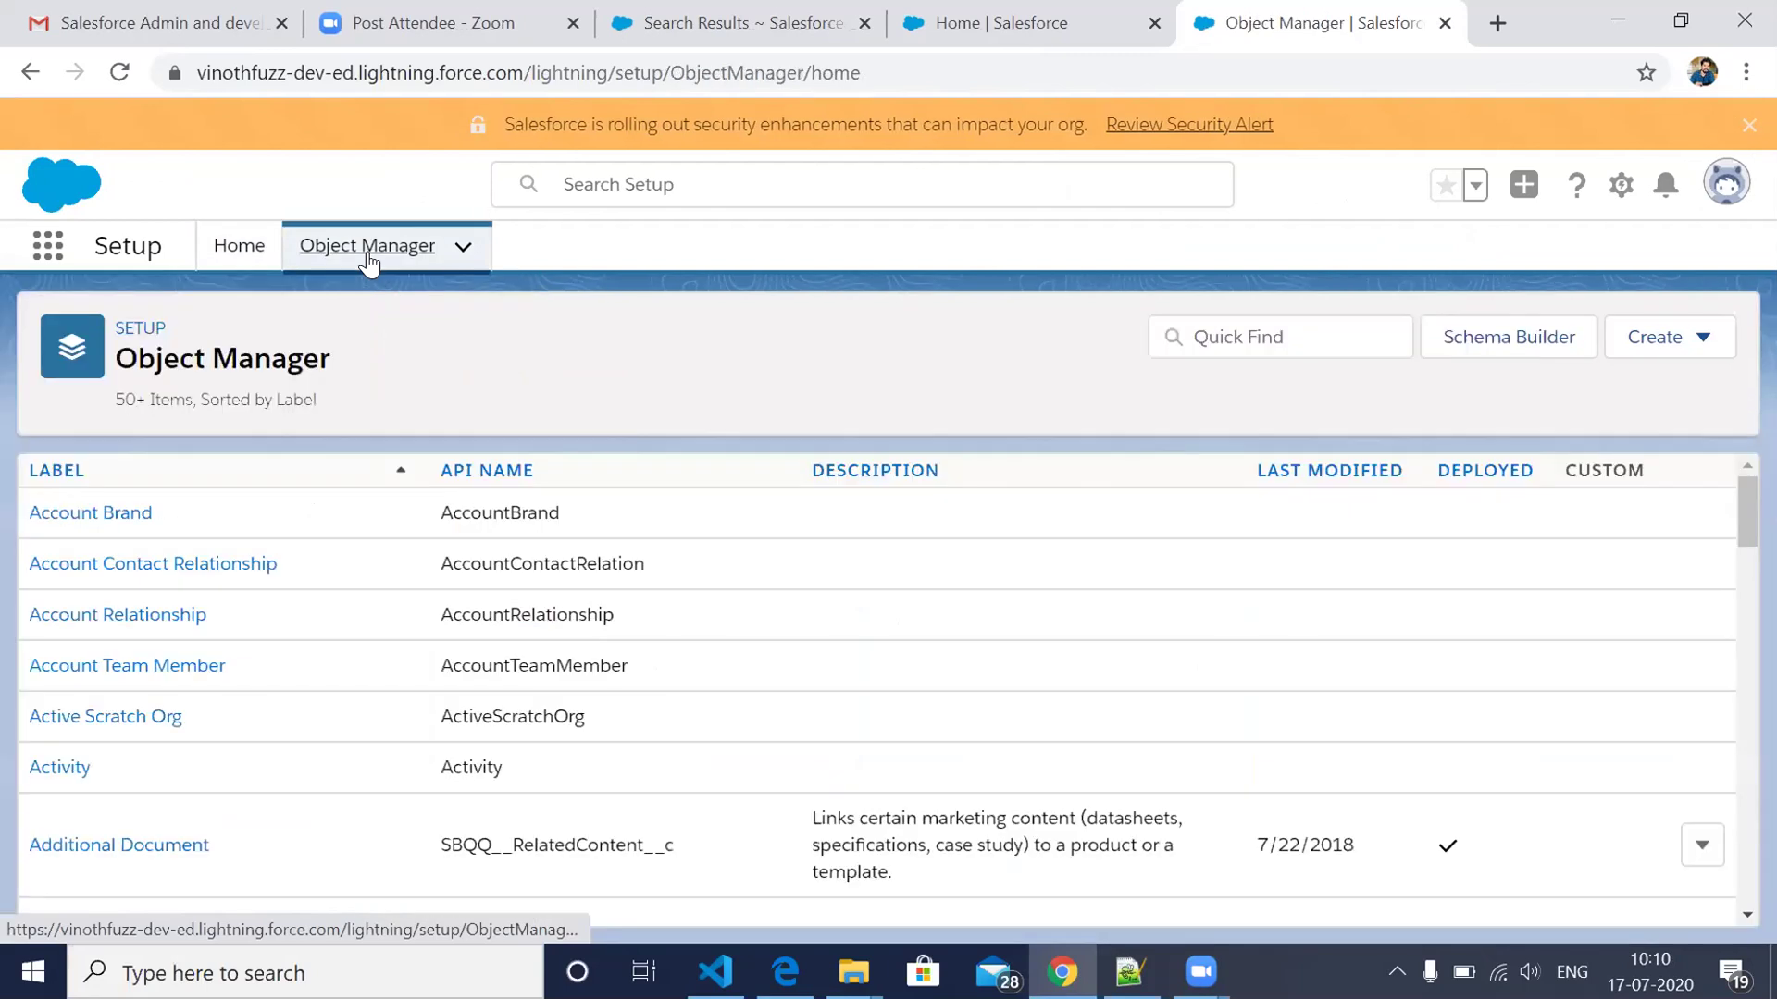
pyautogui.click(1303, 336)
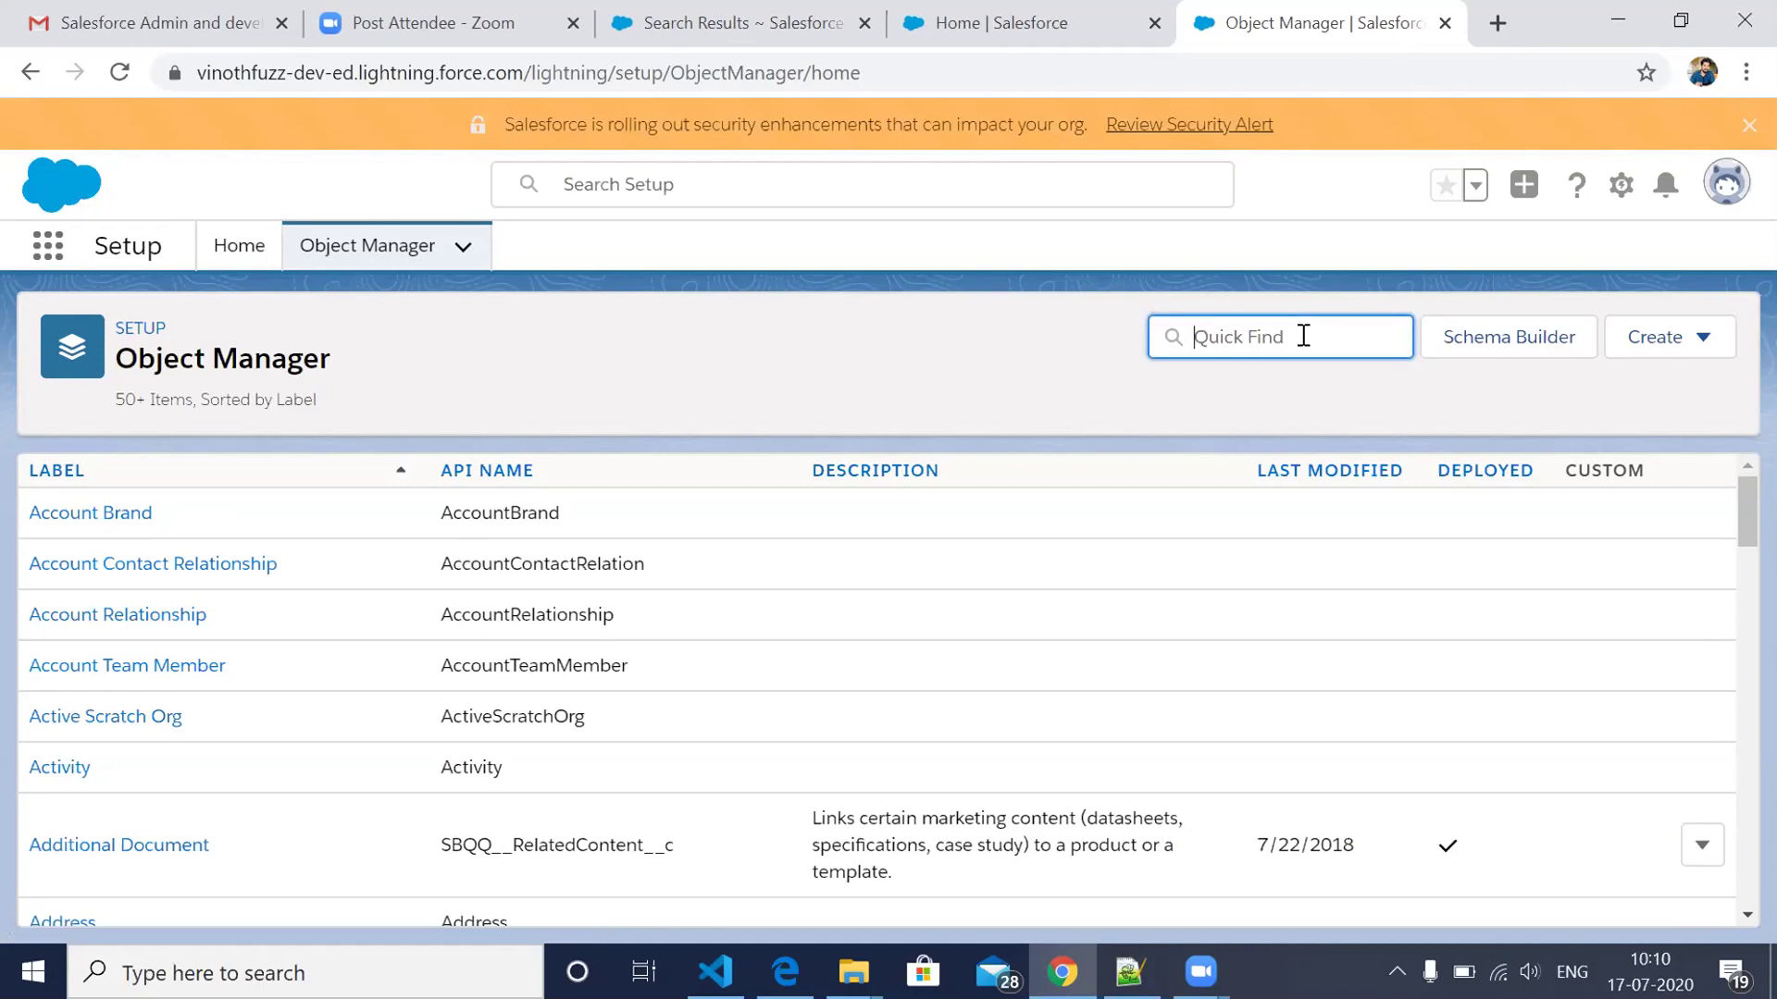
pyautogui.write('conta')
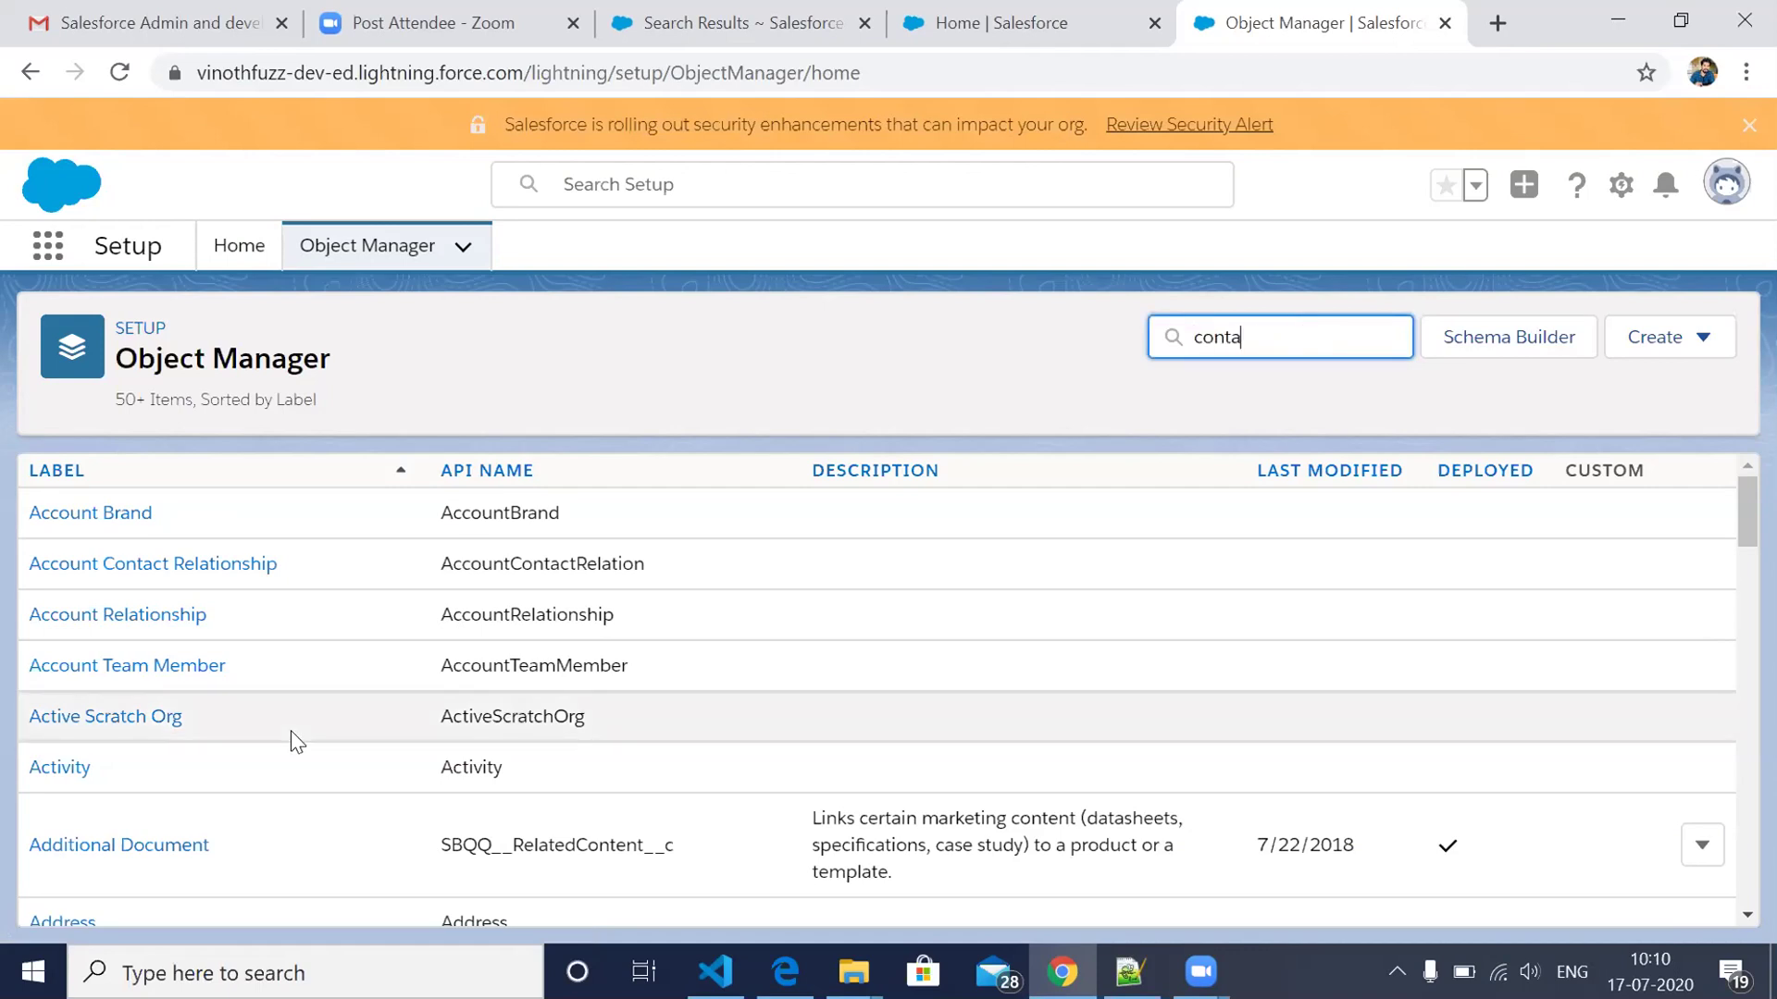
pyautogui.write('c')
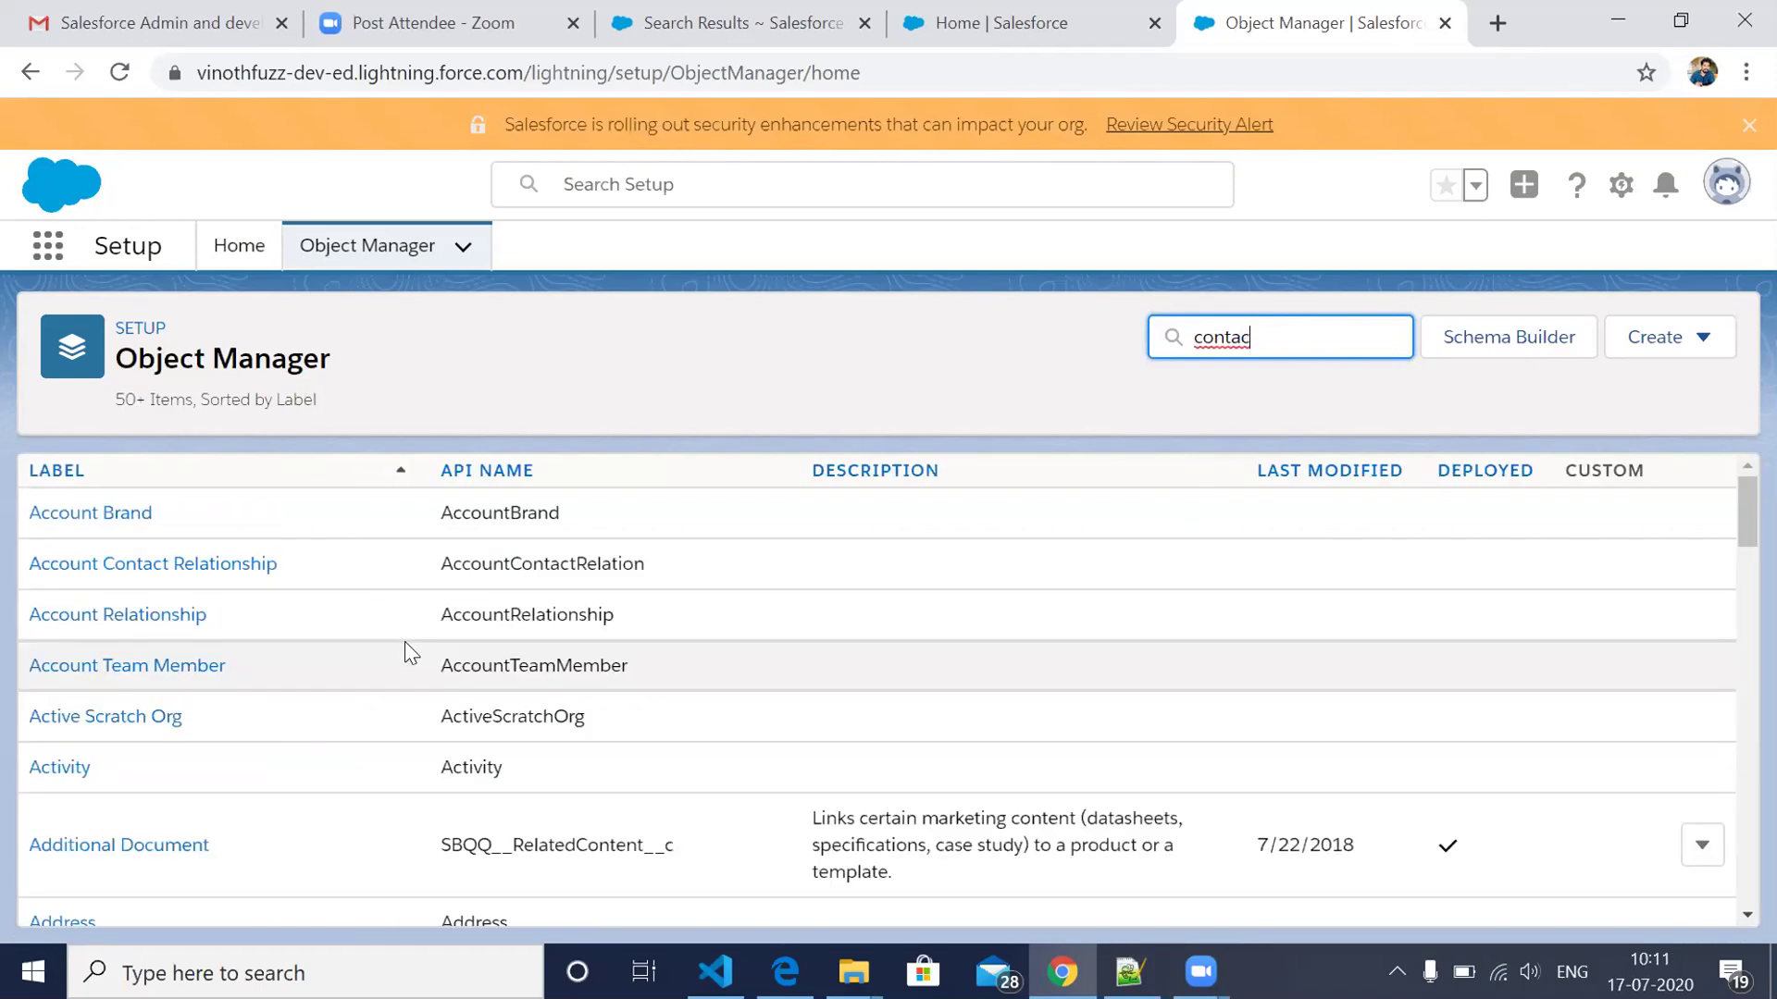
pyautogui.write('t')
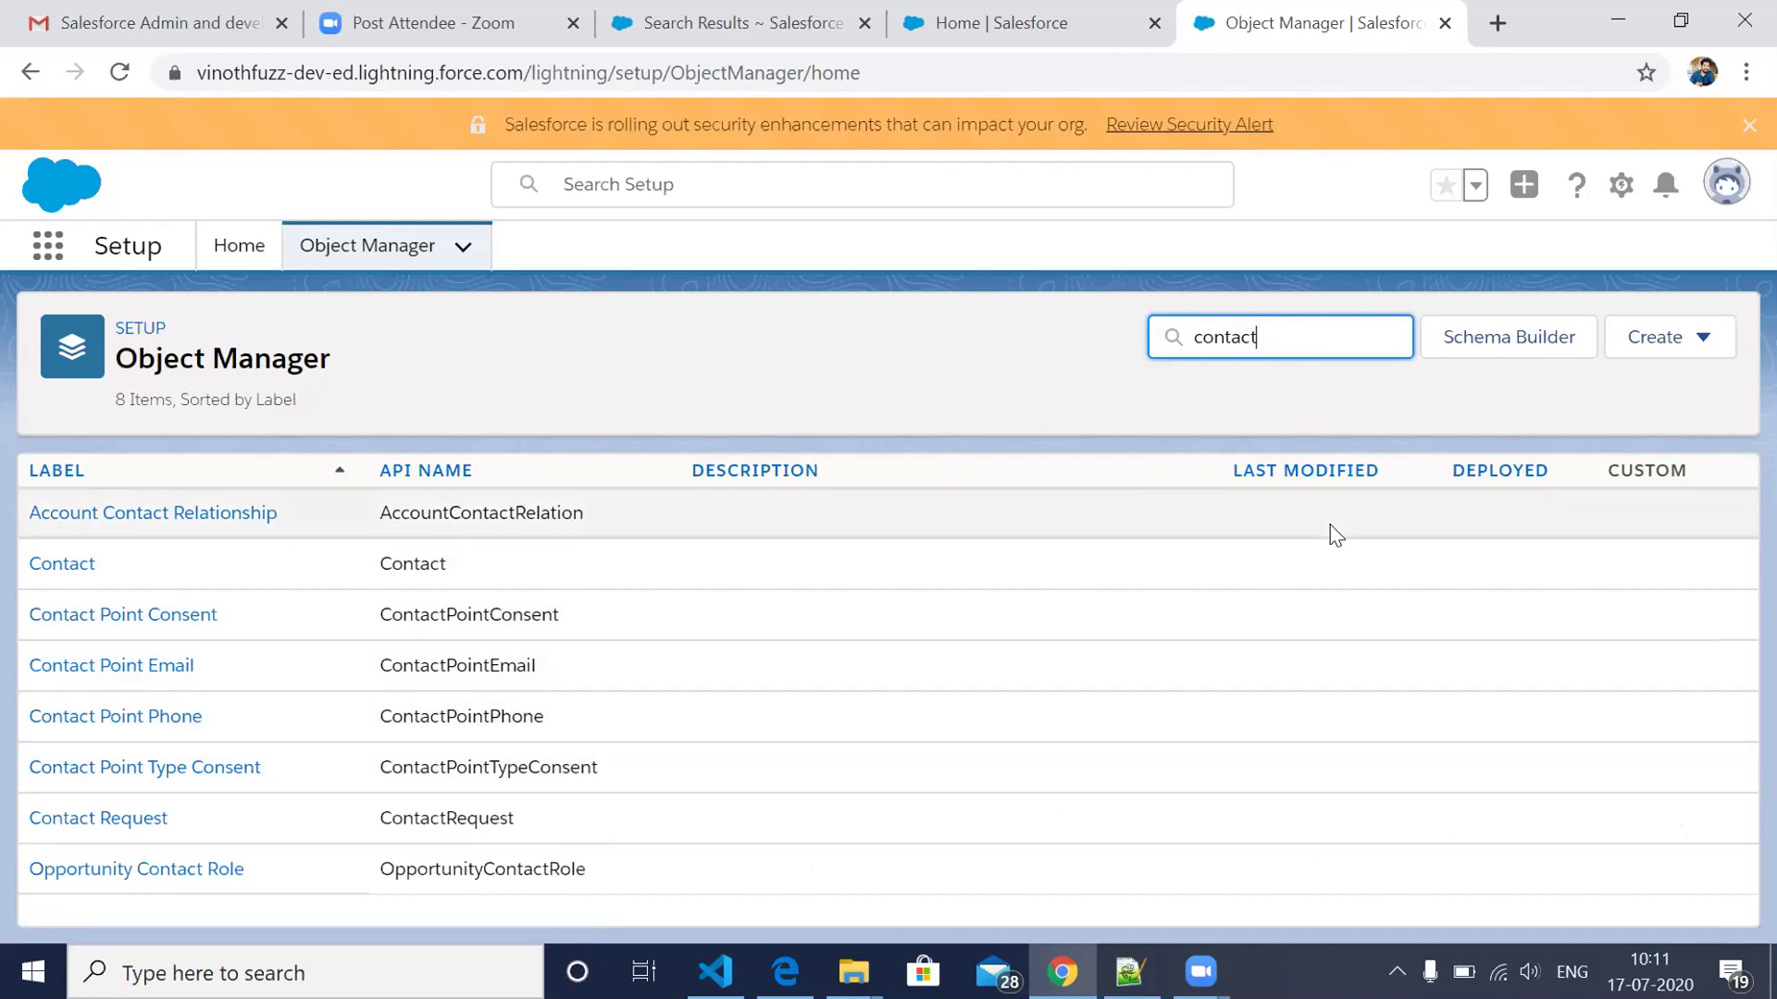
pyautogui.hotkey('ctrl', 'a')
pyautogui.press('BackSpace')
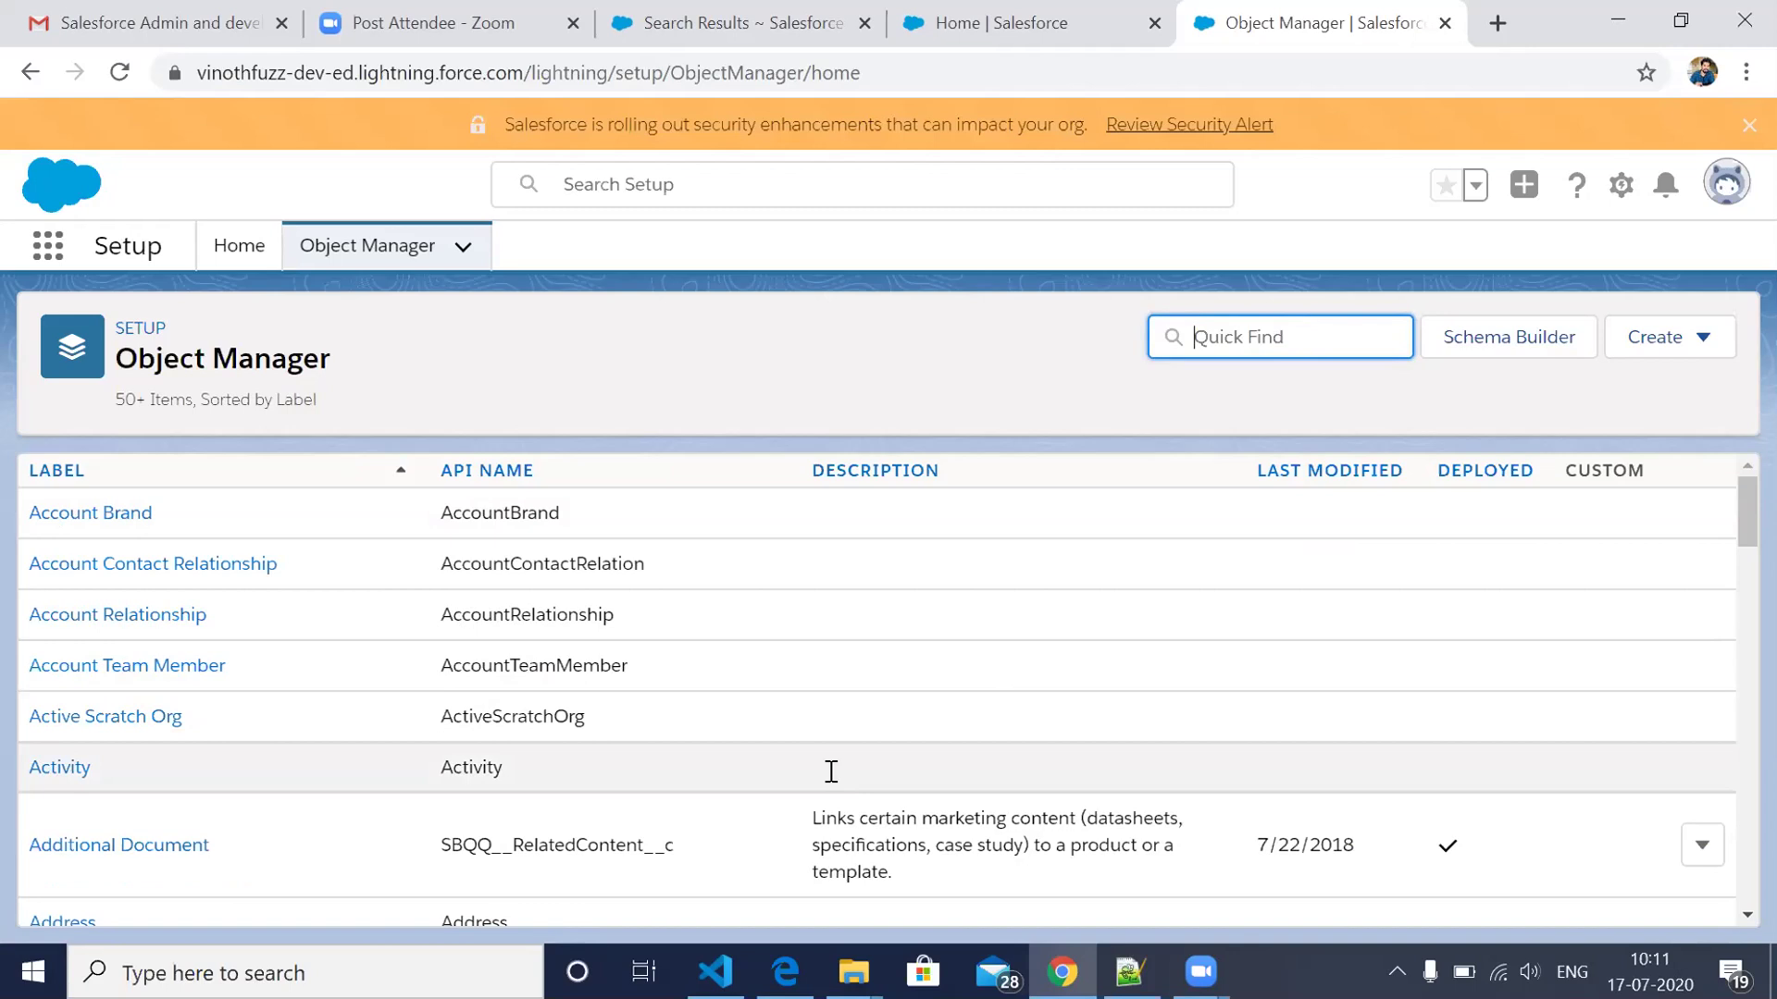
# Step: Look through the full Object Manager list, examining the standard and custom objects with their API names
pyautogui.scroll(-15, 837, 783)
pyautogui.scroll(-10, 838, 783)
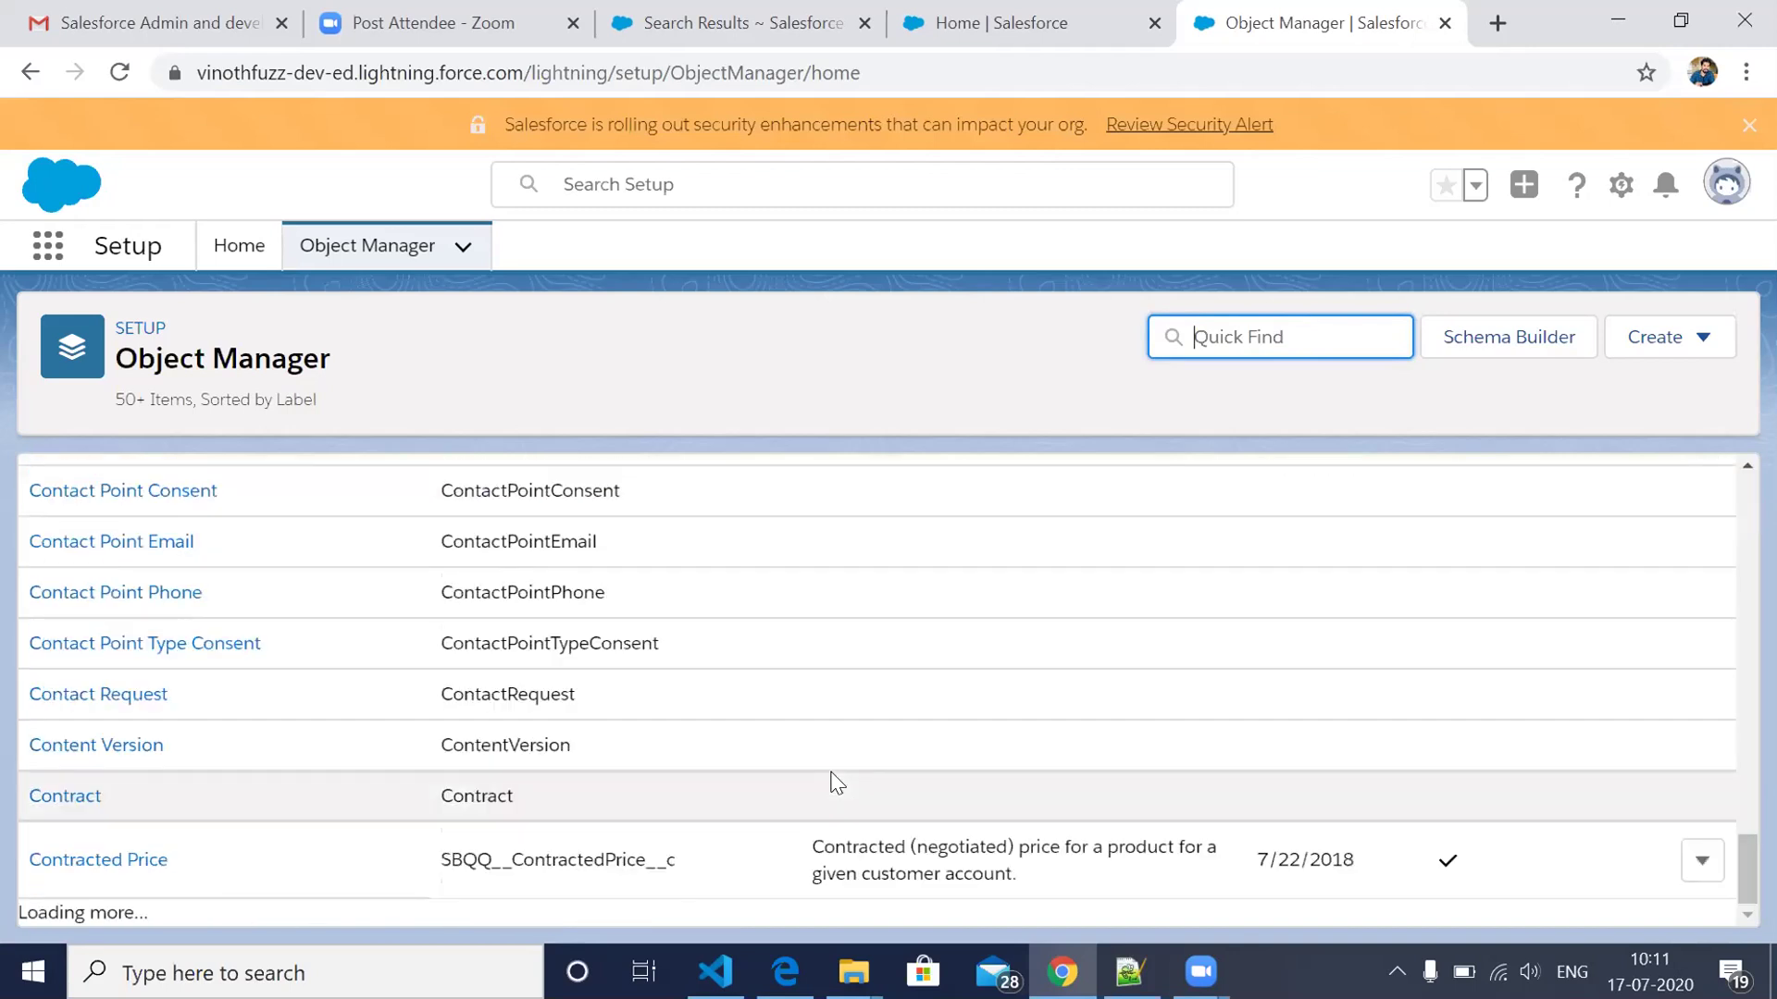
pyautogui.scroll(-10, 837, 783)
pyautogui.scroll(-15, 830, 770)
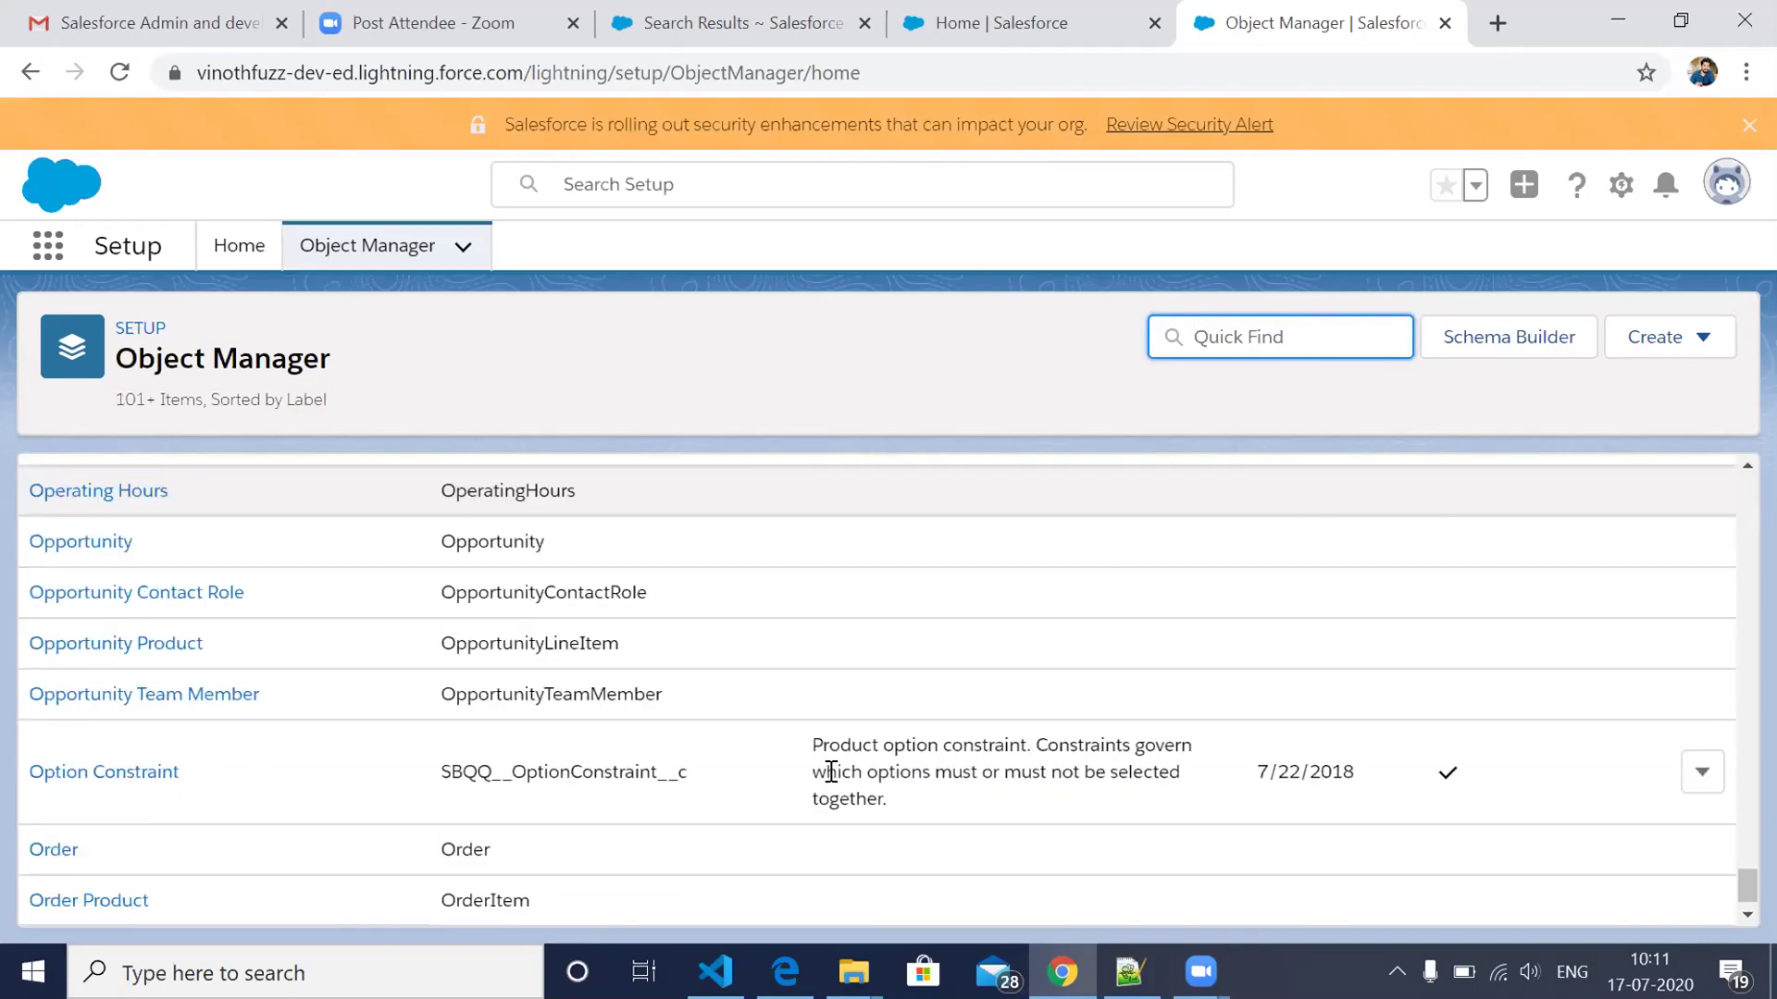
pyautogui.scroll(12, 831, 773)
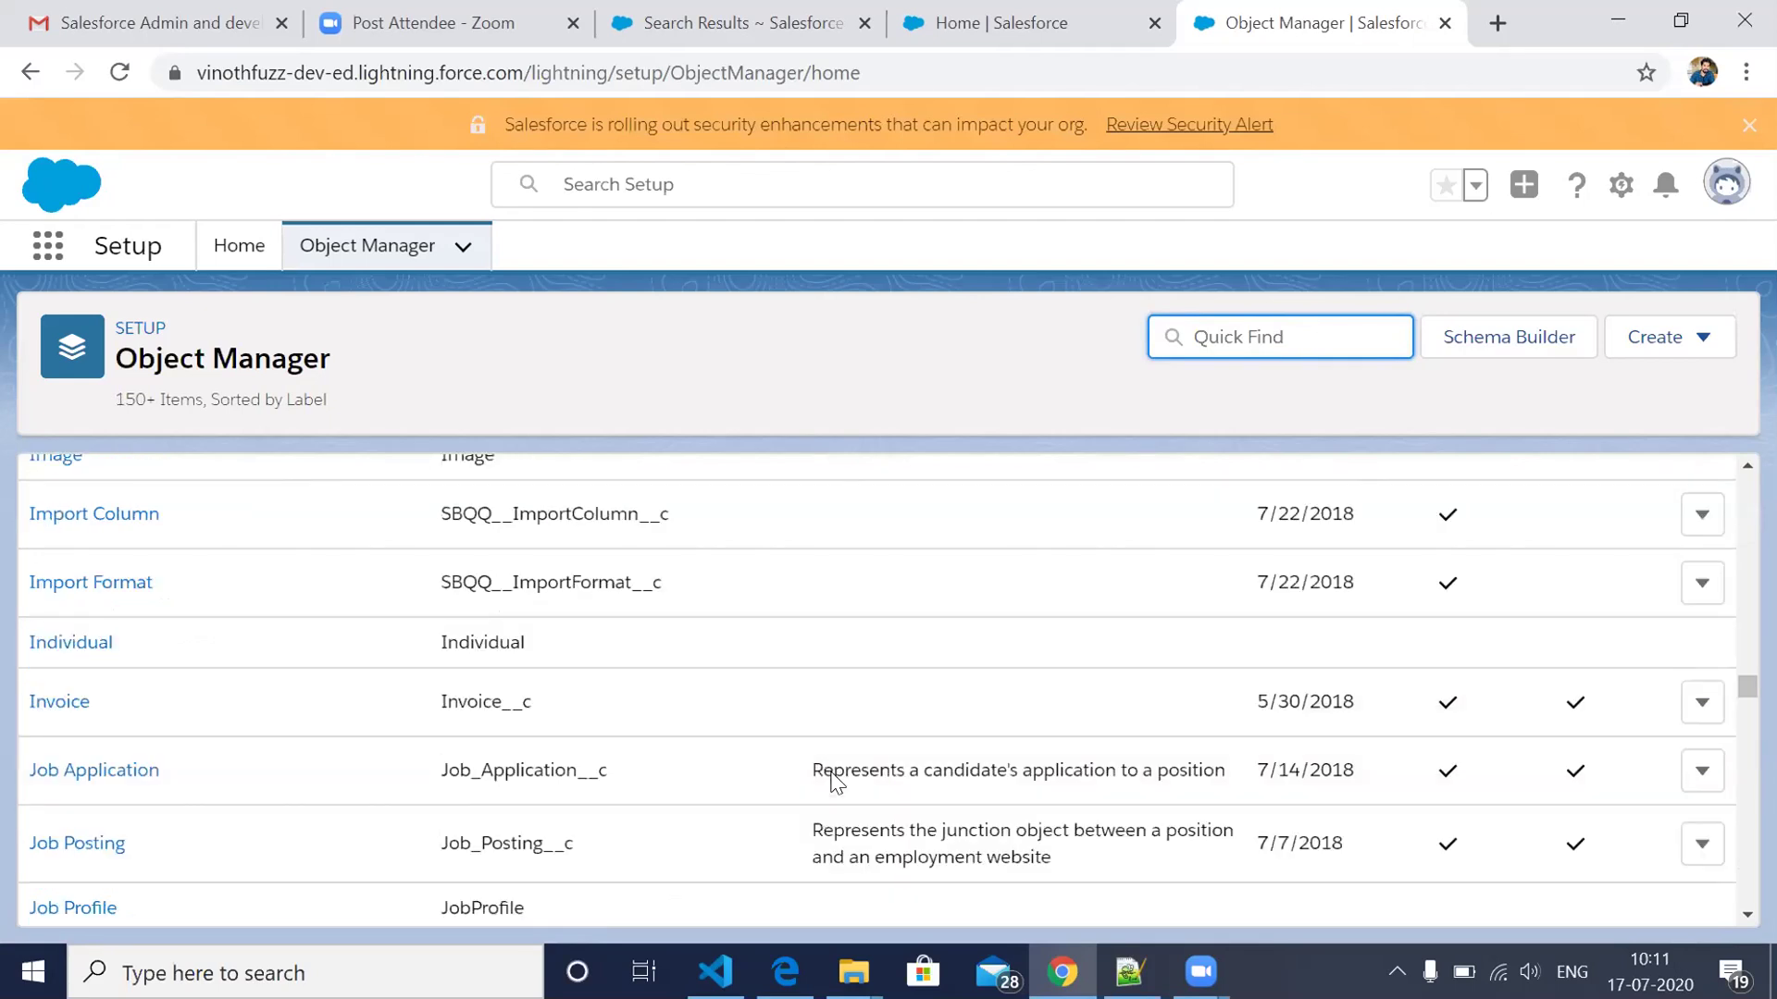
pyautogui.scroll(15, 837, 783)
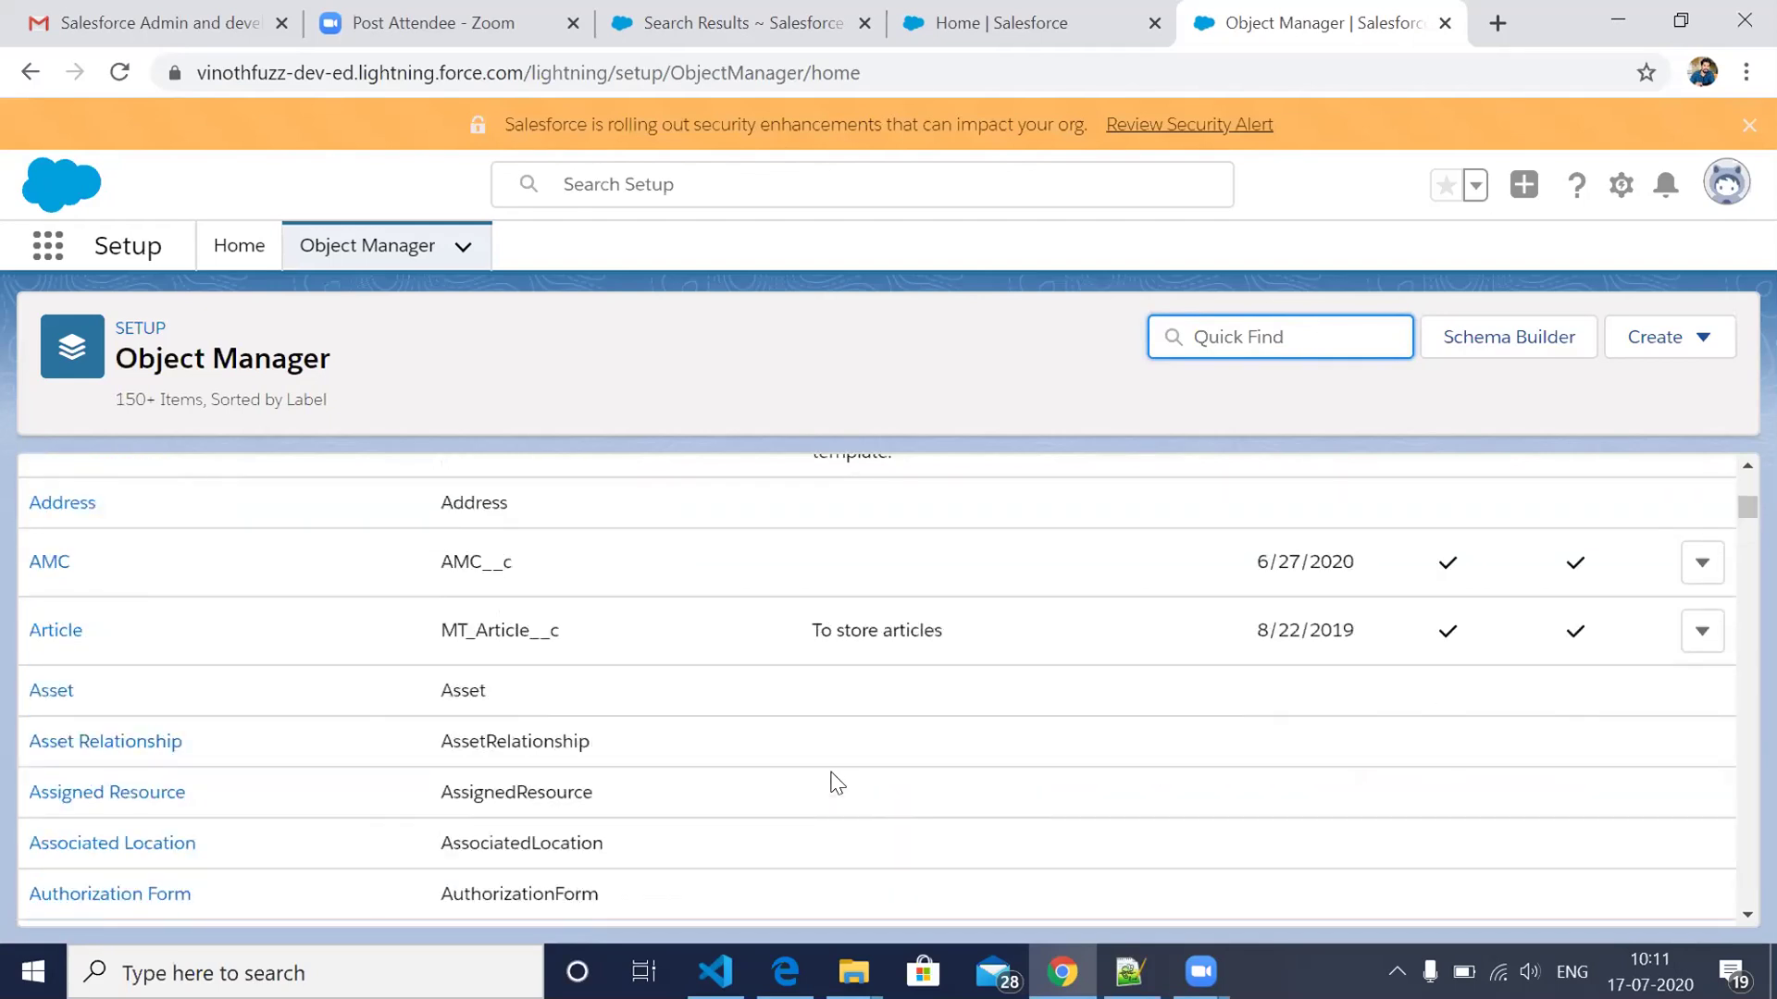
pyautogui.scroll(3, 278, 545)
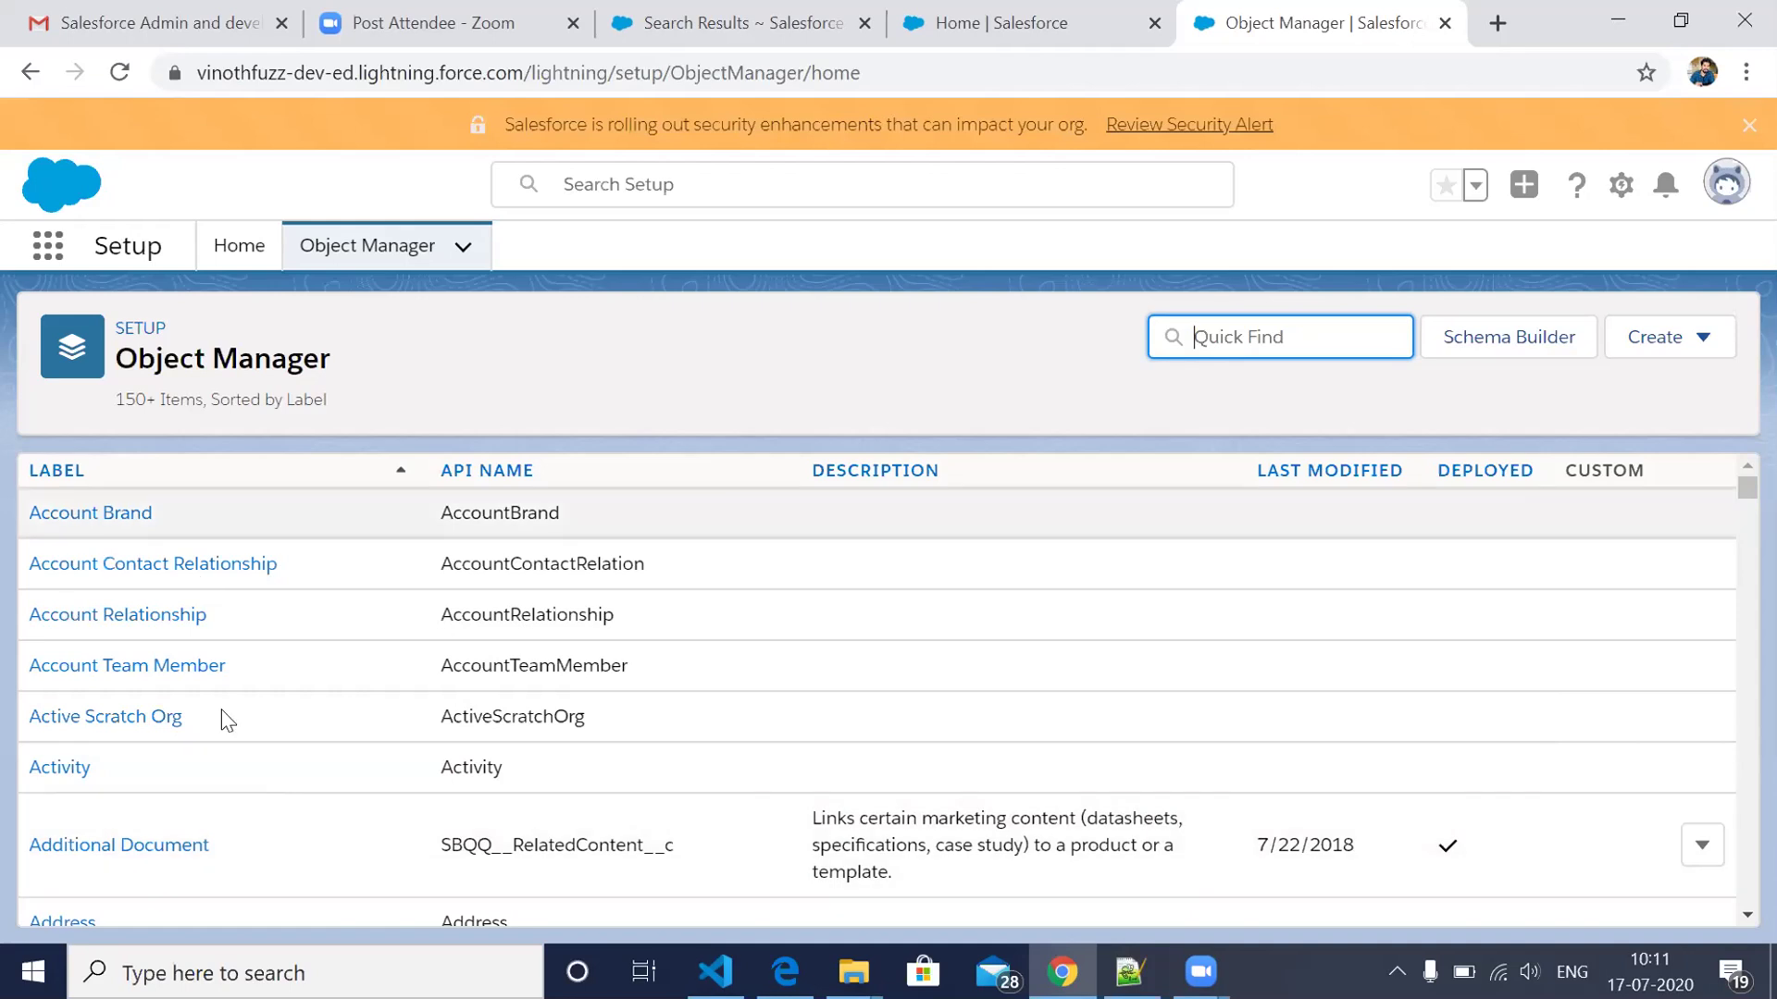
pyautogui.scroll(-5, 364, 752)
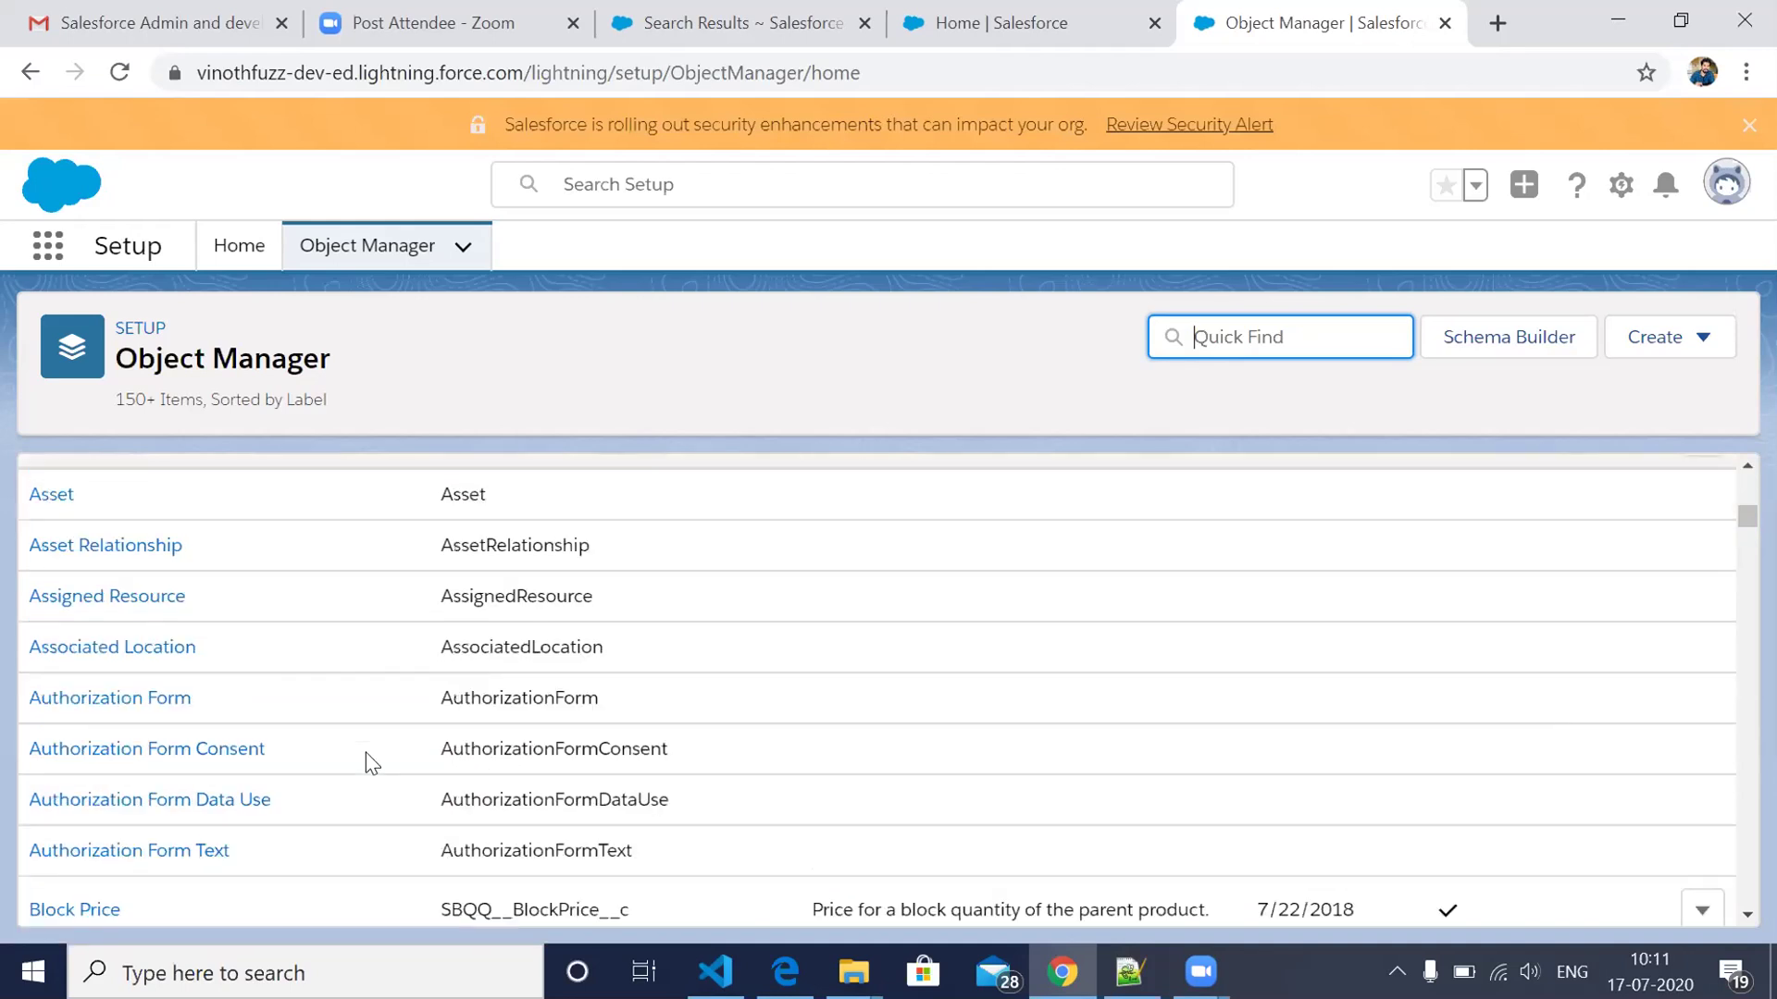
pyautogui.scroll(-1, 364, 752)
# Step: Return to the start of the object list and check the available options for creating a custom object
pyautogui.click(384, 261)
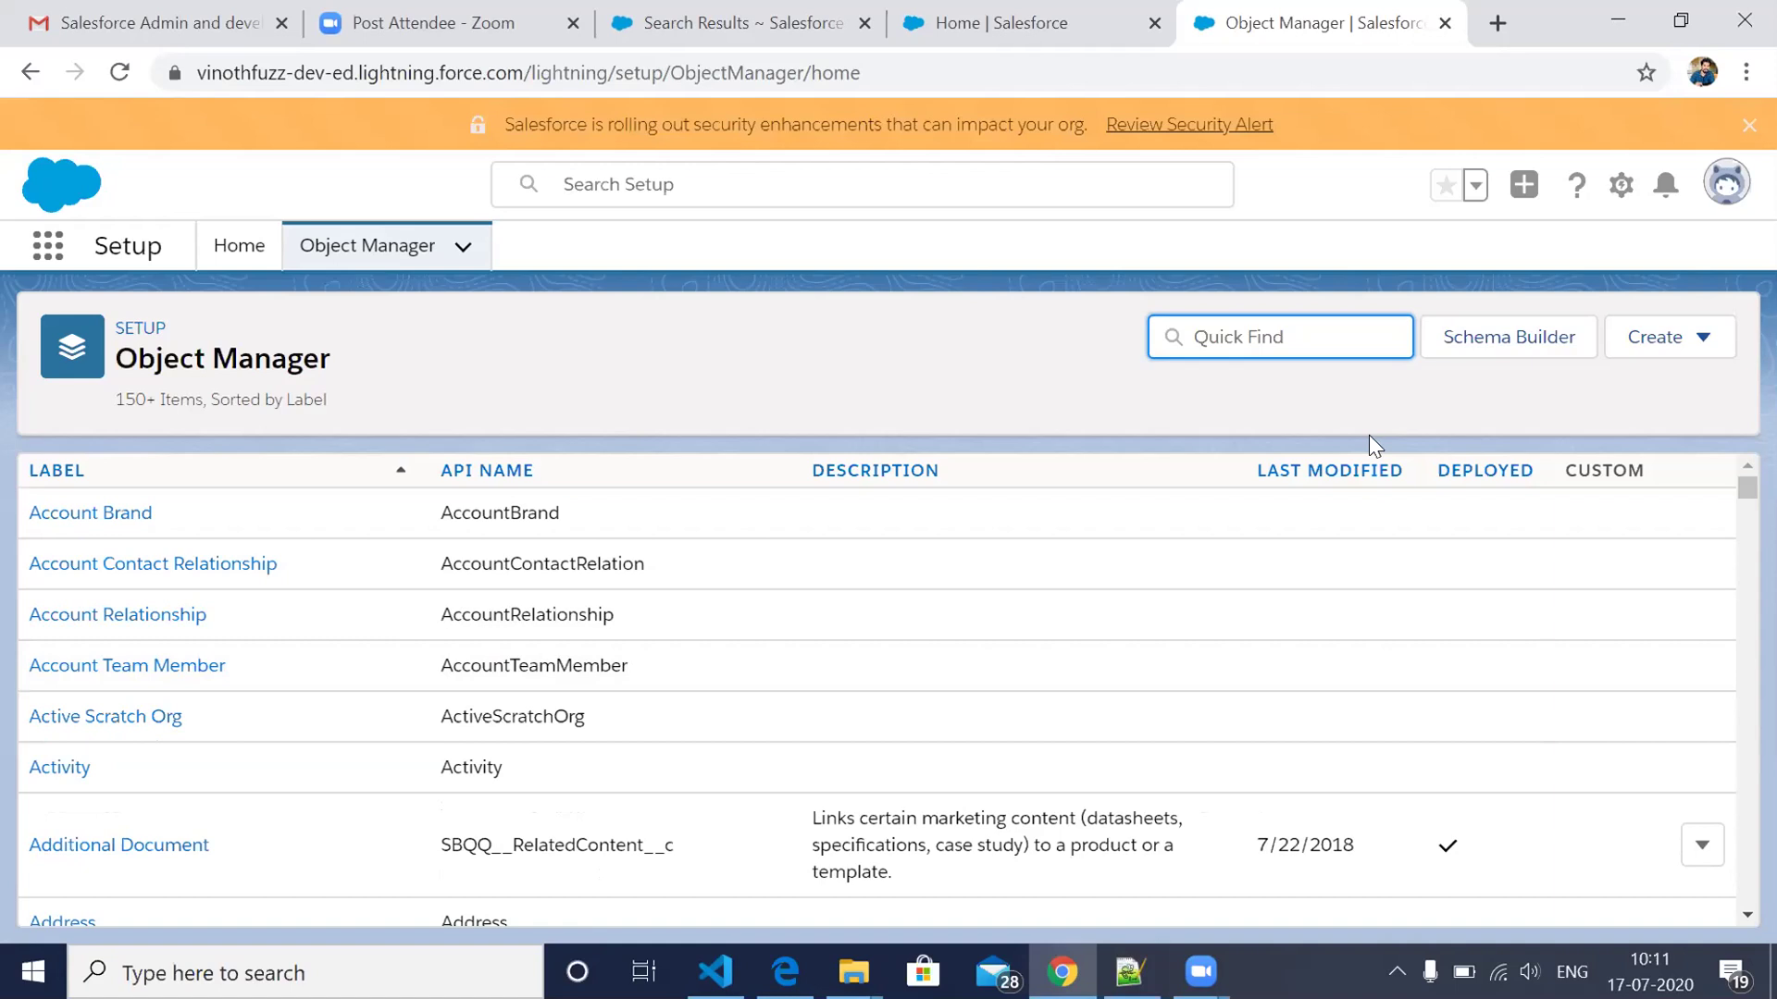
pyautogui.click(1651, 359)
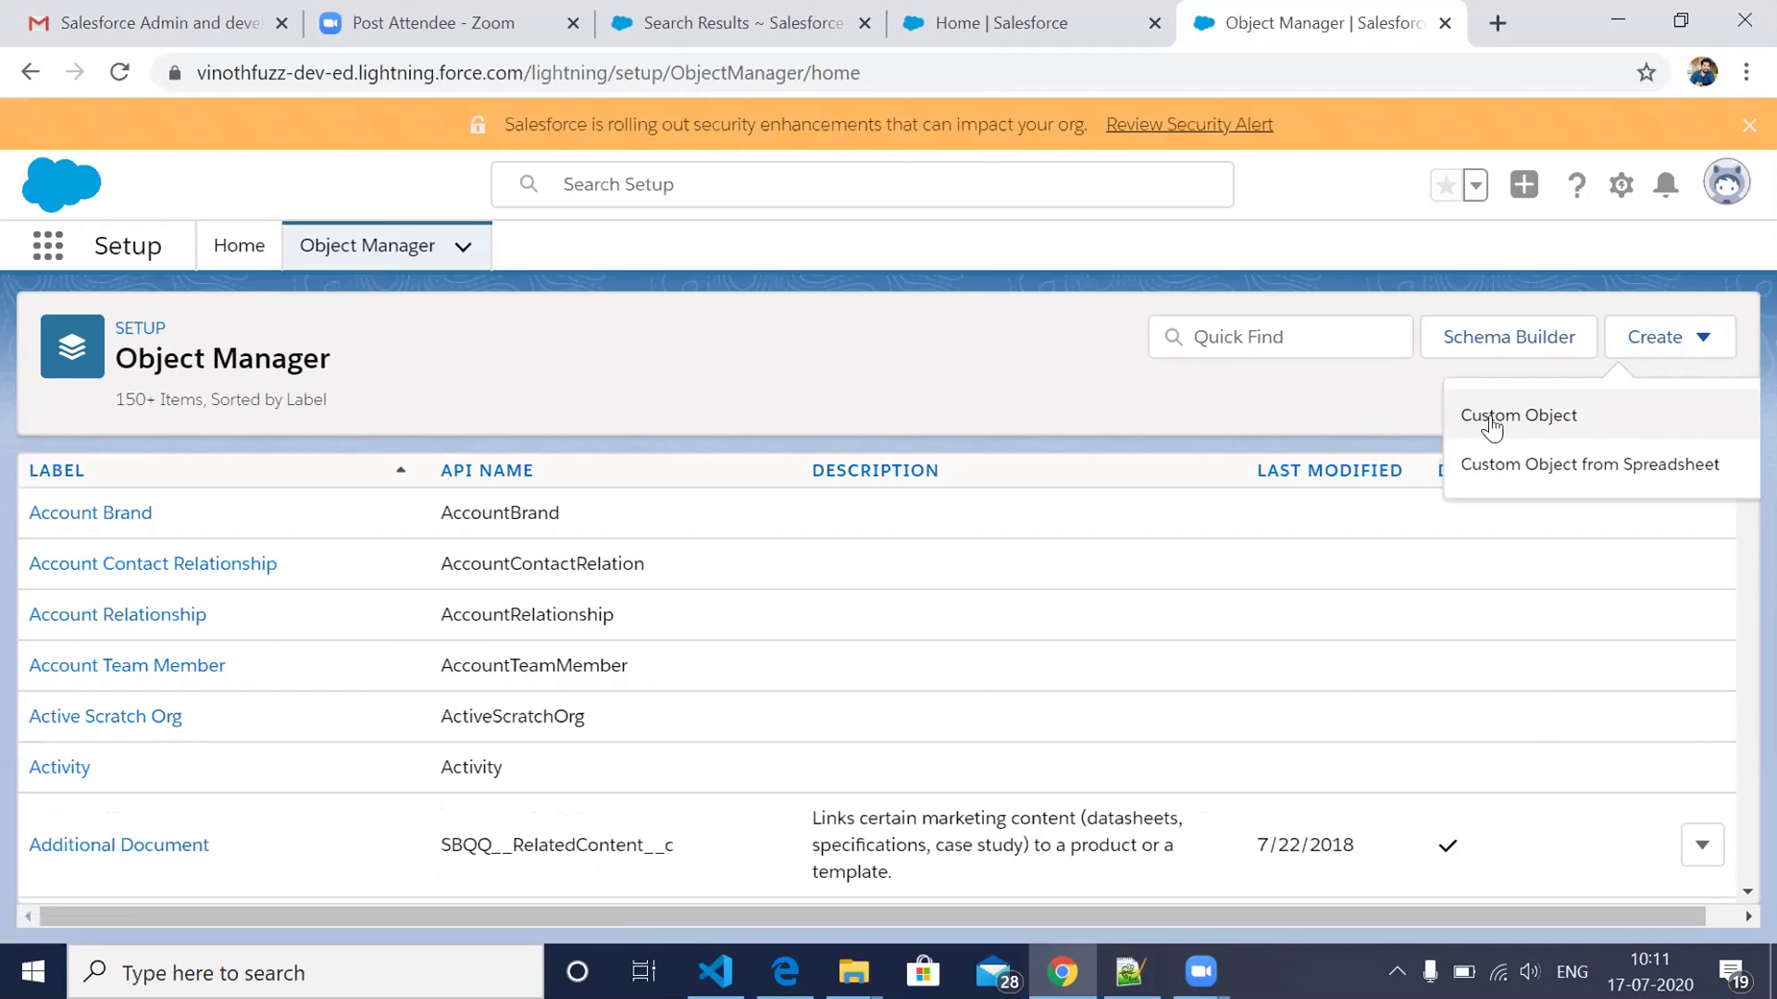
pyautogui.click(1218, 417)
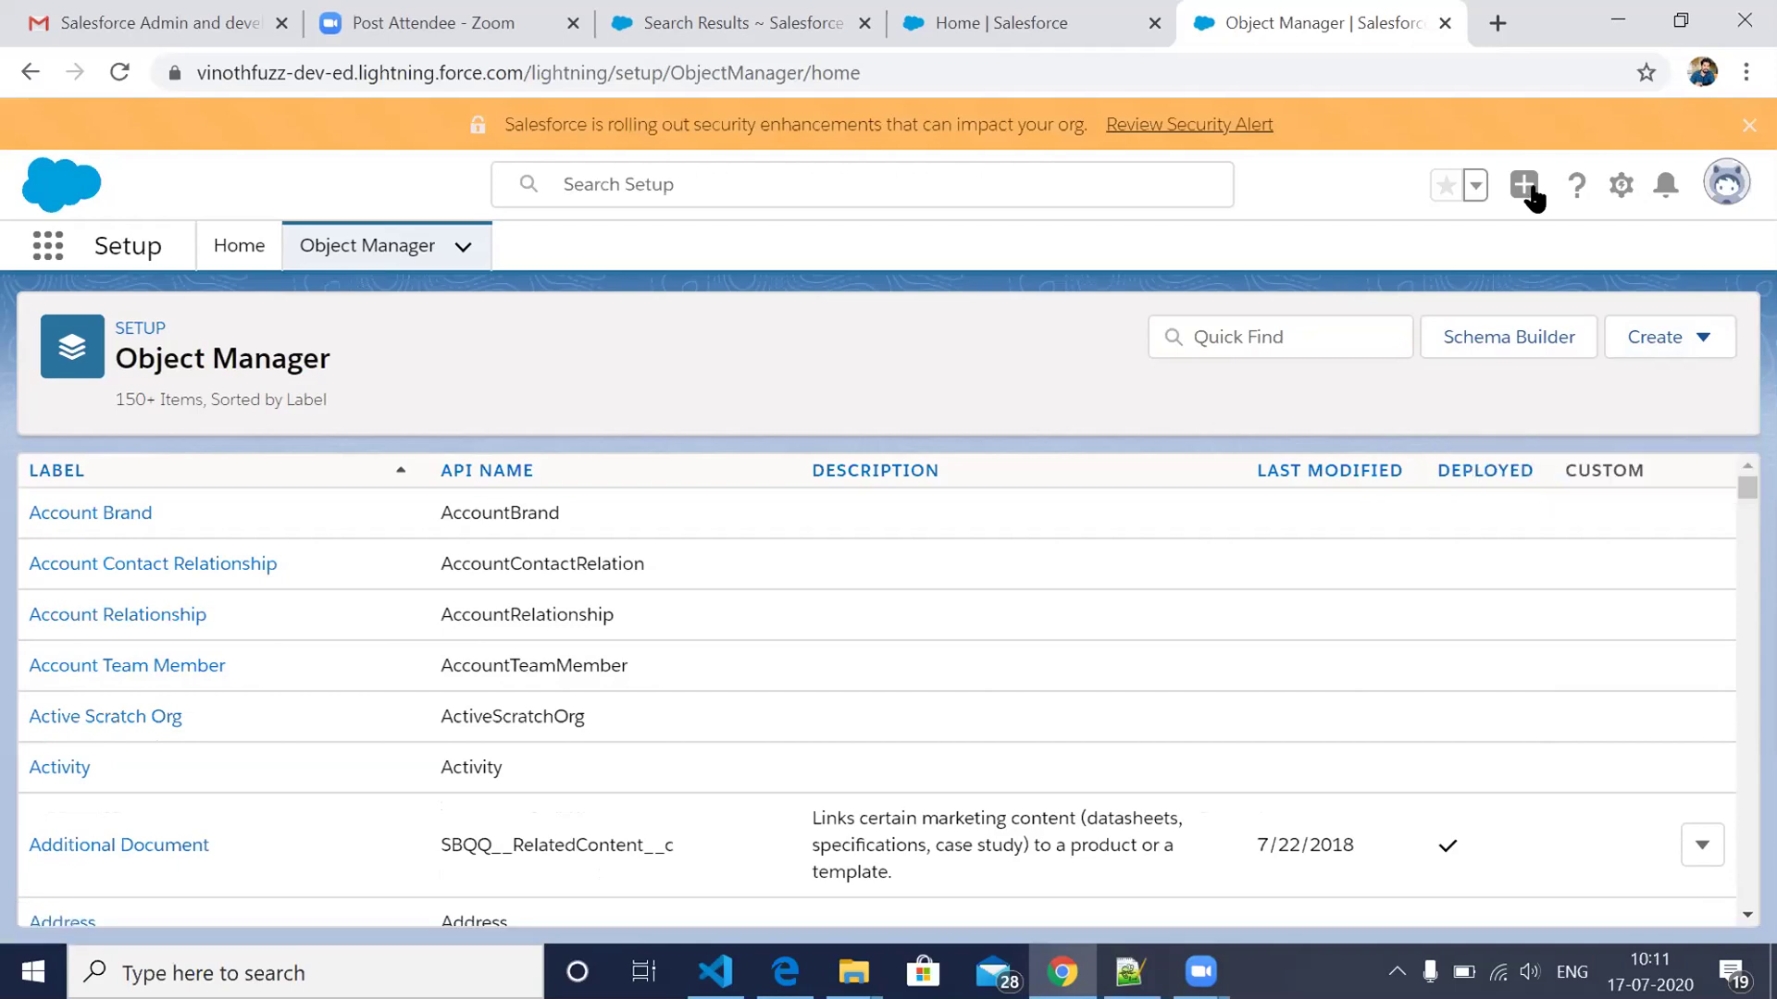
# Step: Switch back to Salesforce Classic and open its Setup home page
pyautogui.click(1721, 196)
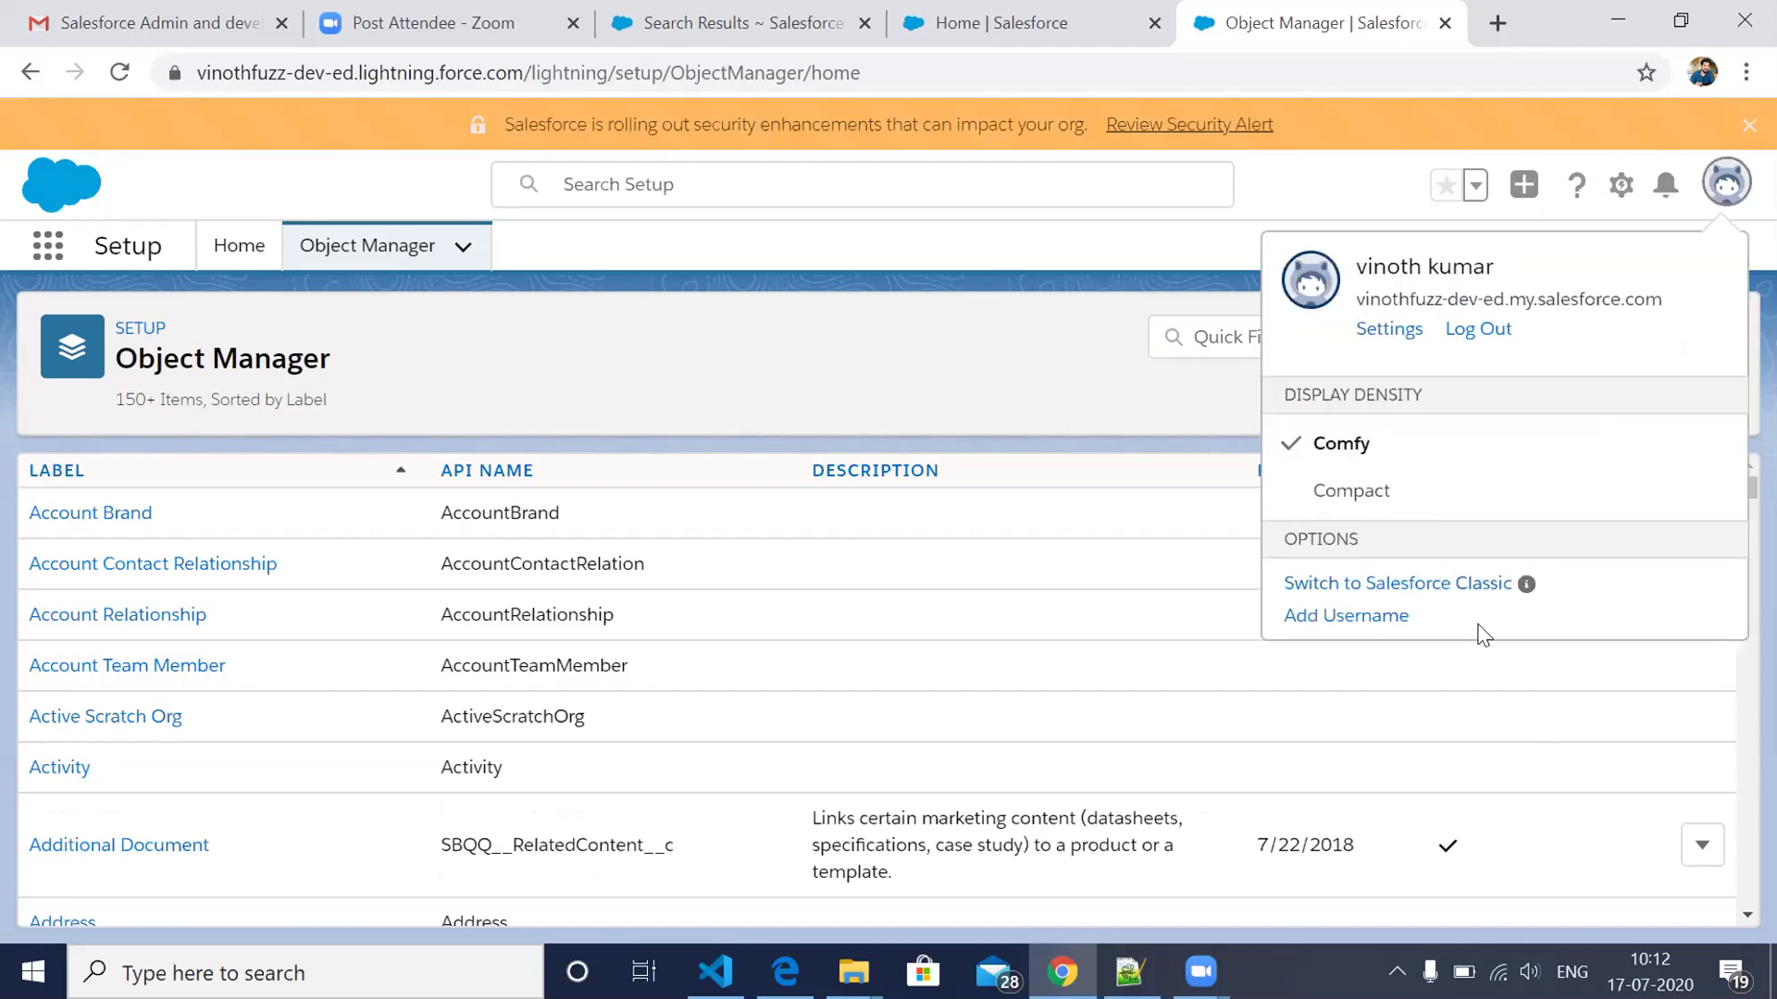
pyautogui.click(1385, 586)
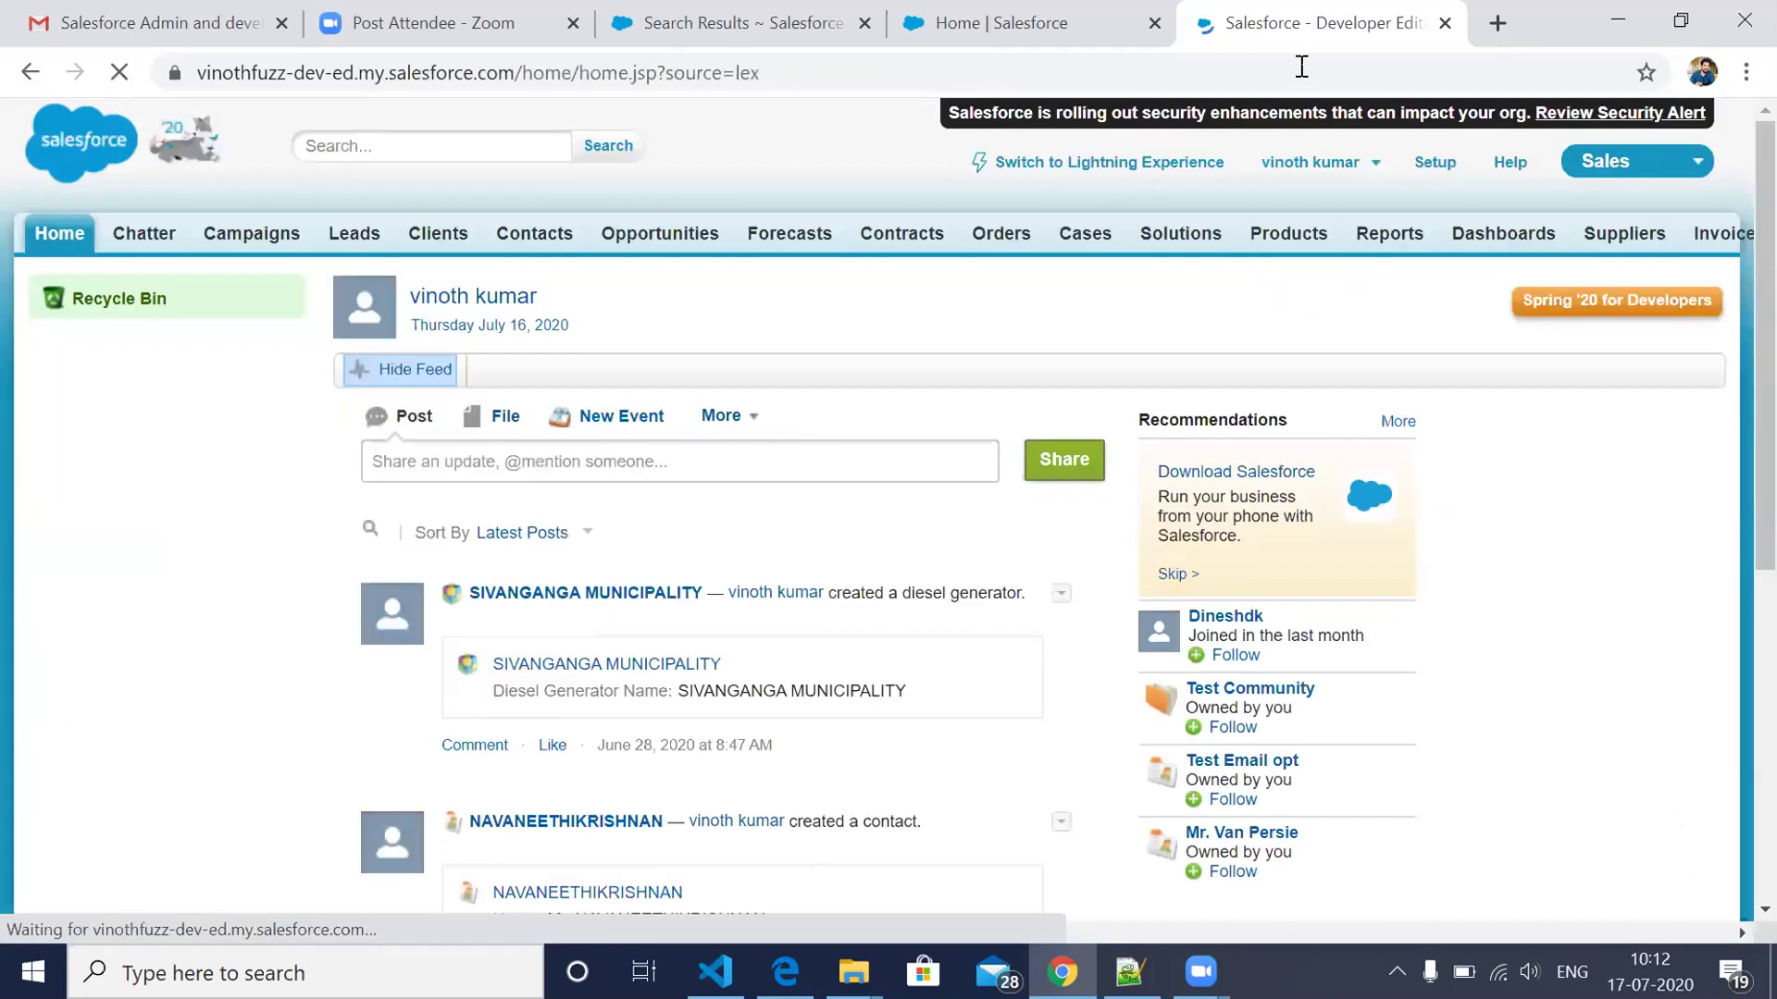
pyautogui.click(1435, 164)
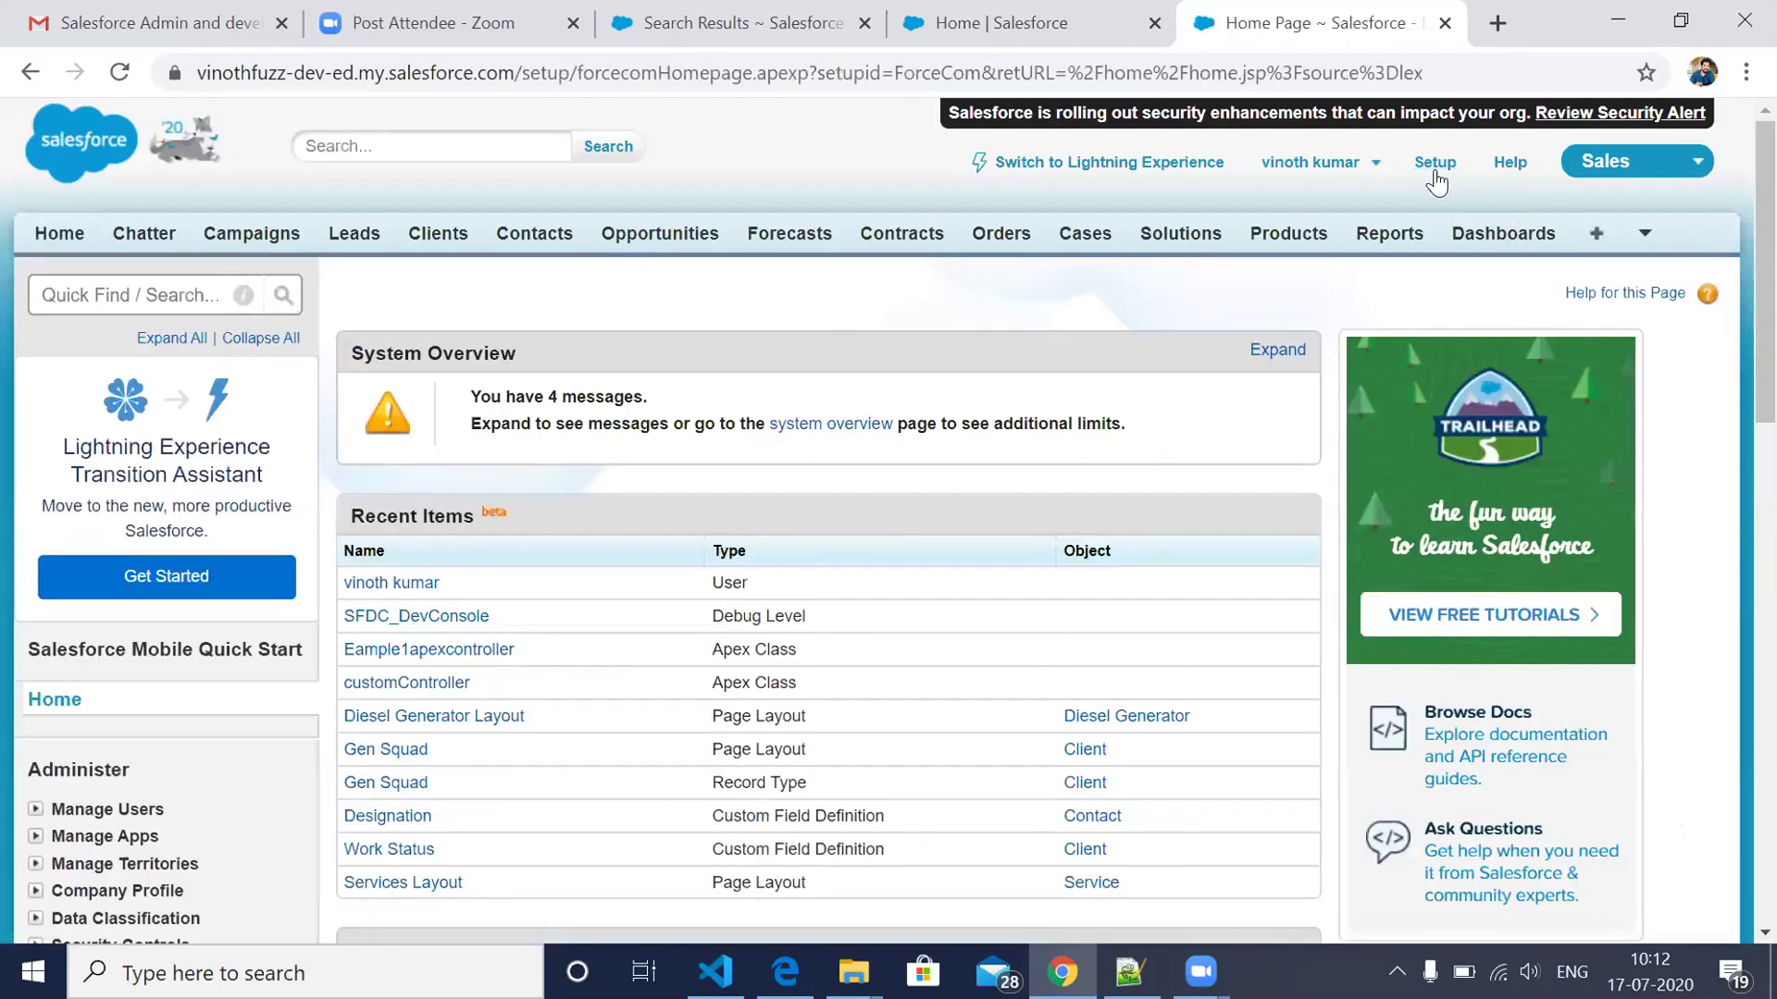
# Step: Open the Clients home page and the Contacts home page in Salesforce Classic
pyautogui.click(432, 239)
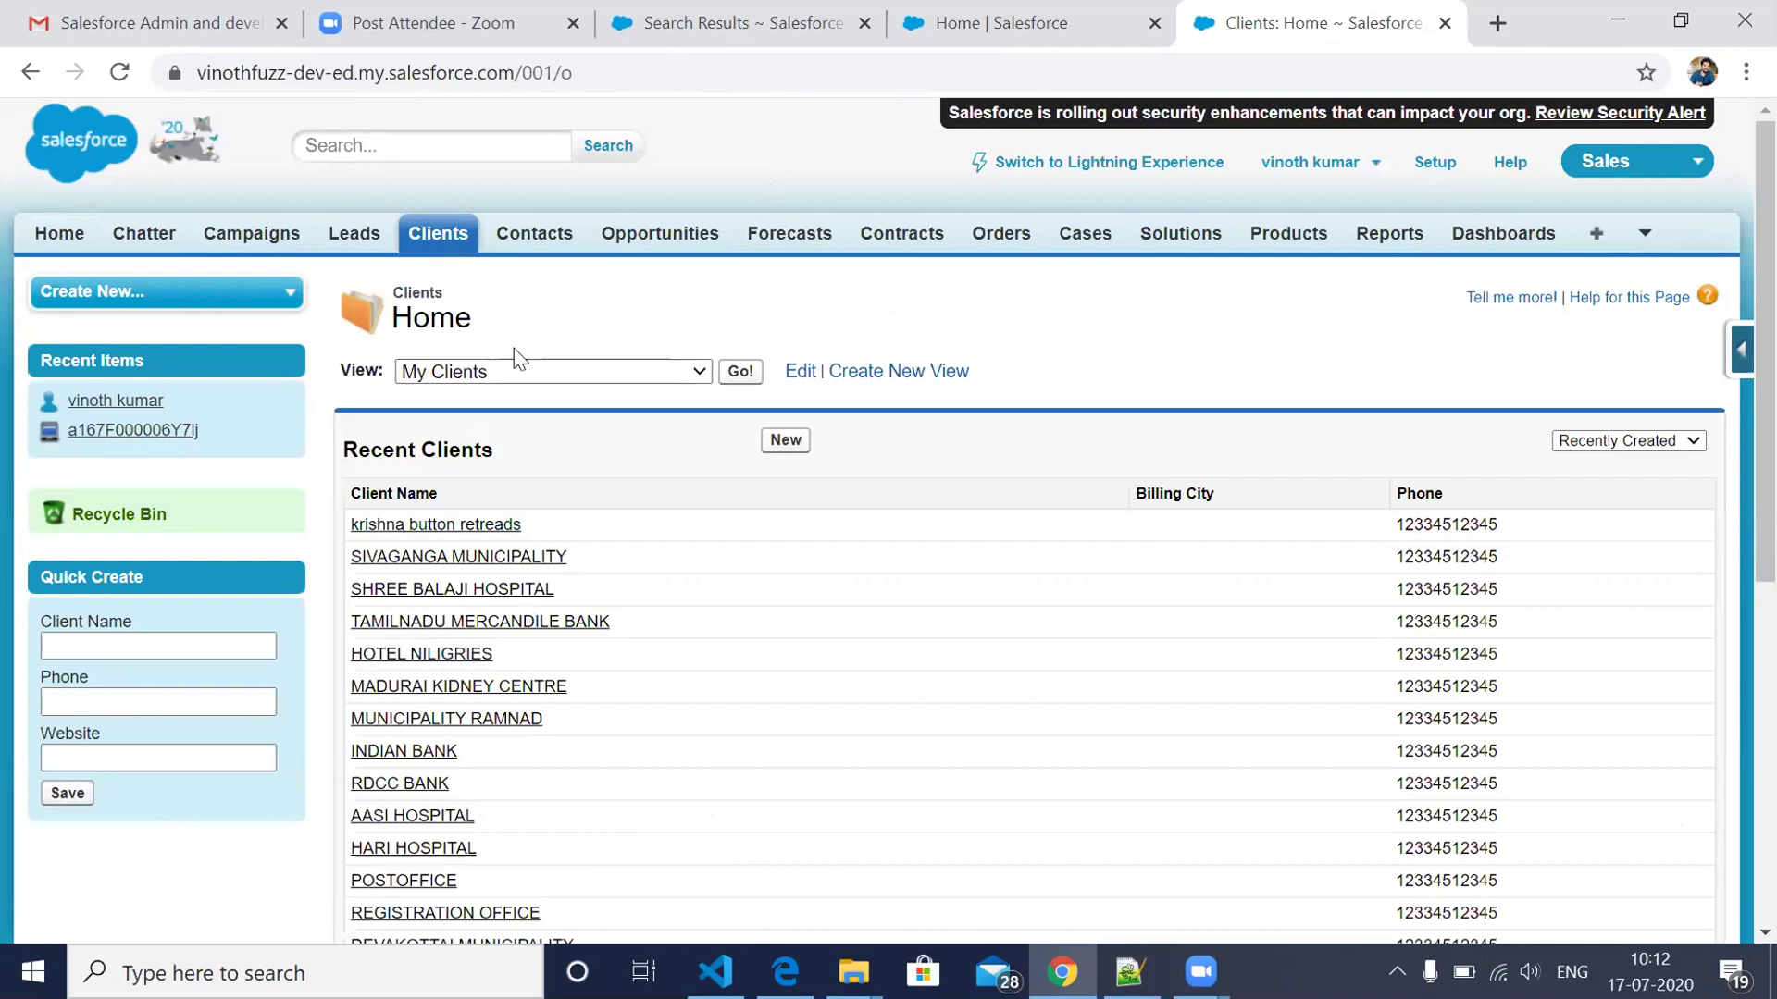
pyautogui.click(537, 240)
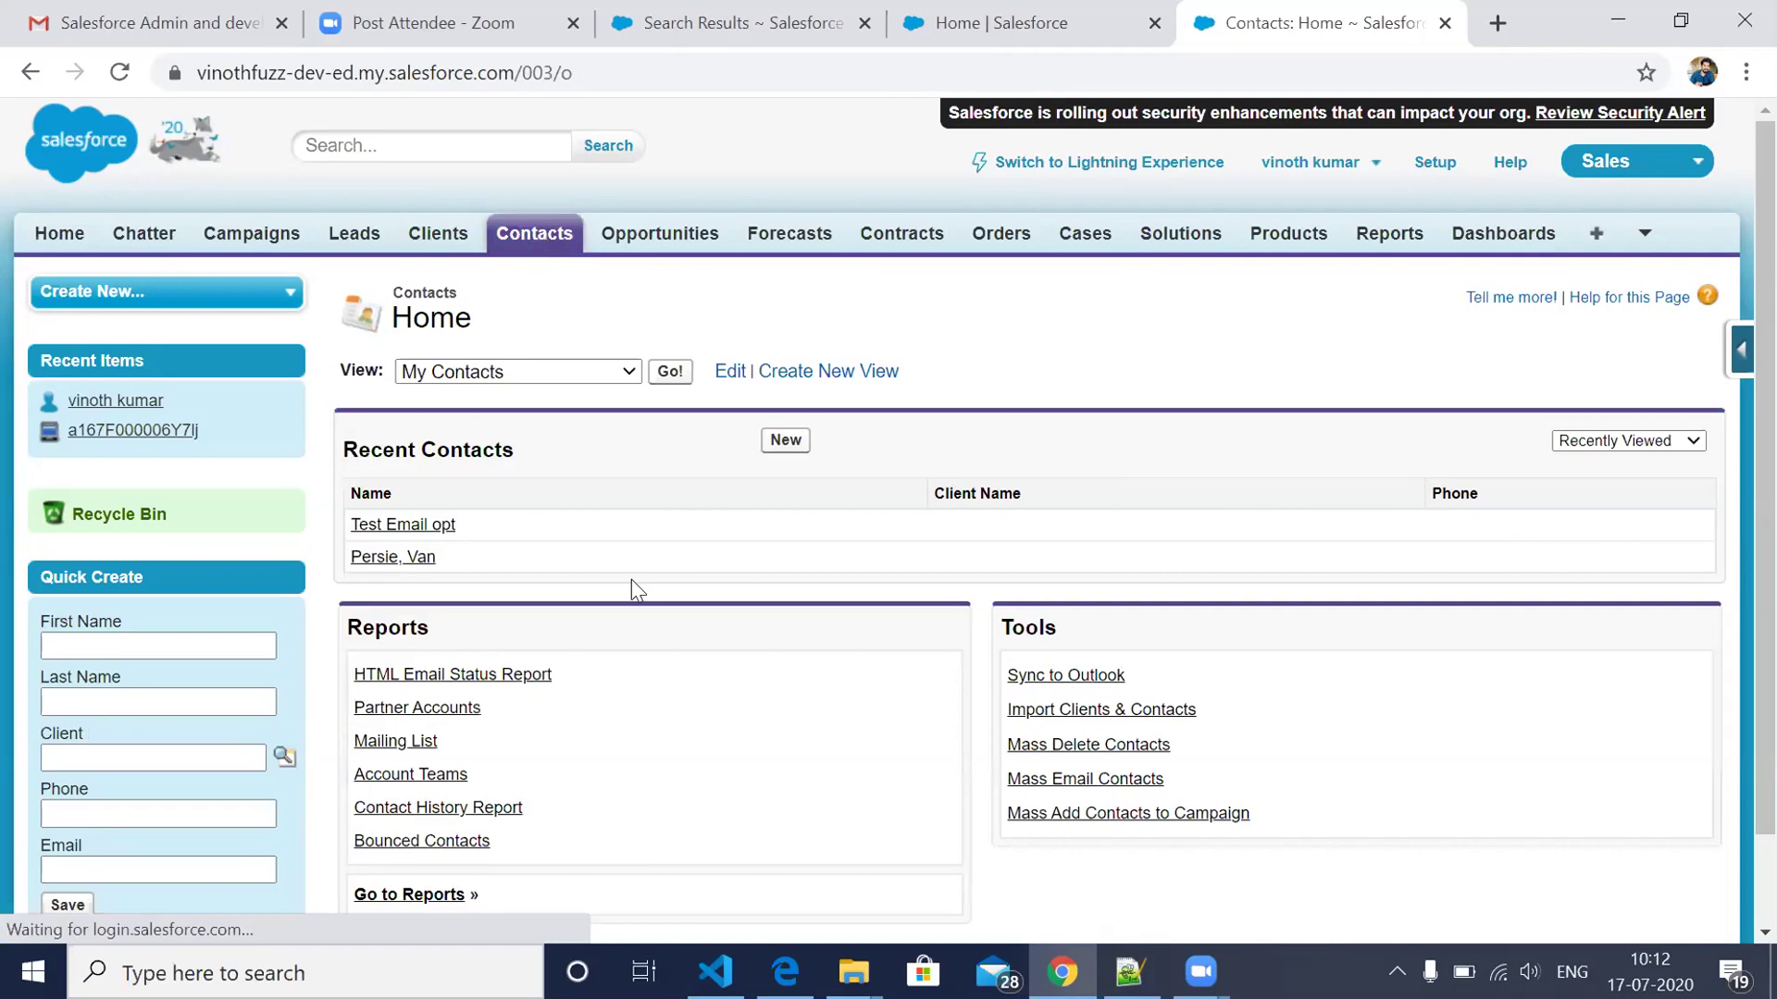
# Step: Open Setup in Salesforce Classic and search its menu for "contact"
pyautogui.click(1065, 677)
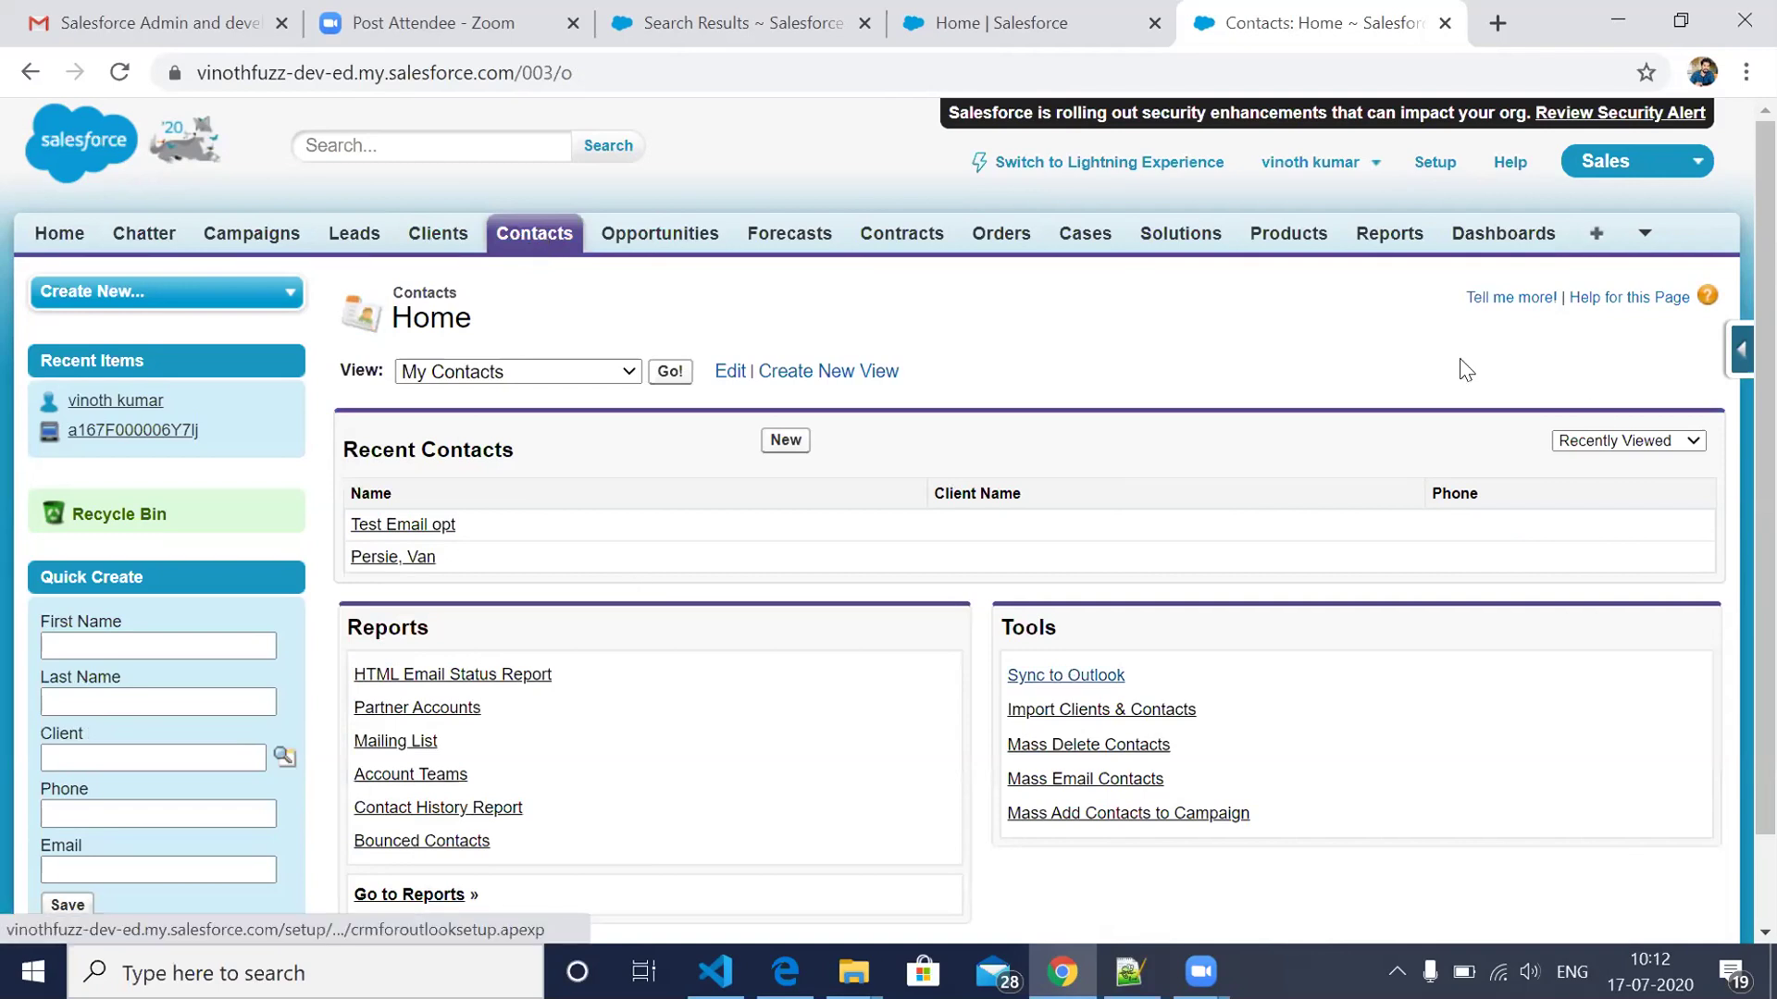
pyautogui.click(1432, 163)
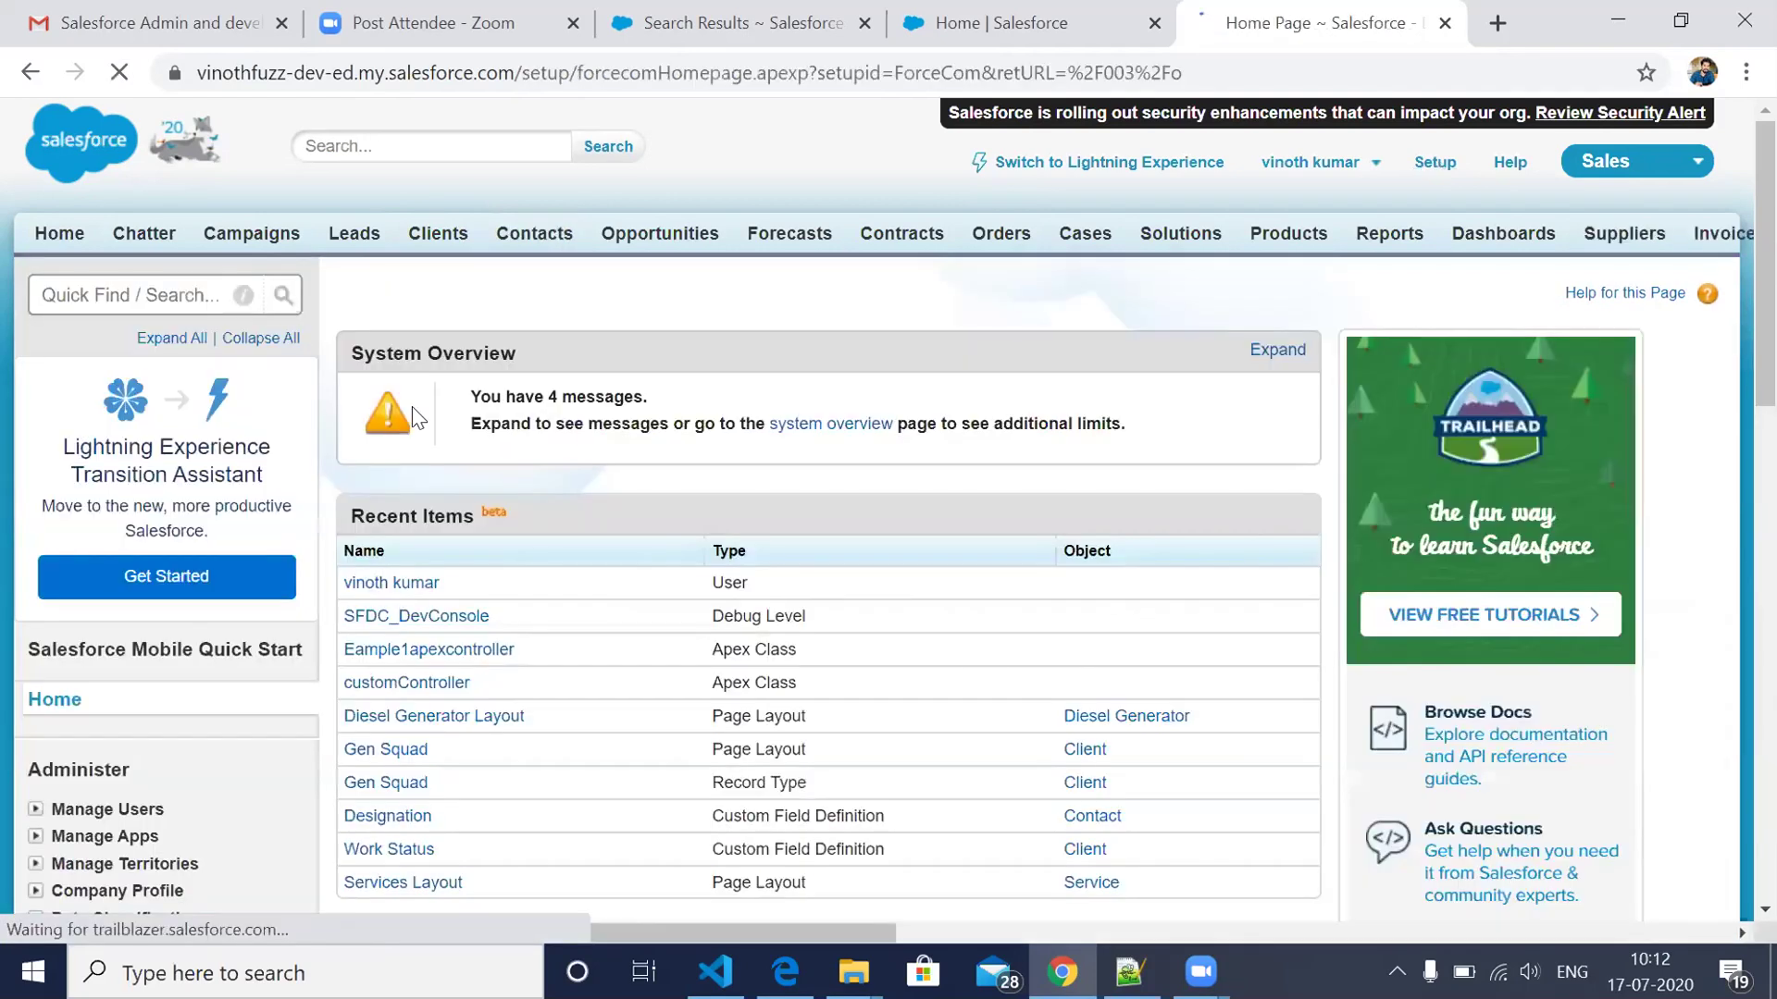
pyautogui.click(141, 295)
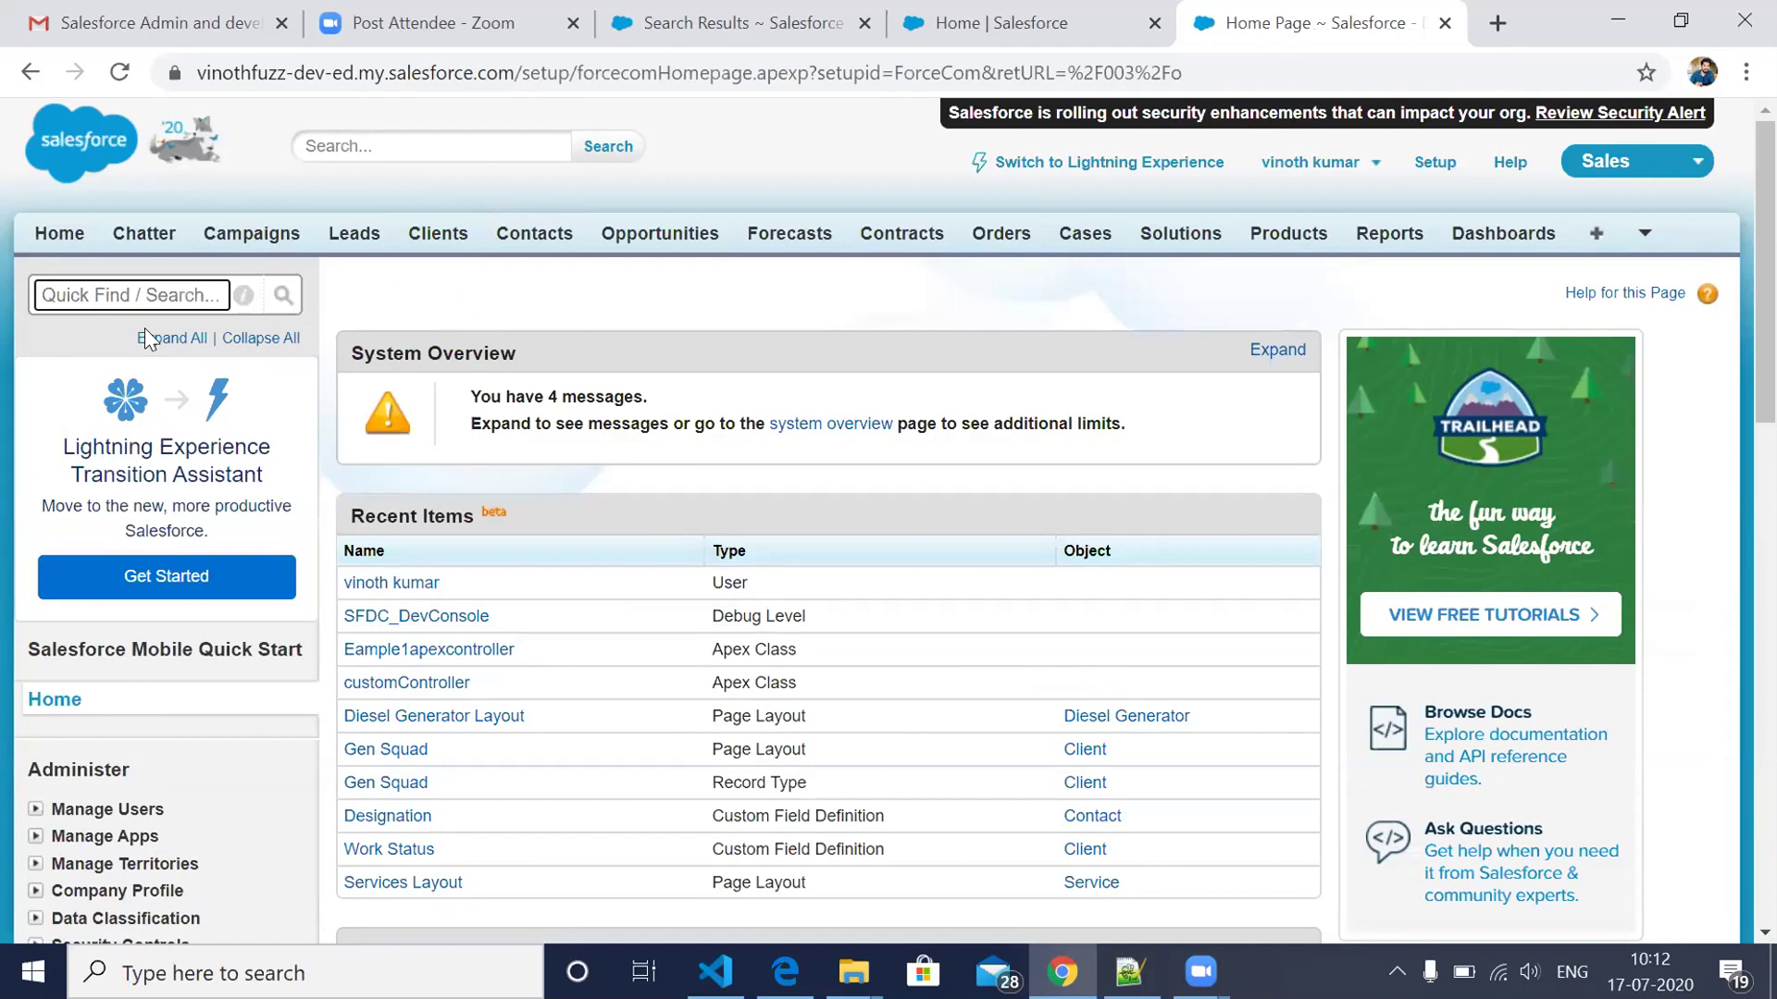
pyautogui.write('contact')
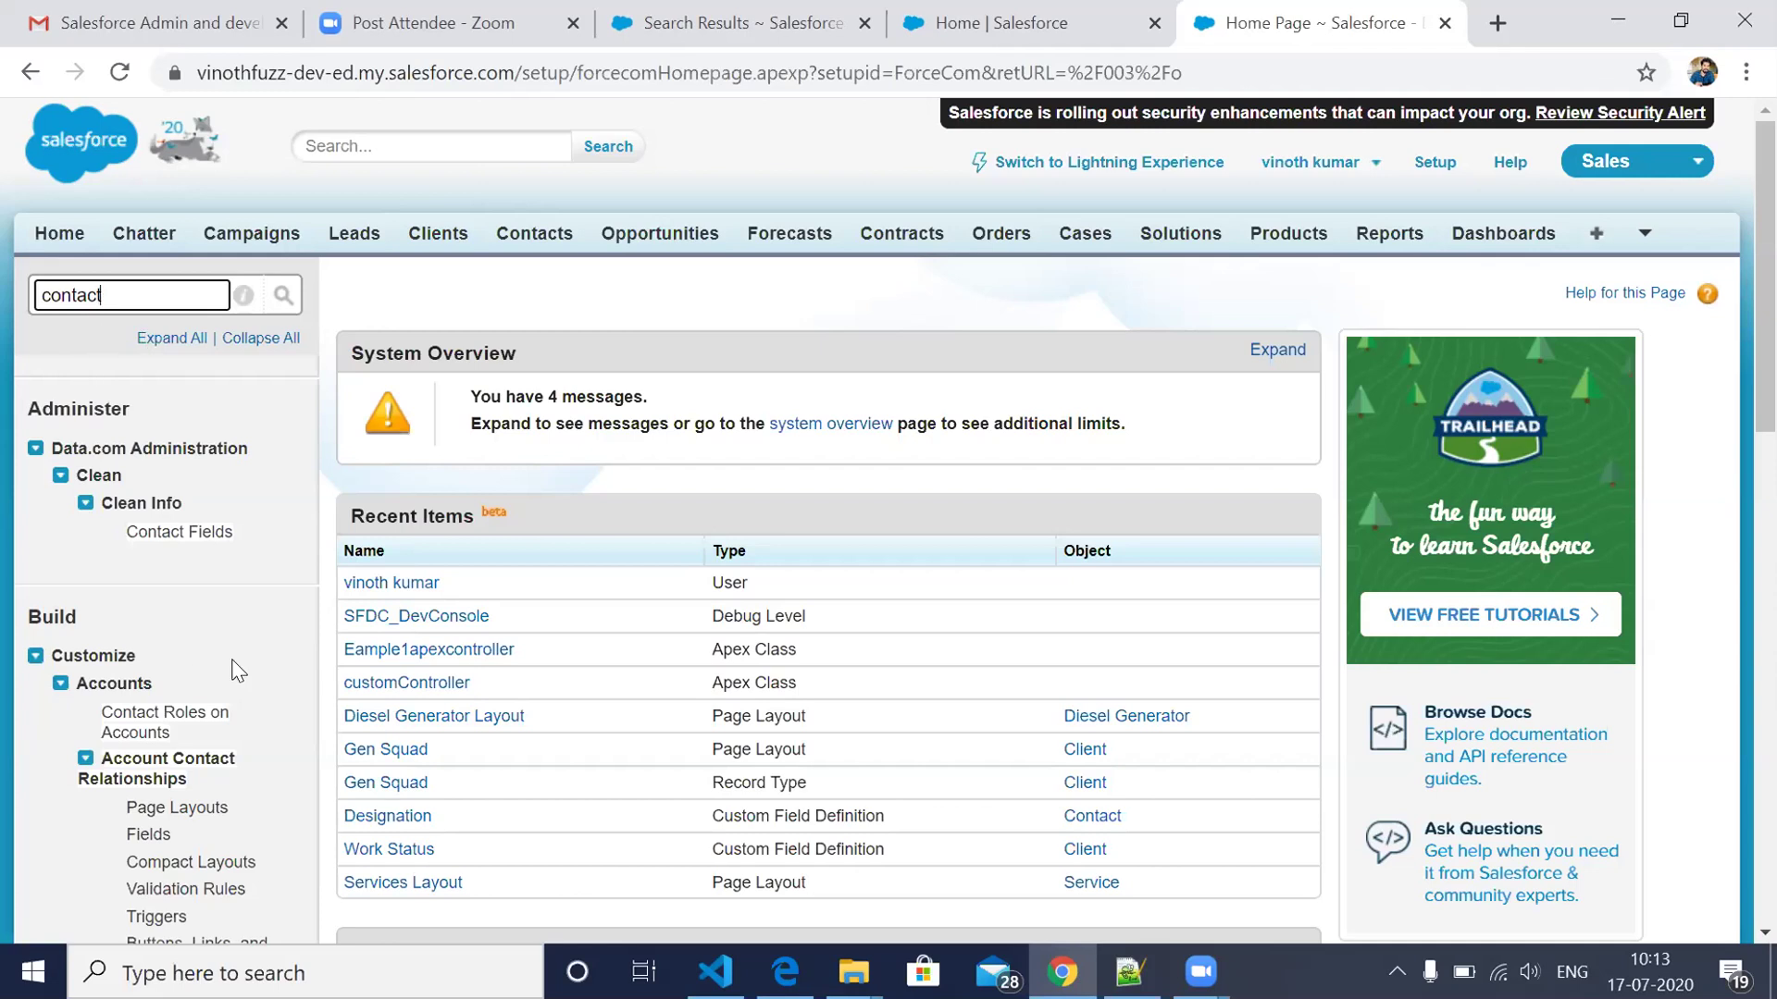
# Step: Open the Fields page of the Contacts object in a new browser tab and switch to that tab
pyautogui.scroll(-3, 238, 666)
pyautogui.scroll(3, 158, 286)
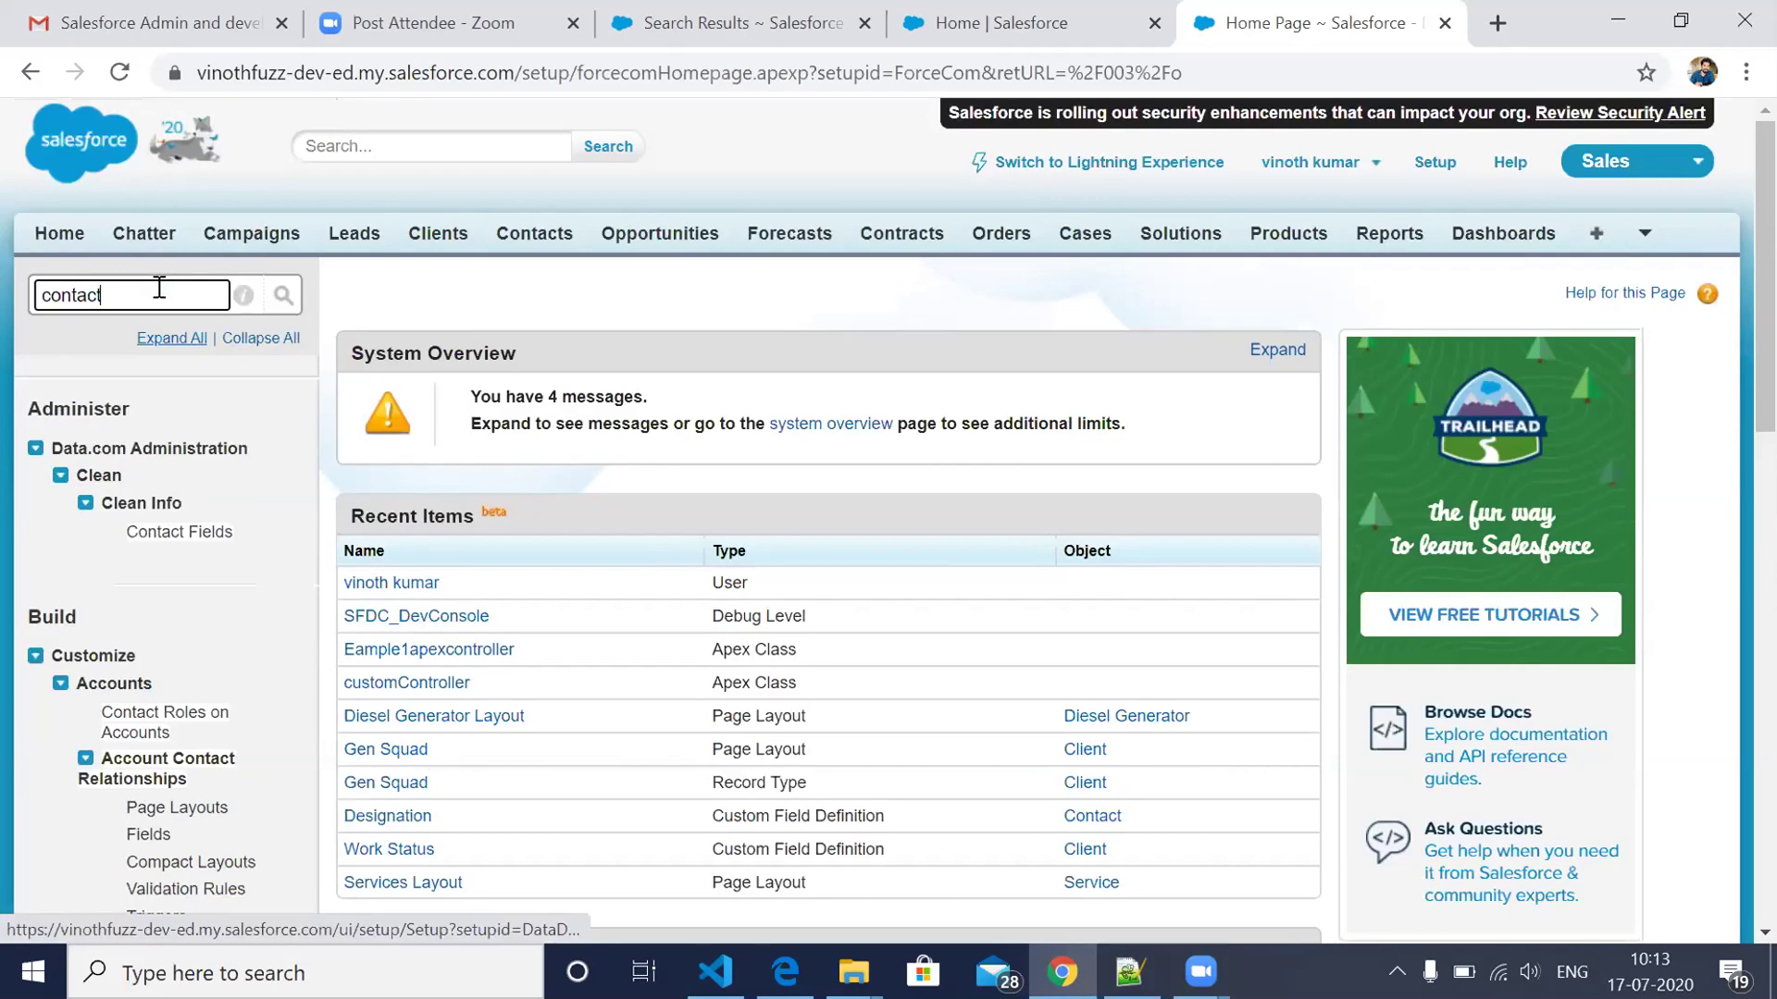
pyautogui.scroll(-3, 207, 805)
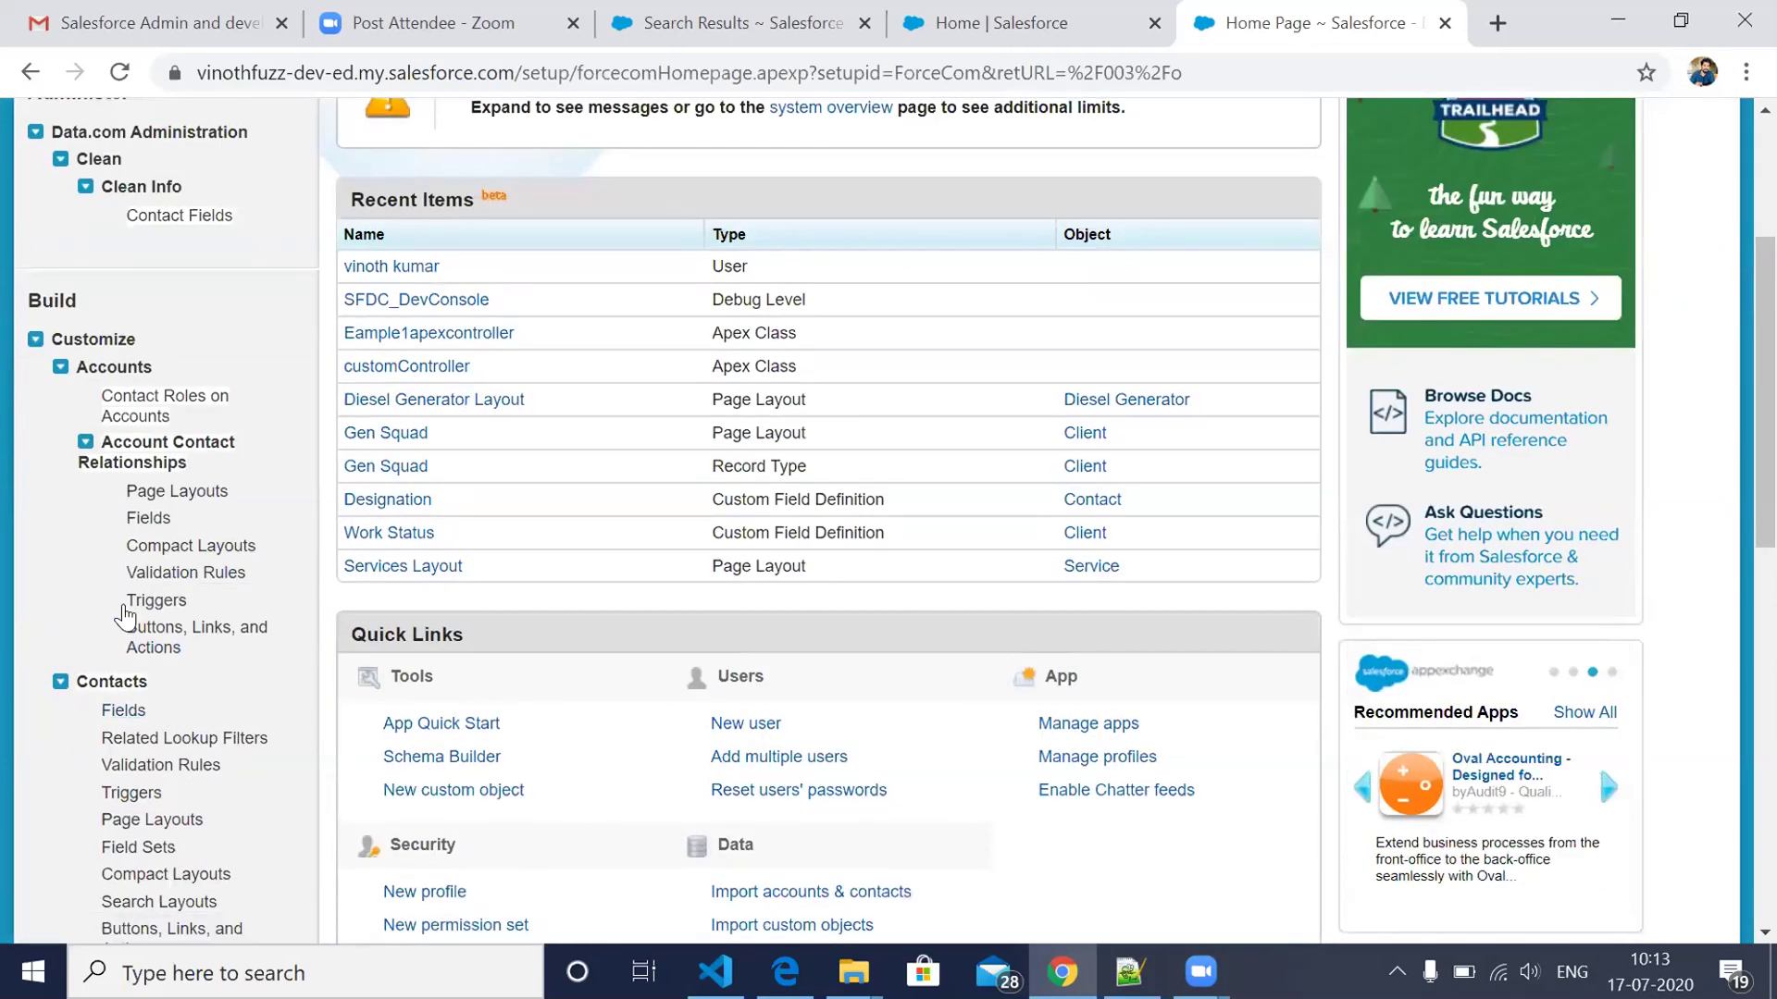
pyautogui.scroll(-1, 125, 612)
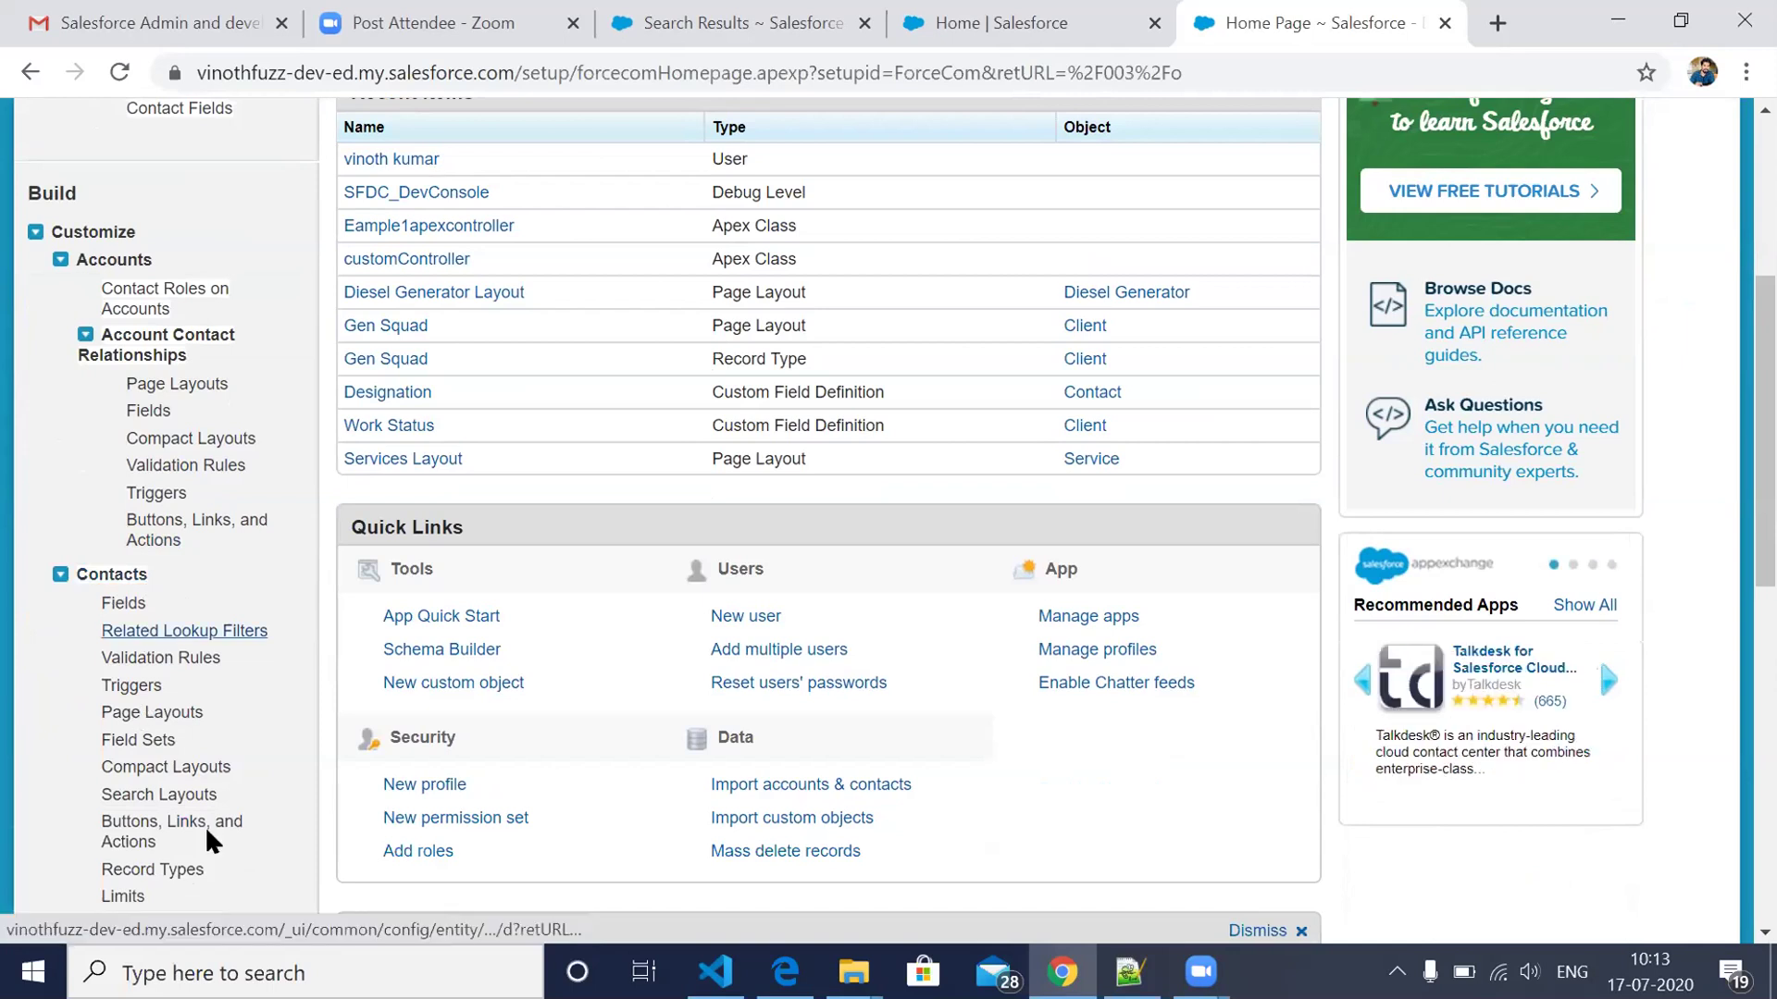
pyautogui.scroll(-1, 174, 601)
pyautogui.scroll(-1, 115, 574)
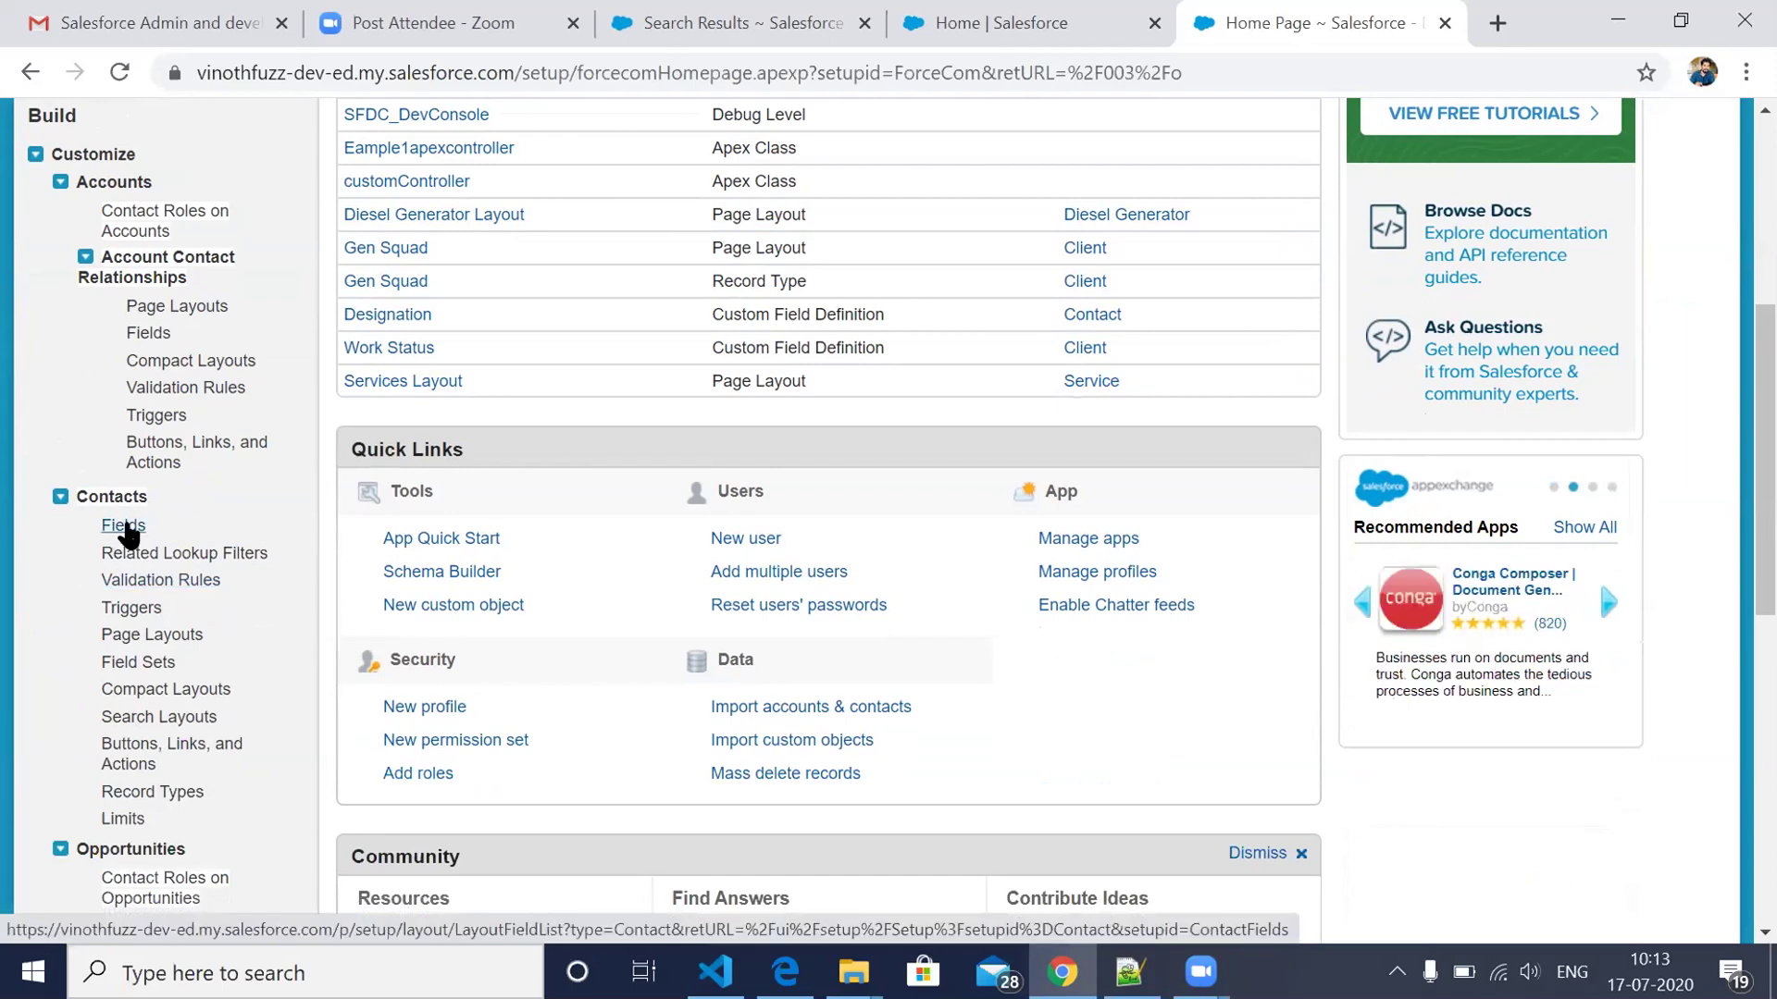
pyautogui.middleClick(126, 525)
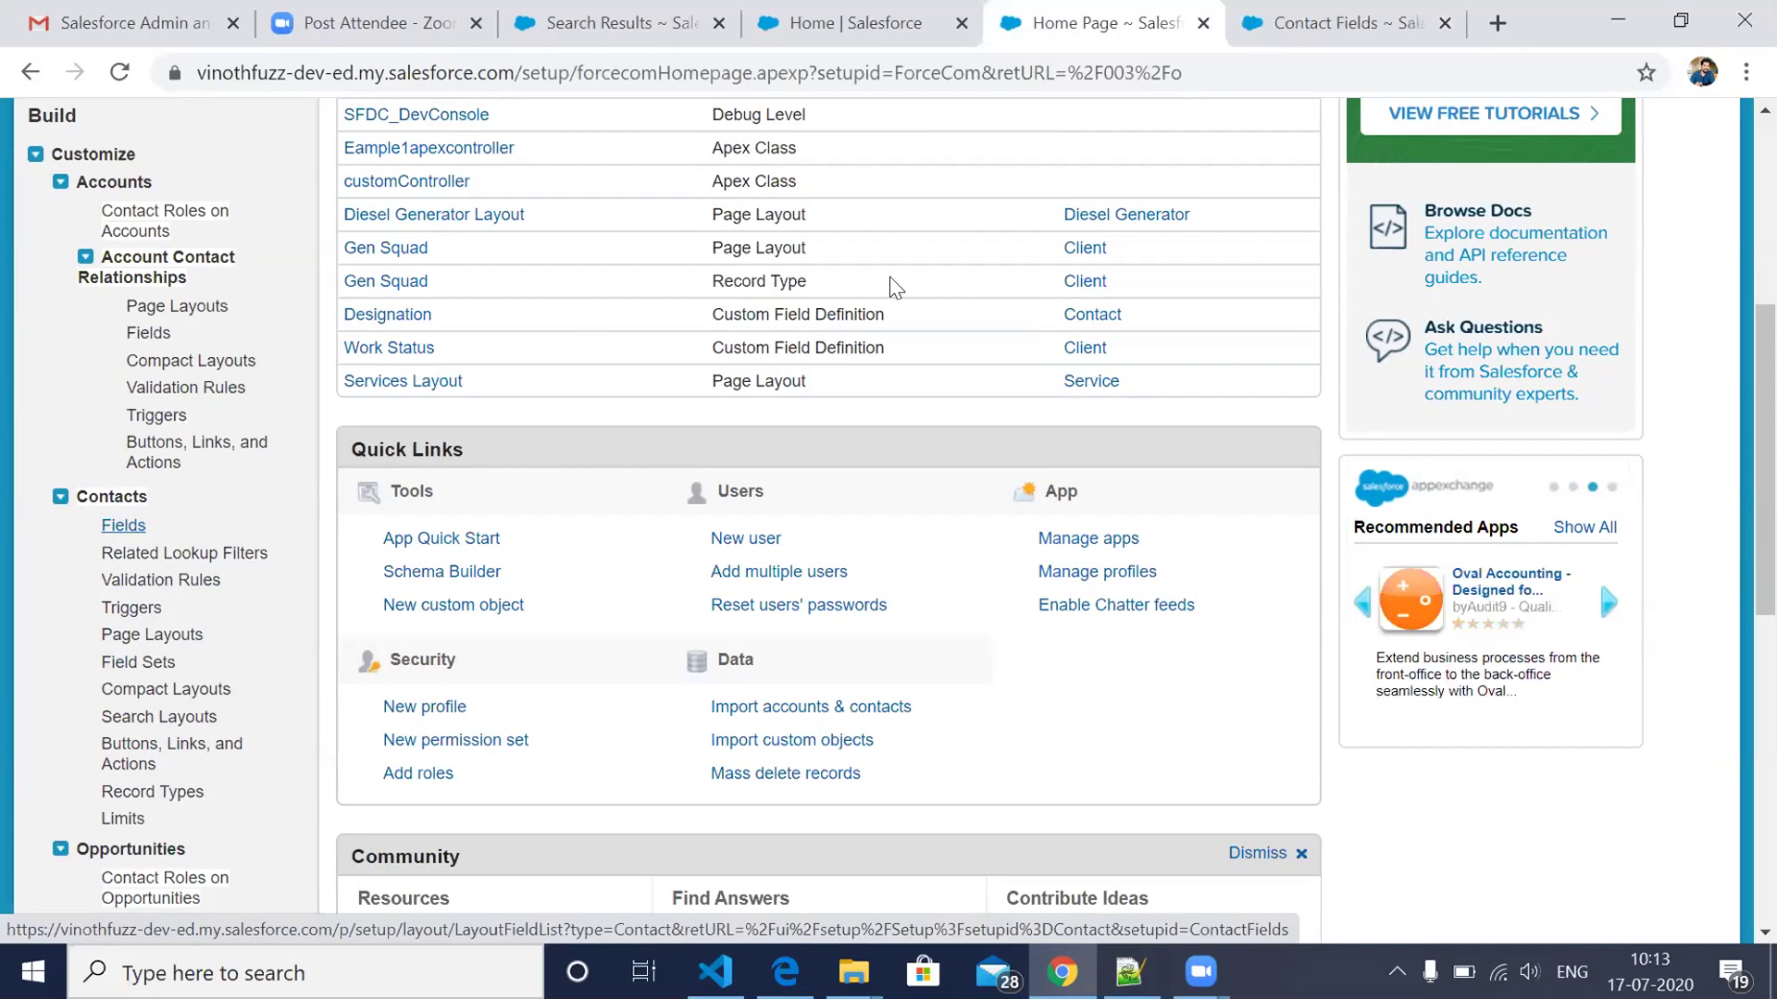
pyautogui.hotkey('ctrl', 'Tab')
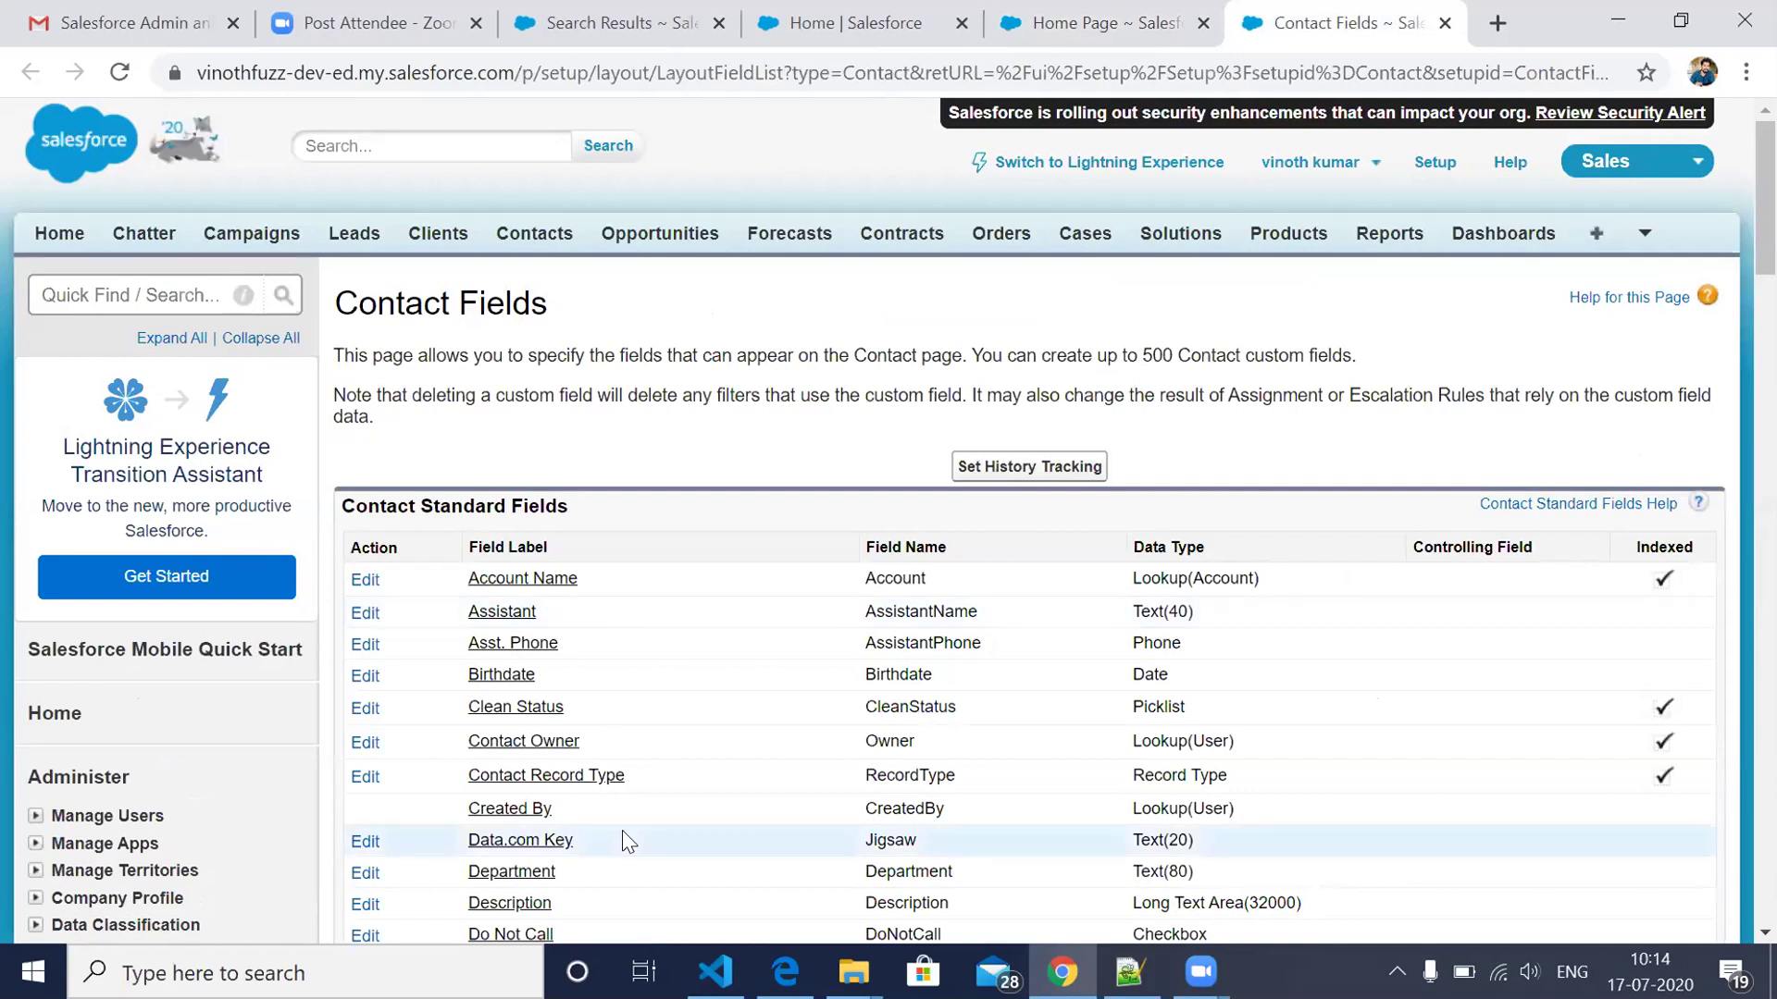
# Step: Look through the Contact Standard Fields and the Contact Custom Fields & Relationships, examining their labels, names and data types
pyautogui.scroll(-10, 623, 832)
pyautogui.scroll(-5, 622, 830)
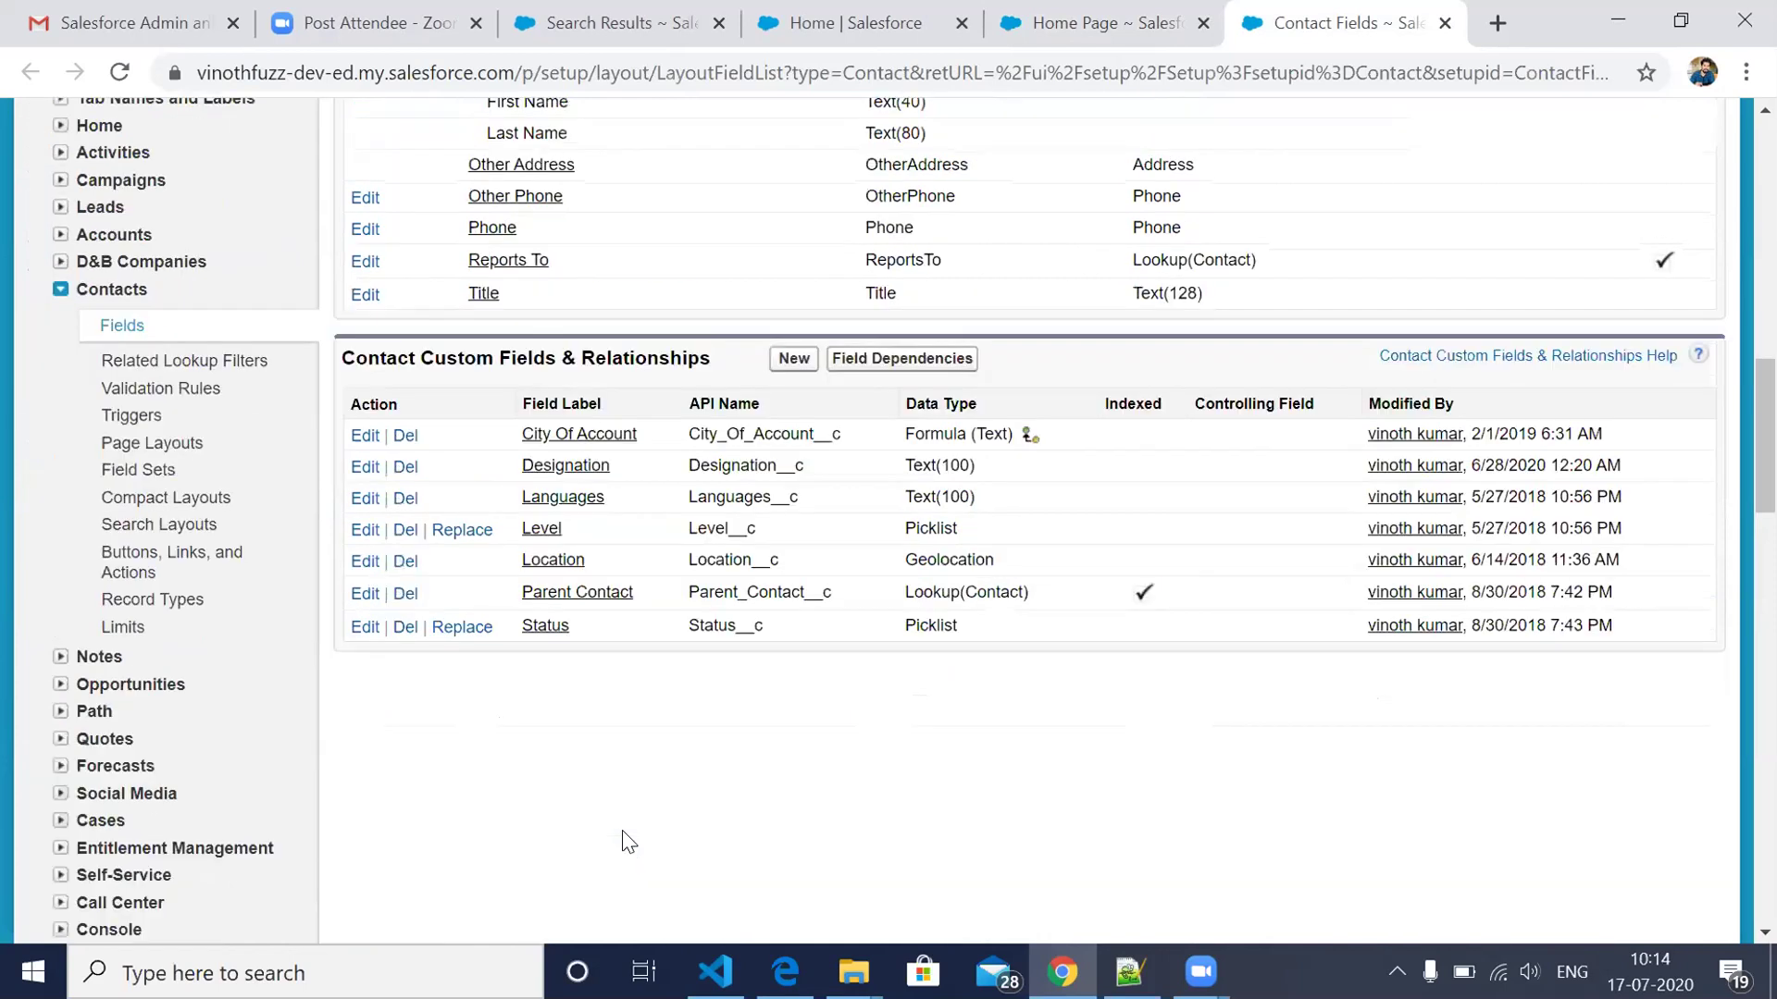
pyautogui.scroll(4, 628, 842)
pyautogui.scroll(6, 626, 840)
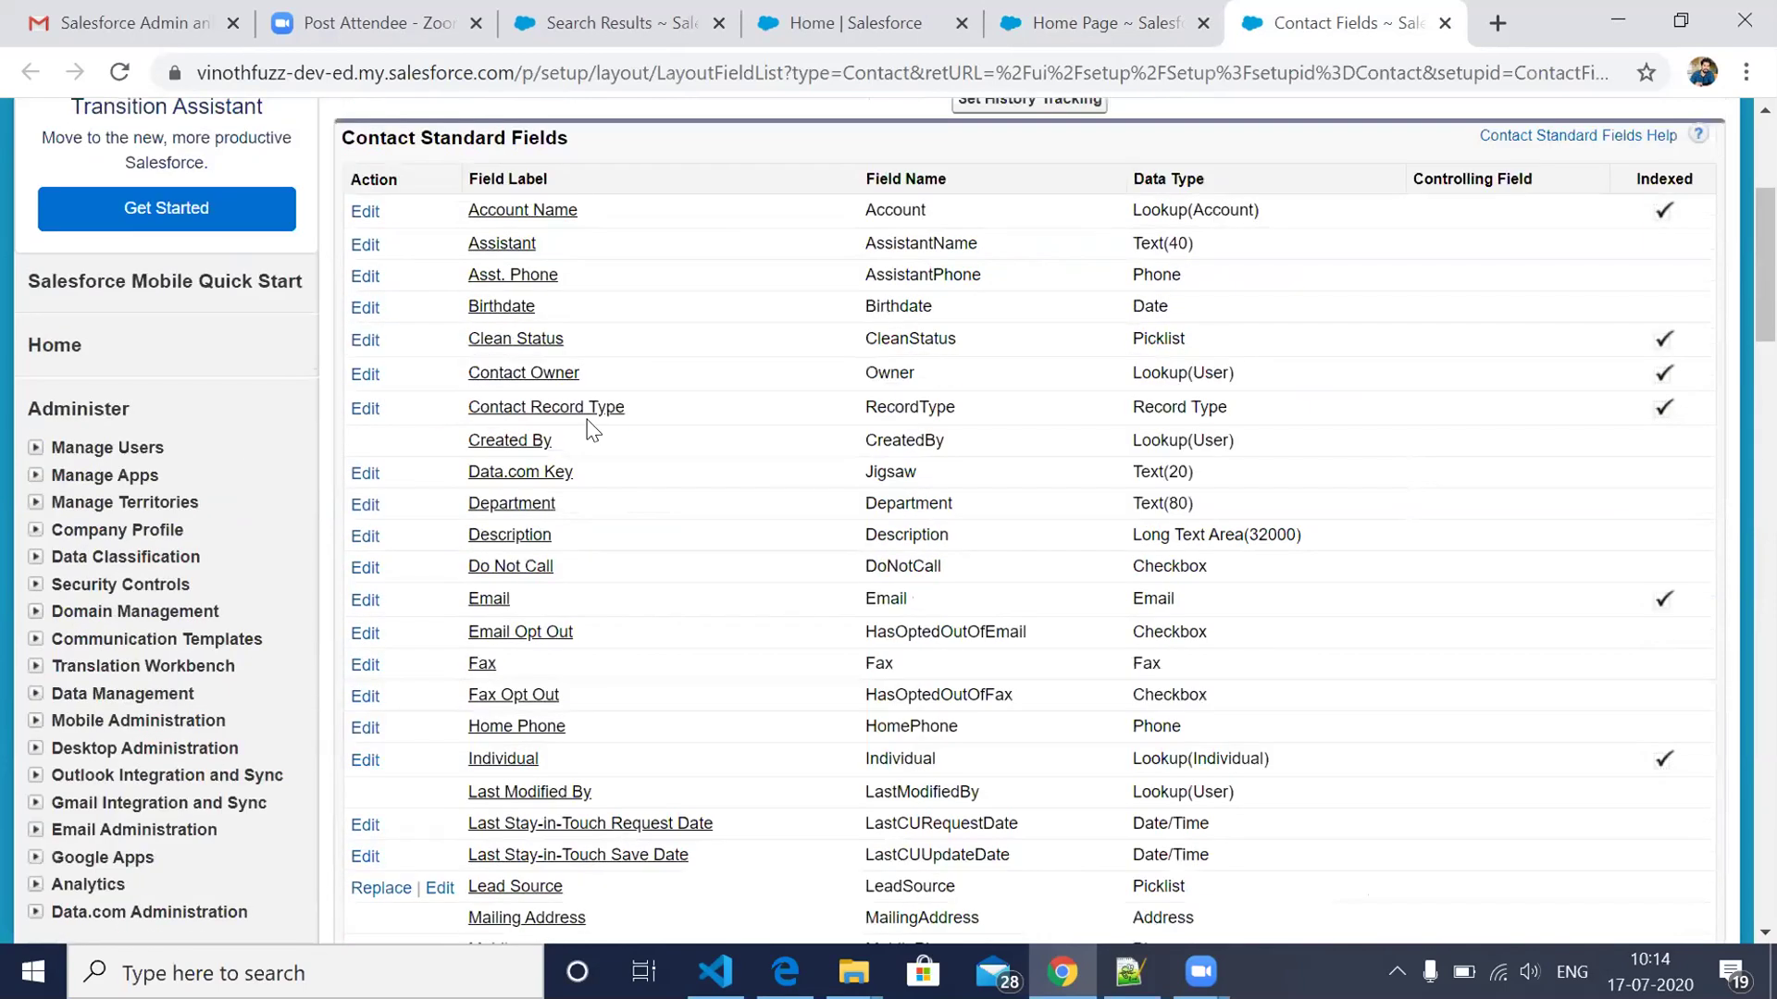
pyautogui.scroll(1, 595, 583)
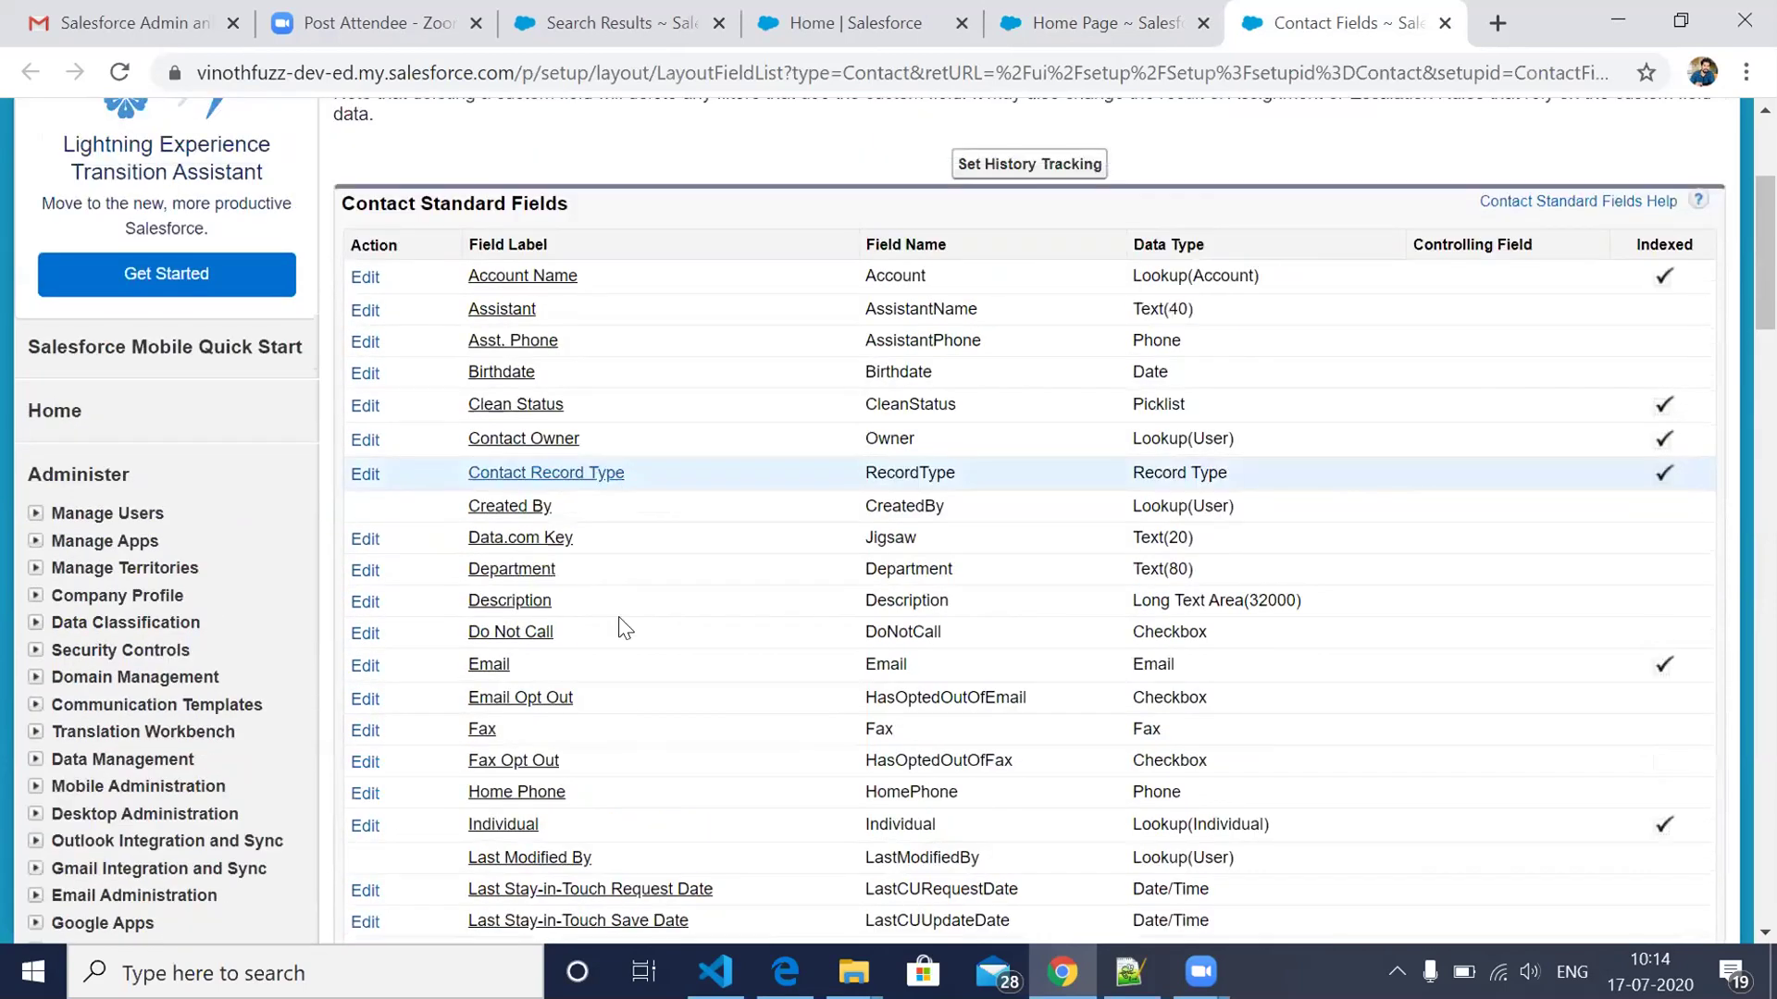
pyautogui.scroll(-5, 675, 824)
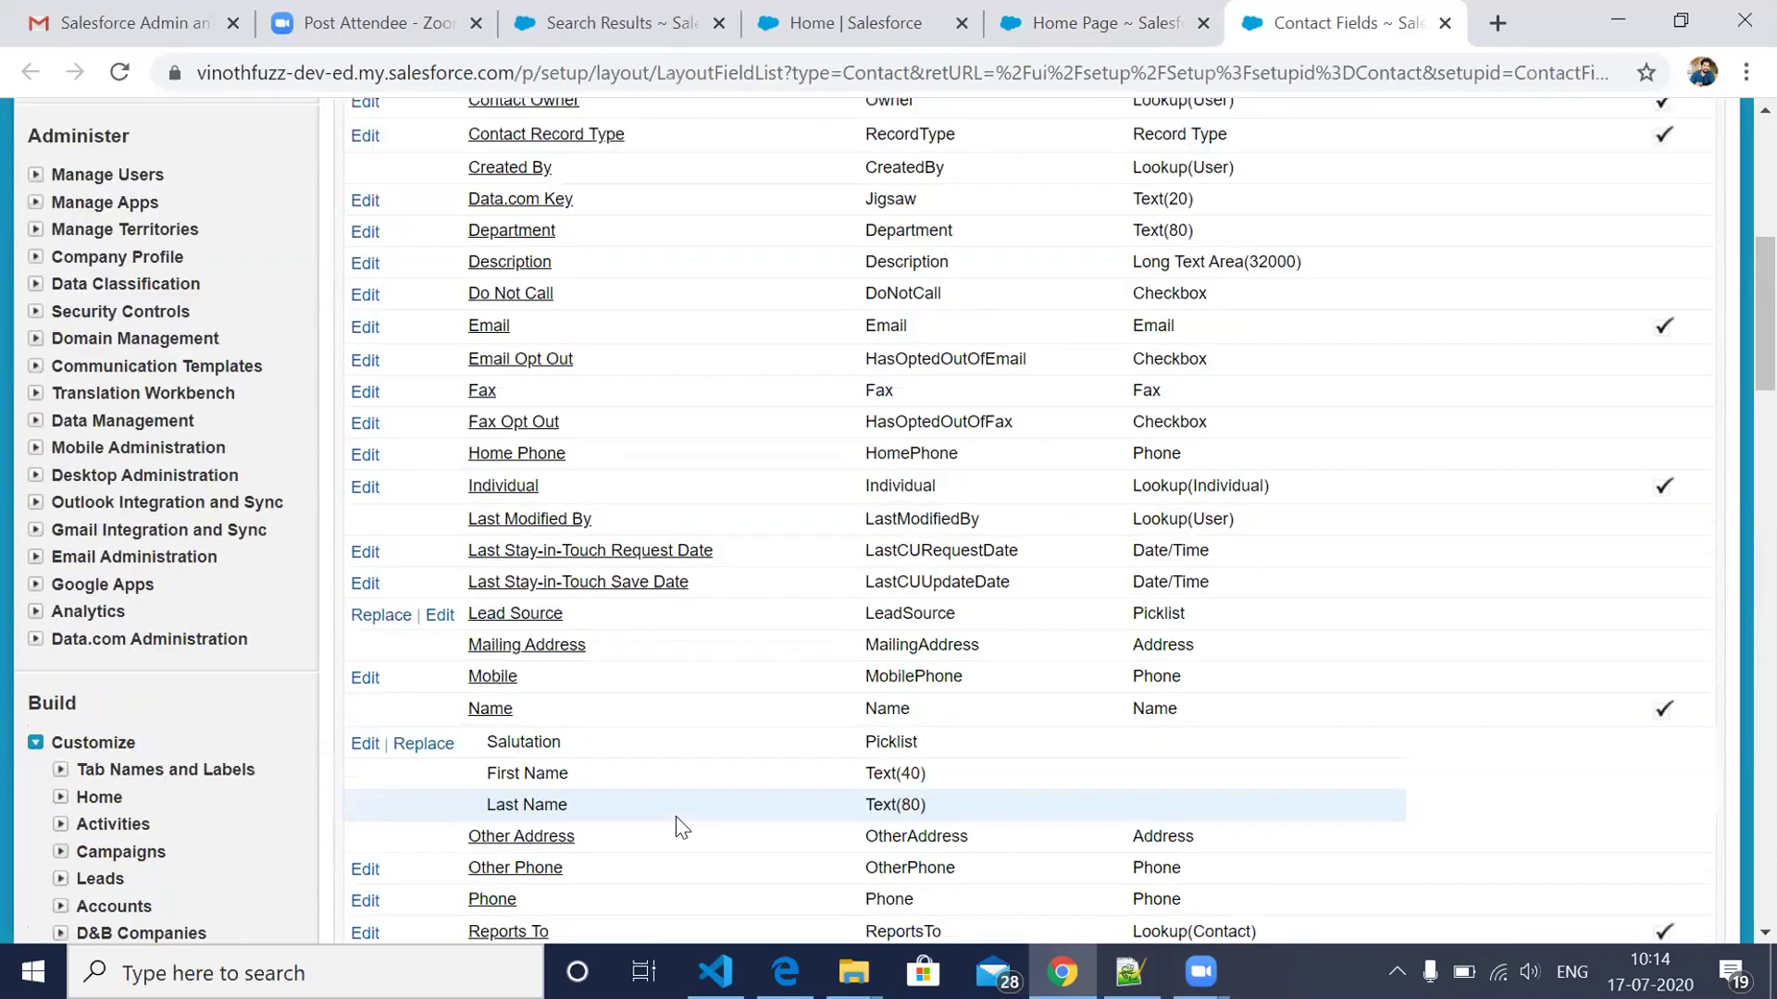
pyautogui.scroll(-3, 663, 715)
pyautogui.scroll(-3, 662, 715)
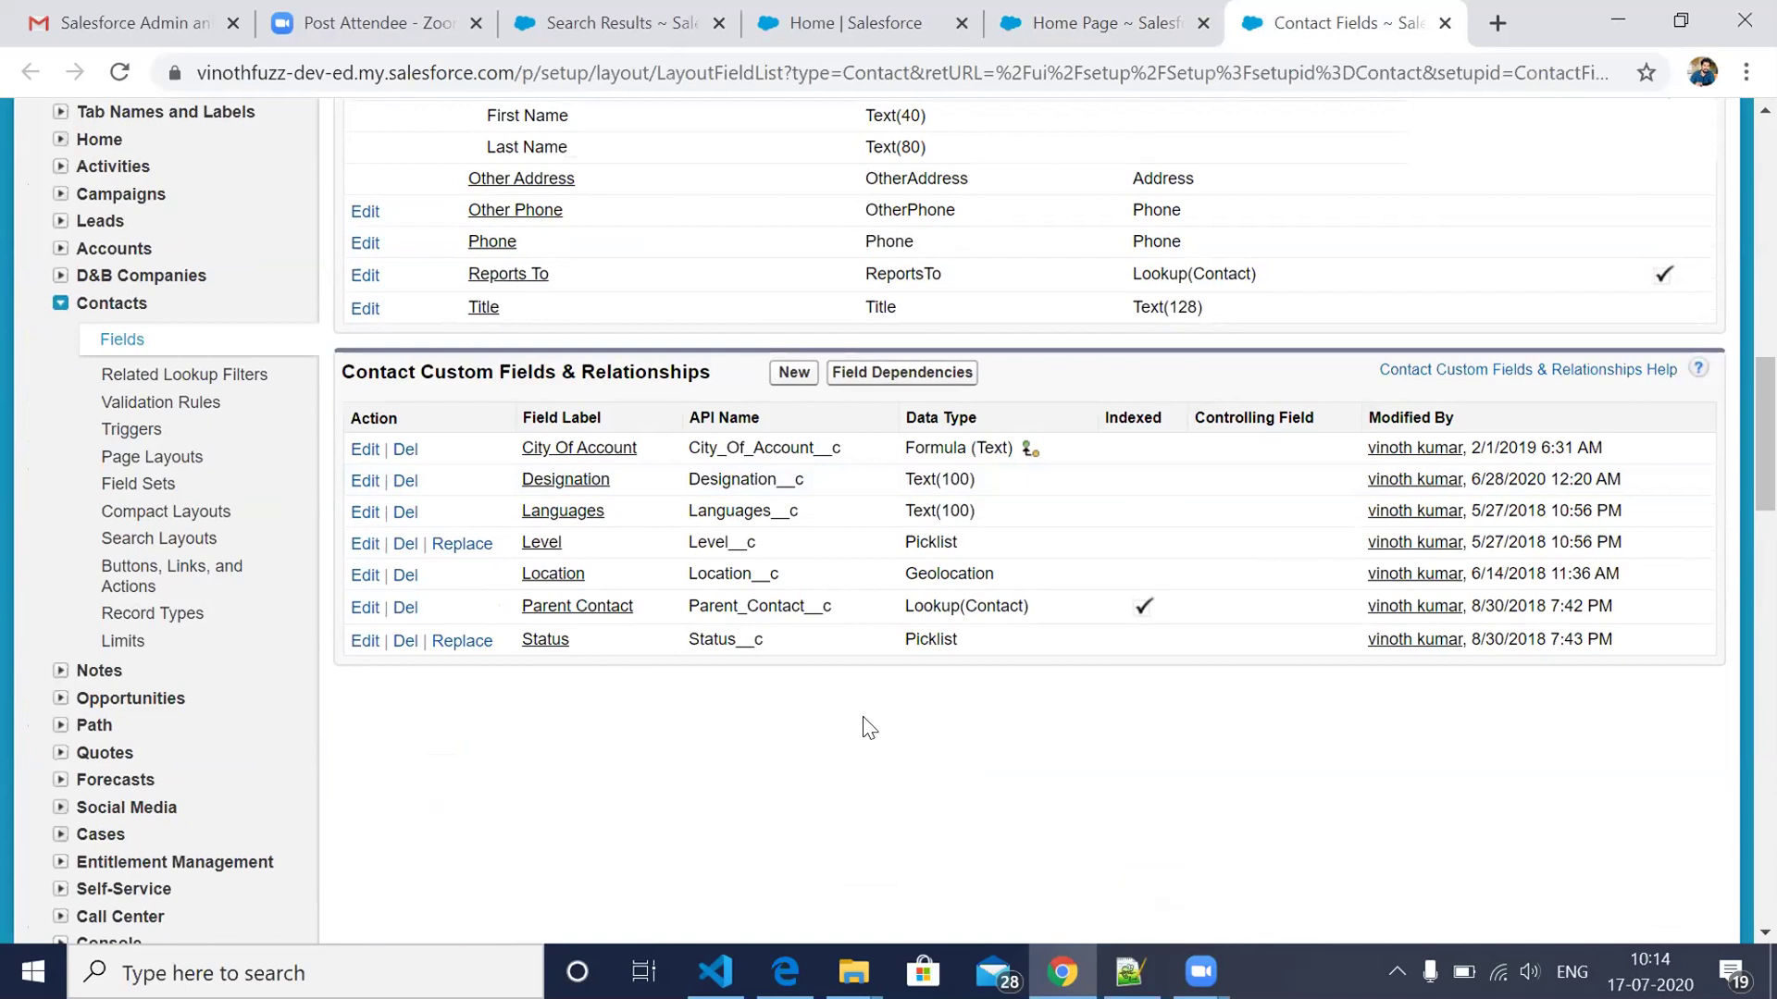
pyautogui.scroll(6, 751, 229)
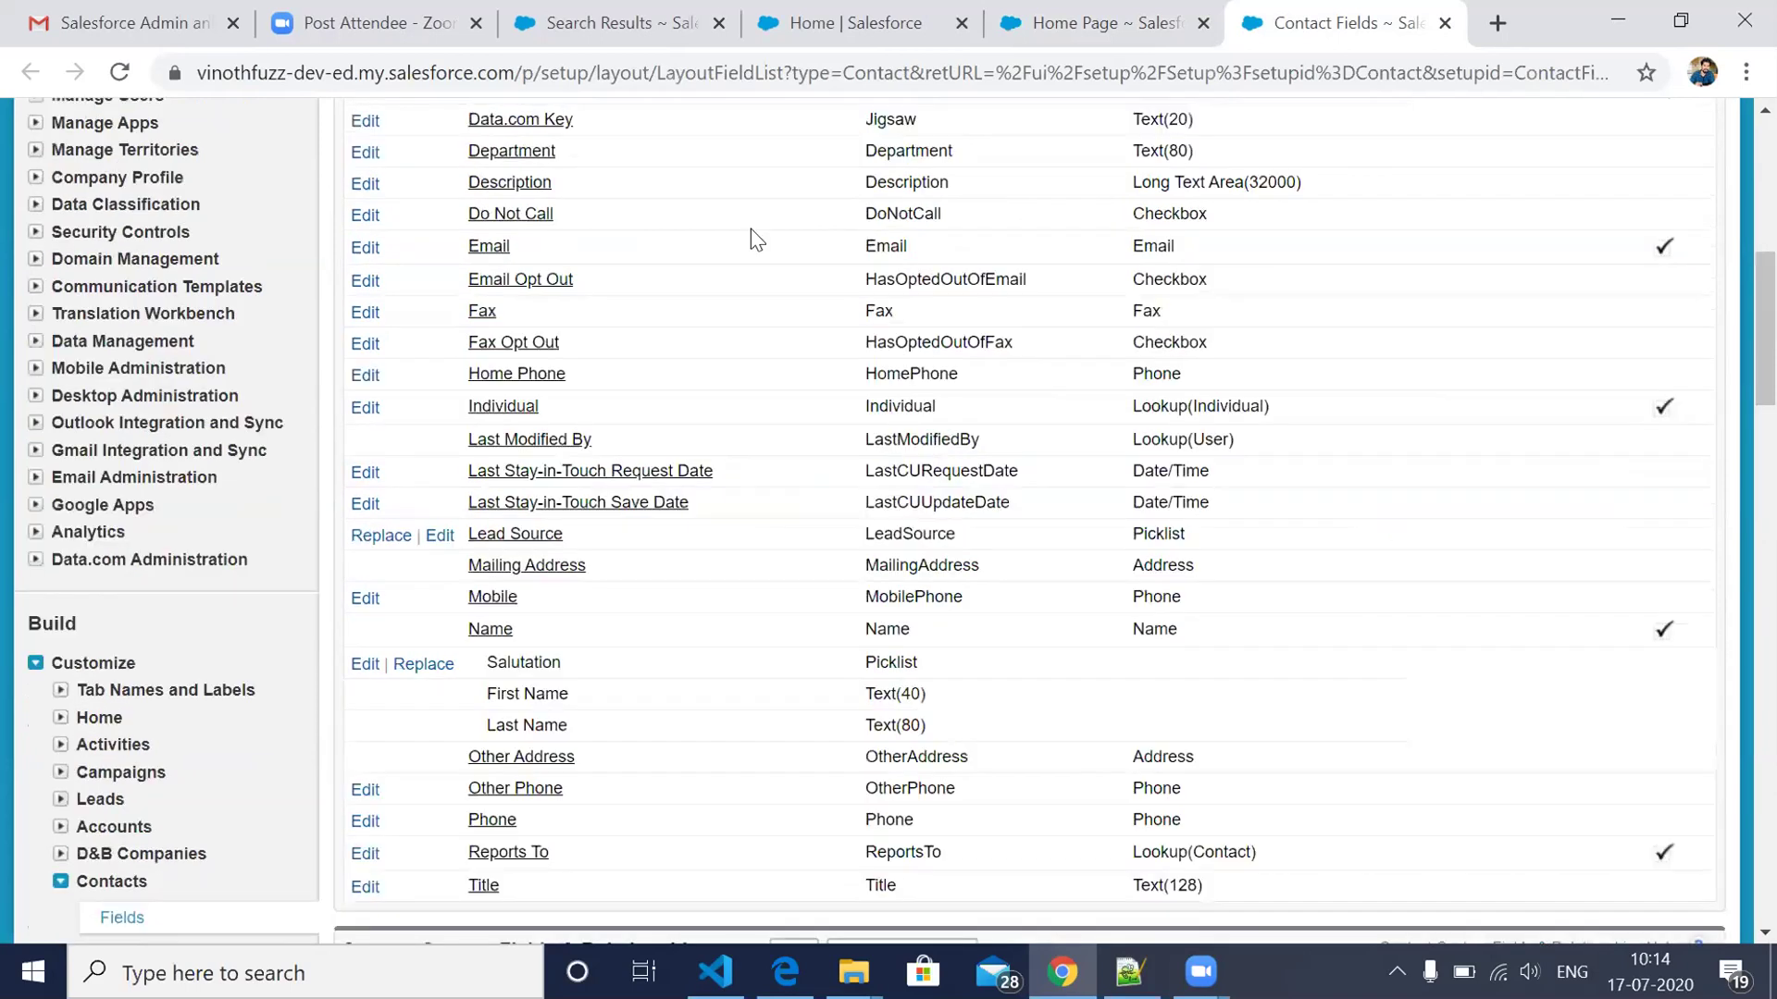
pyautogui.scroll(3, 752, 731)
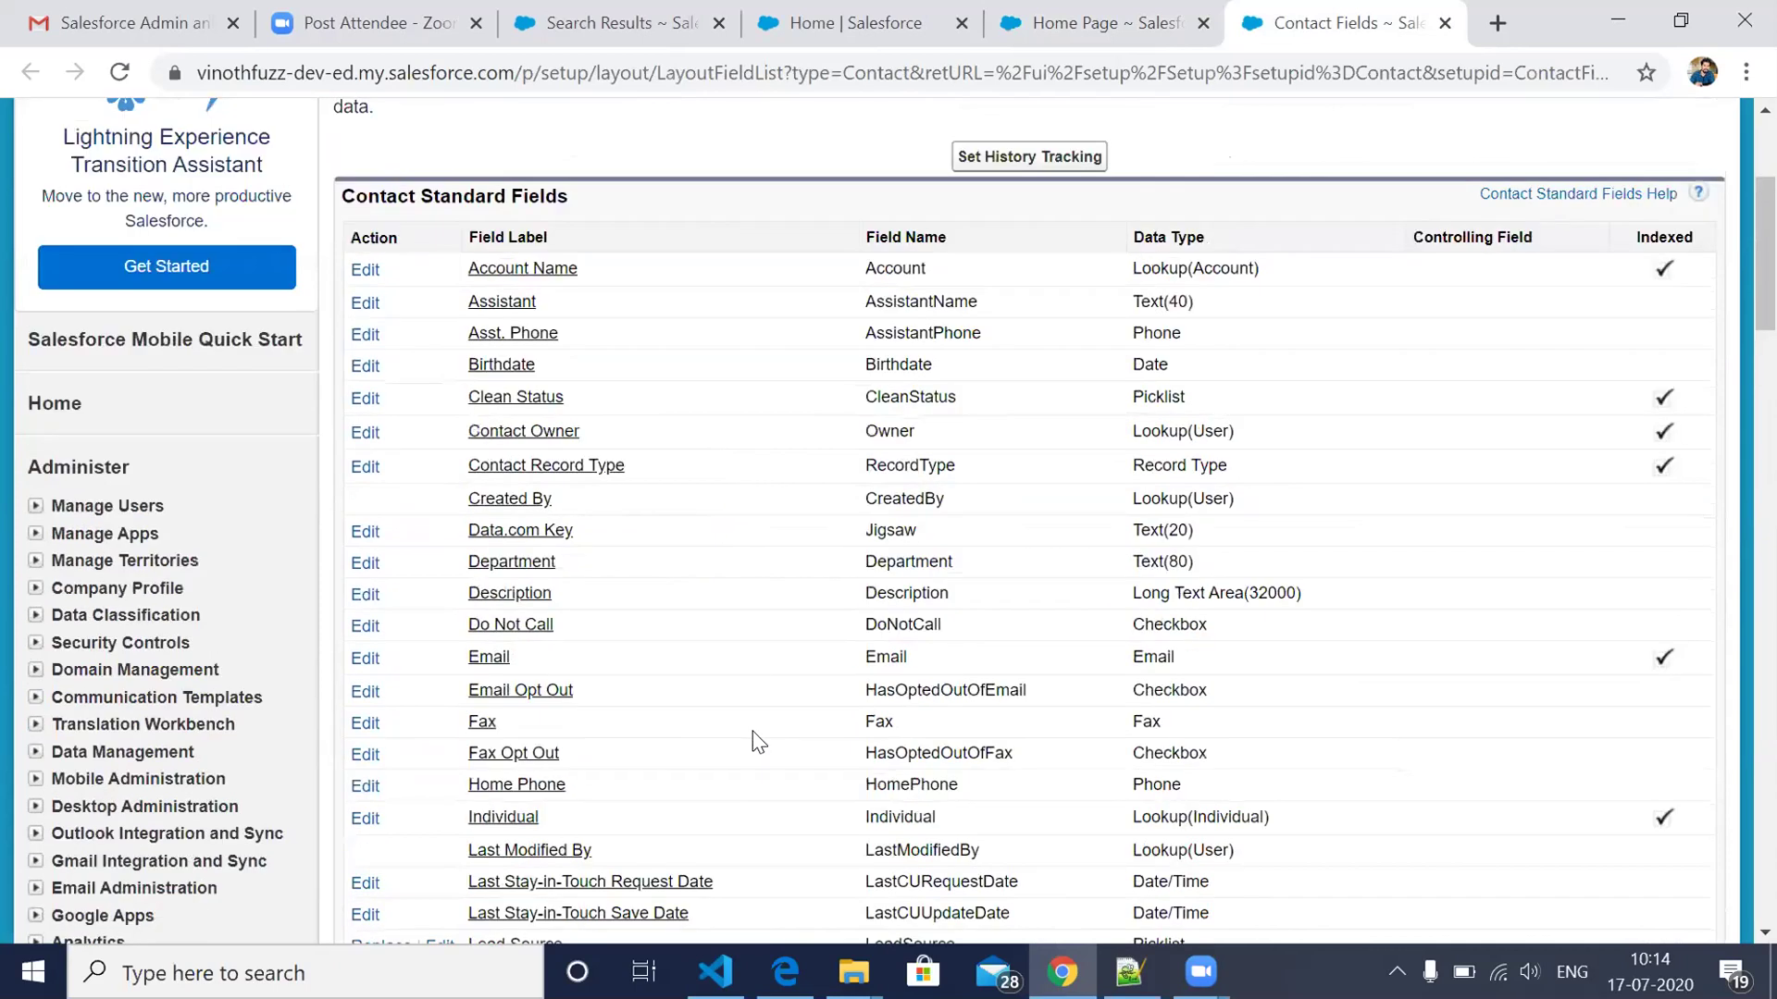
pyautogui.scroll(-1, 740, 648)
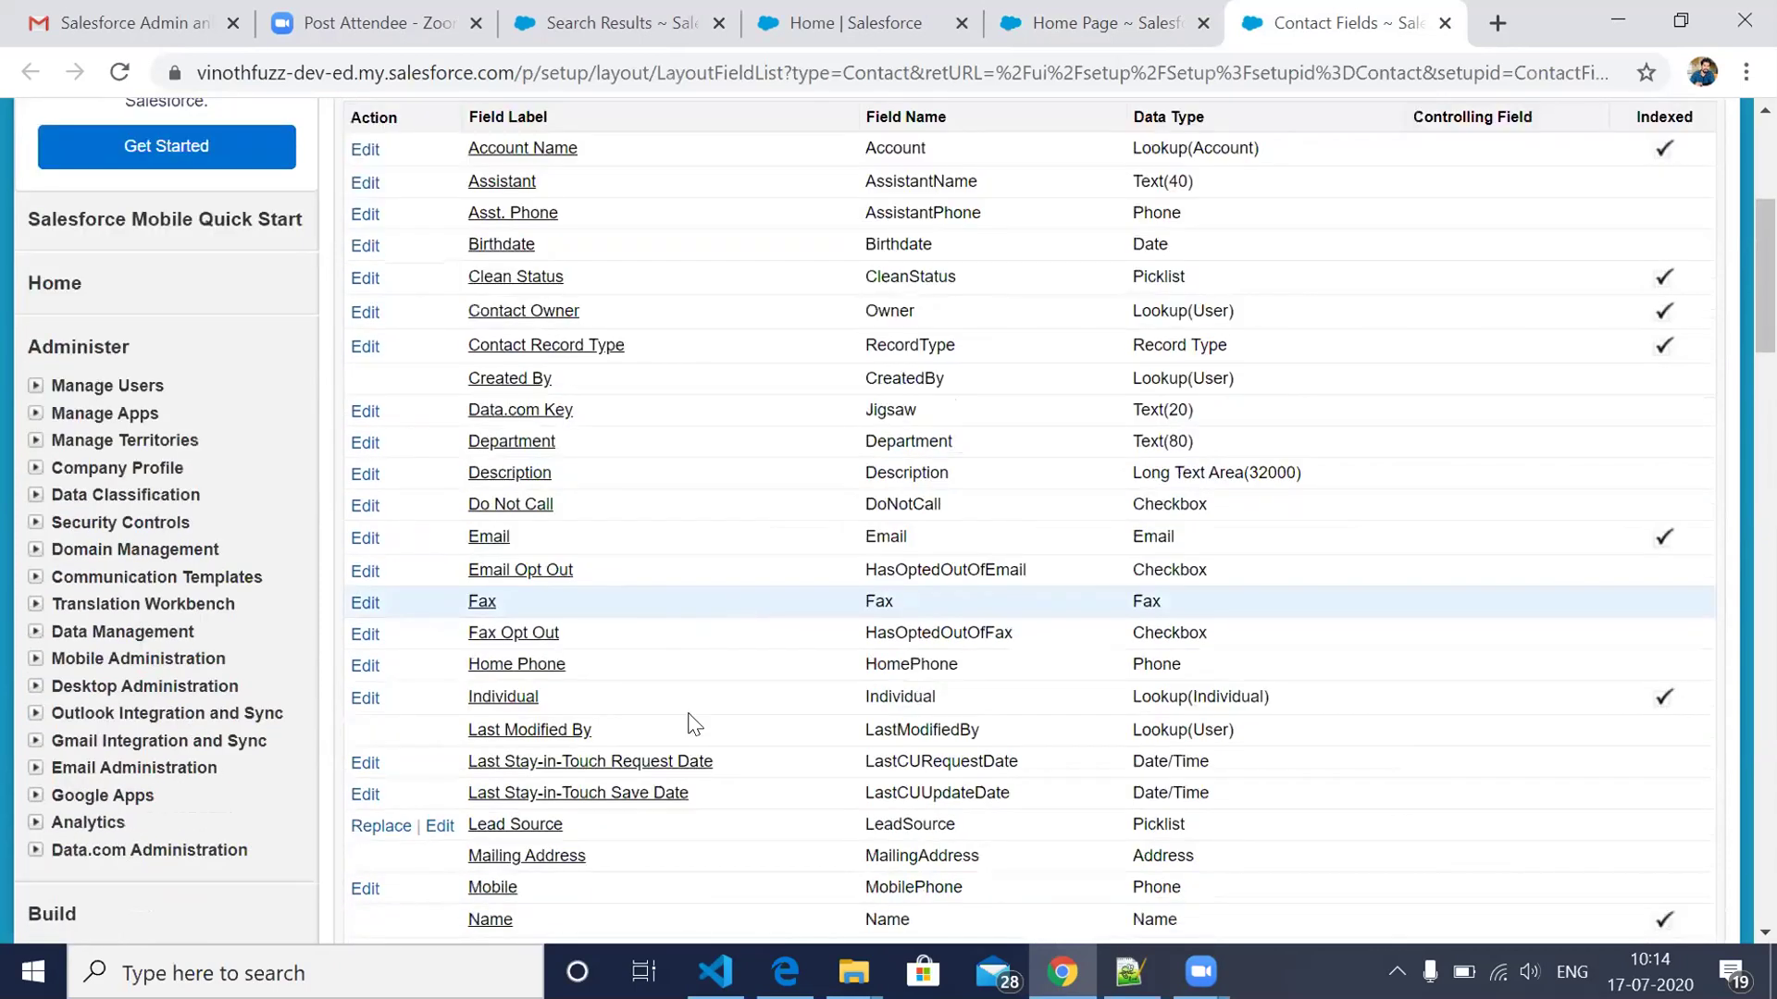
pyautogui.scroll(-1, 694, 724)
pyautogui.scroll(-8, 690, 725)
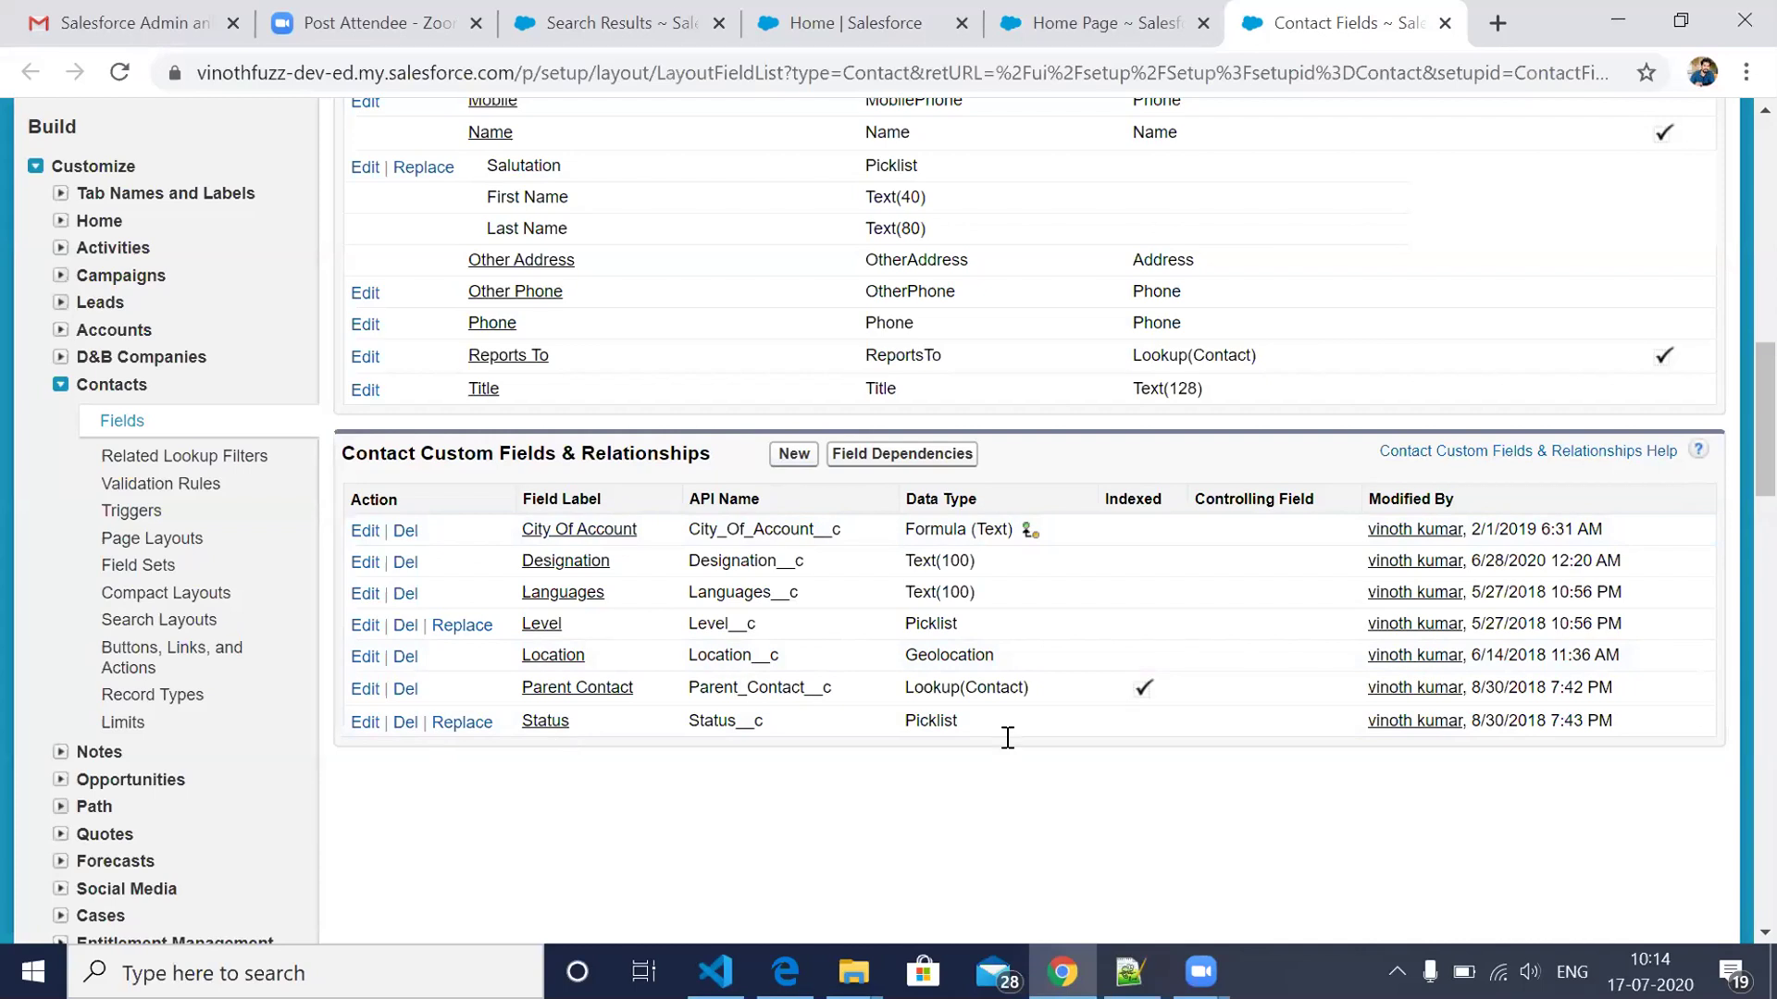
pyautogui.scroll(1, 1163, 541)
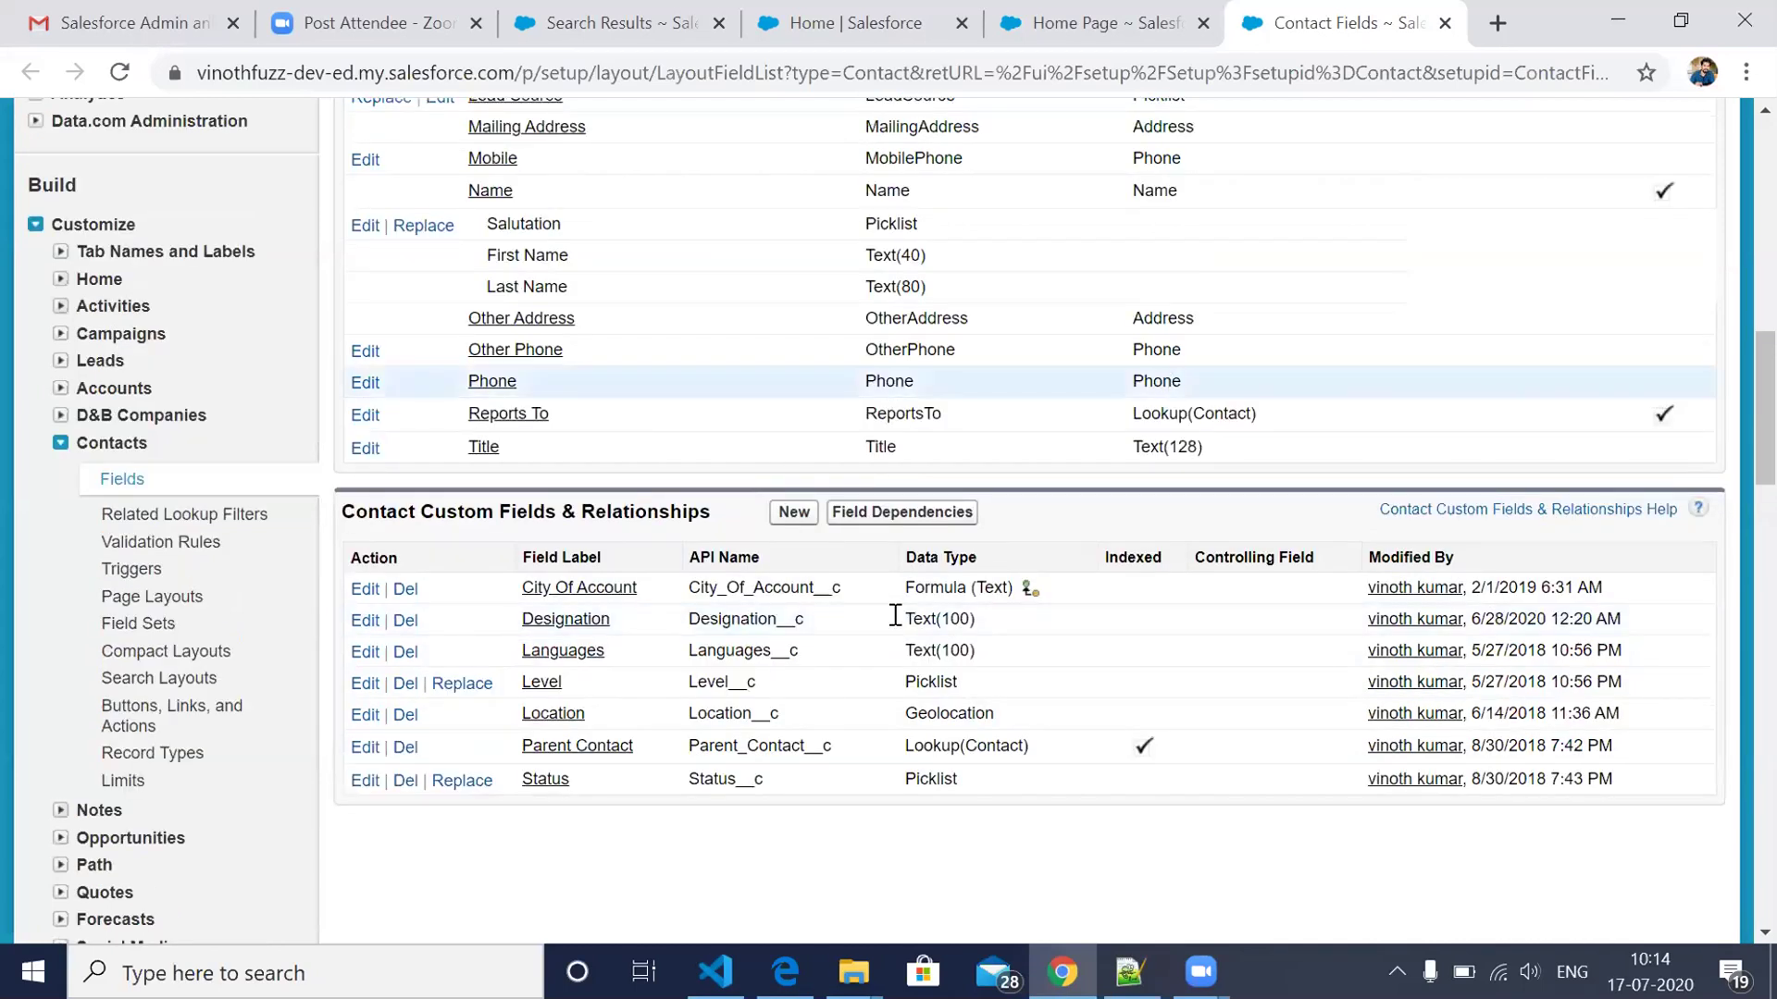
# Step: Compare the API Name column heading of the contact custom fields with the Field Name heading of the standard fields, highlighting both
pyautogui.tripleClick(717, 554)
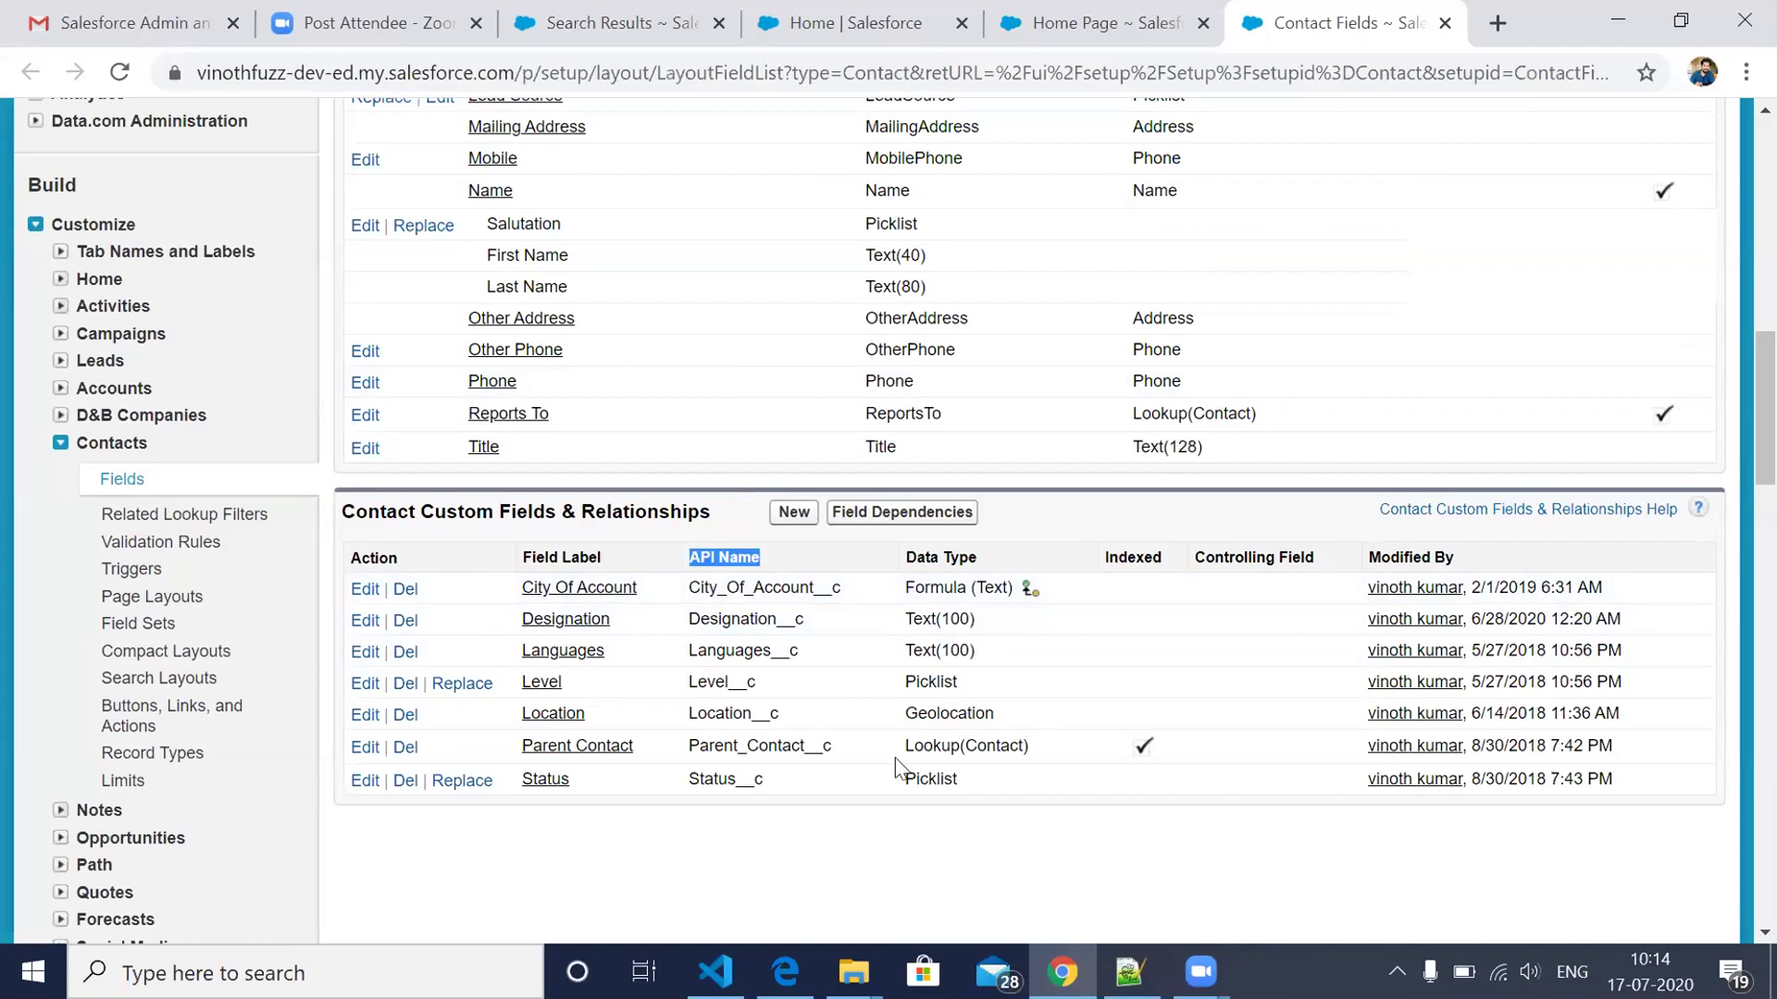
pyautogui.scroll(5, 895, 757)
pyautogui.scroll(8, 898, 758)
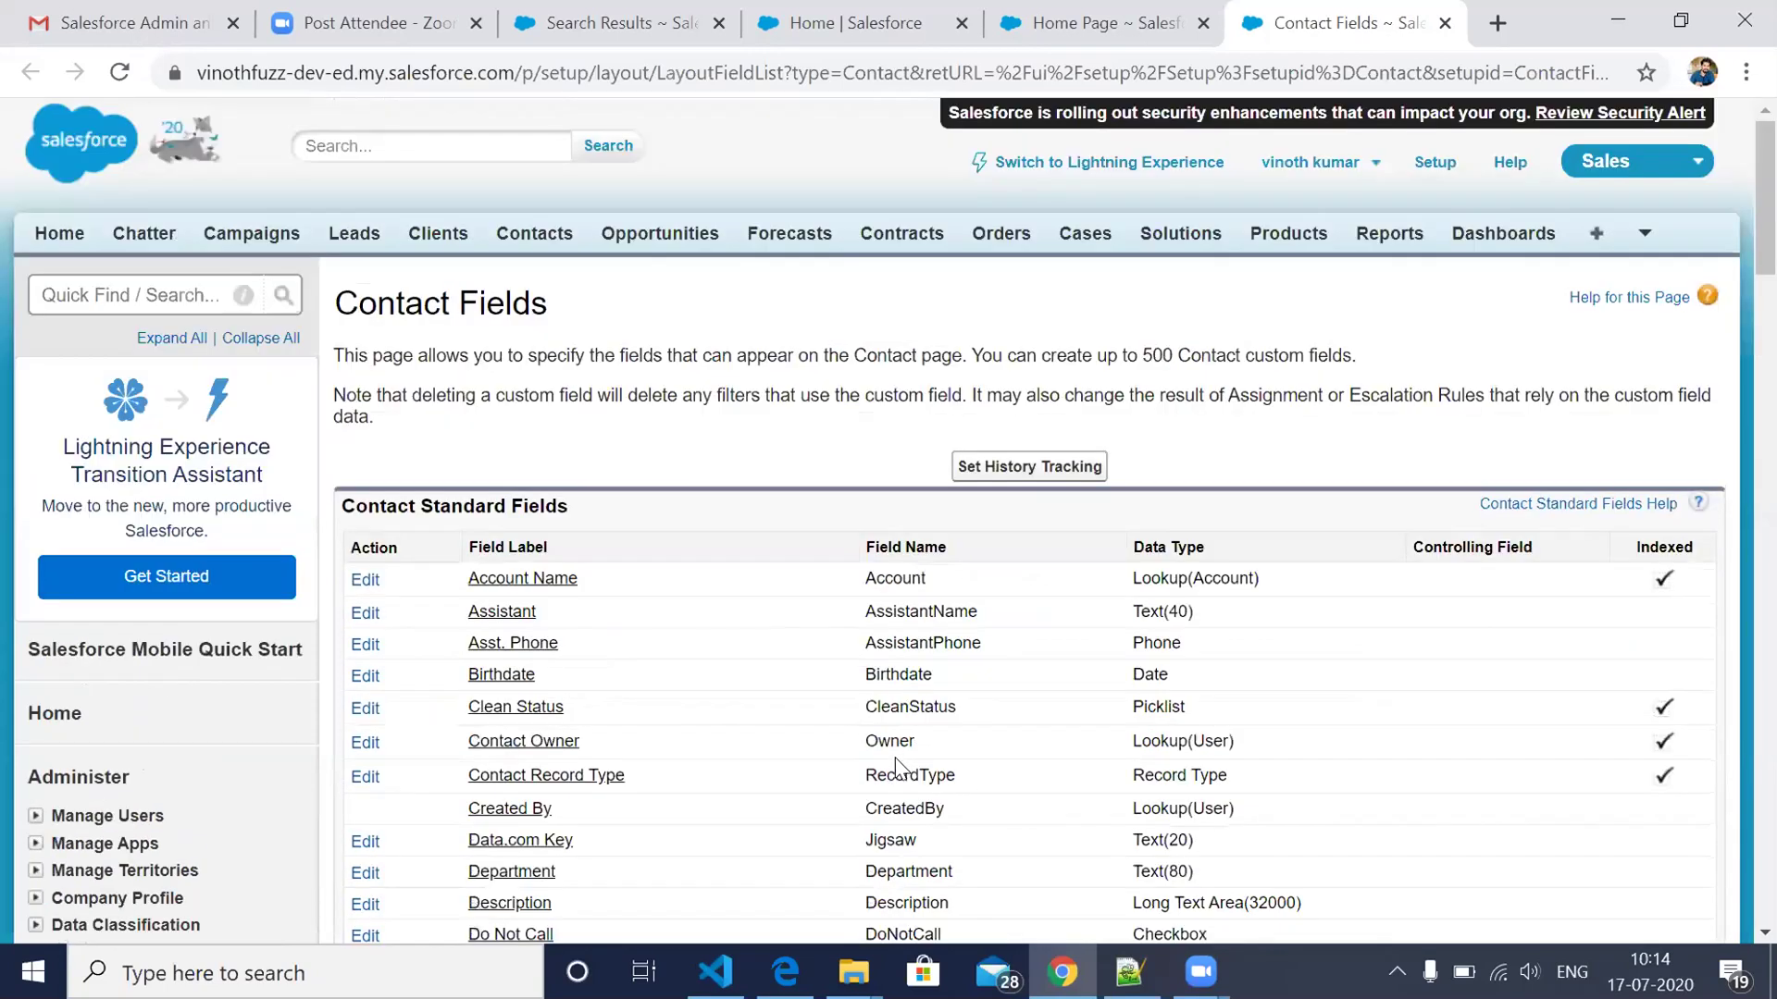
pyautogui.scroll(-10, 774, 681)
pyautogui.scroll(-2, 790, 639)
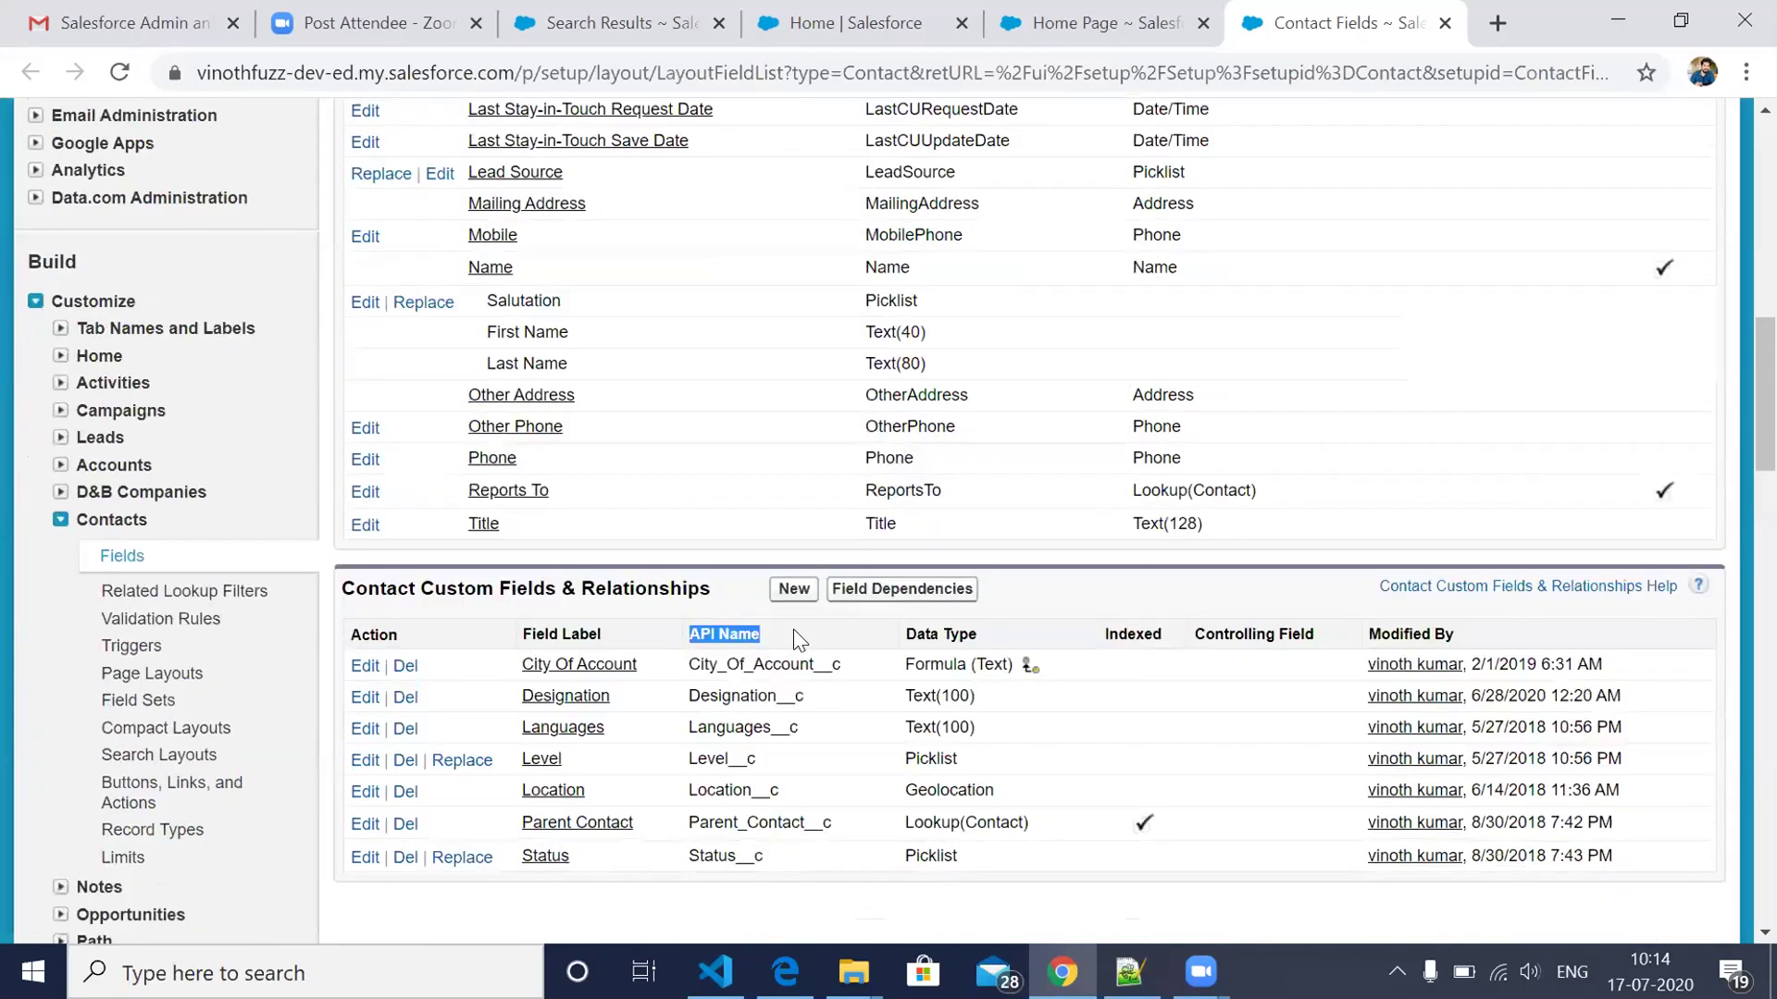
pyautogui.click(690, 633)
pyautogui.moveTo(689, 633); pyautogui.dragTo(750, 632)
pyautogui.scroll(6, 860, 532)
pyautogui.scroll(5, 869, 541)
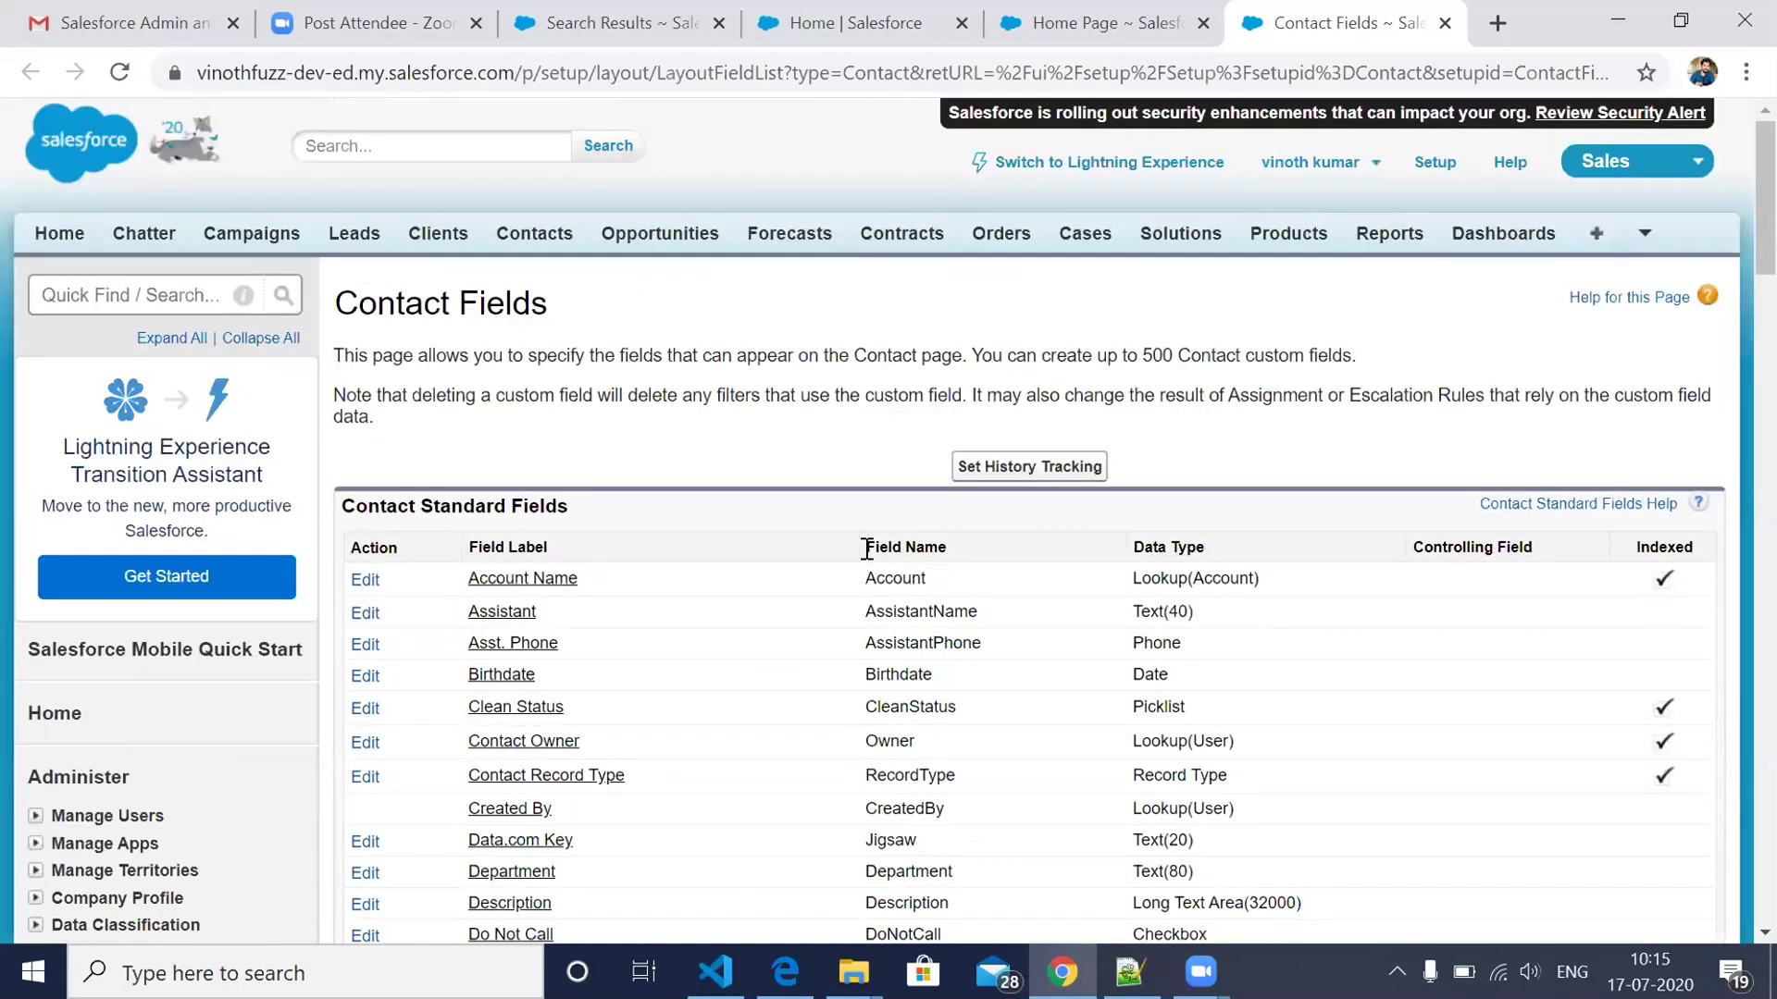
pyautogui.moveTo(946, 549); pyautogui.dragTo(864, 548)
pyautogui.scroll(-1, 717, 758)
pyautogui.scroll(-4, 717, 759)
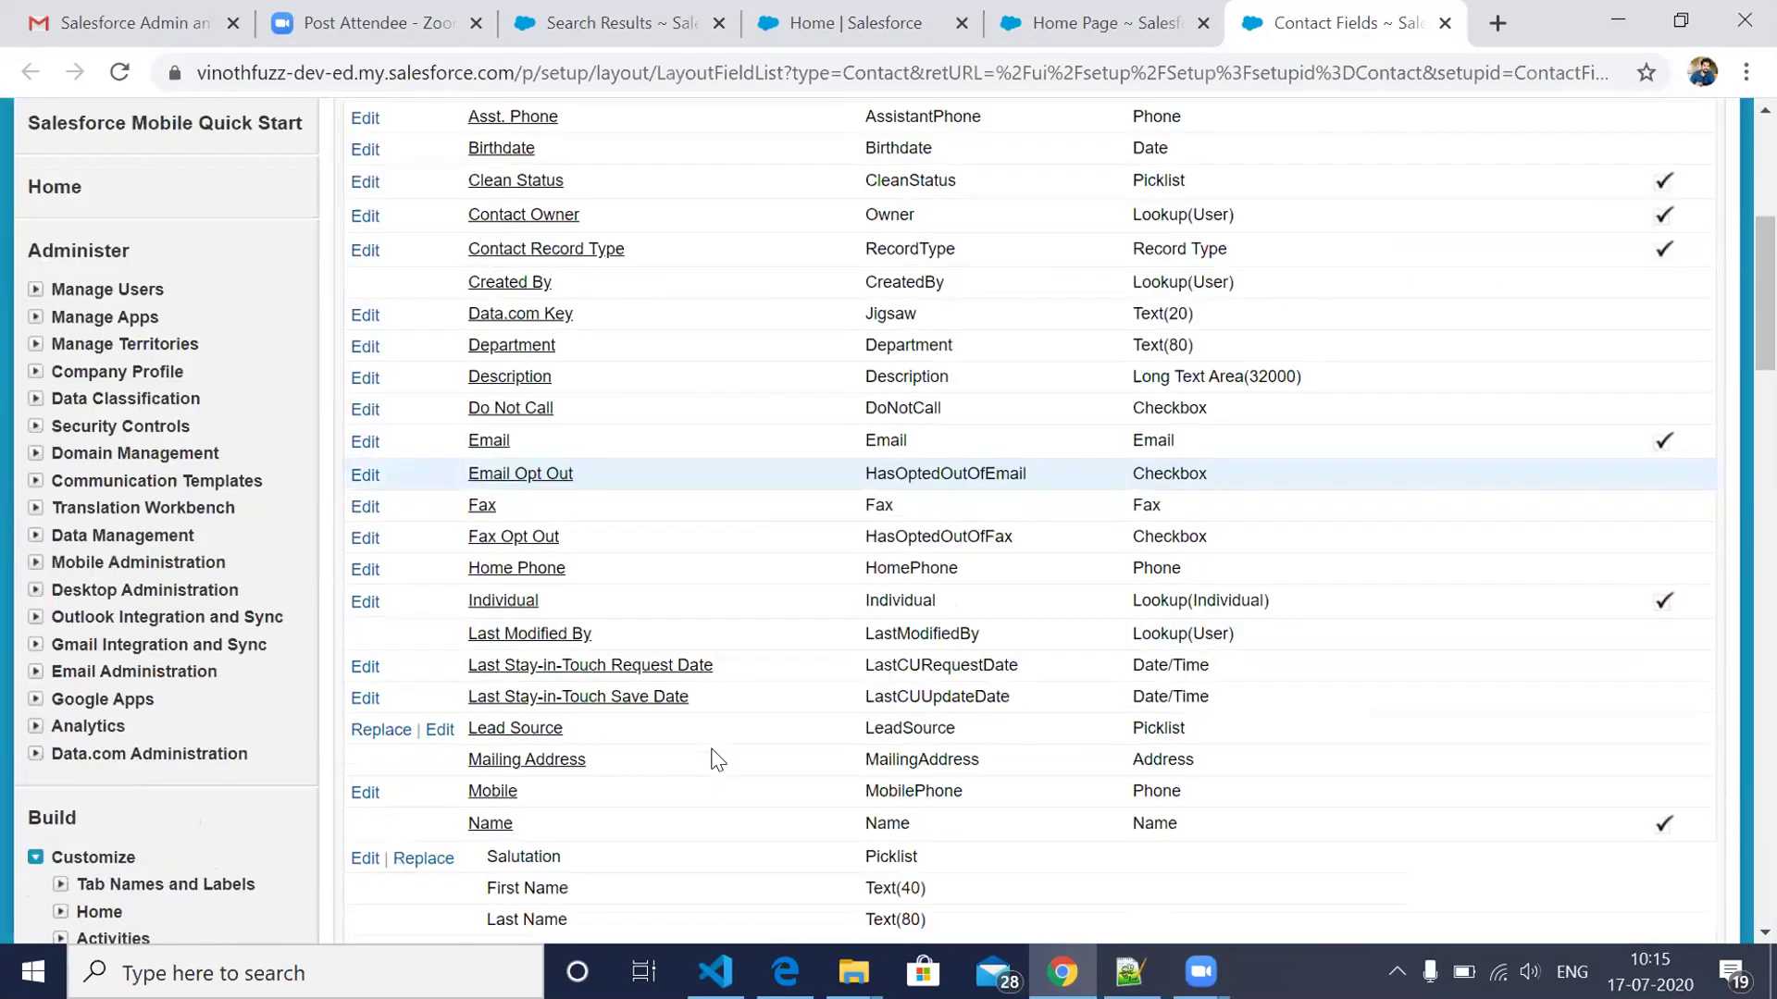
pyautogui.scroll(-5, 718, 758)
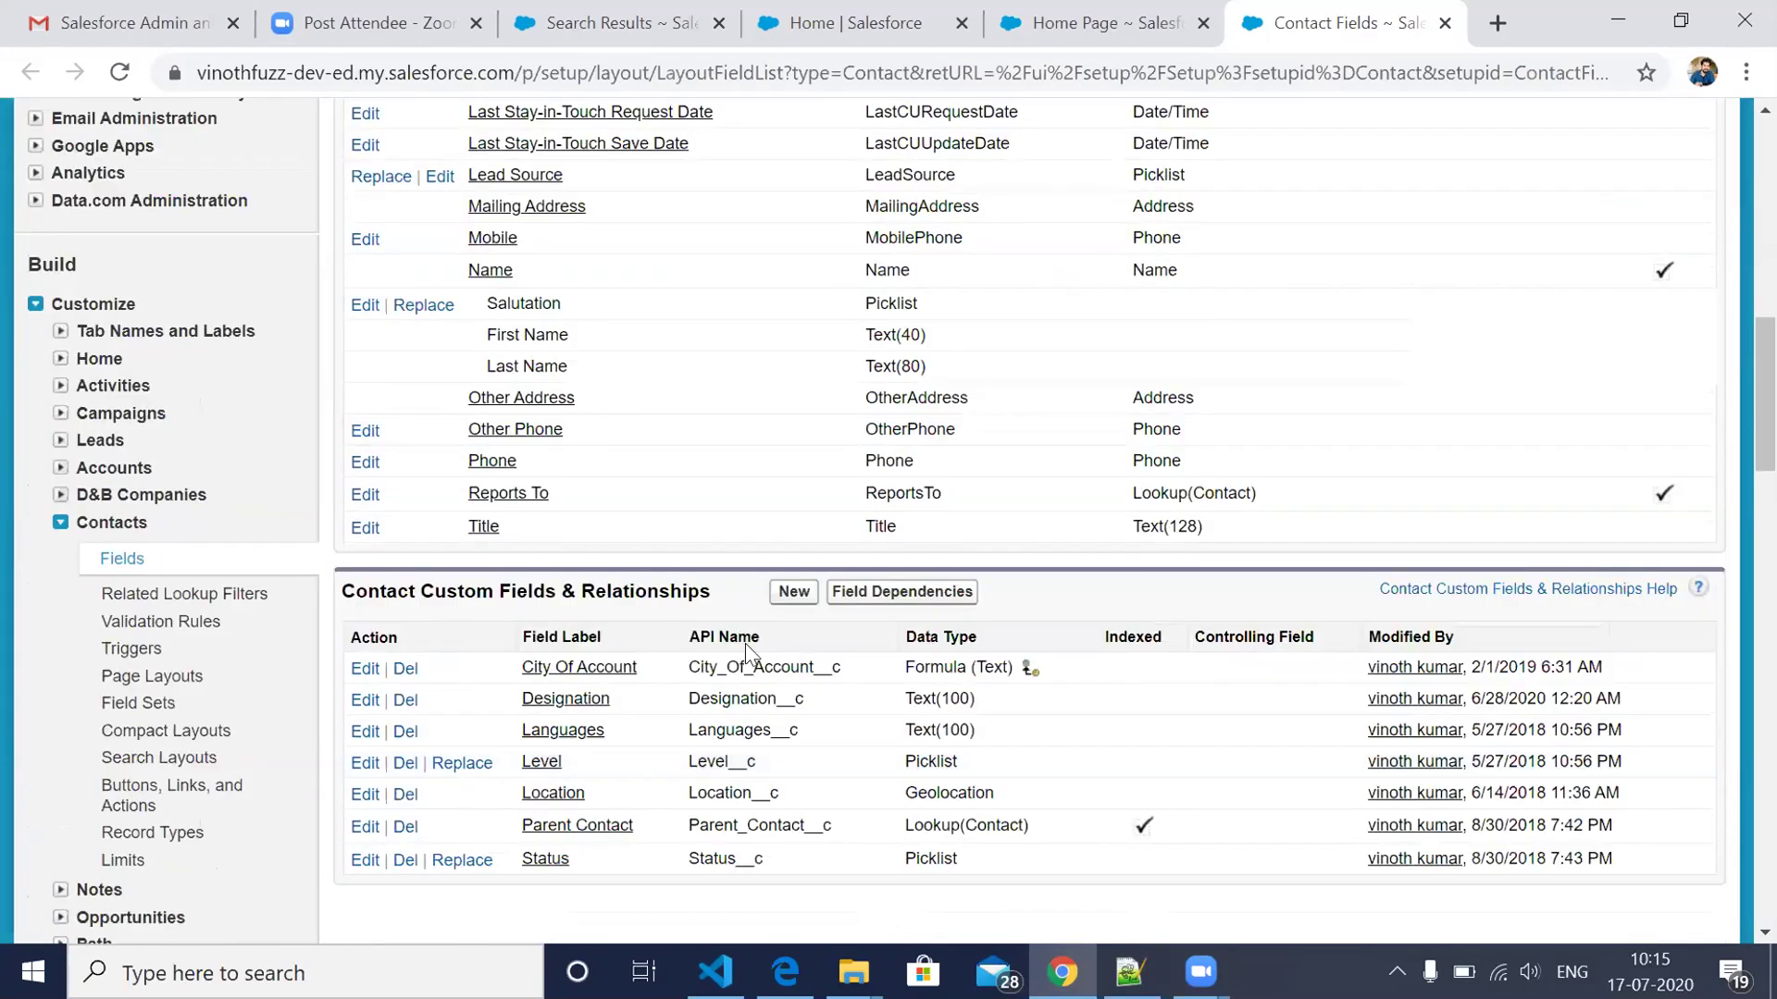
pyautogui.scroll(10, 748, 652)
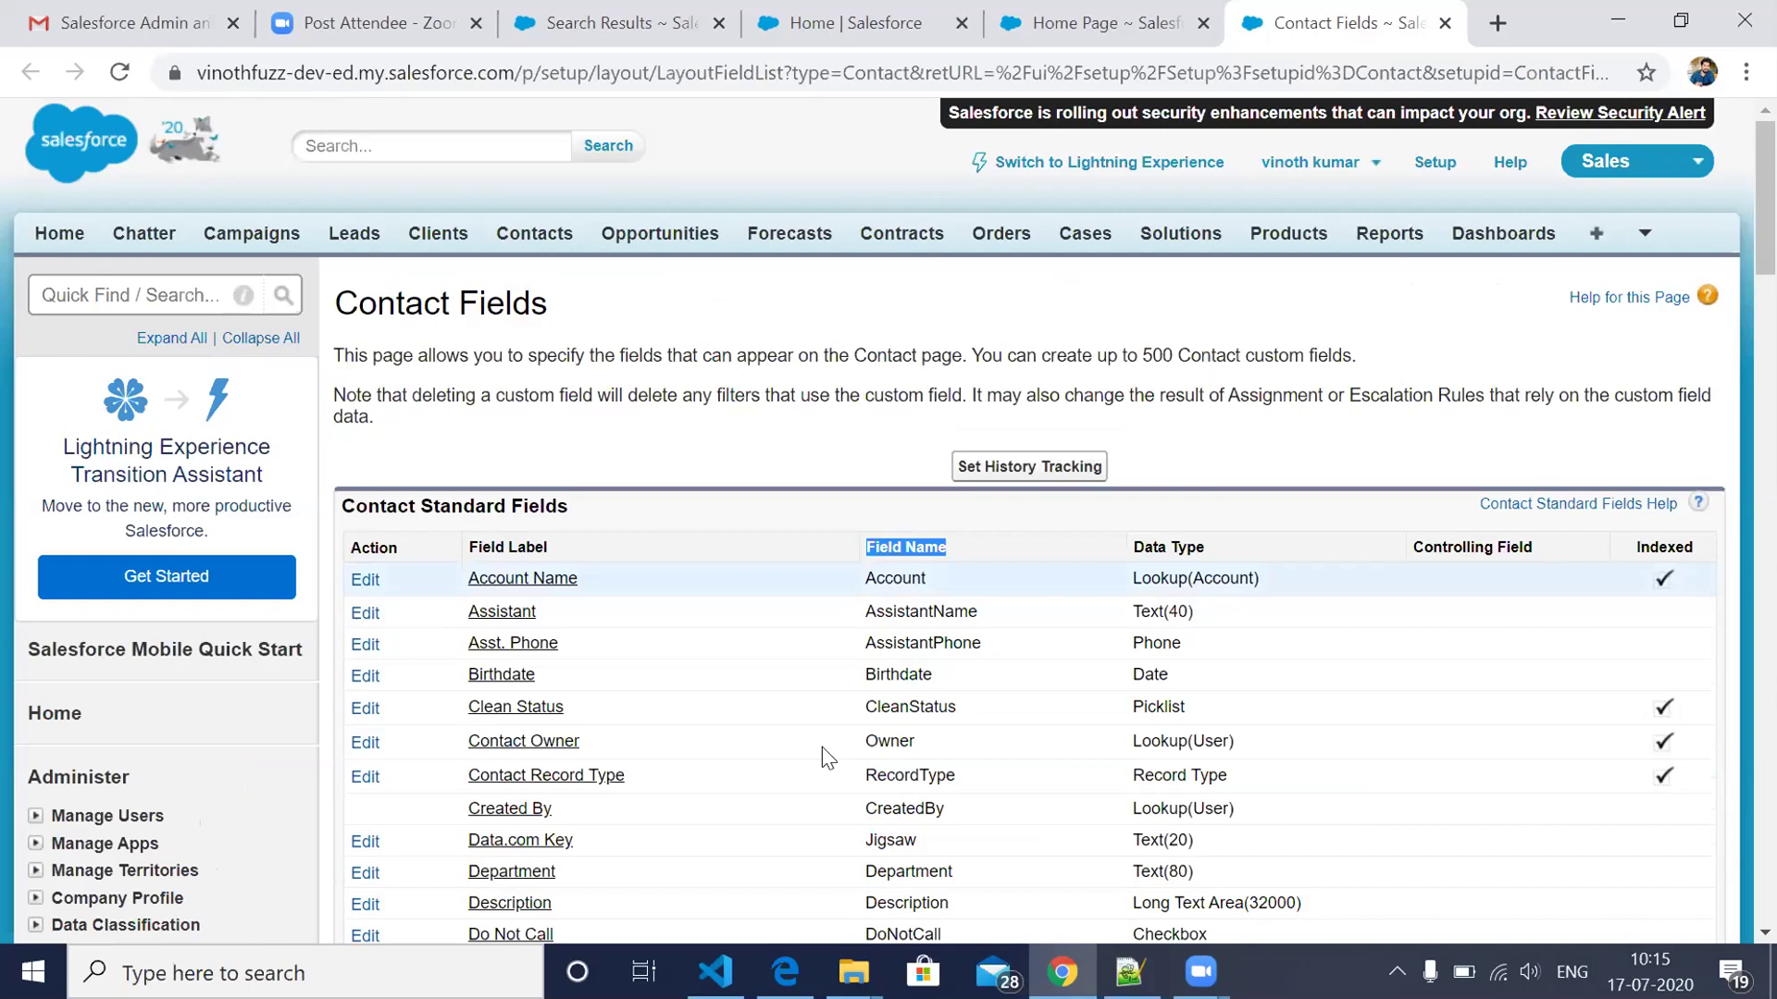
# Step: Highlight the City Of Account and Languages field labels in the contact custom fields list
pyautogui.scroll(-6, 823, 747)
pyautogui.scroll(-5, 823, 748)
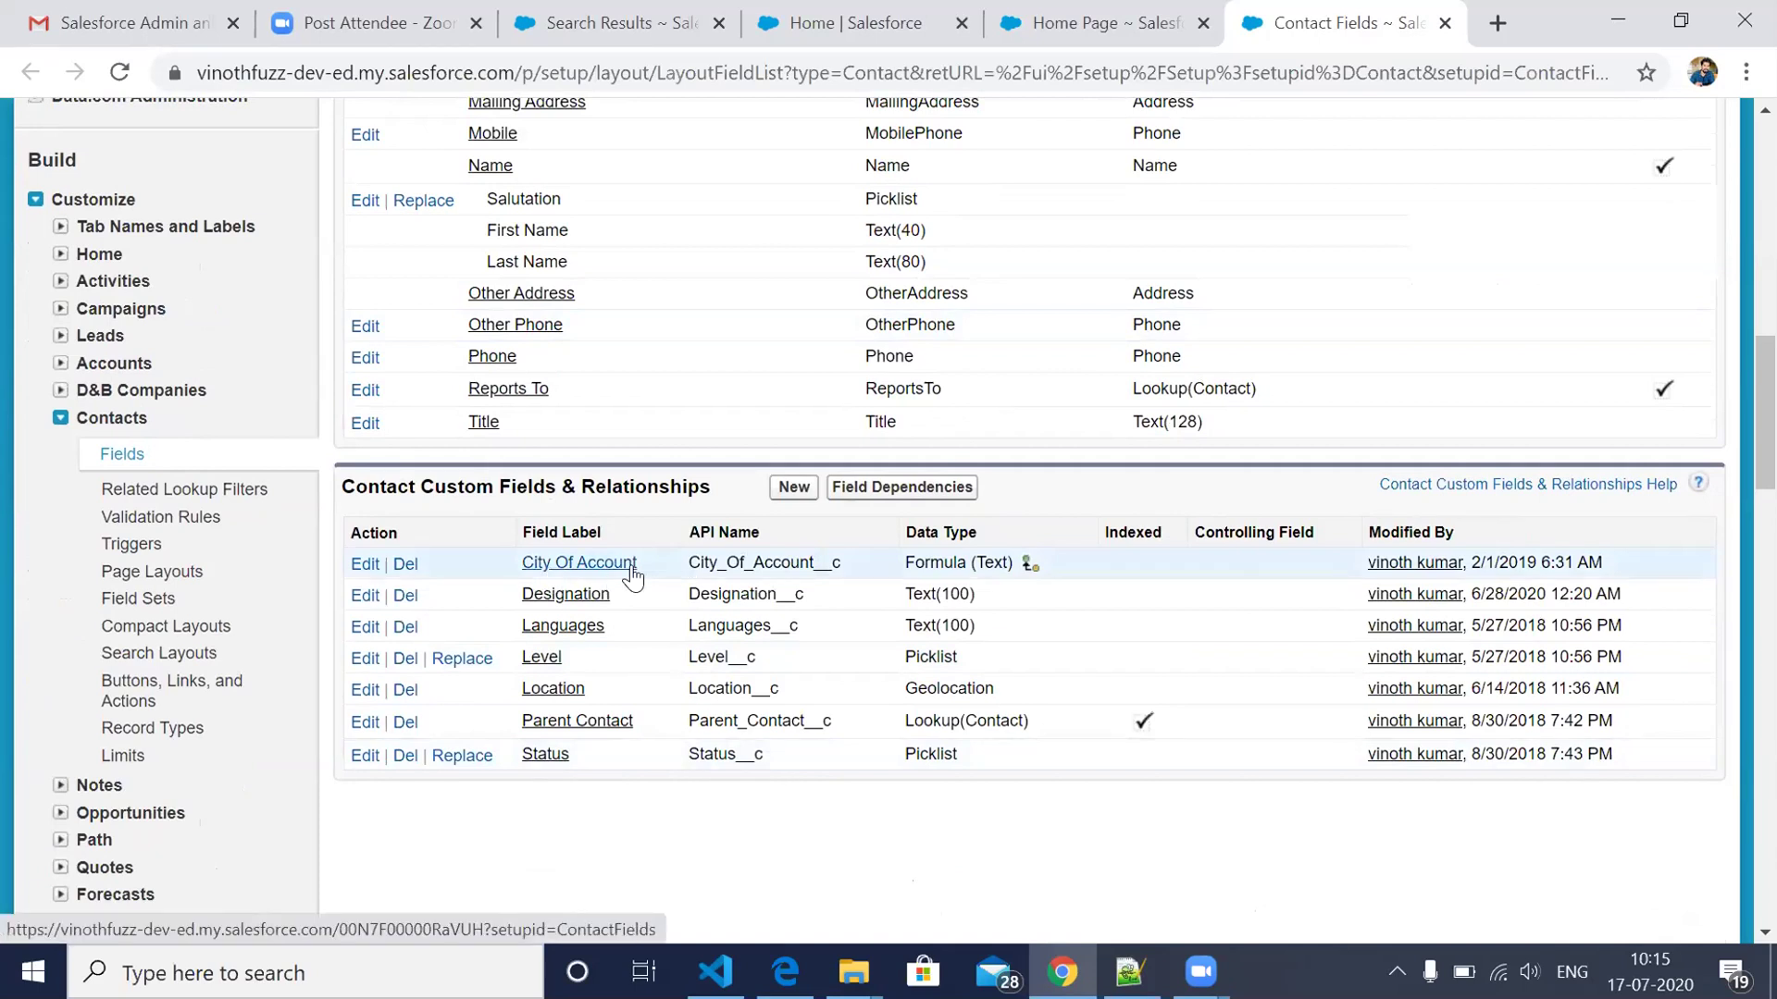
pyautogui.moveTo(631, 558); pyautogui.dragTo(556, 561)
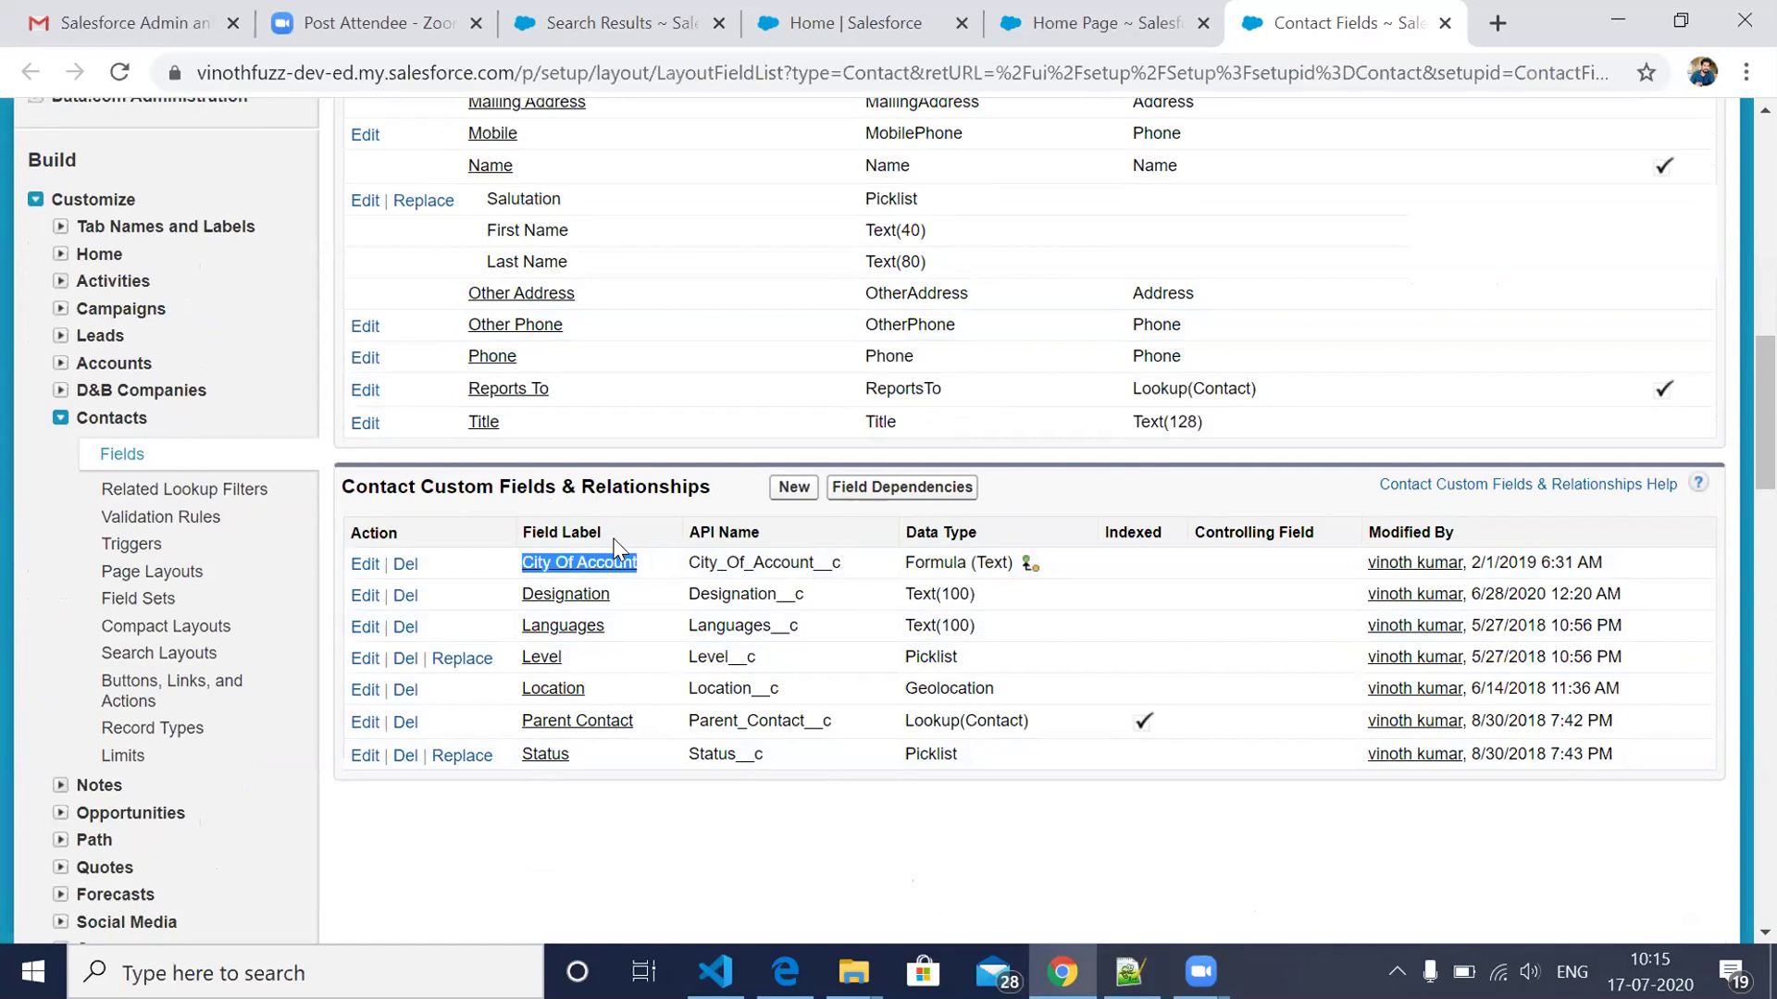
pyautogui.click(520, 586)
pyautogui.moveTo(520, 585); pyautogui.dragTo(513, 622)
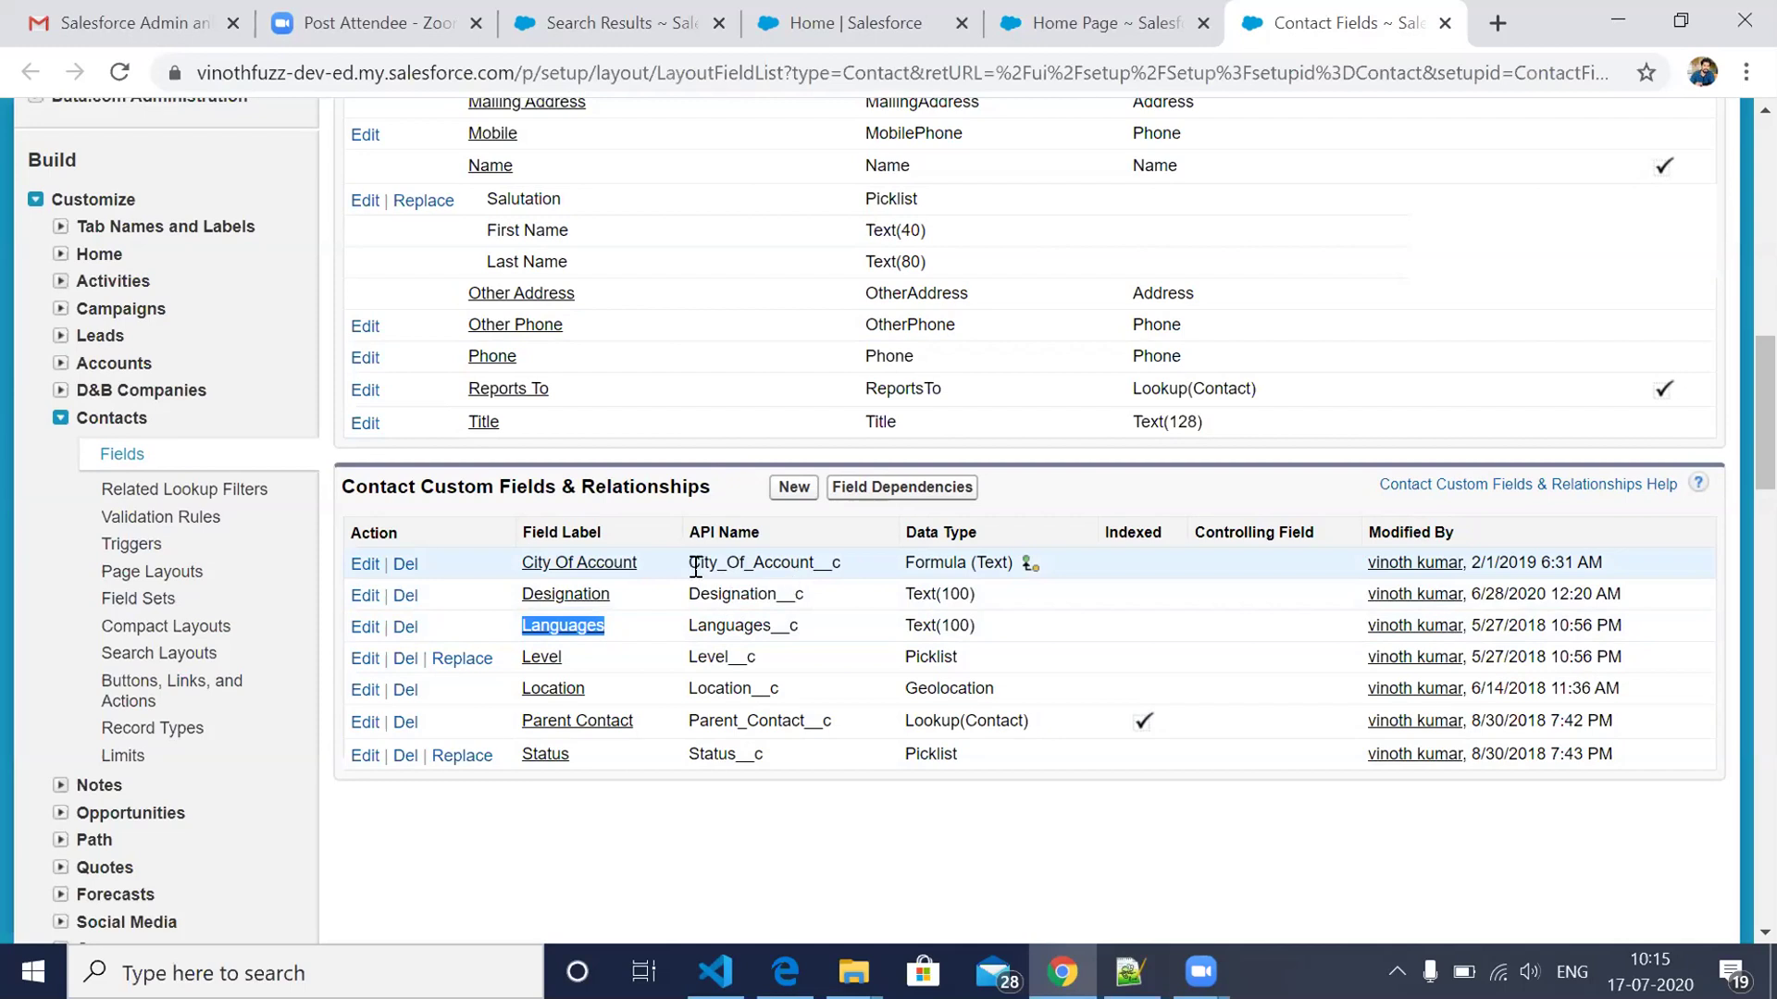
# Step: Compare custom field labels with their API names, highlighting City_Of_Account__c, the City Of Account and Designation labels, and Languages__c
pyautogui.doubleClick(837, 567)
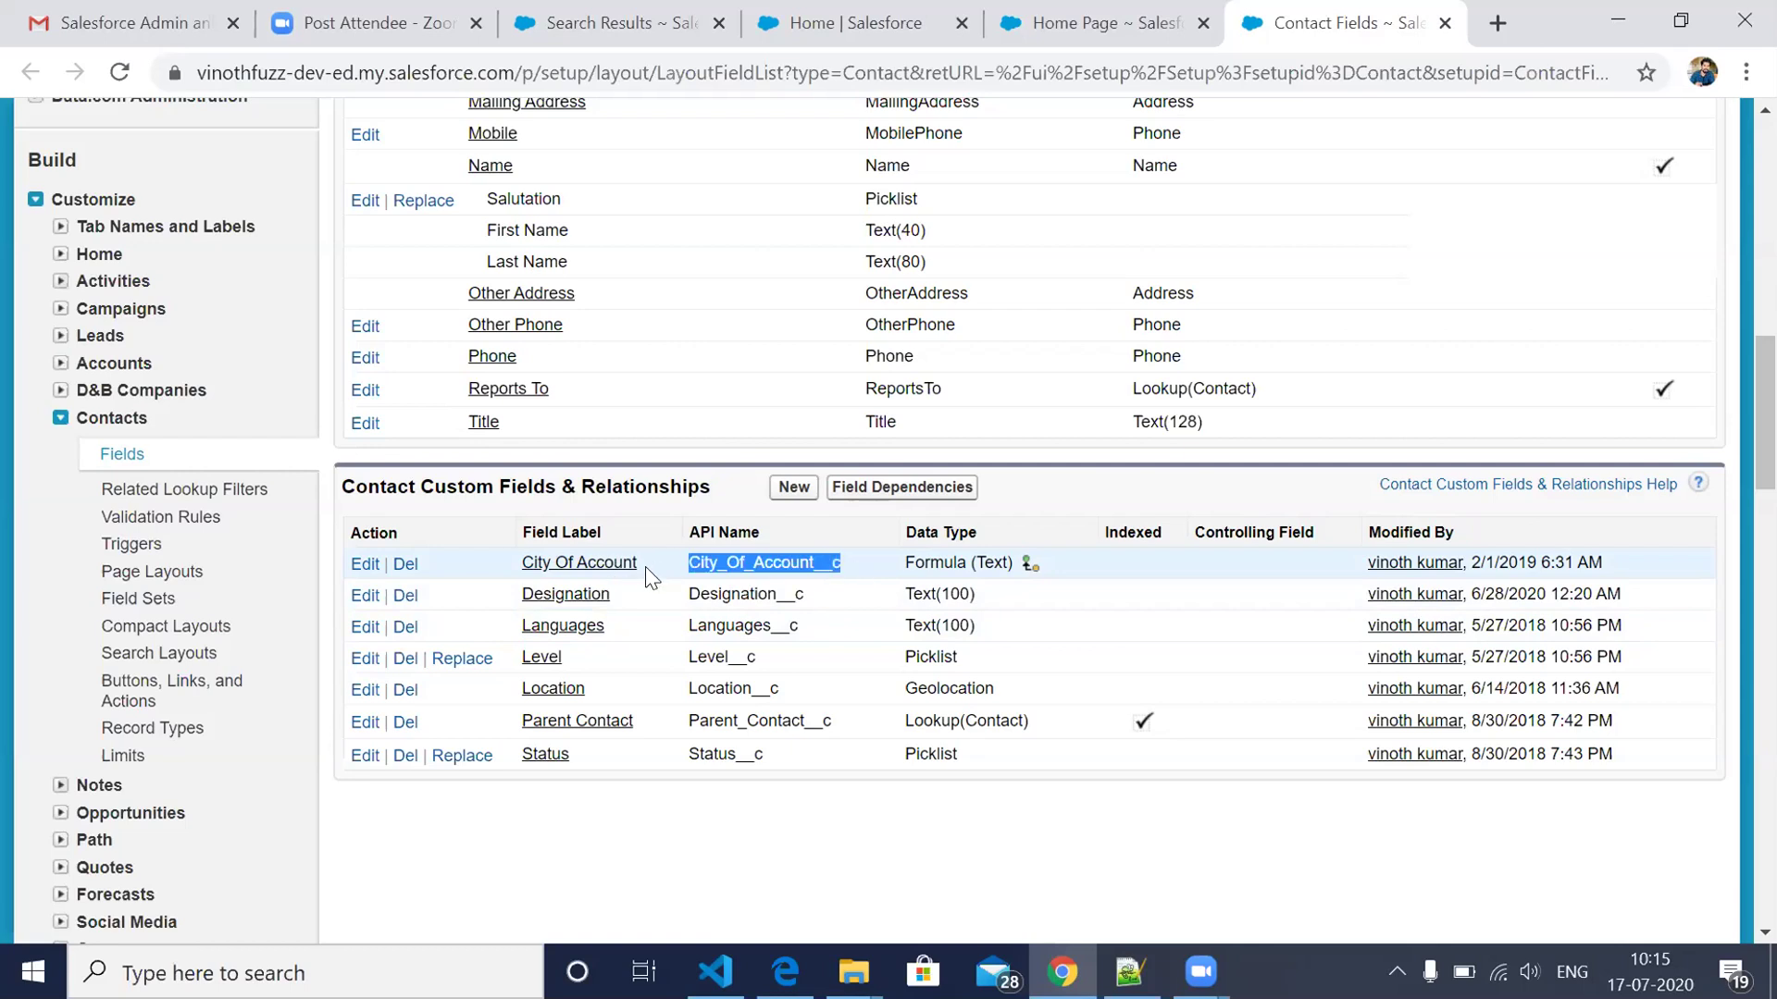
pyautogui.tripleClick(512, 566)
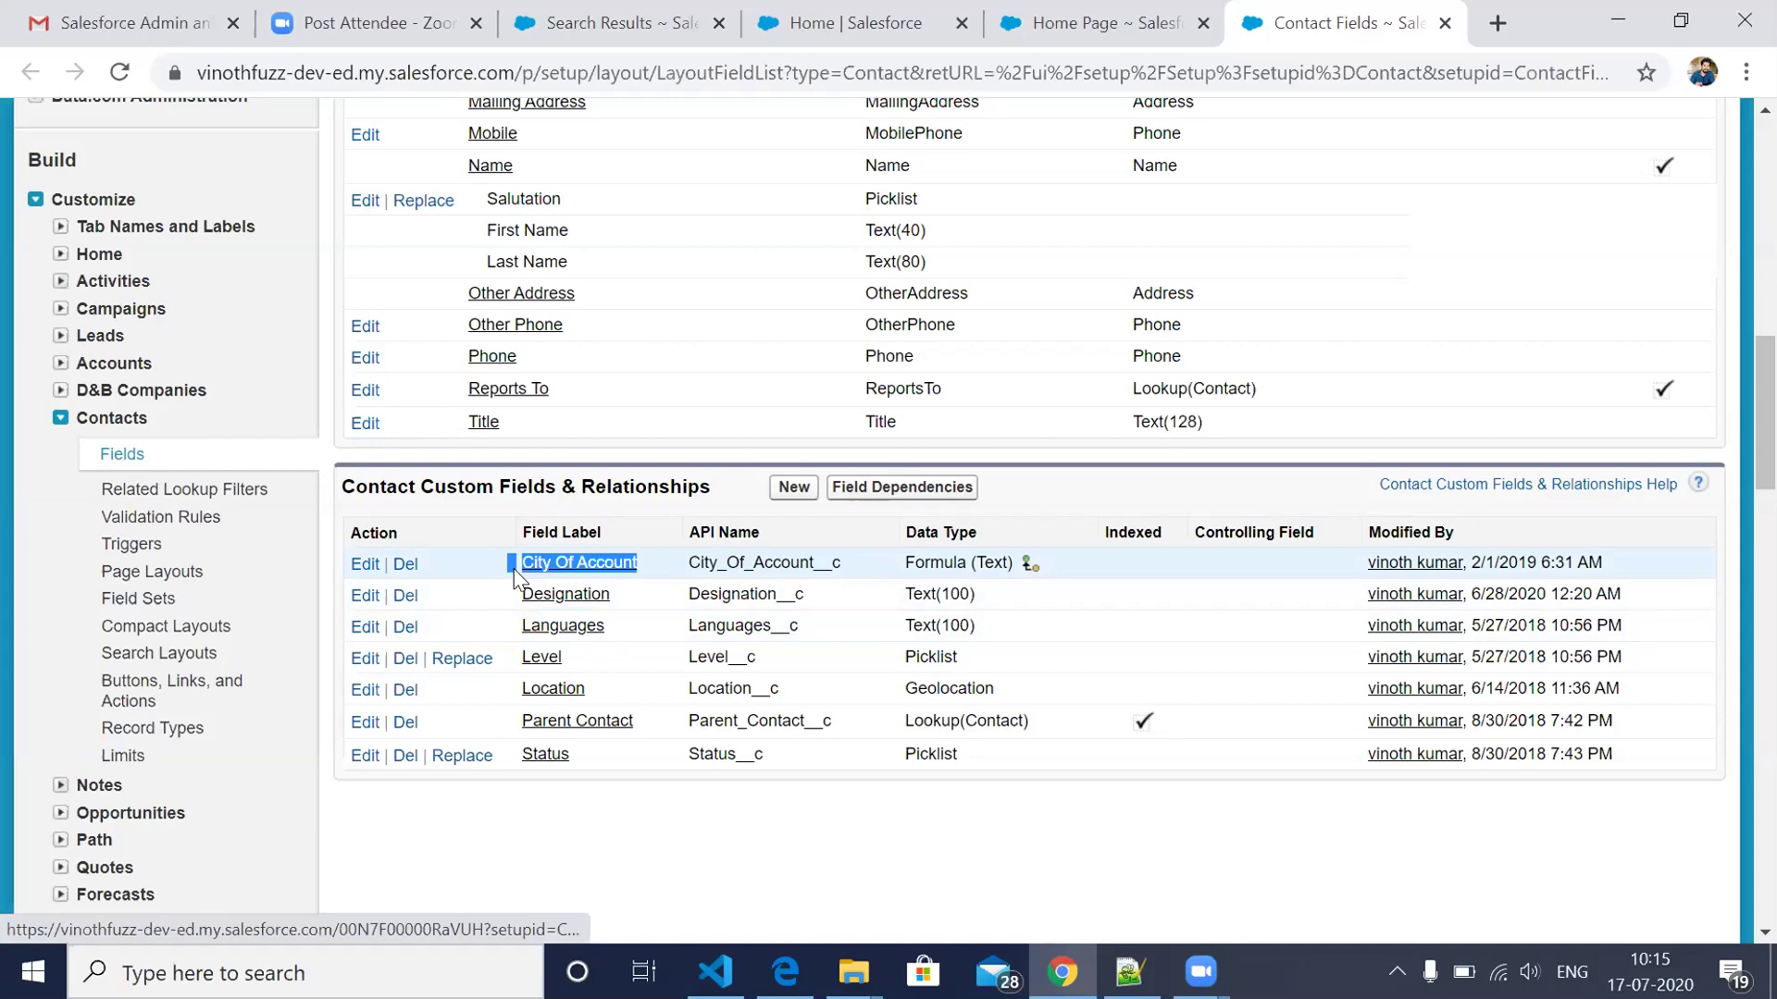
pyautogui.click(665, 614)
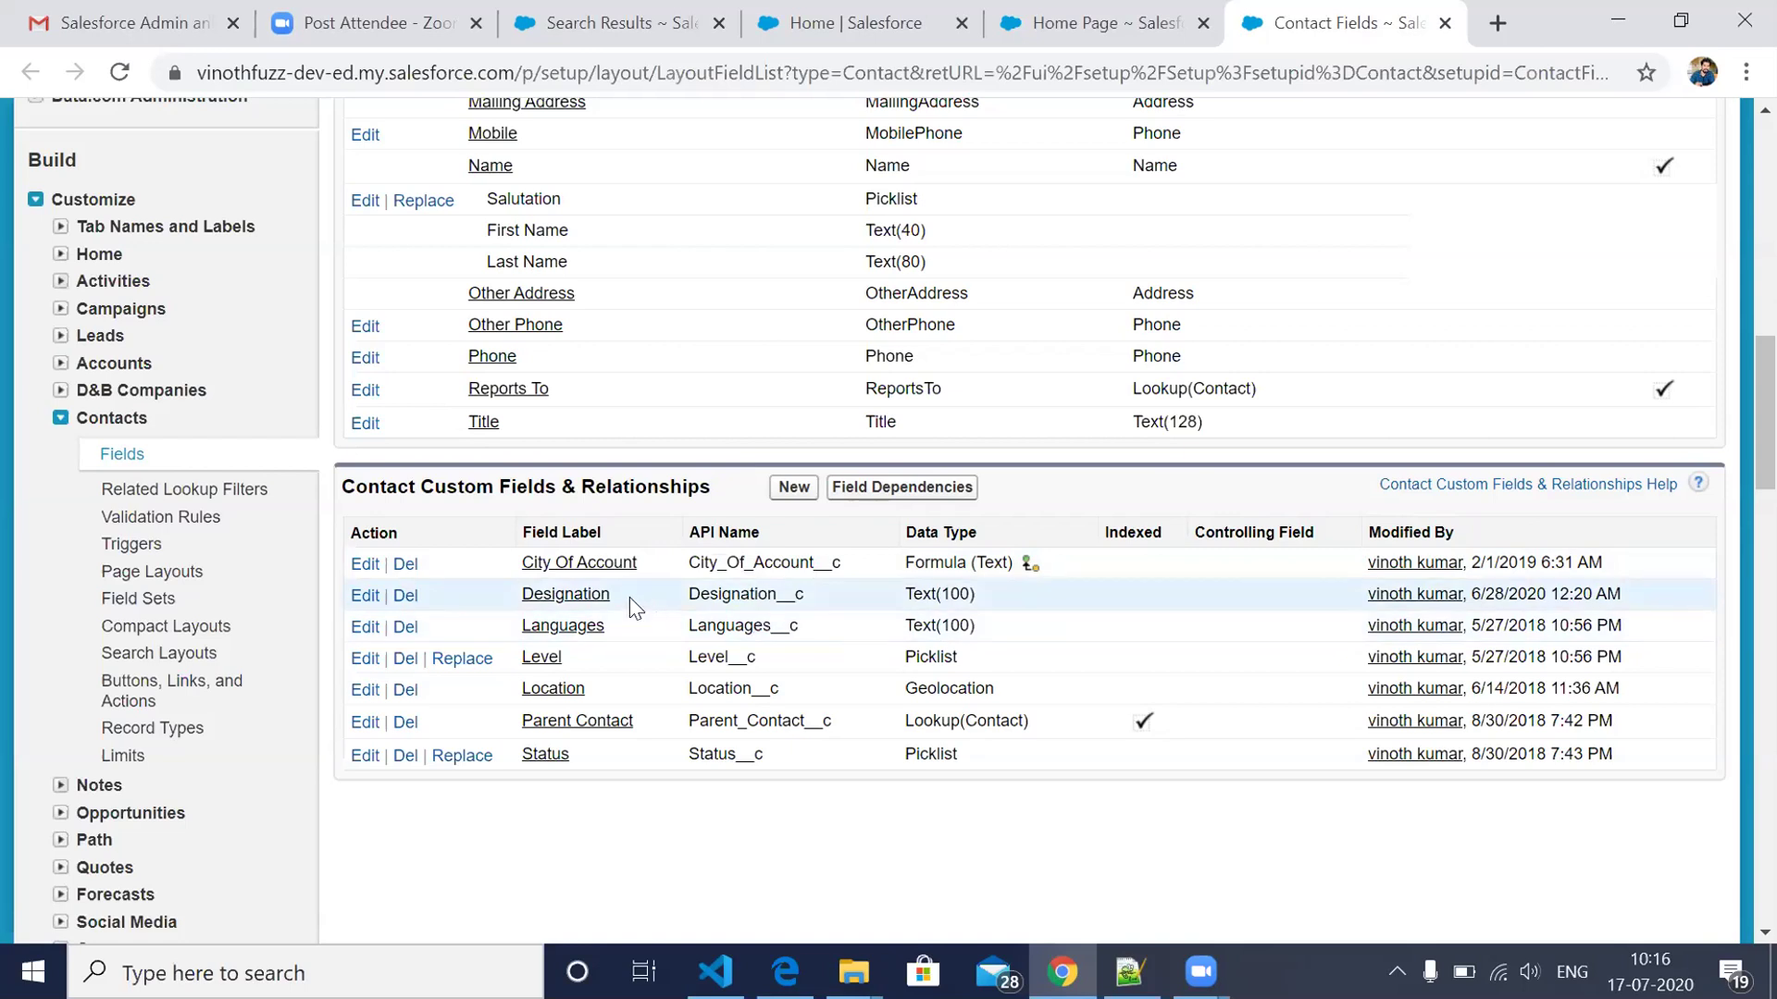
pyautogui.moveTo(521, 595); pyautogui.dragTo(611, 597)
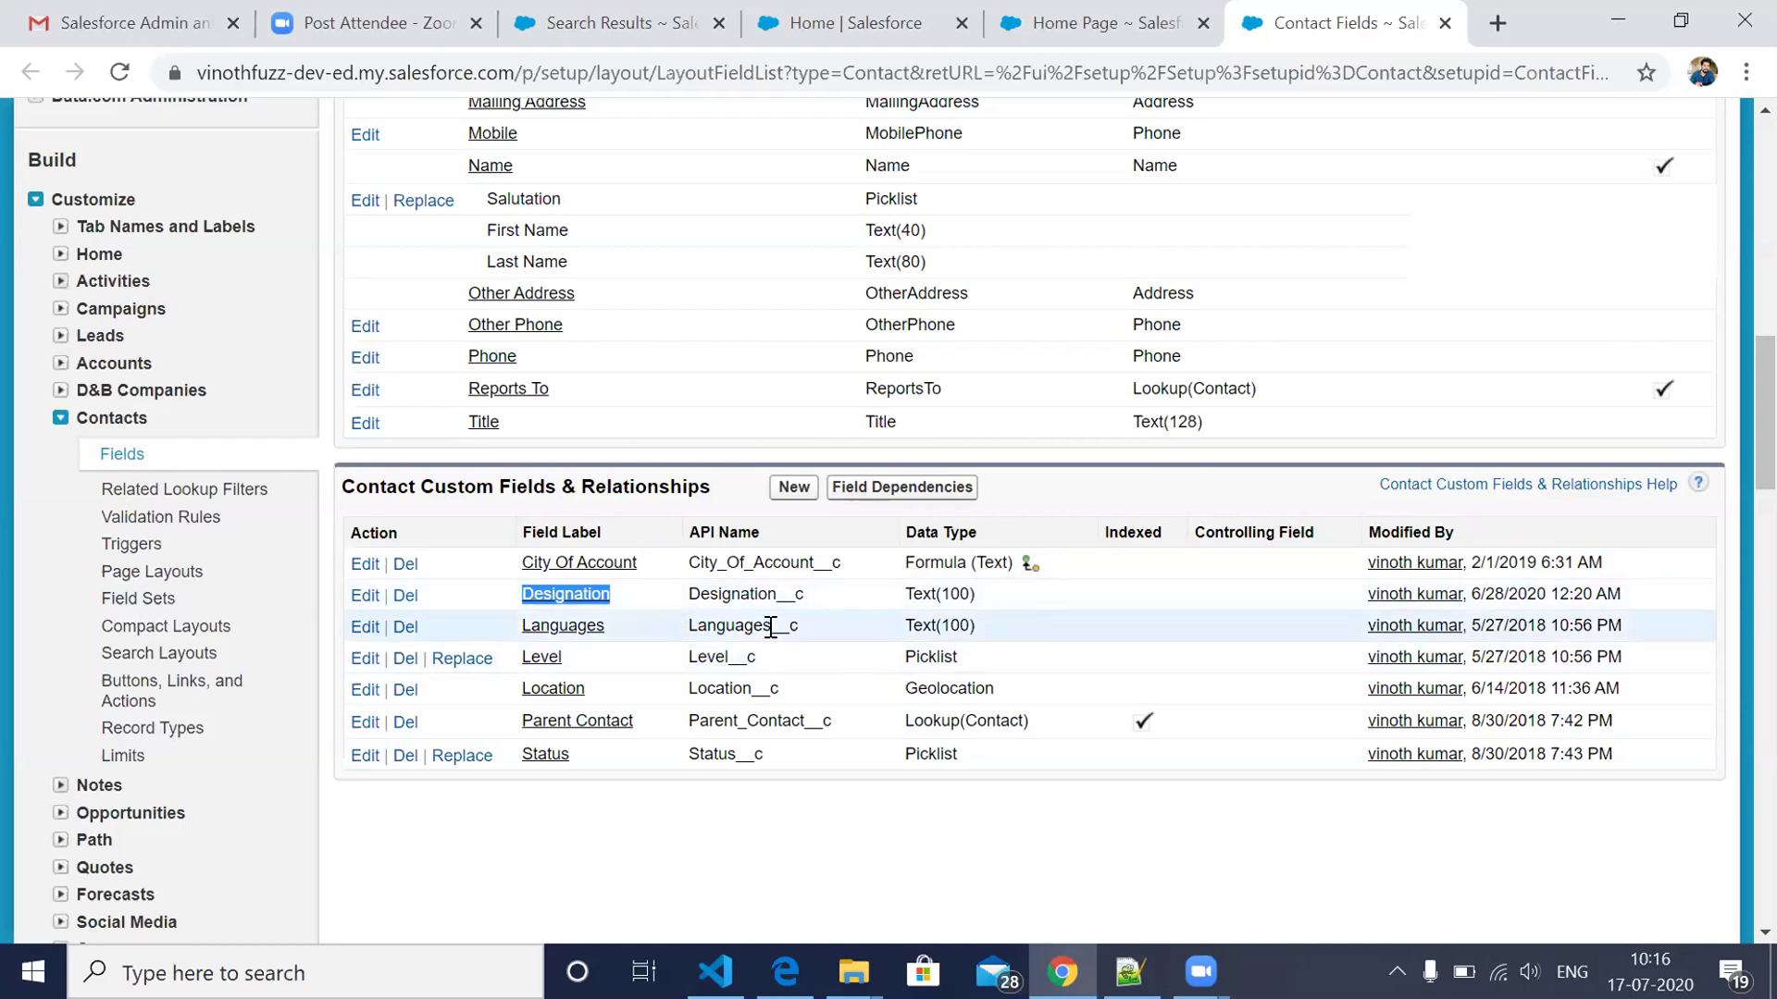
pyautogui.moveTo(817, 593); pyautogui.dragTo(797, 632)
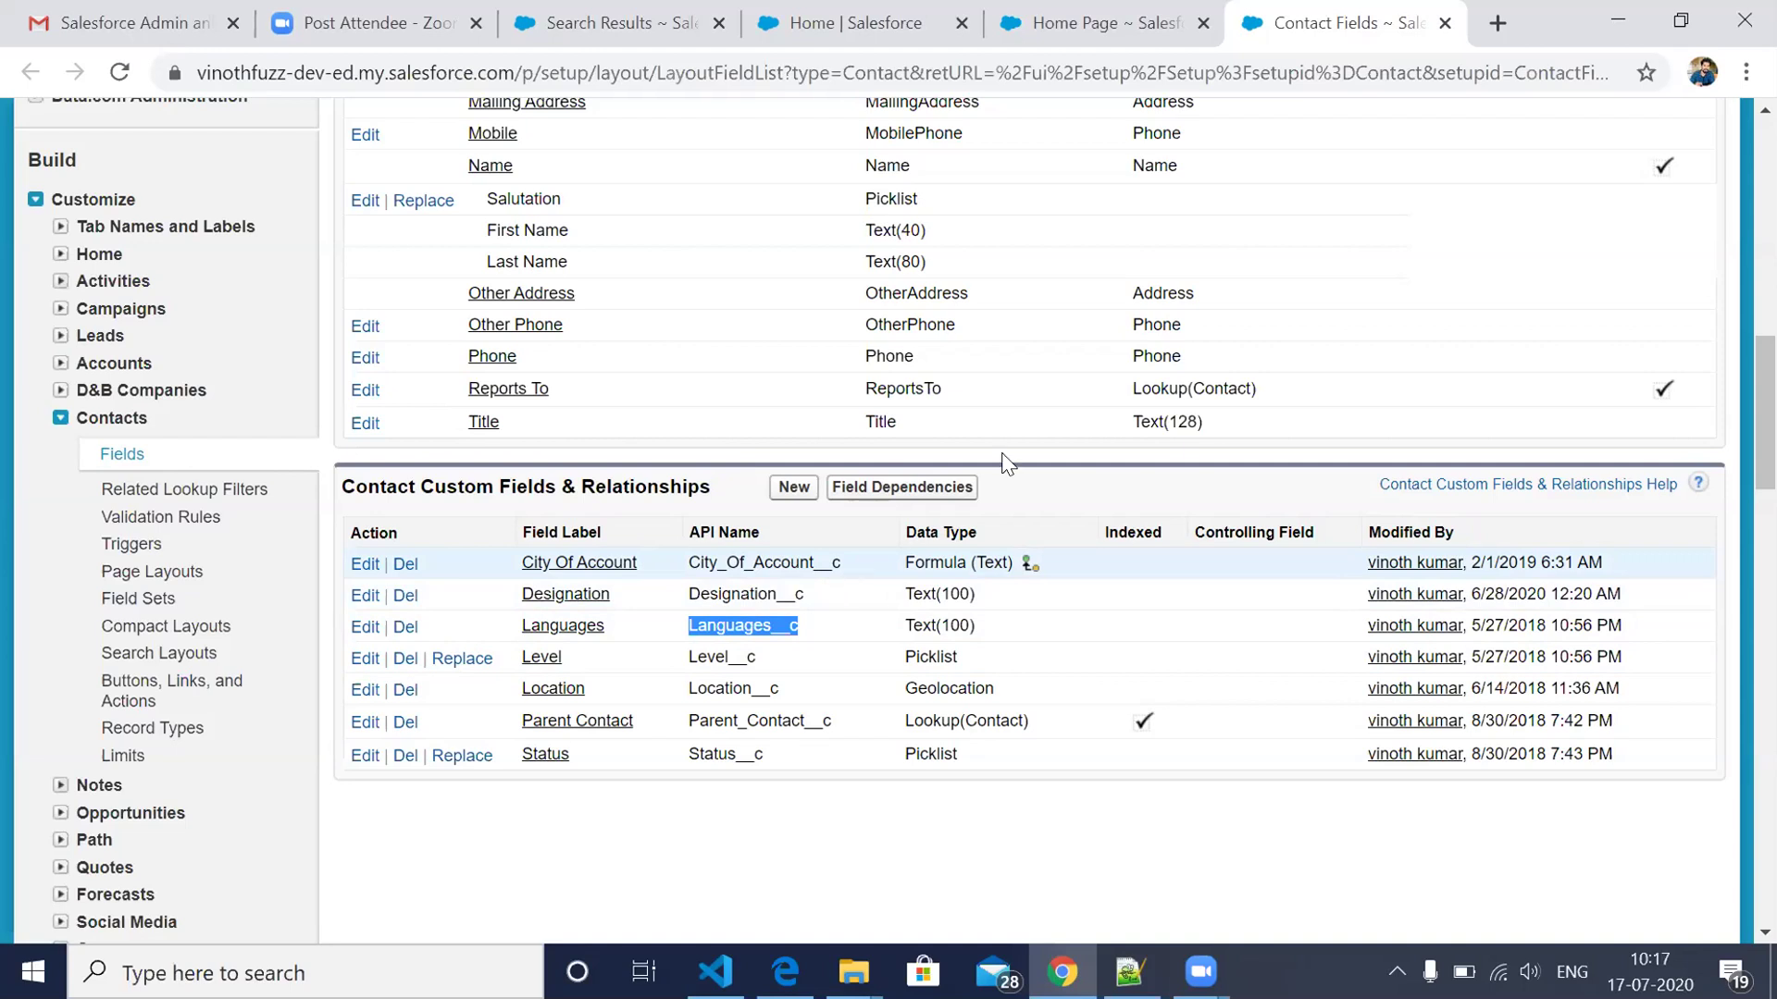
# Step: Compare the Field Name values of the contact standard fields with the API names of the custom fields, highlighting Account
pyautogui.scroll(3, 1007, 463)
pyautogui.scroll(4, 1006, 463)
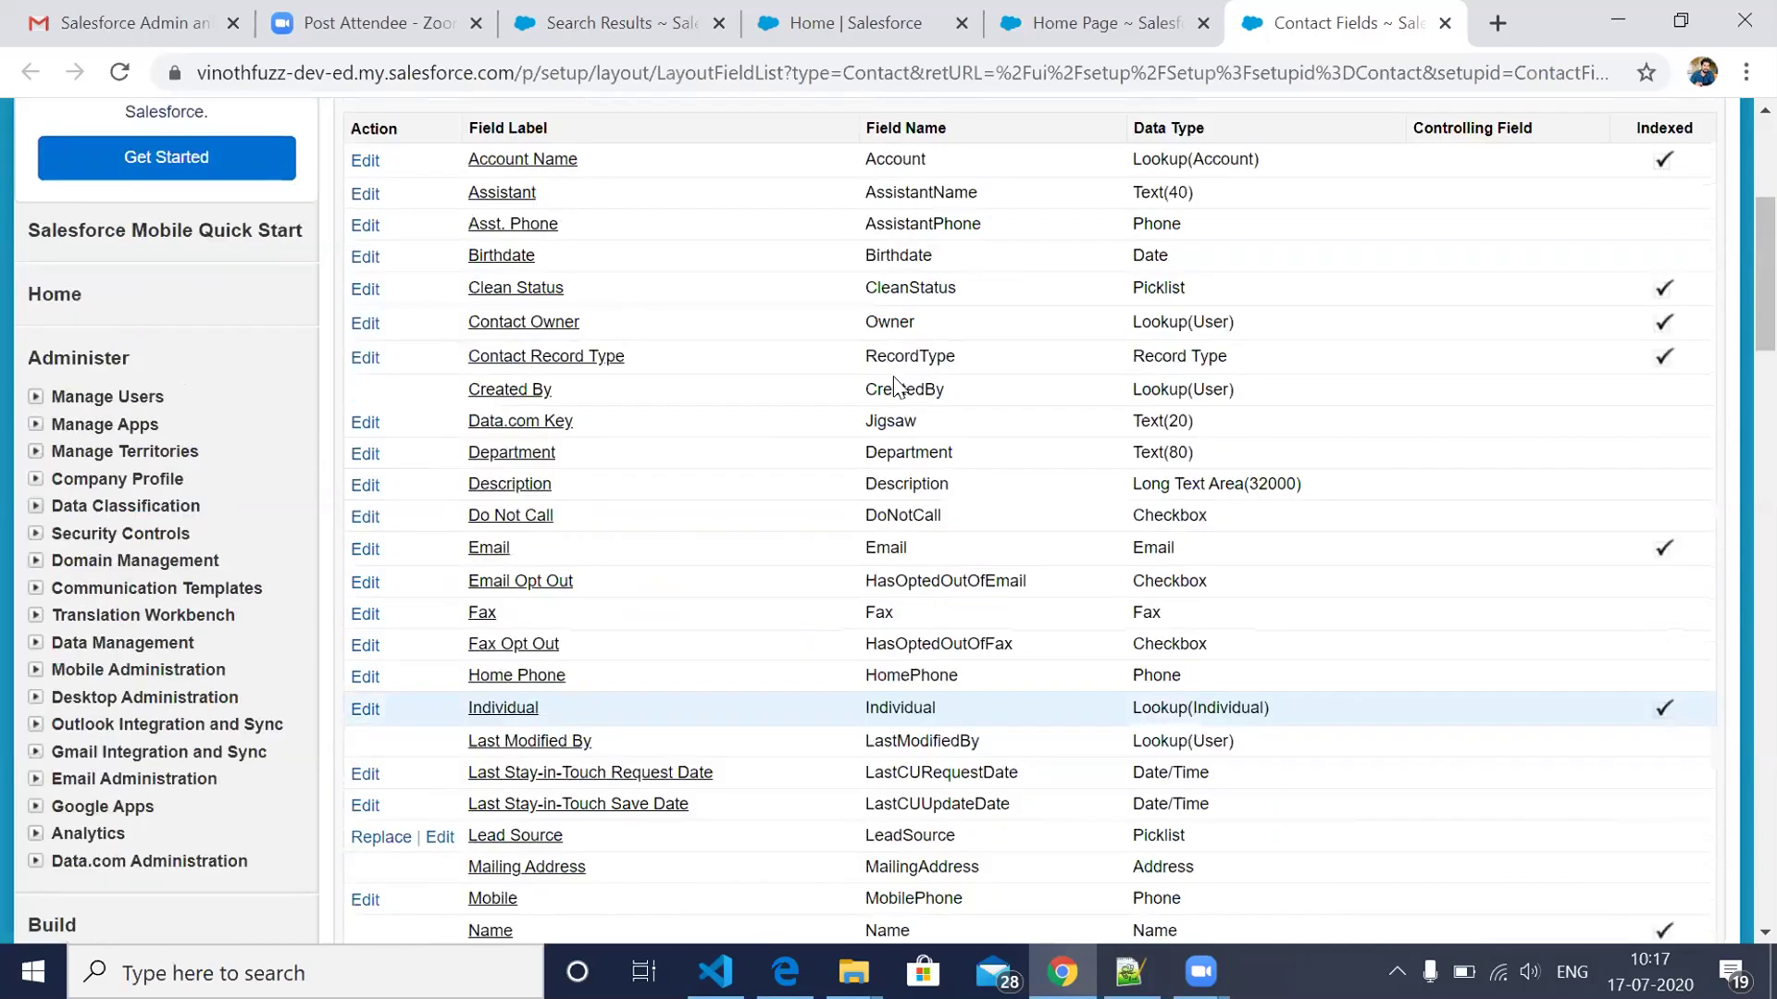
pyautogui.scroll(3, 999, 370)
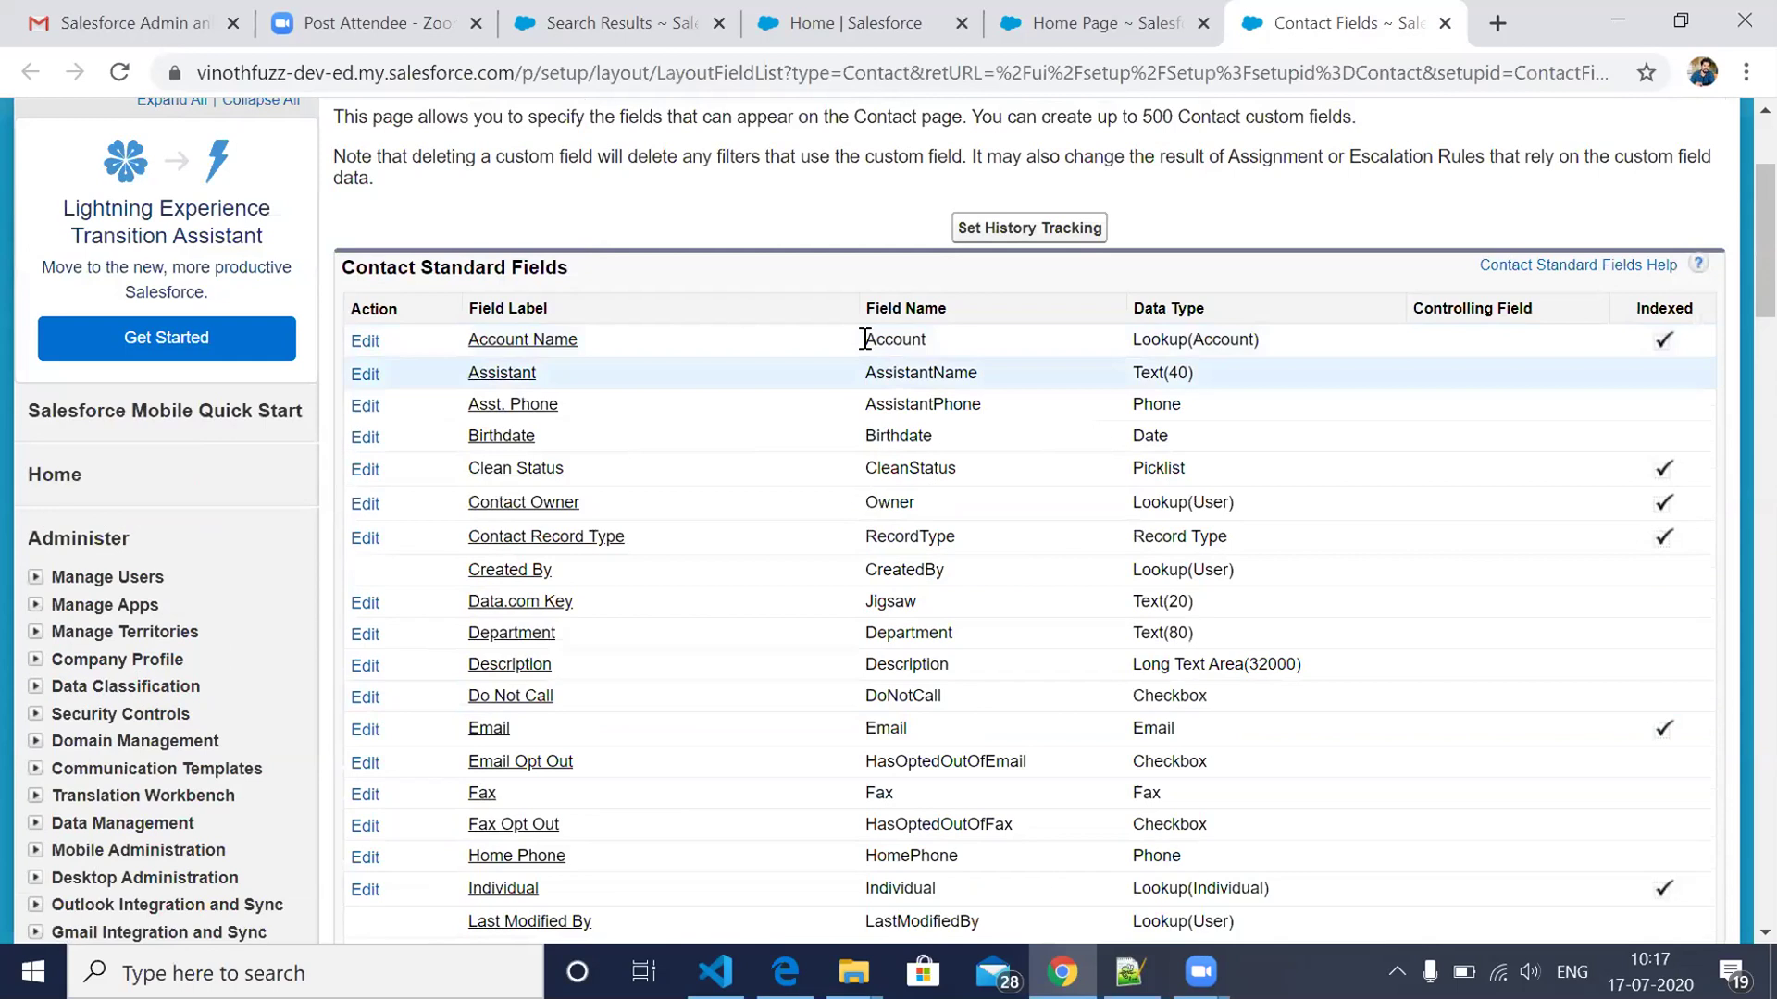
pyautogui.moveTo(957, 348); pyautogui.dragTo(866, 346)
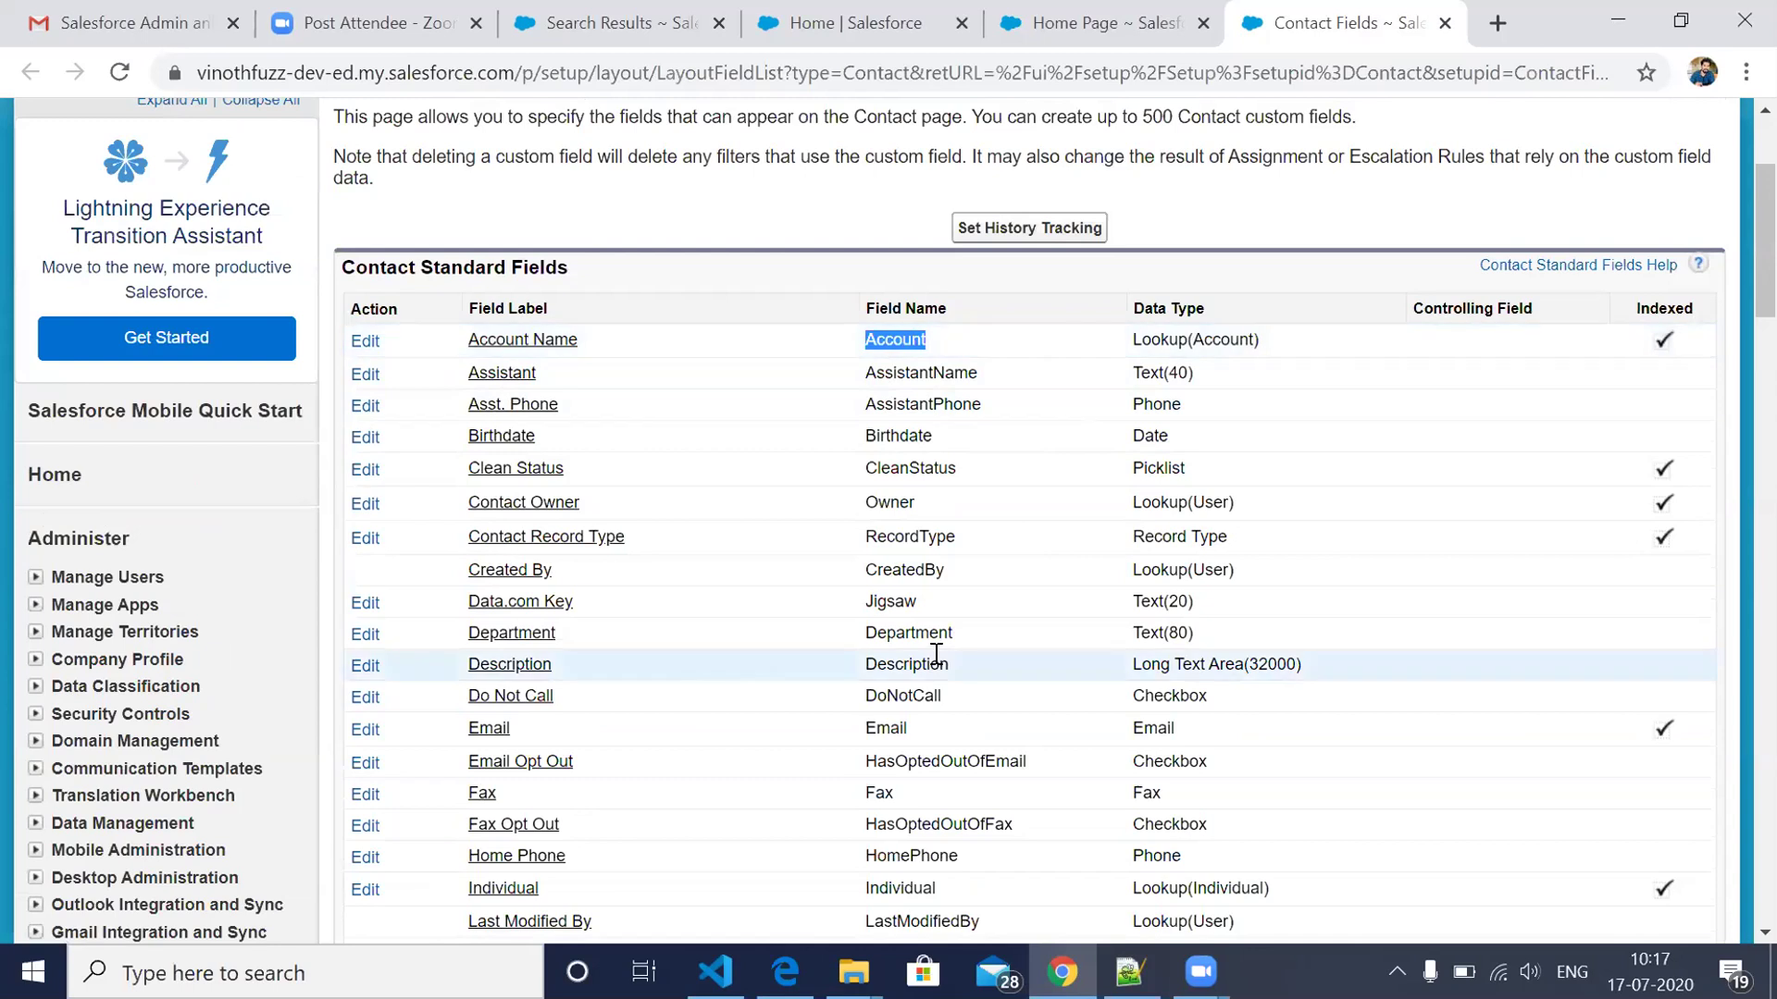
pyautogui.scroll(-2, 936, 654)
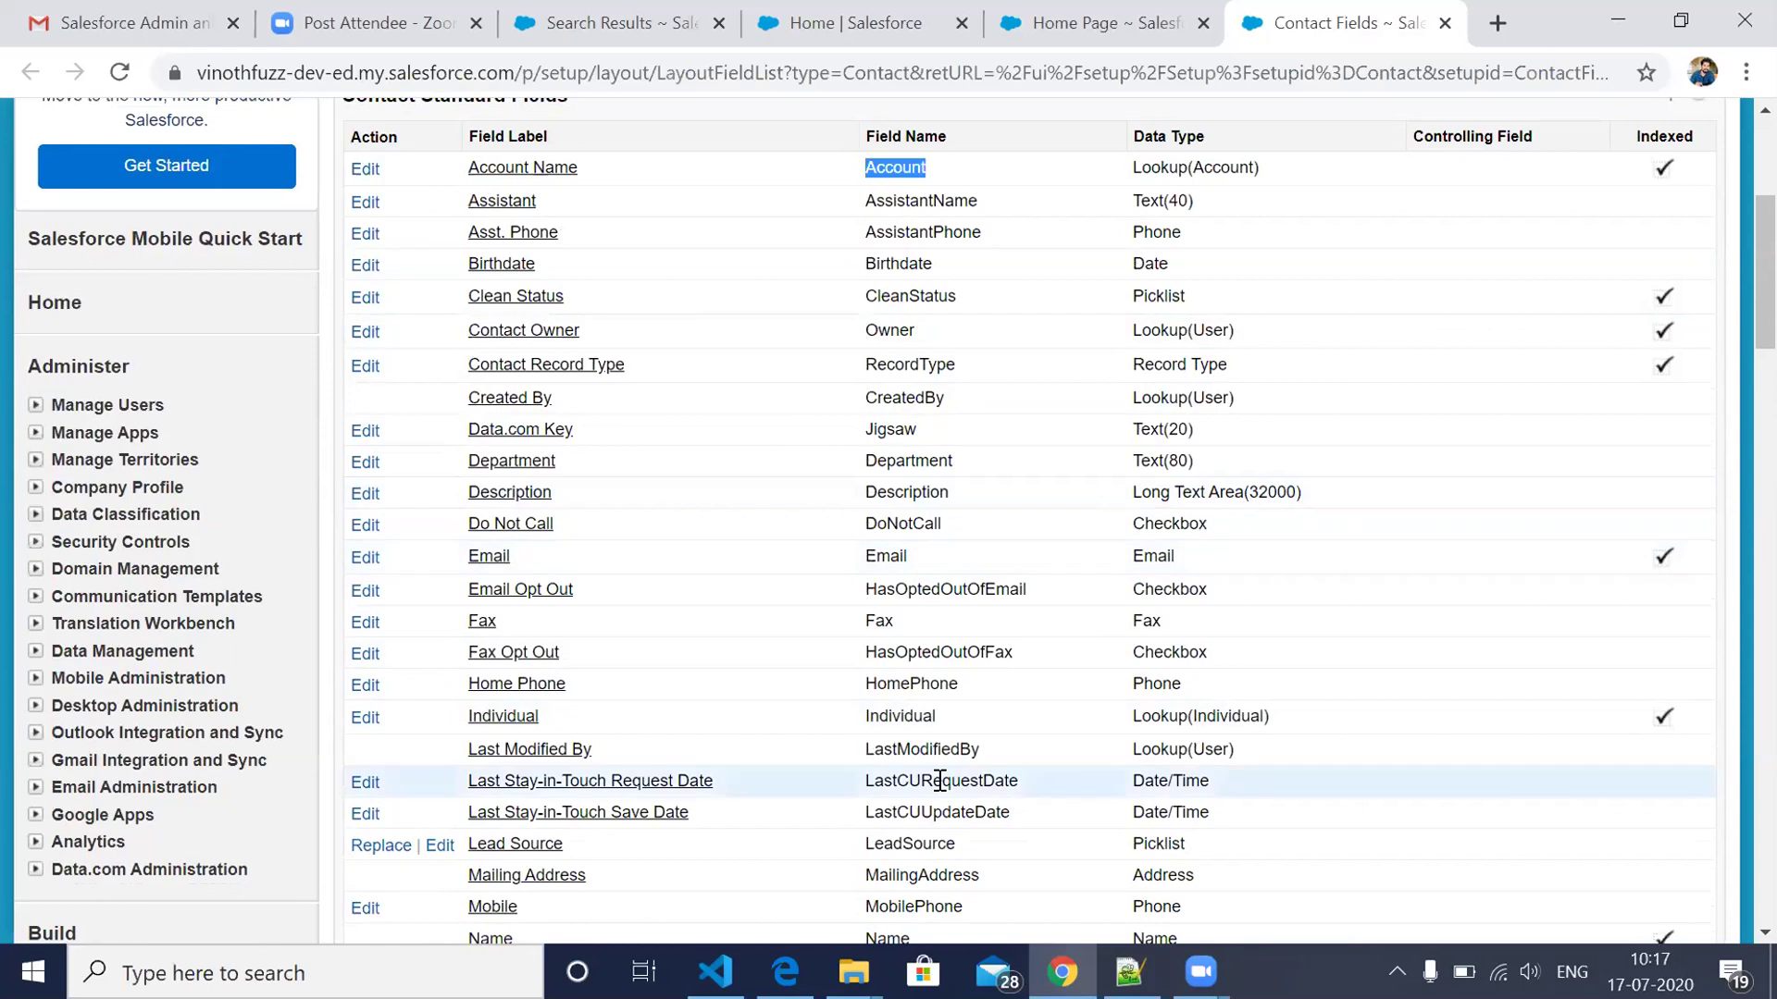
pyautogui.scroll(-1, 904, 507)
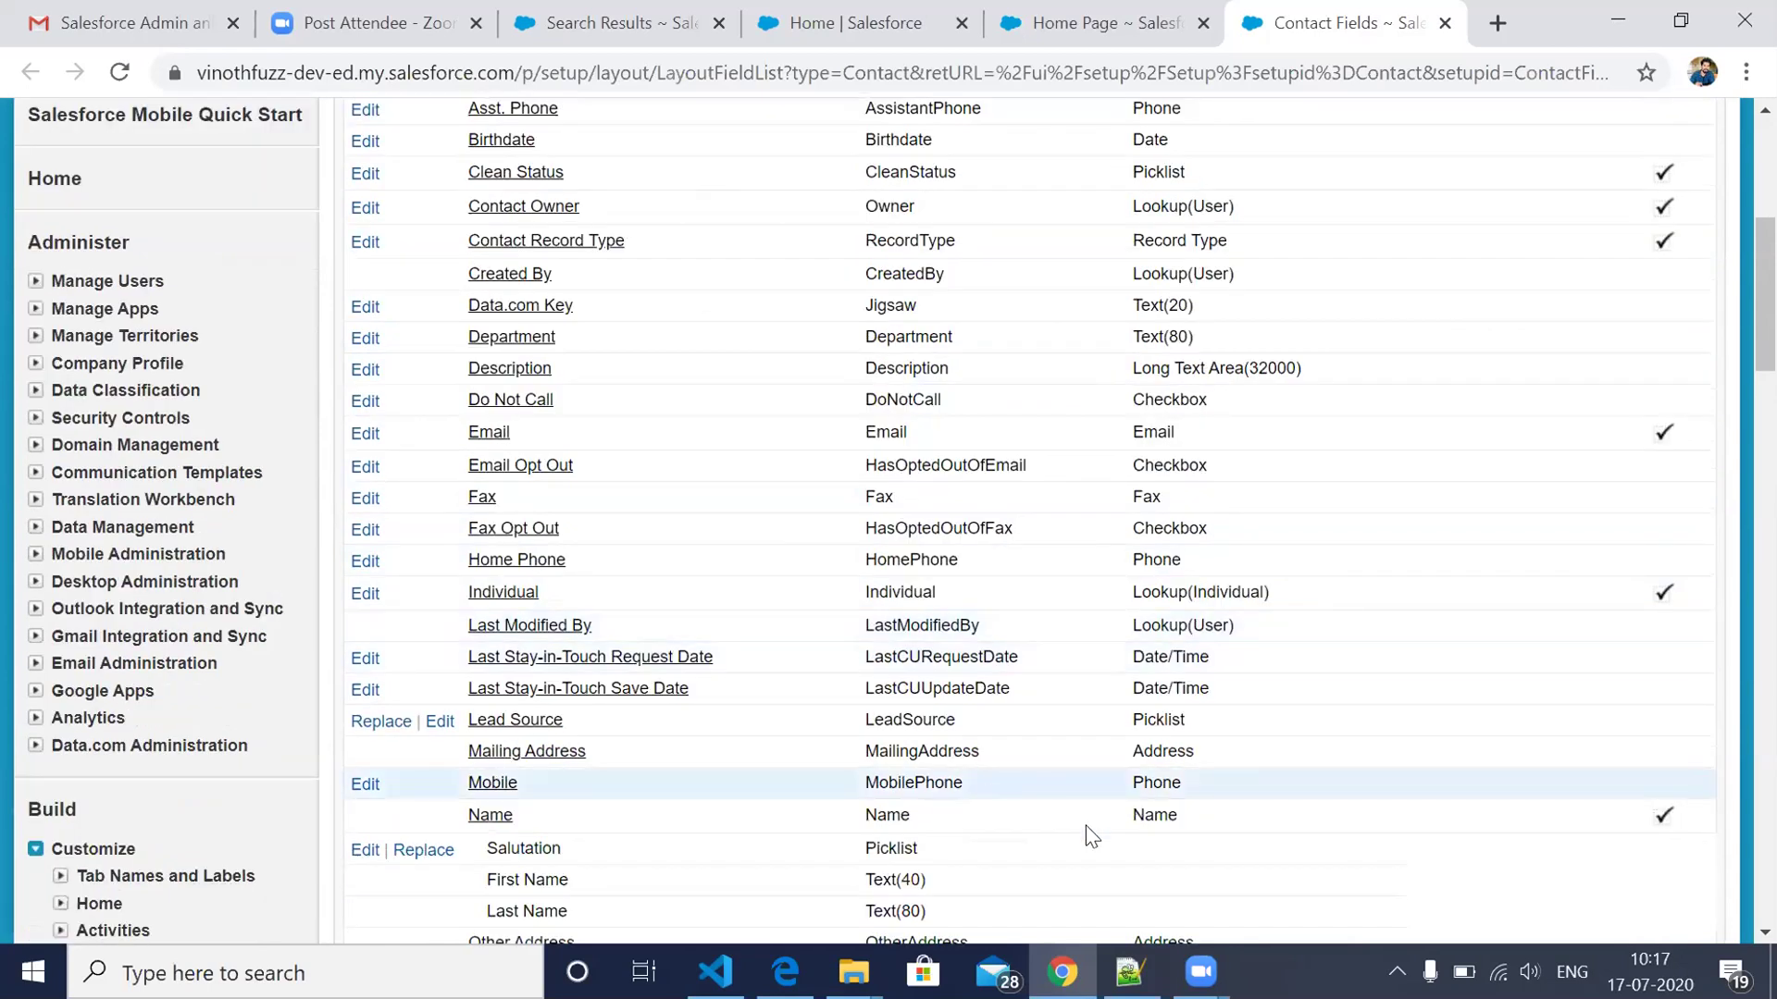
pyautogui.scroll(-4, 1013, 850)
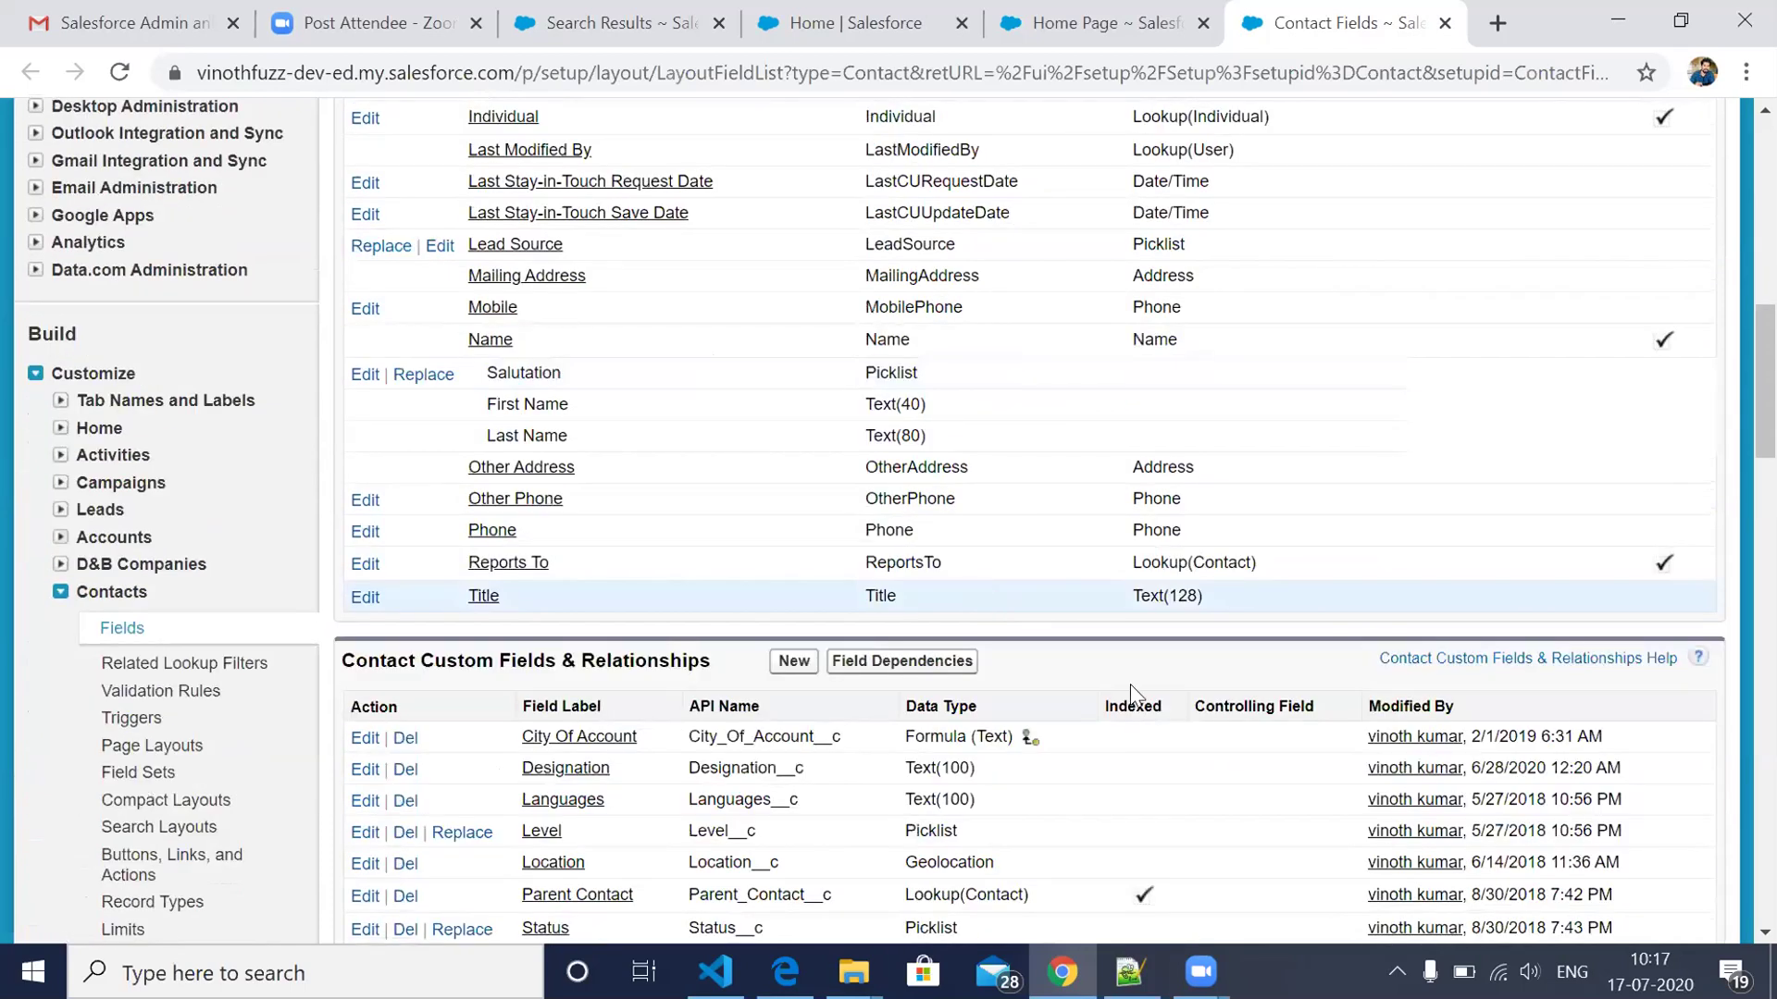
pyautogui.scroll(-2, 1130, 694)
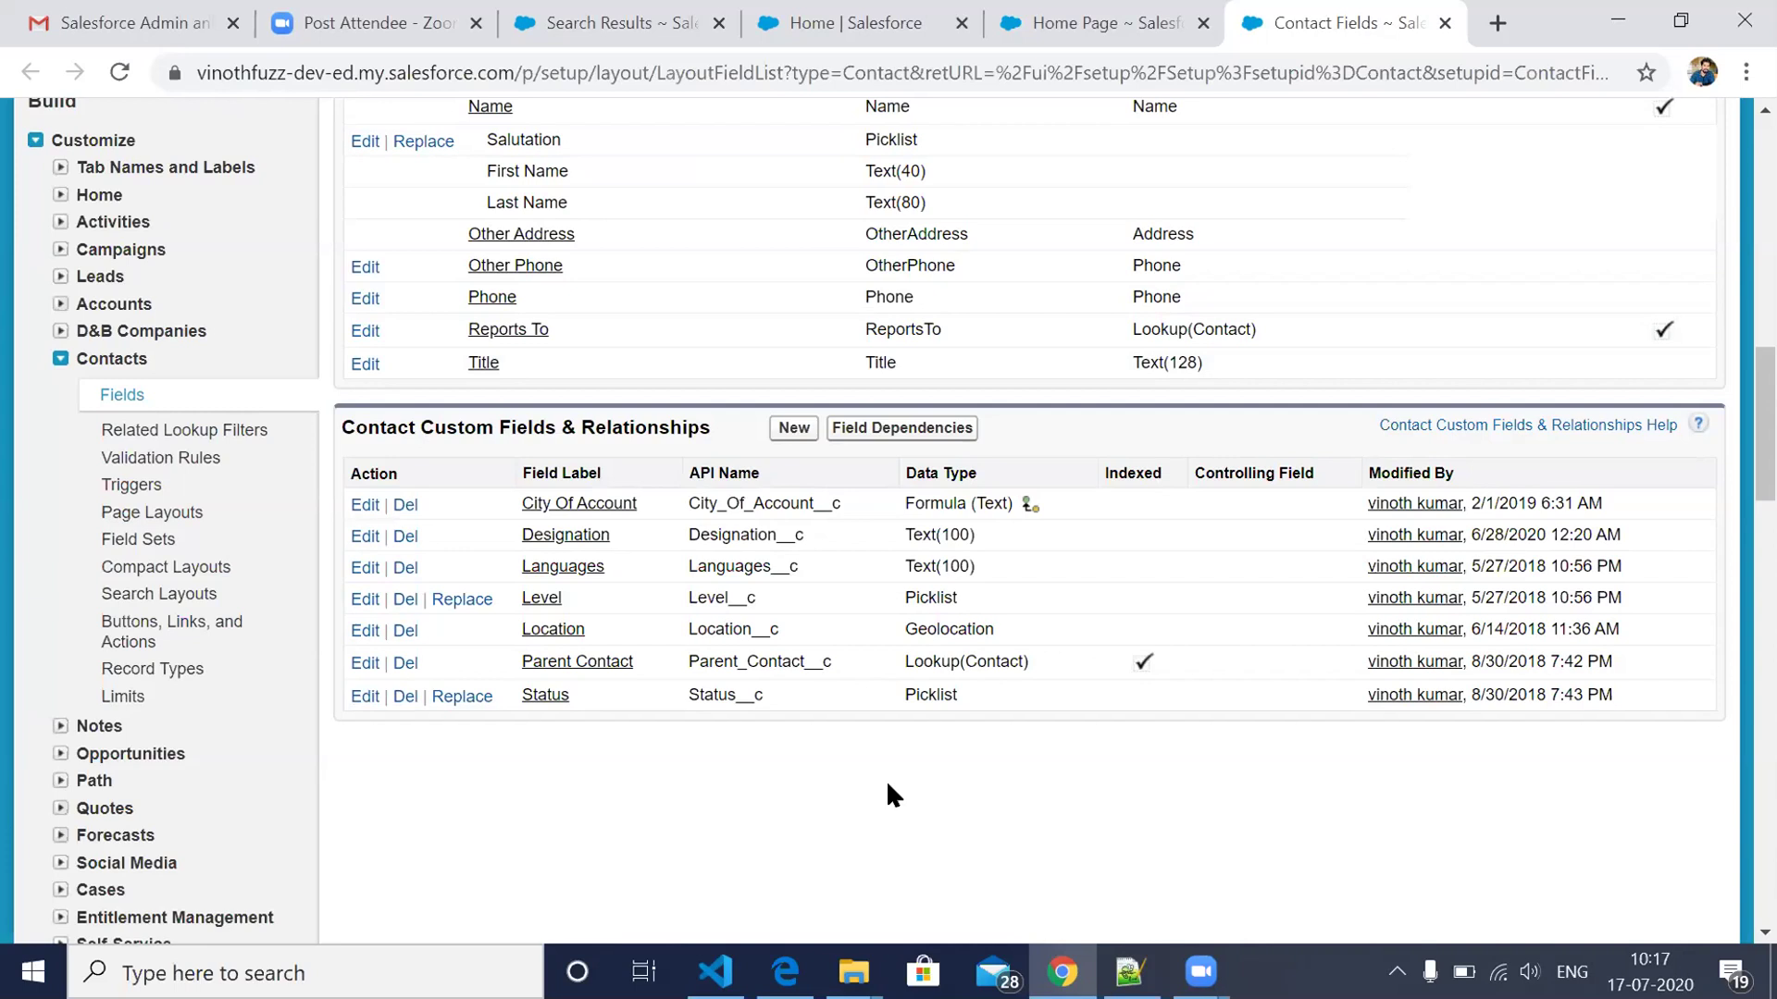
# Step: Start a new custom field on Contact, review the available data types, and choose Text as the field type
pyautogui.click(794, 429)
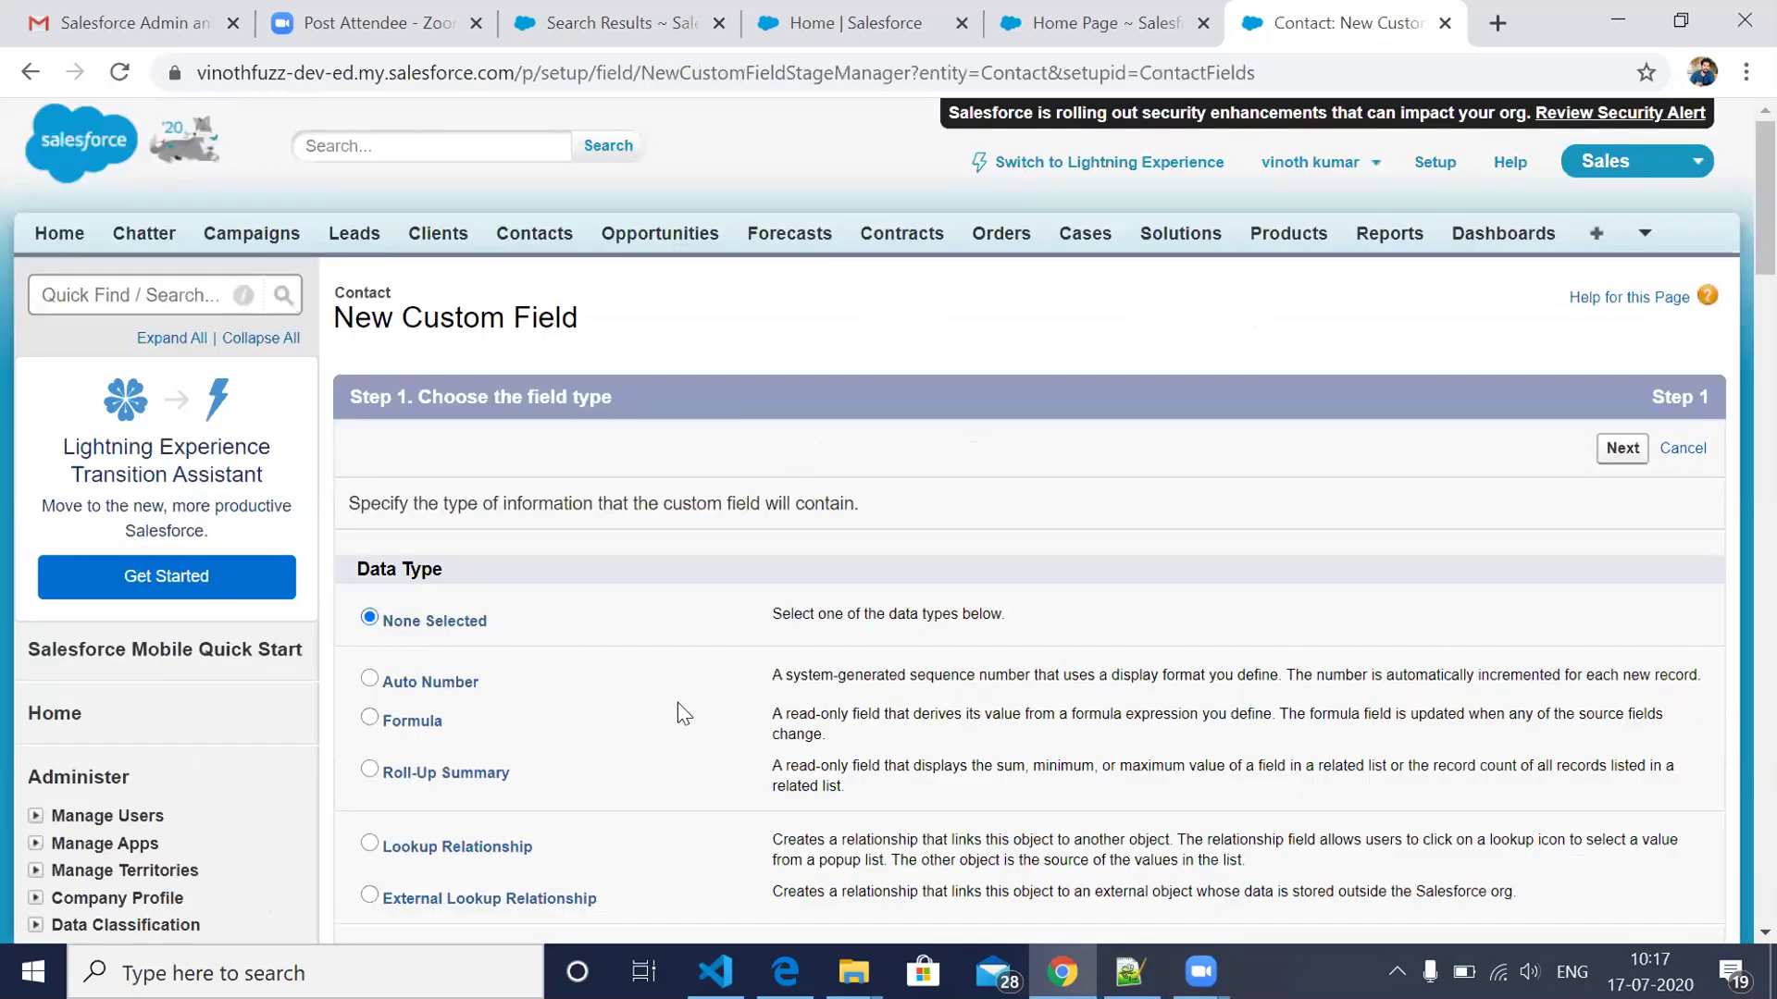
pyautogui.scroll(-1, 648, 648)
pyautogui.scroll(-2, 592, 601)
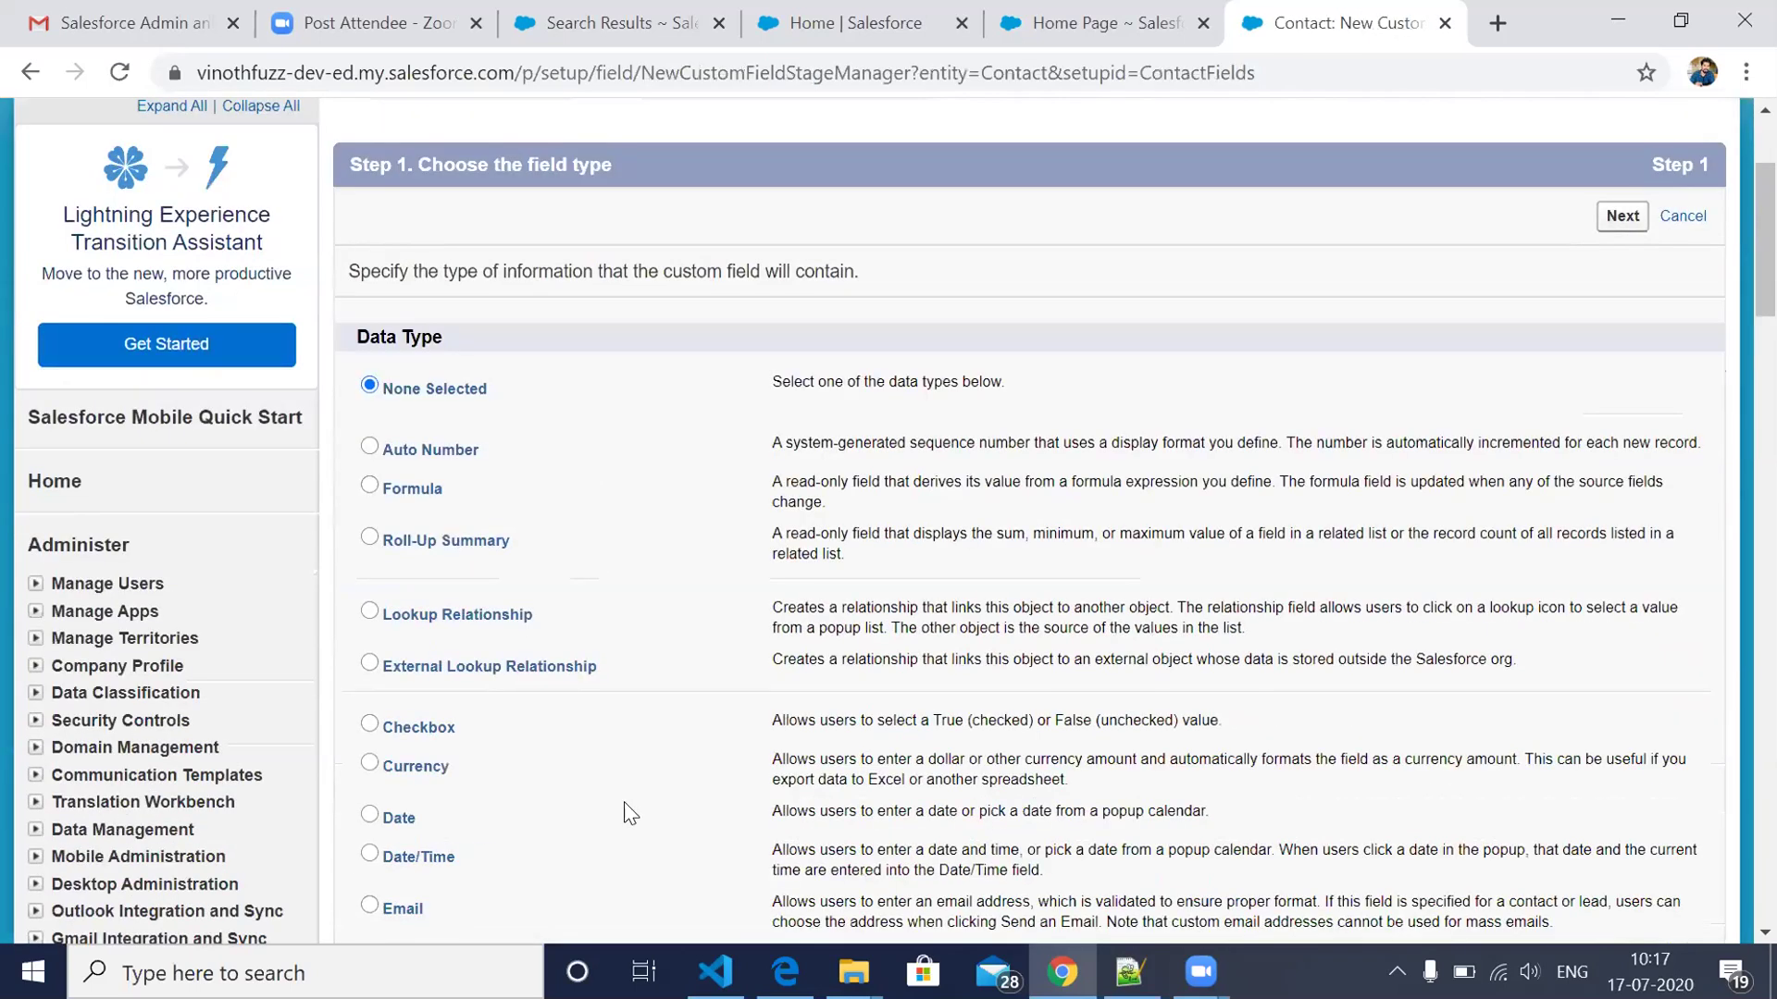
pyautogui.scroll(-1, 630, 815)
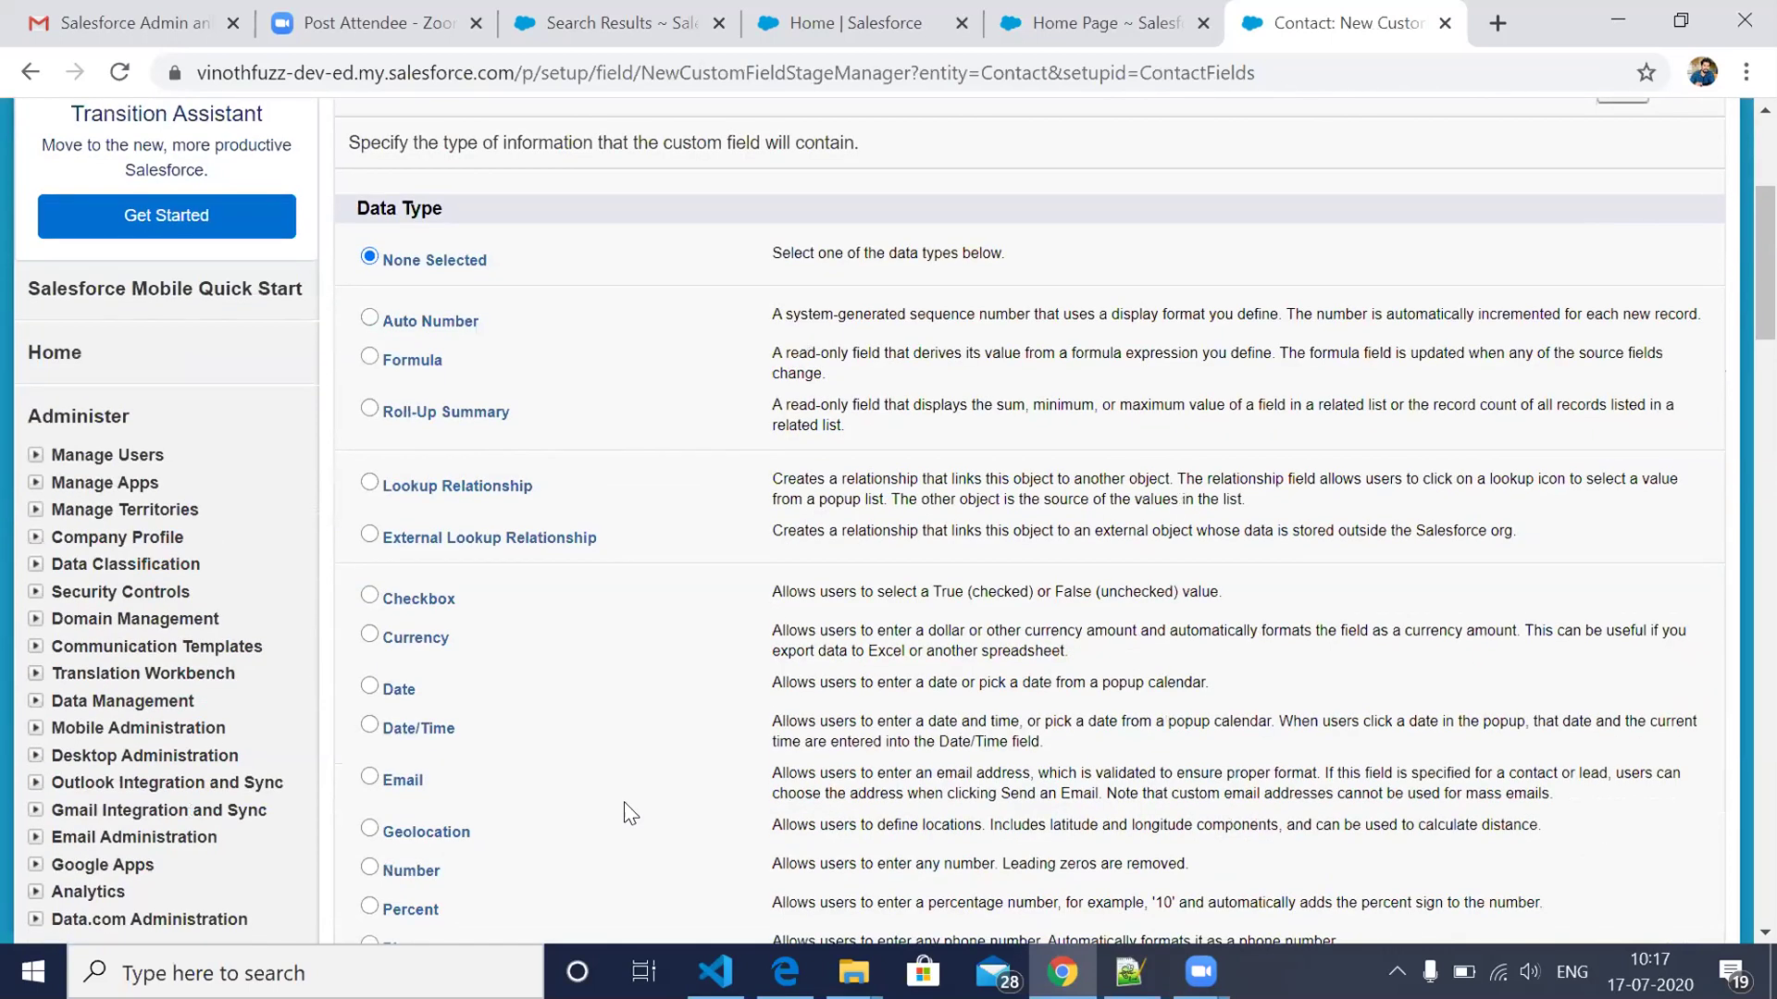
pyautogui.scroll(-1, 630, 815)
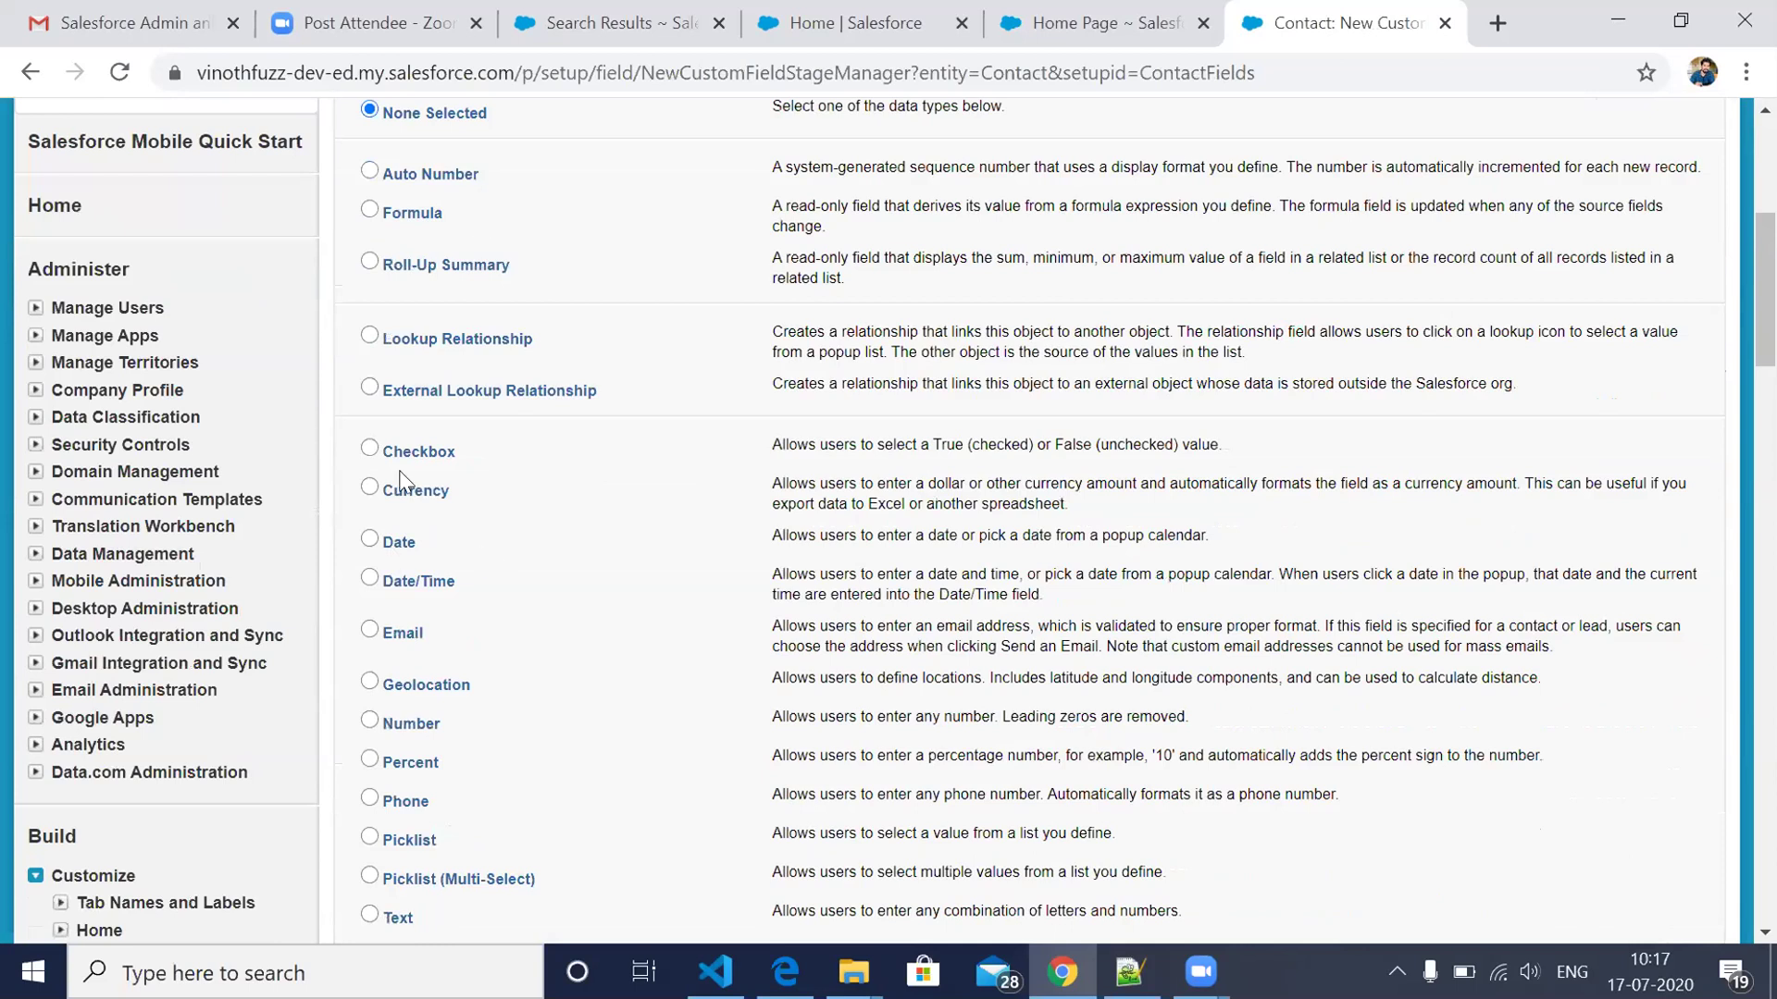
pyautogui.scroll(-1, 381, 621)
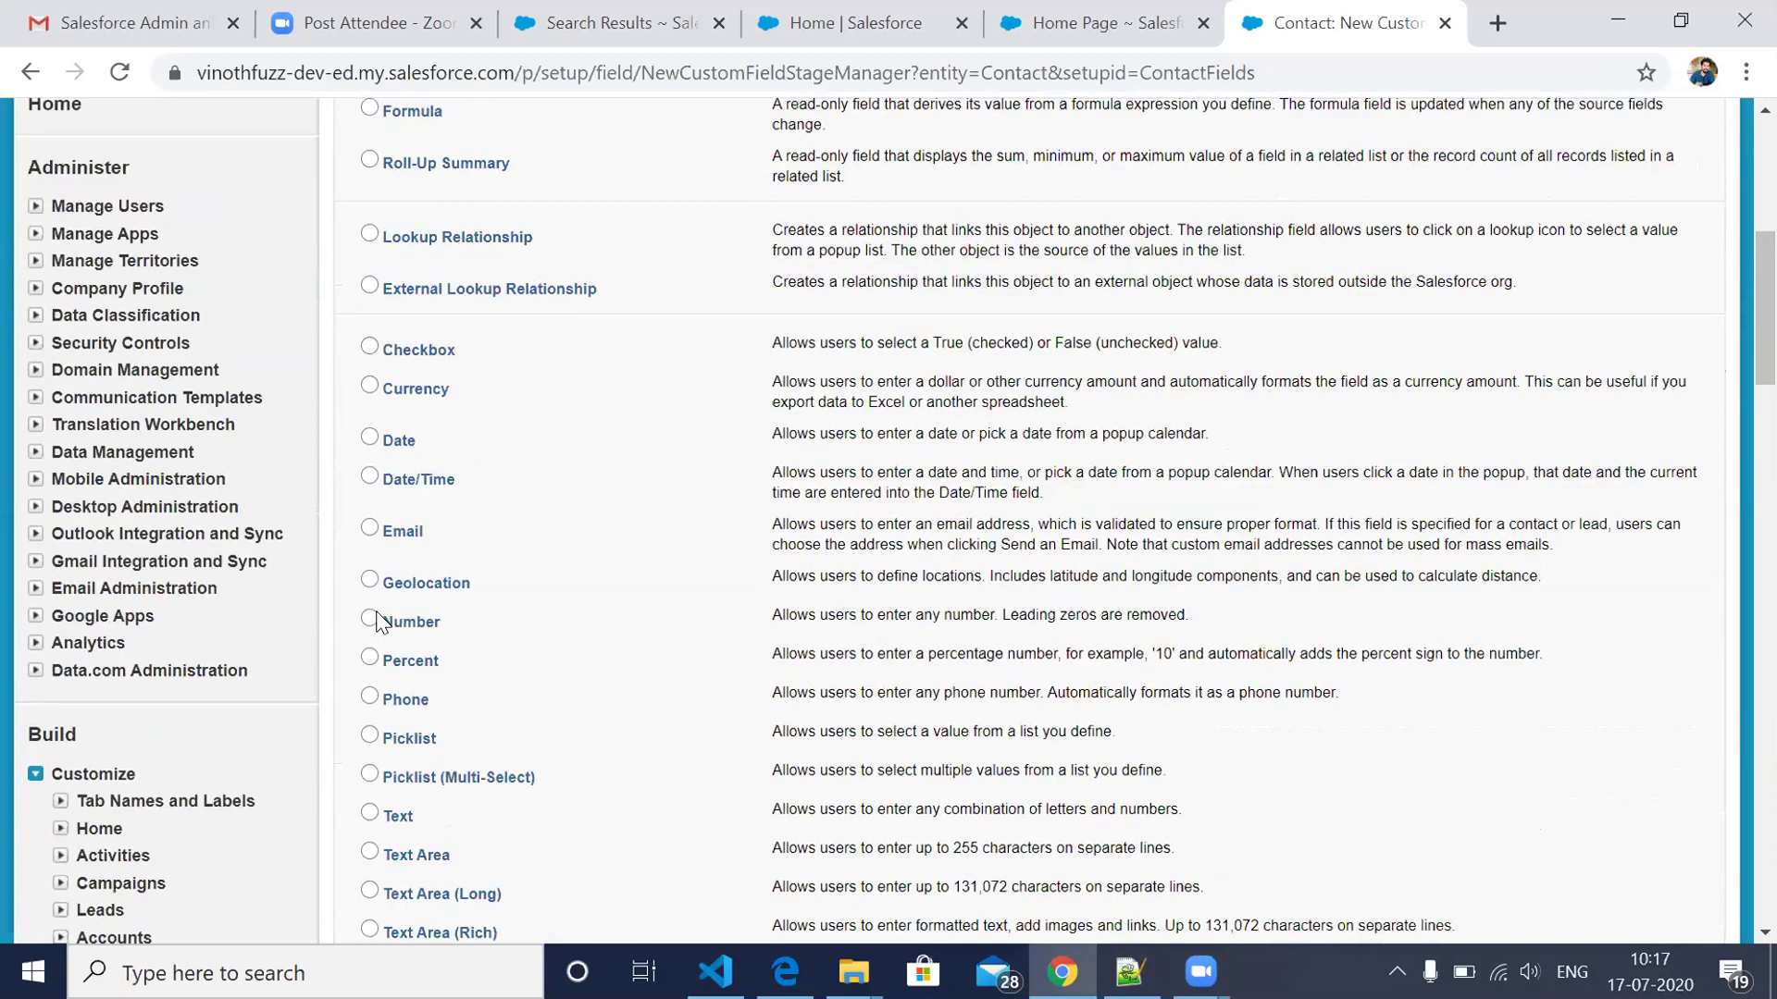
pyautogui.scroll(-1, 488, 673)
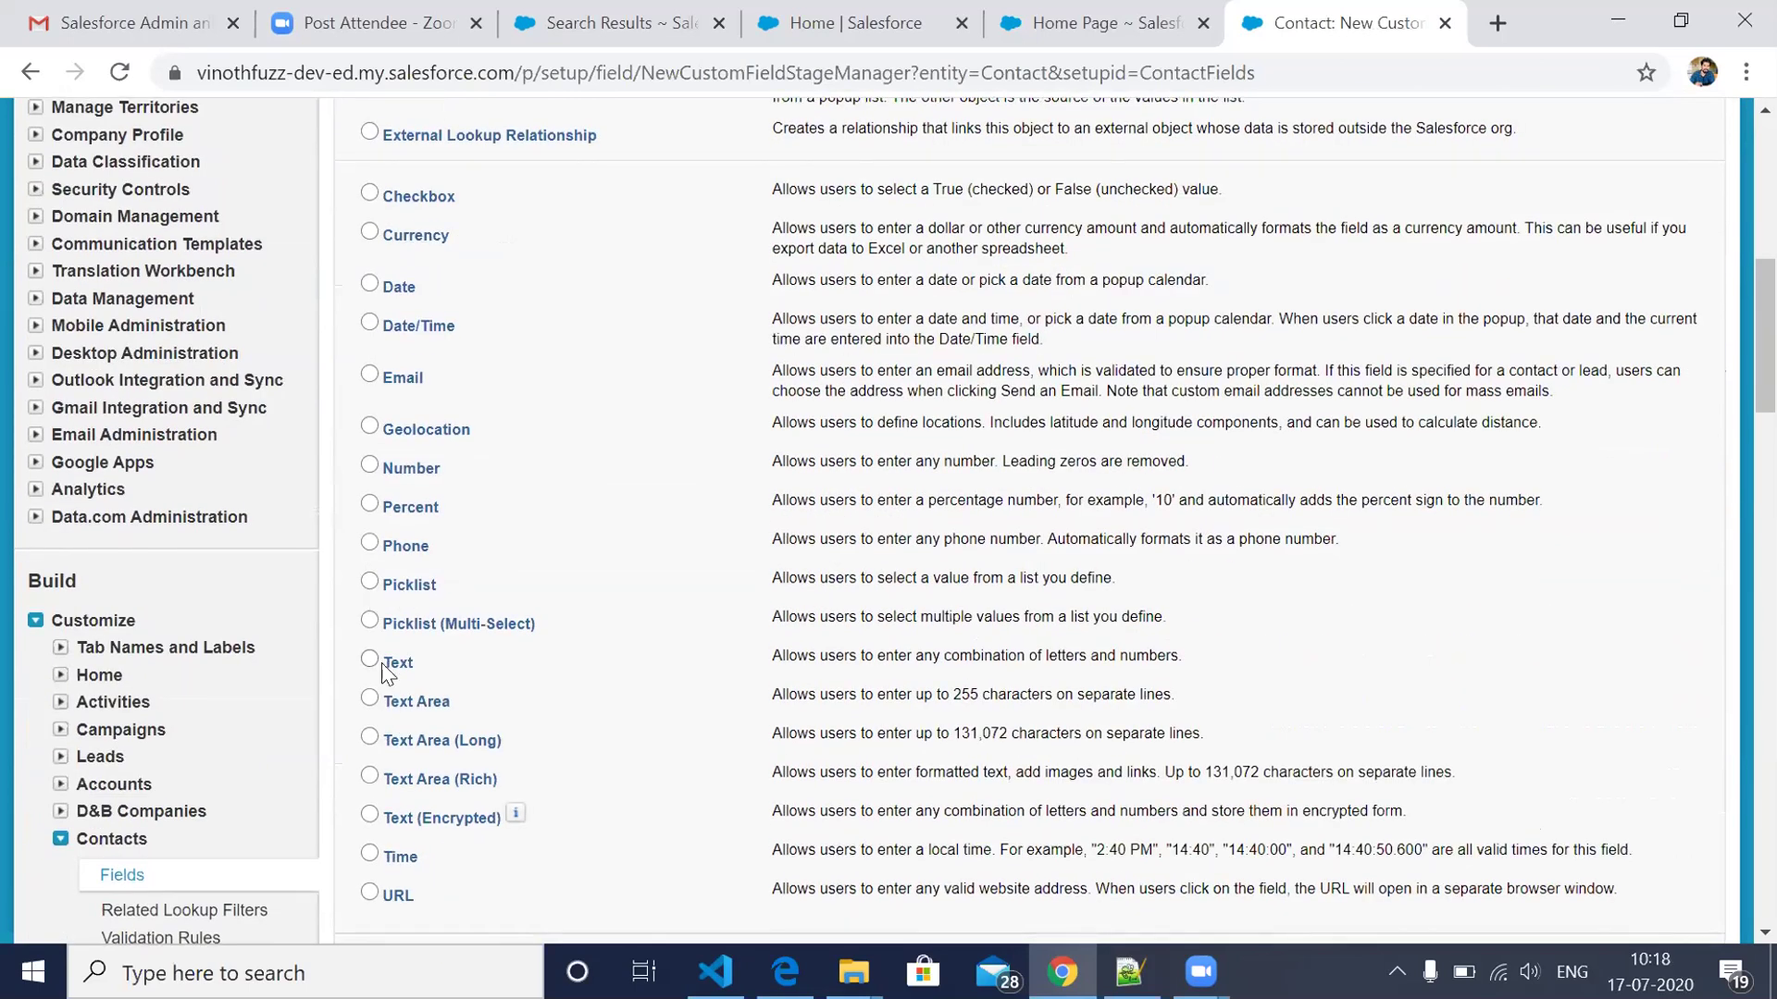
pyautogui.scroll(-1, 501, 701)
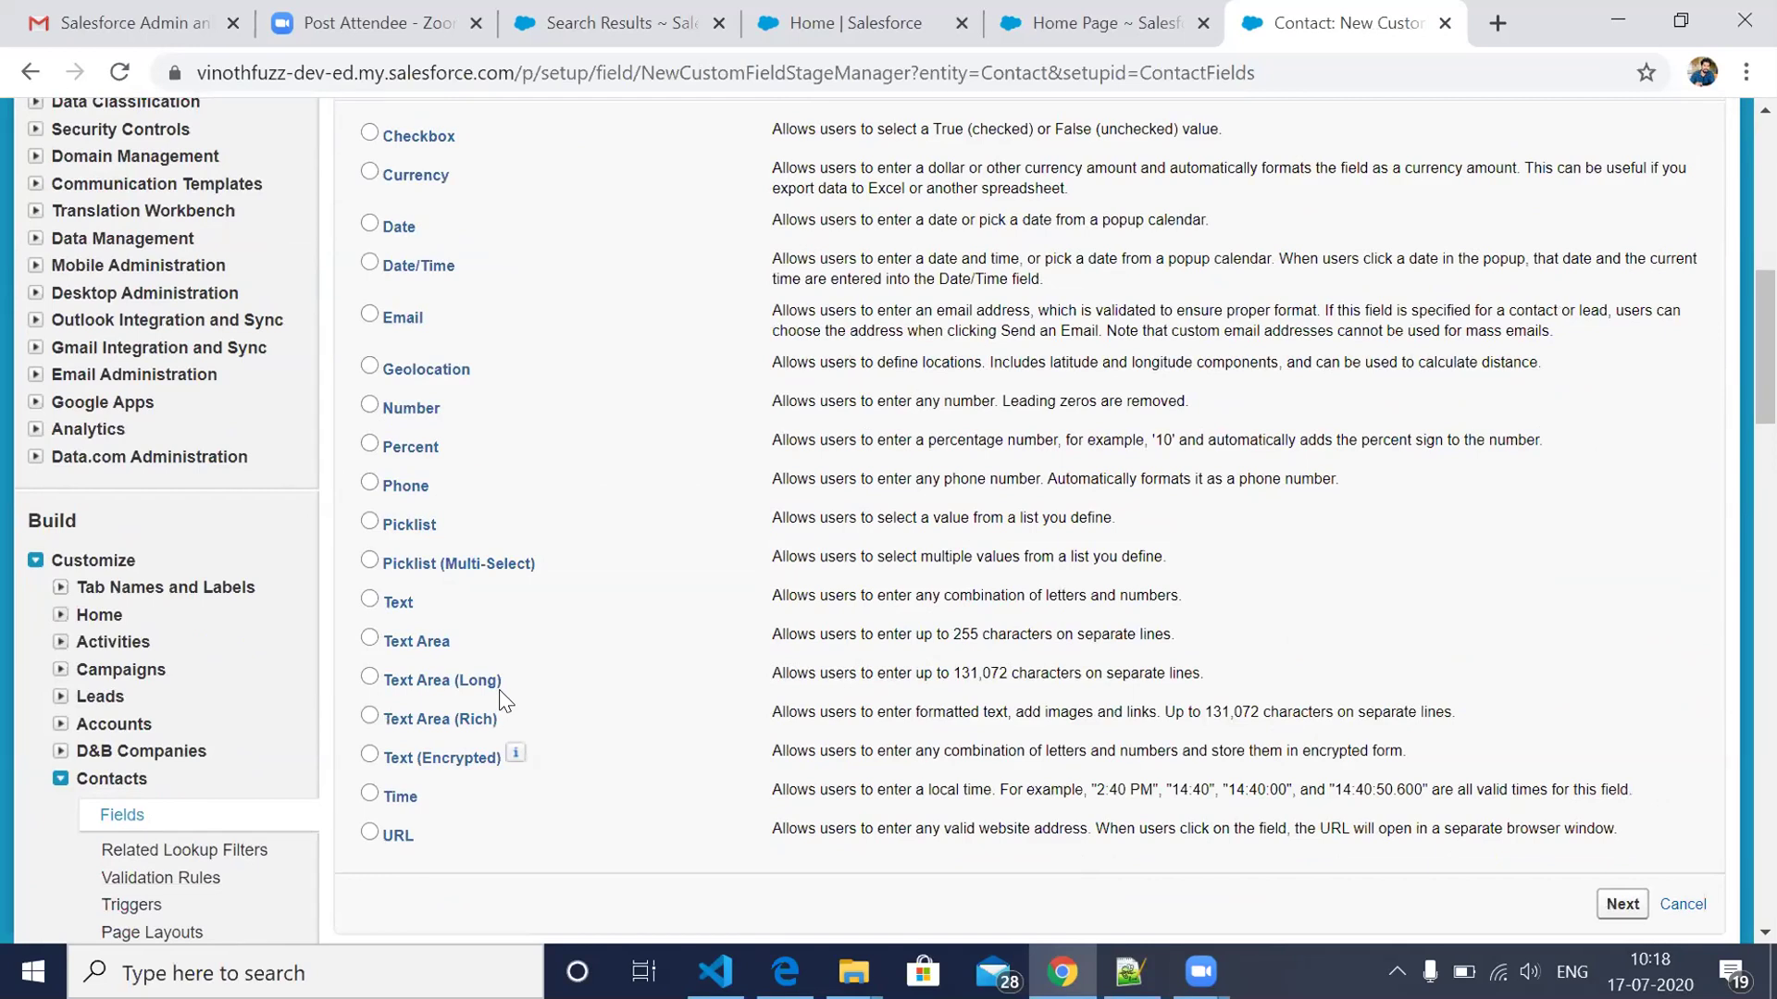
pyautogui.scroll(-1, 437, 762)
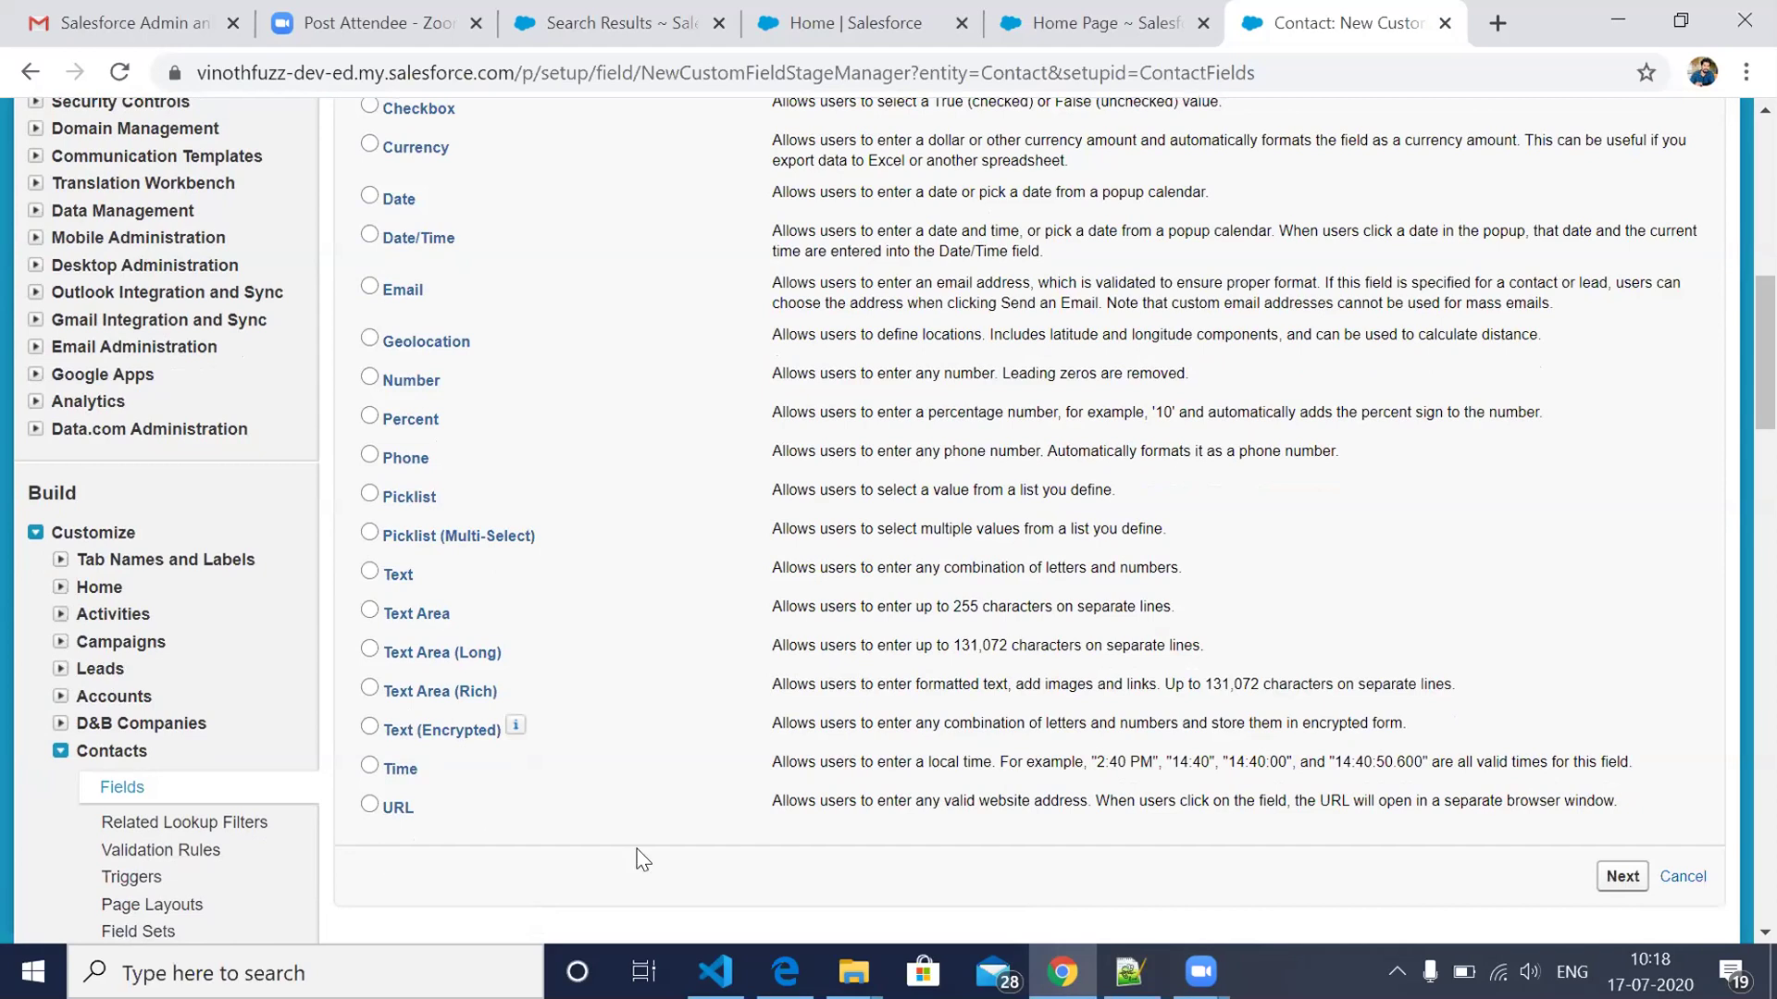
pyautogui.click(370, 572)
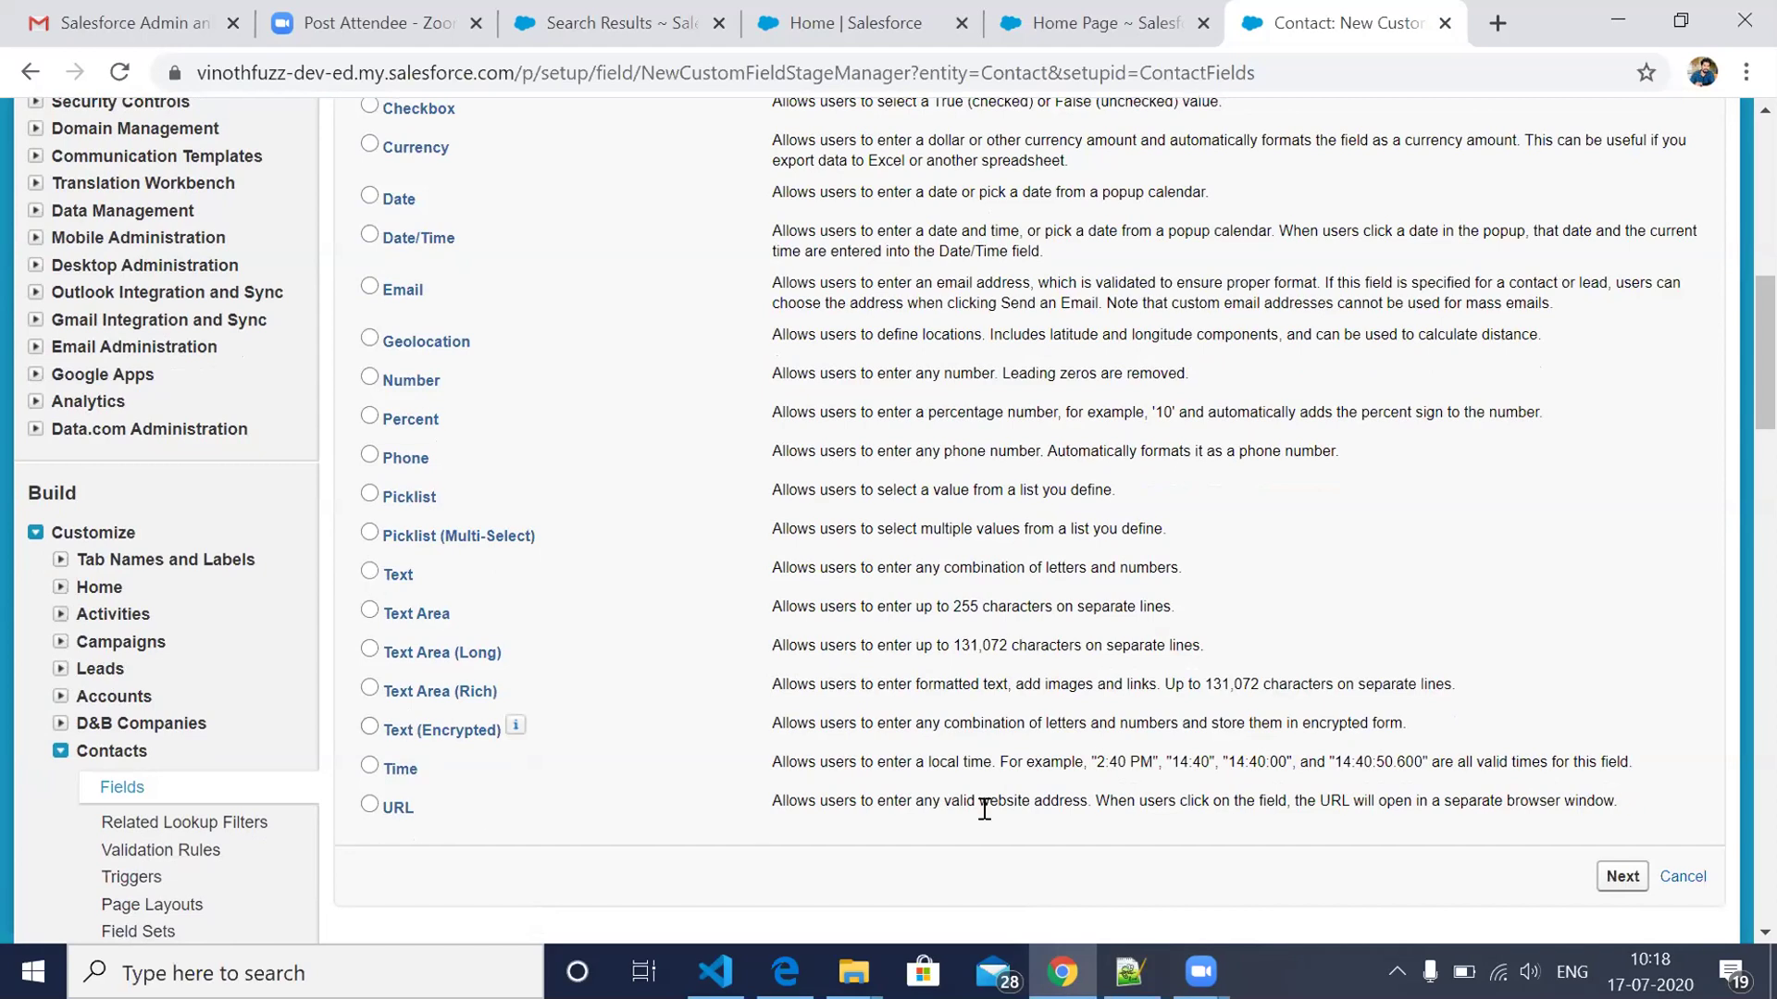
pyautogui.click(1622, 877)
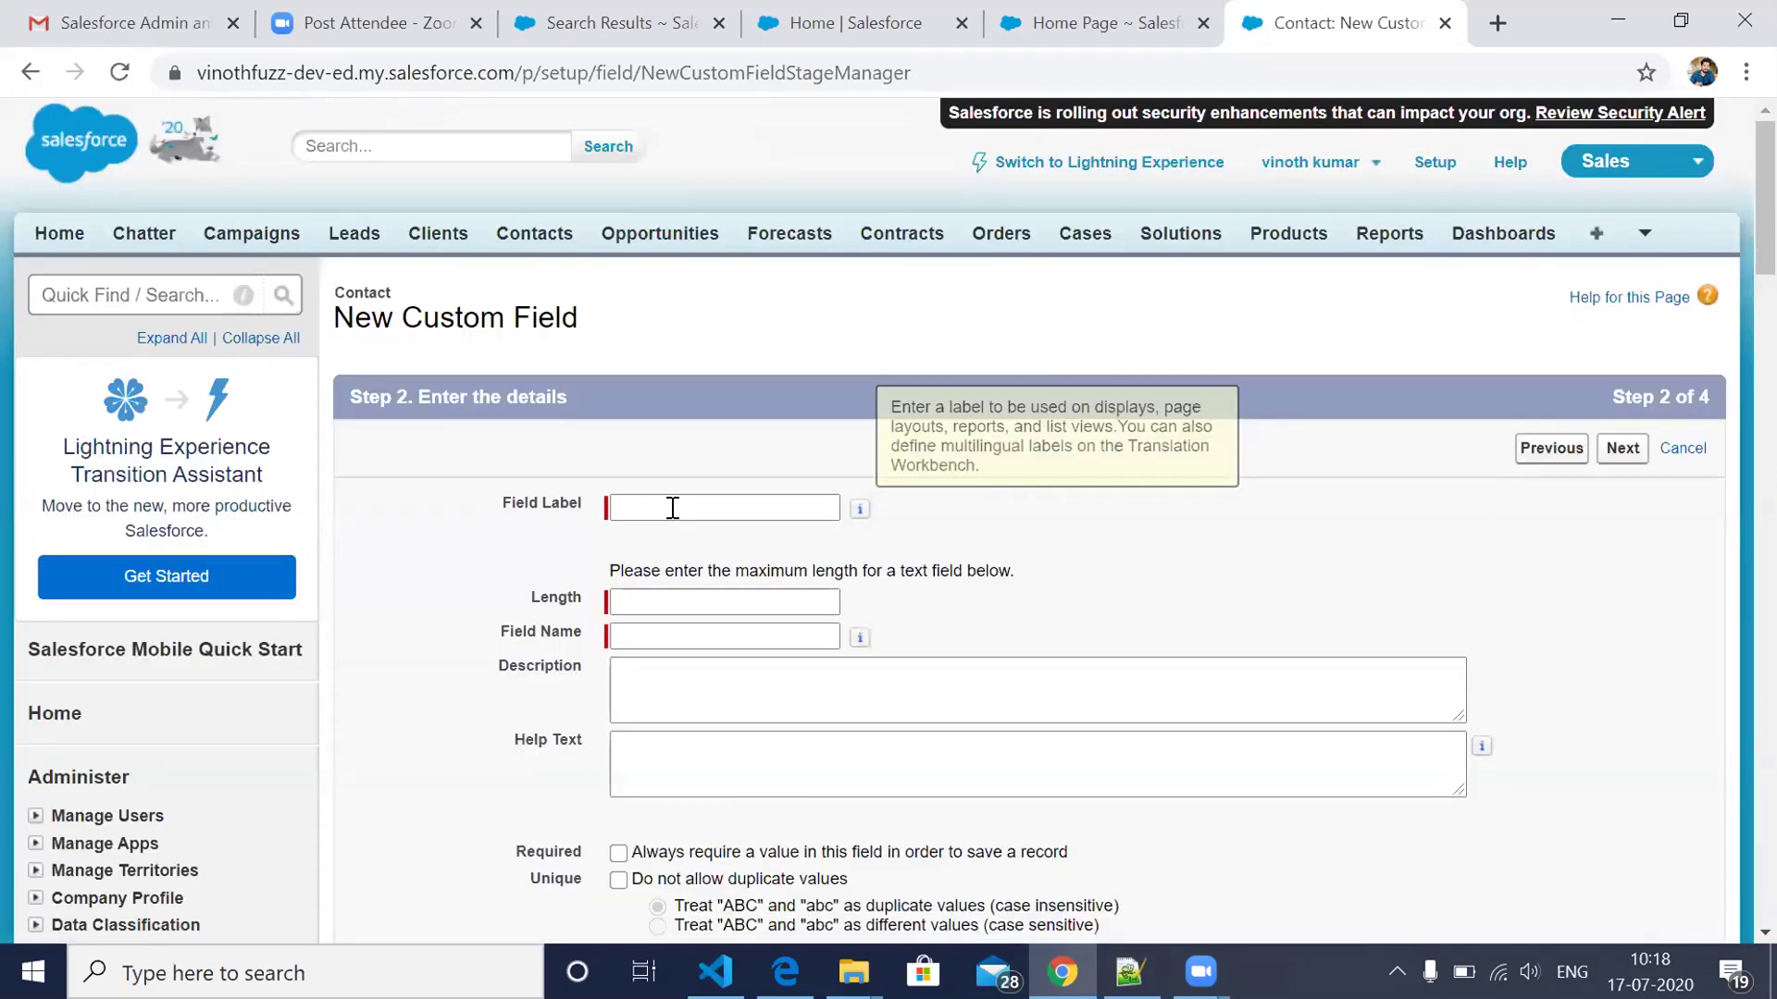
# Step: Enter New Contact Name as the label of the new text field
pyautogui.click(669, 508)
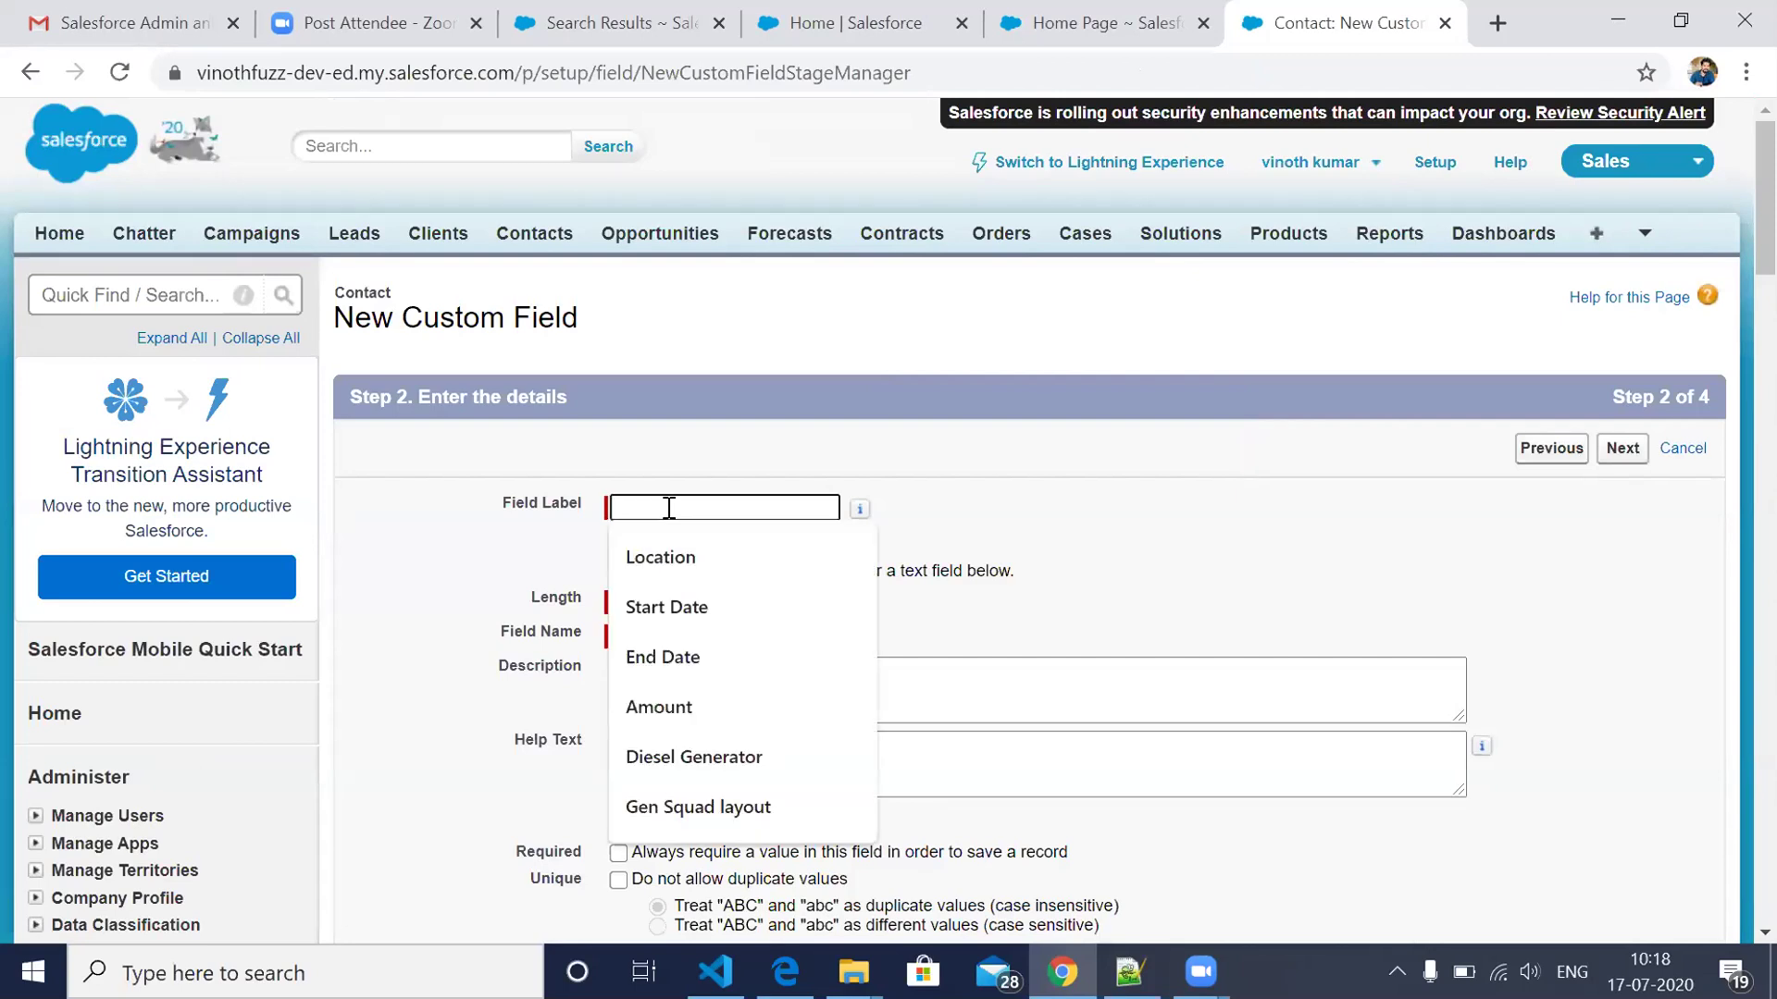
pyautogui.write('Ne')
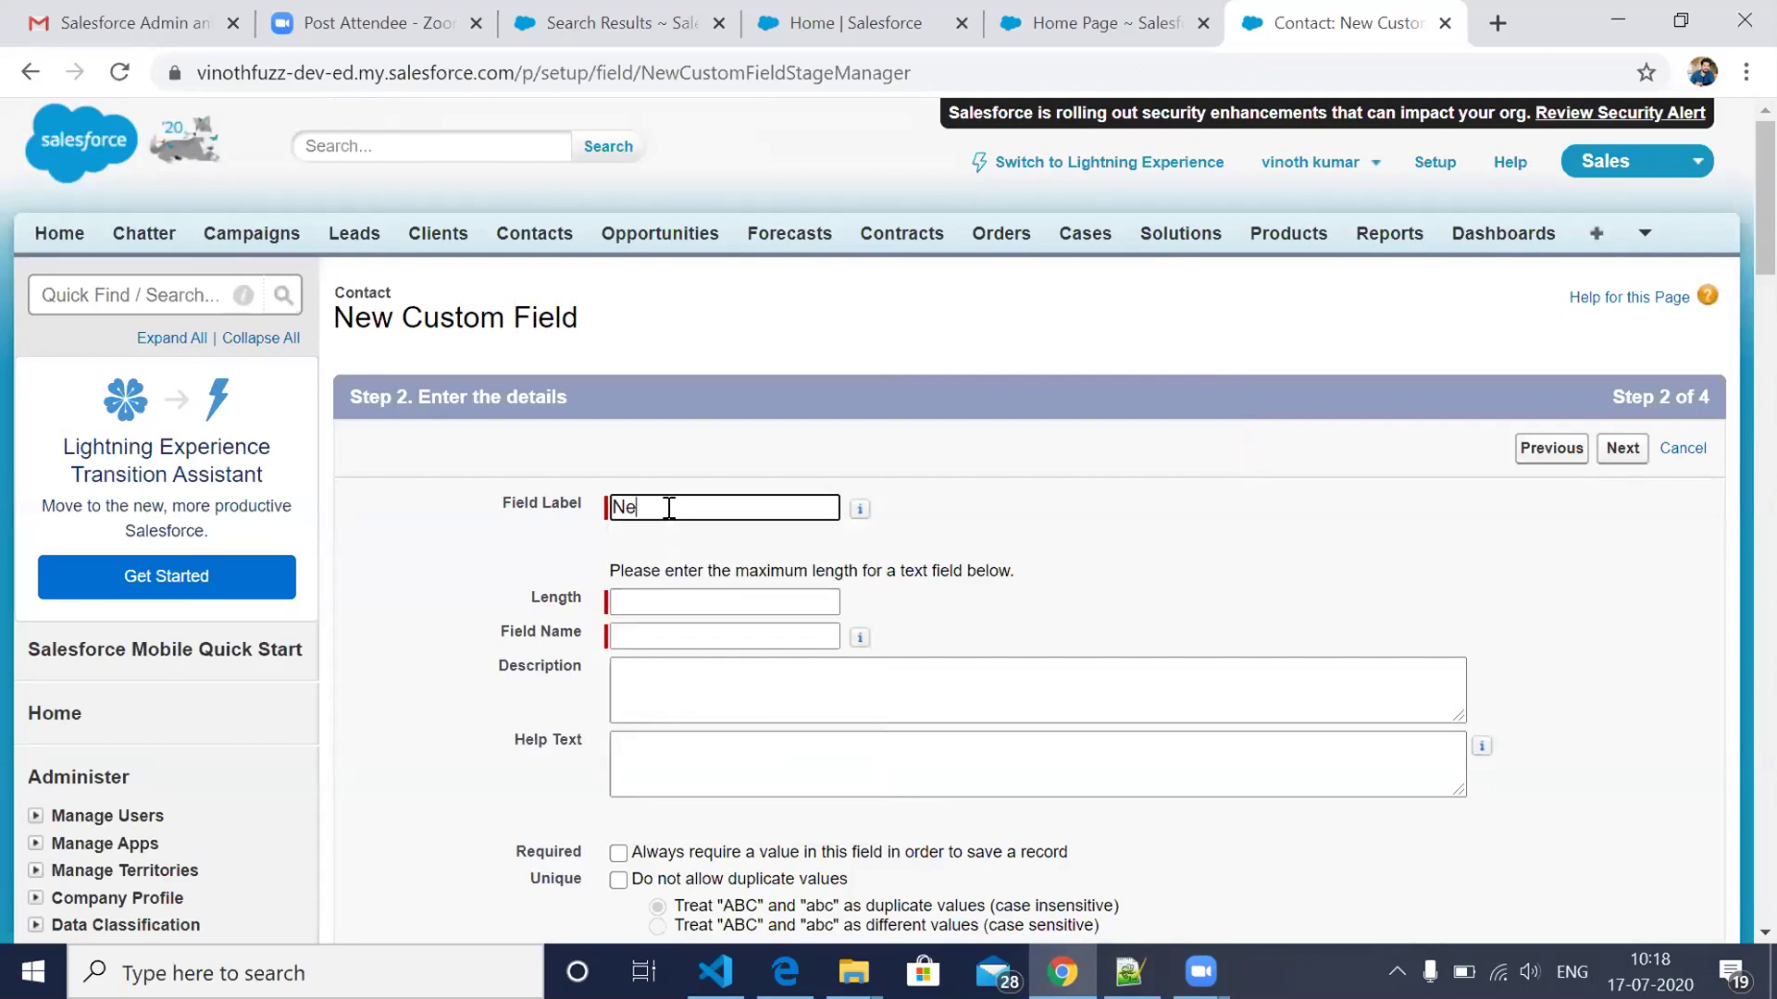
pyautogui.write('w Contact')
pyautogui.click(685, 504)
pyautogui.press('BackSpace')
pyautogui.write('ontact Name')
pyautogui.click(749, 607)
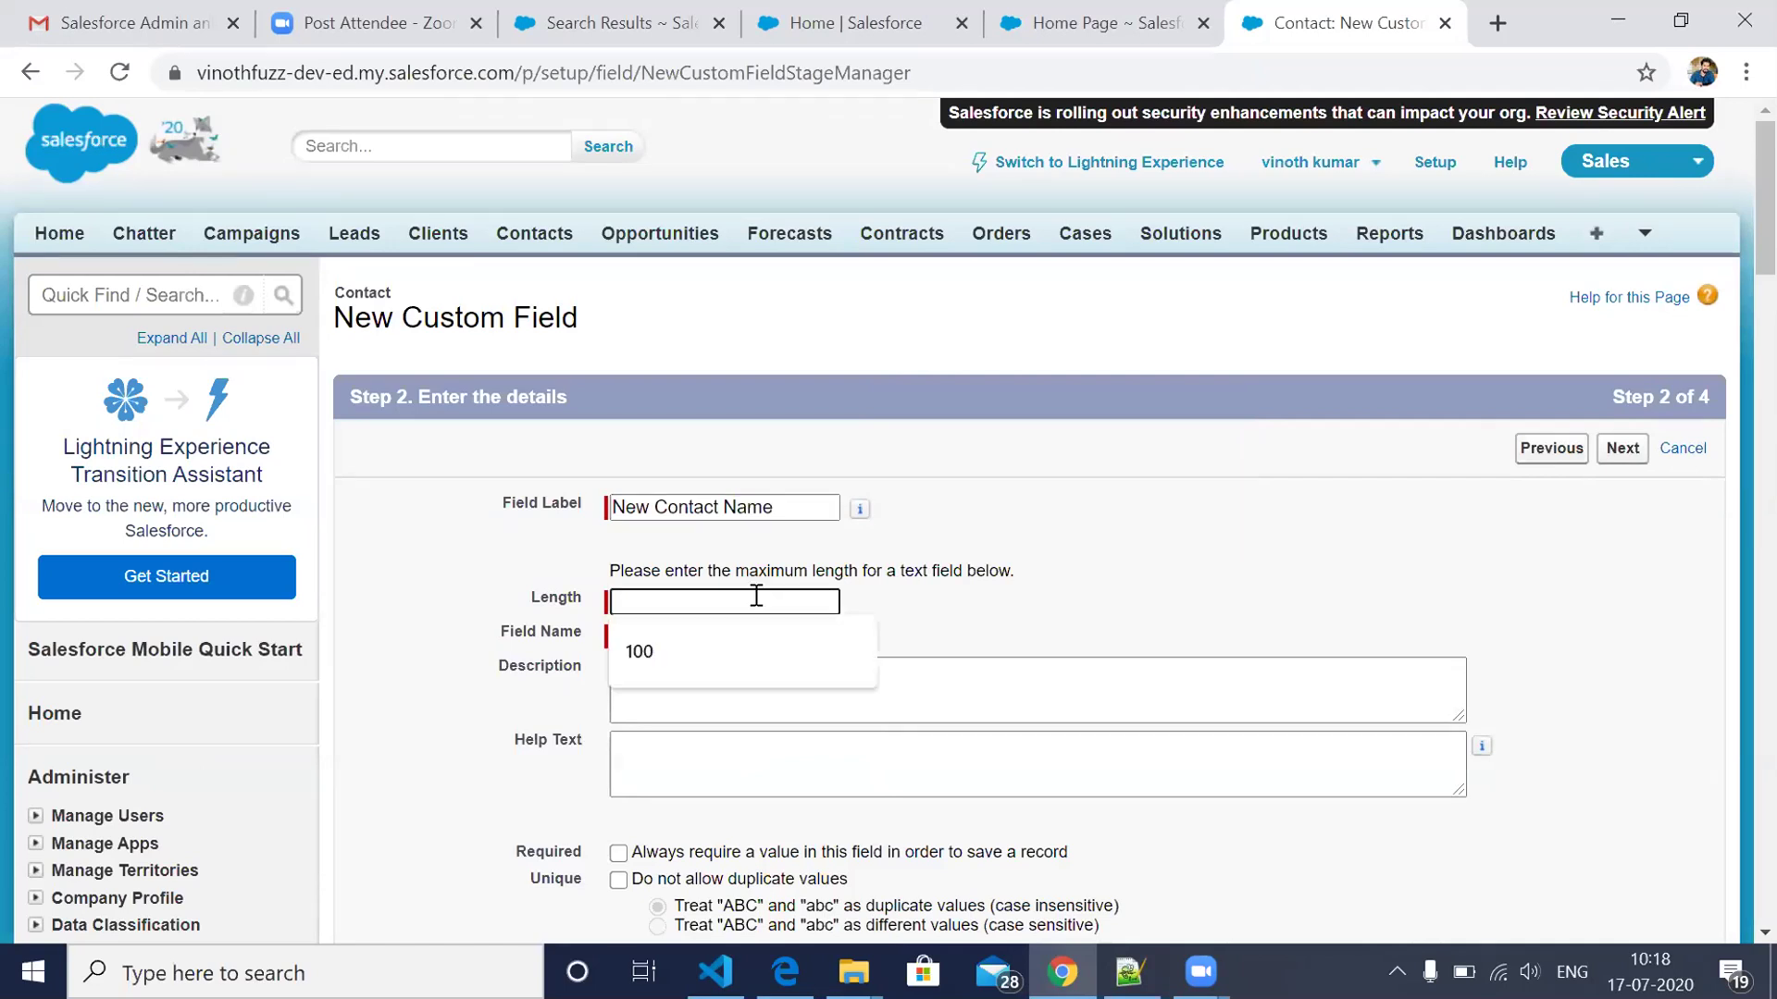
# Step: Compare the new field's label with its Field Name entry, highlighting the Field Name caption
pyautogui.click(788, 503)
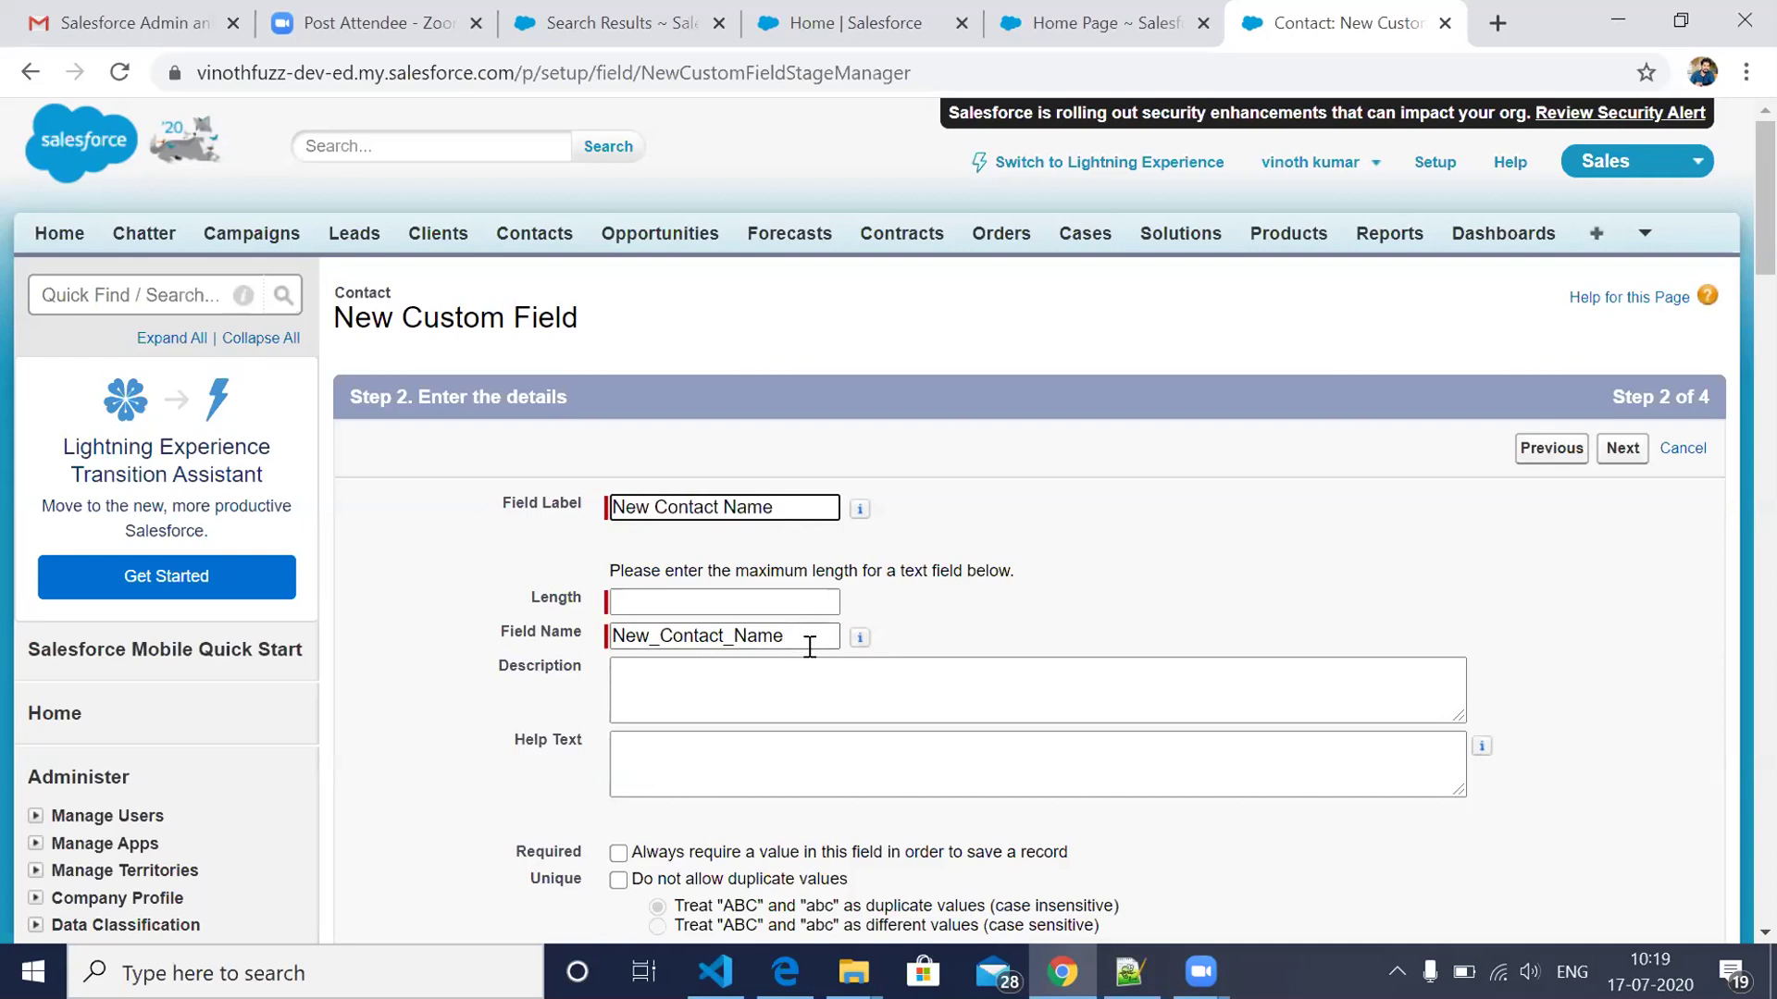
pyautogui.click(683, 597)
pyautogui.moveTo(662, 630); pyautogui.dragTo(759, 639)
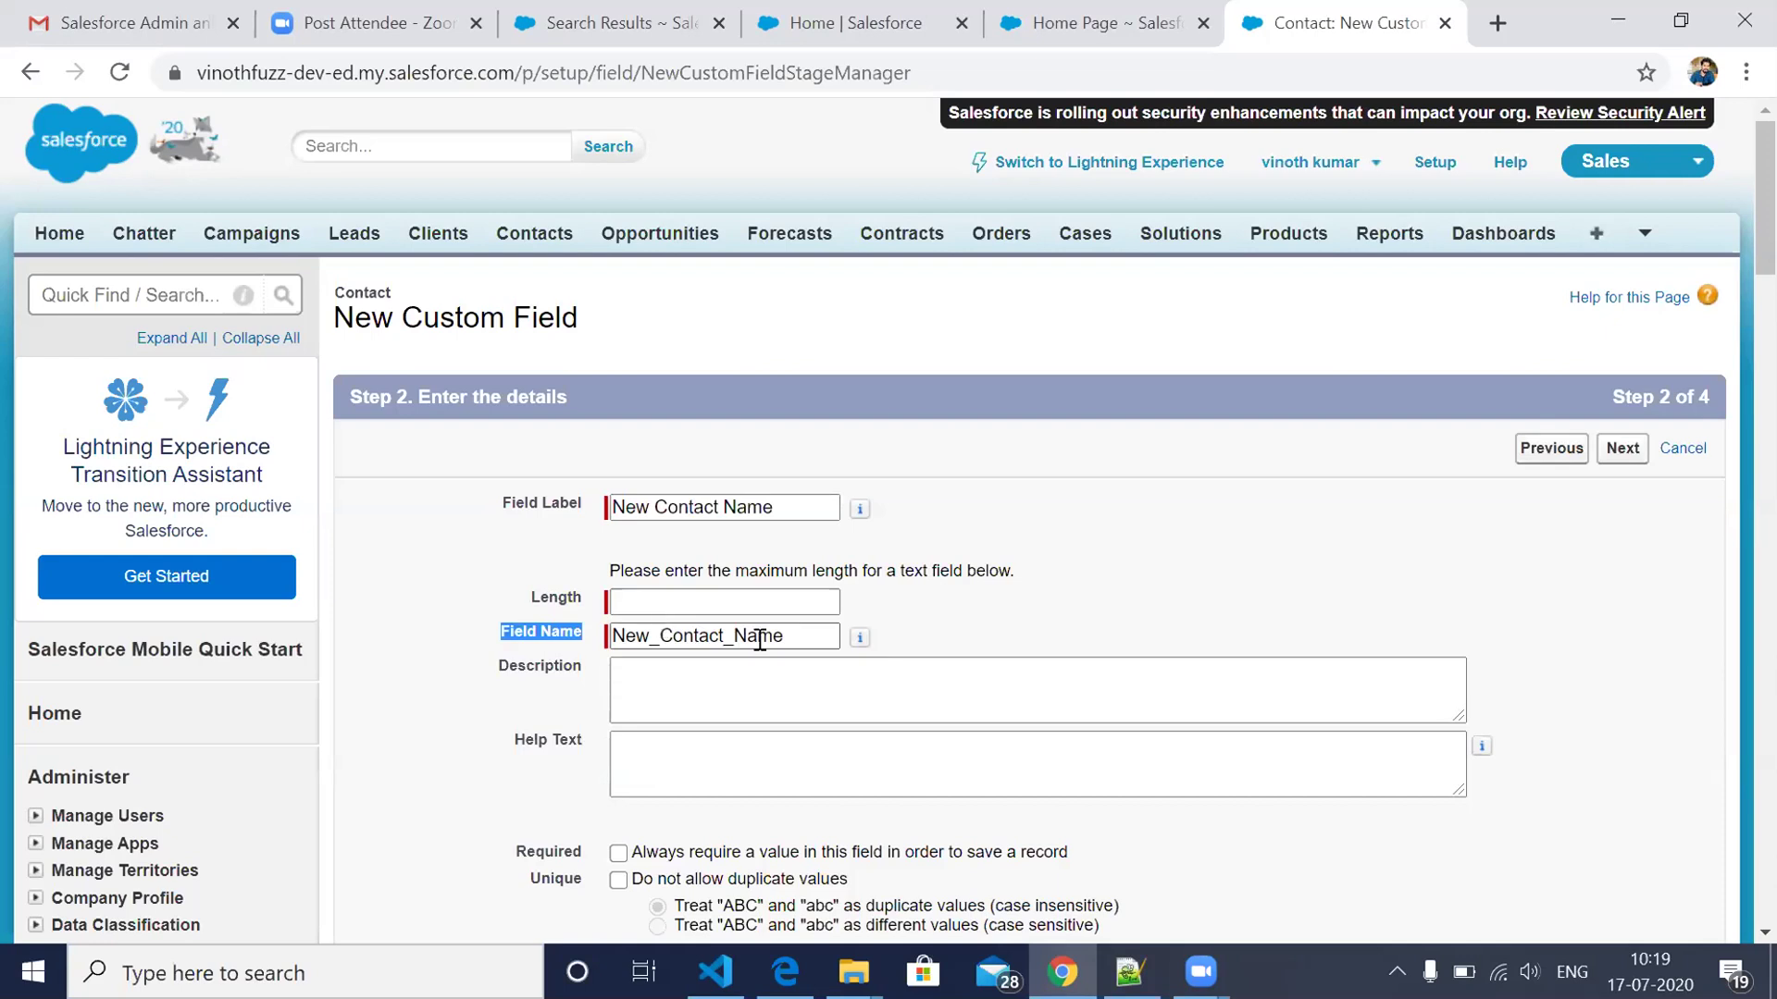
pyautogui.click(815, 640)
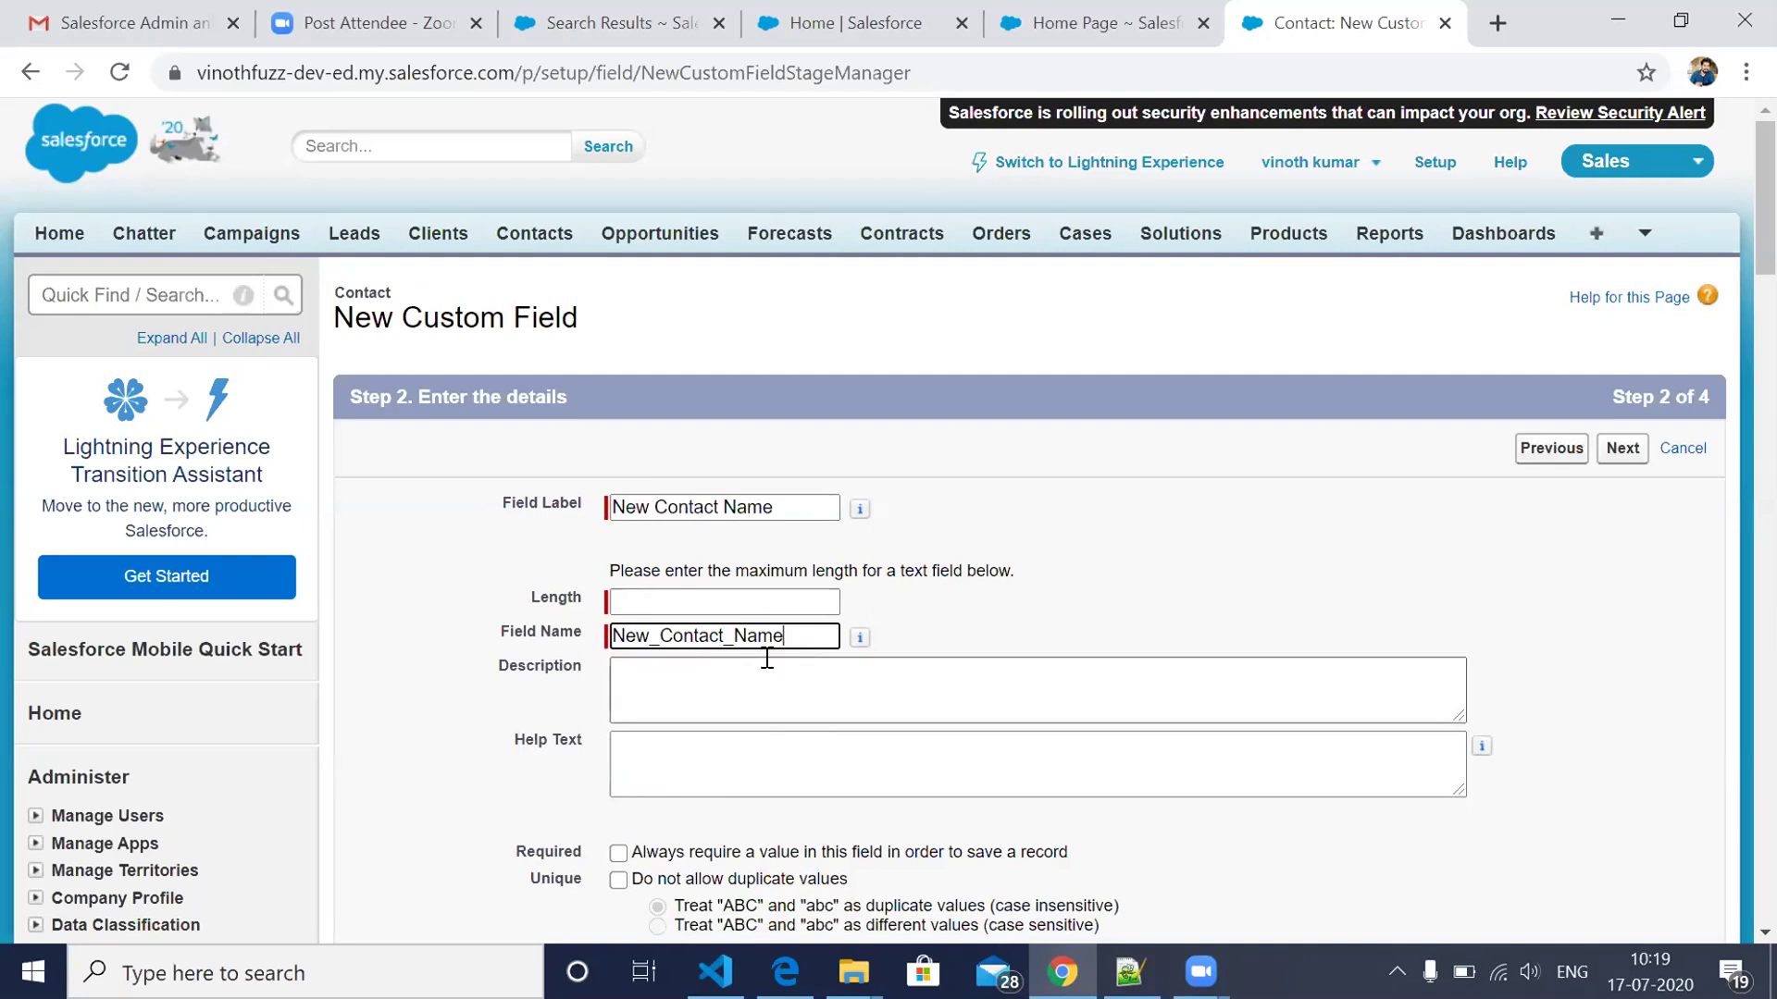
# Step: Set the text field's length to 100, leave the remaining options at their defaults, and proceed to field-level security
pyautogui.click(681, 596)
pyautogui.write('100')
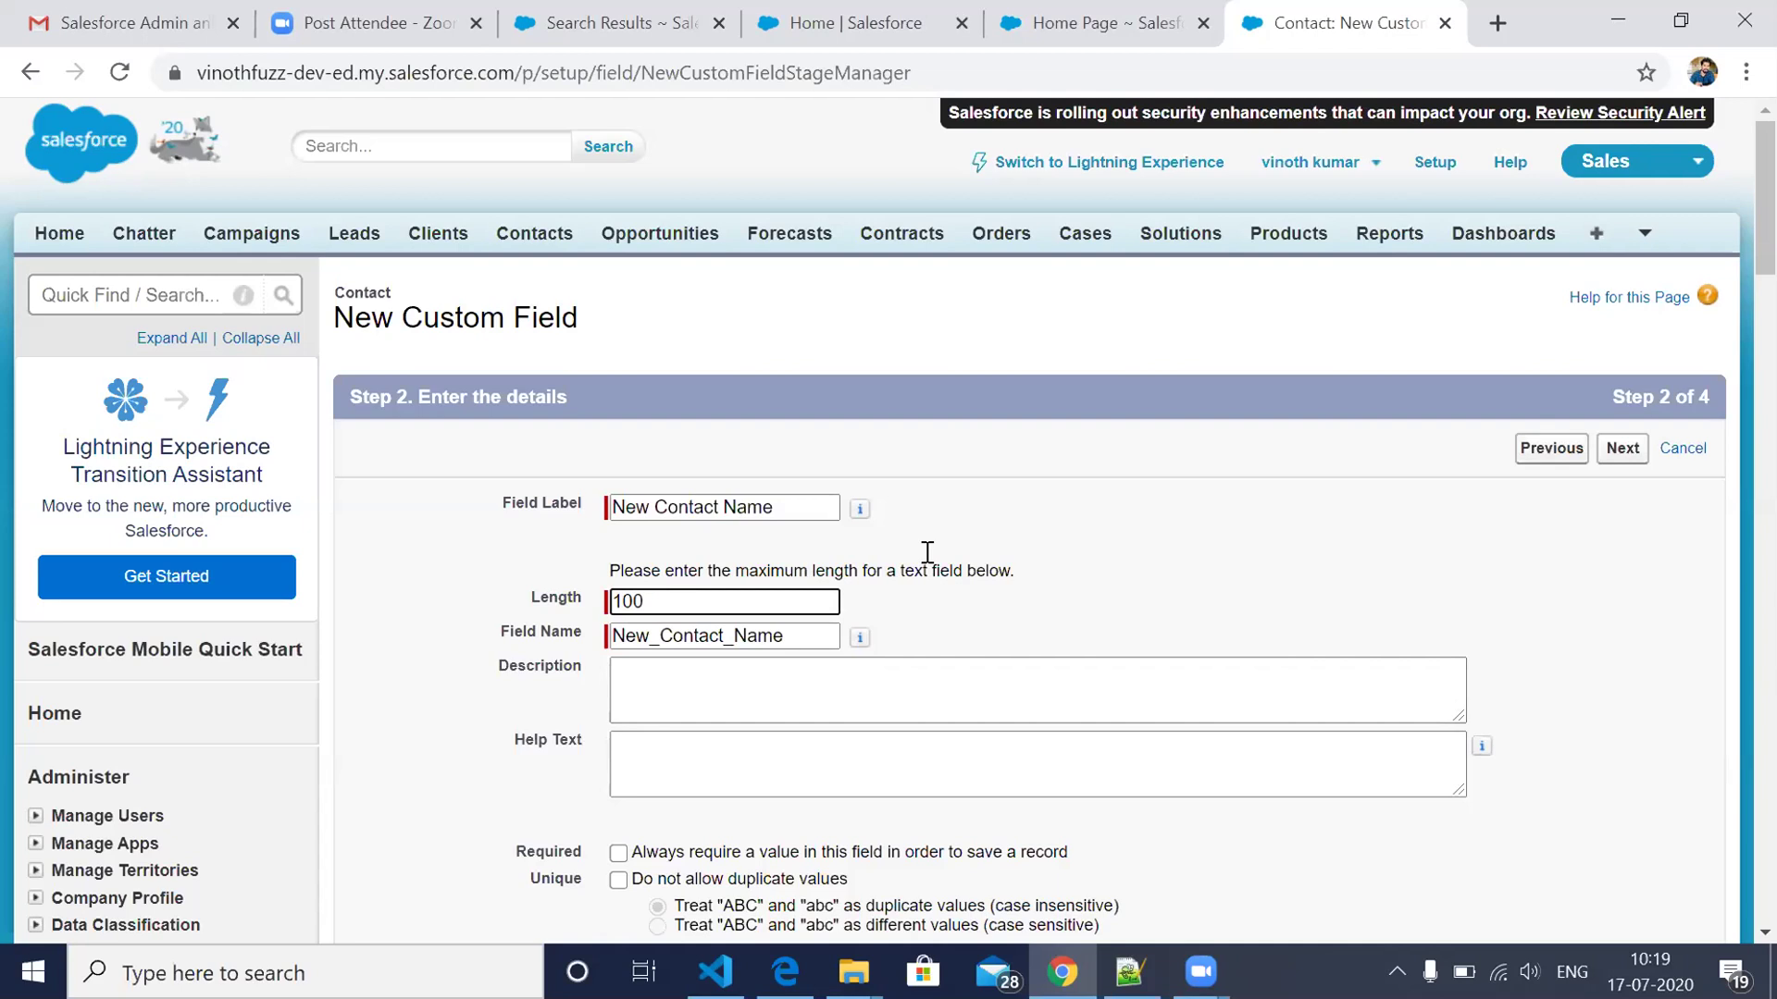
pyautogui.scroll(-2, 927, 553)
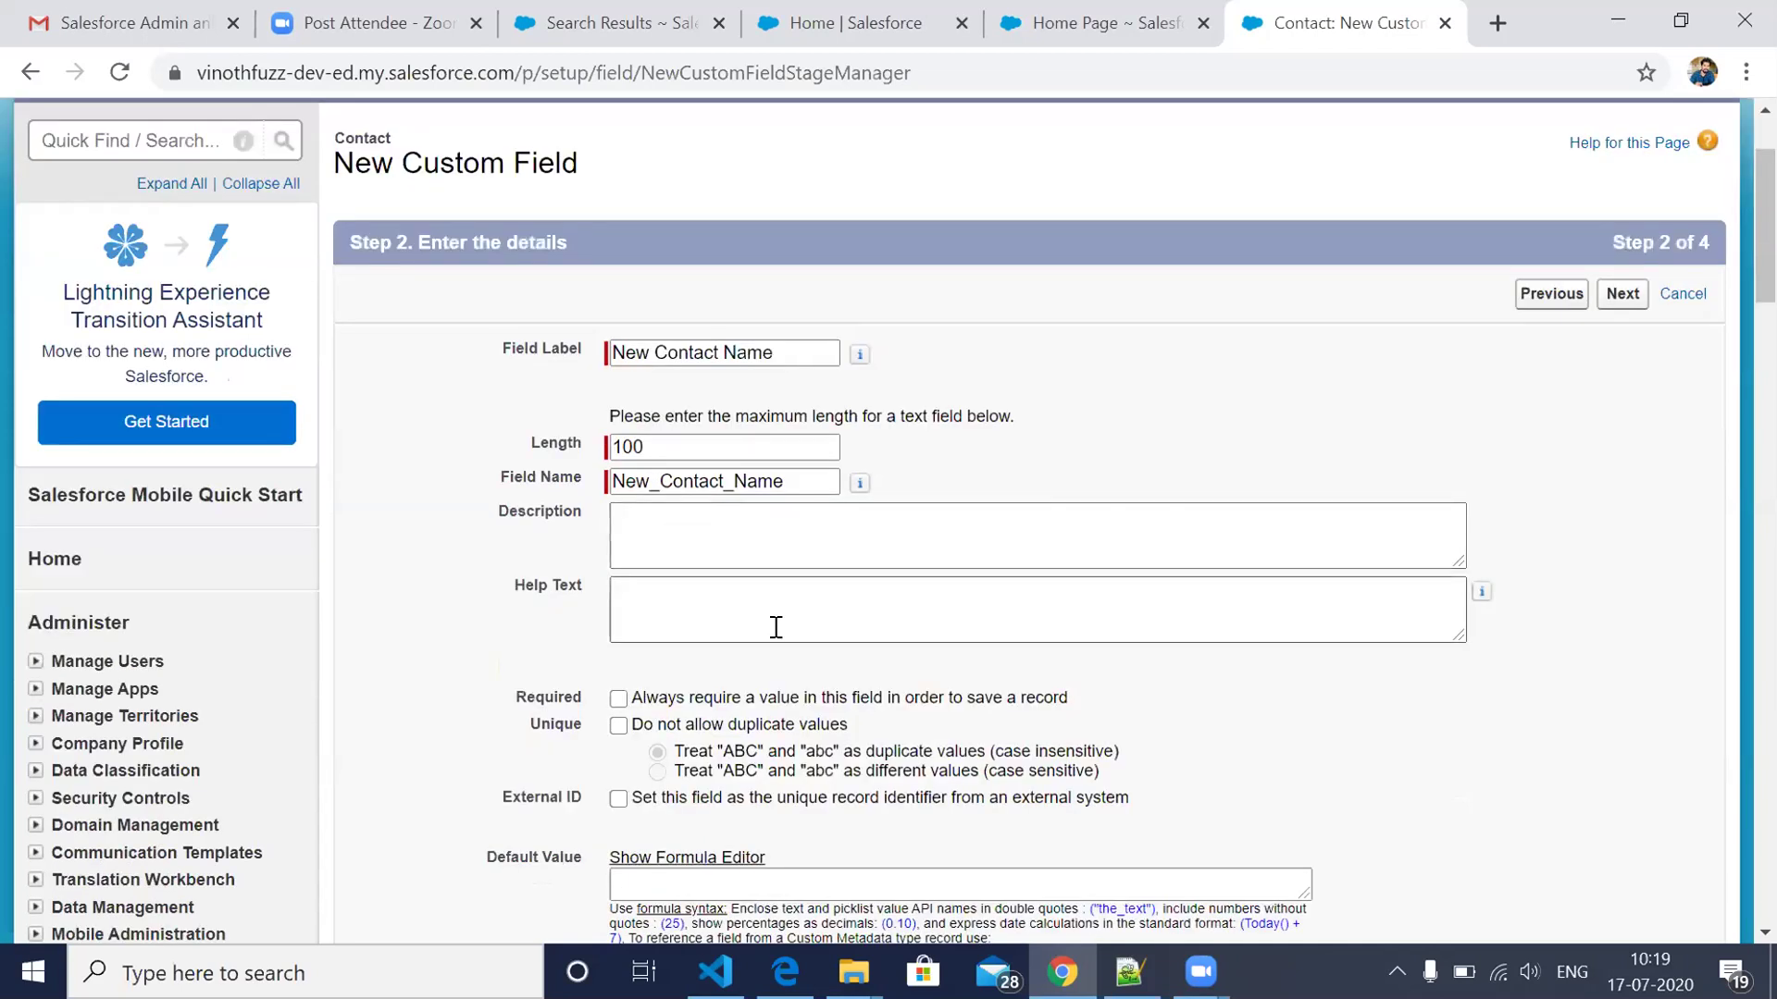
pyautogui.scroll(-1, 814, 529)
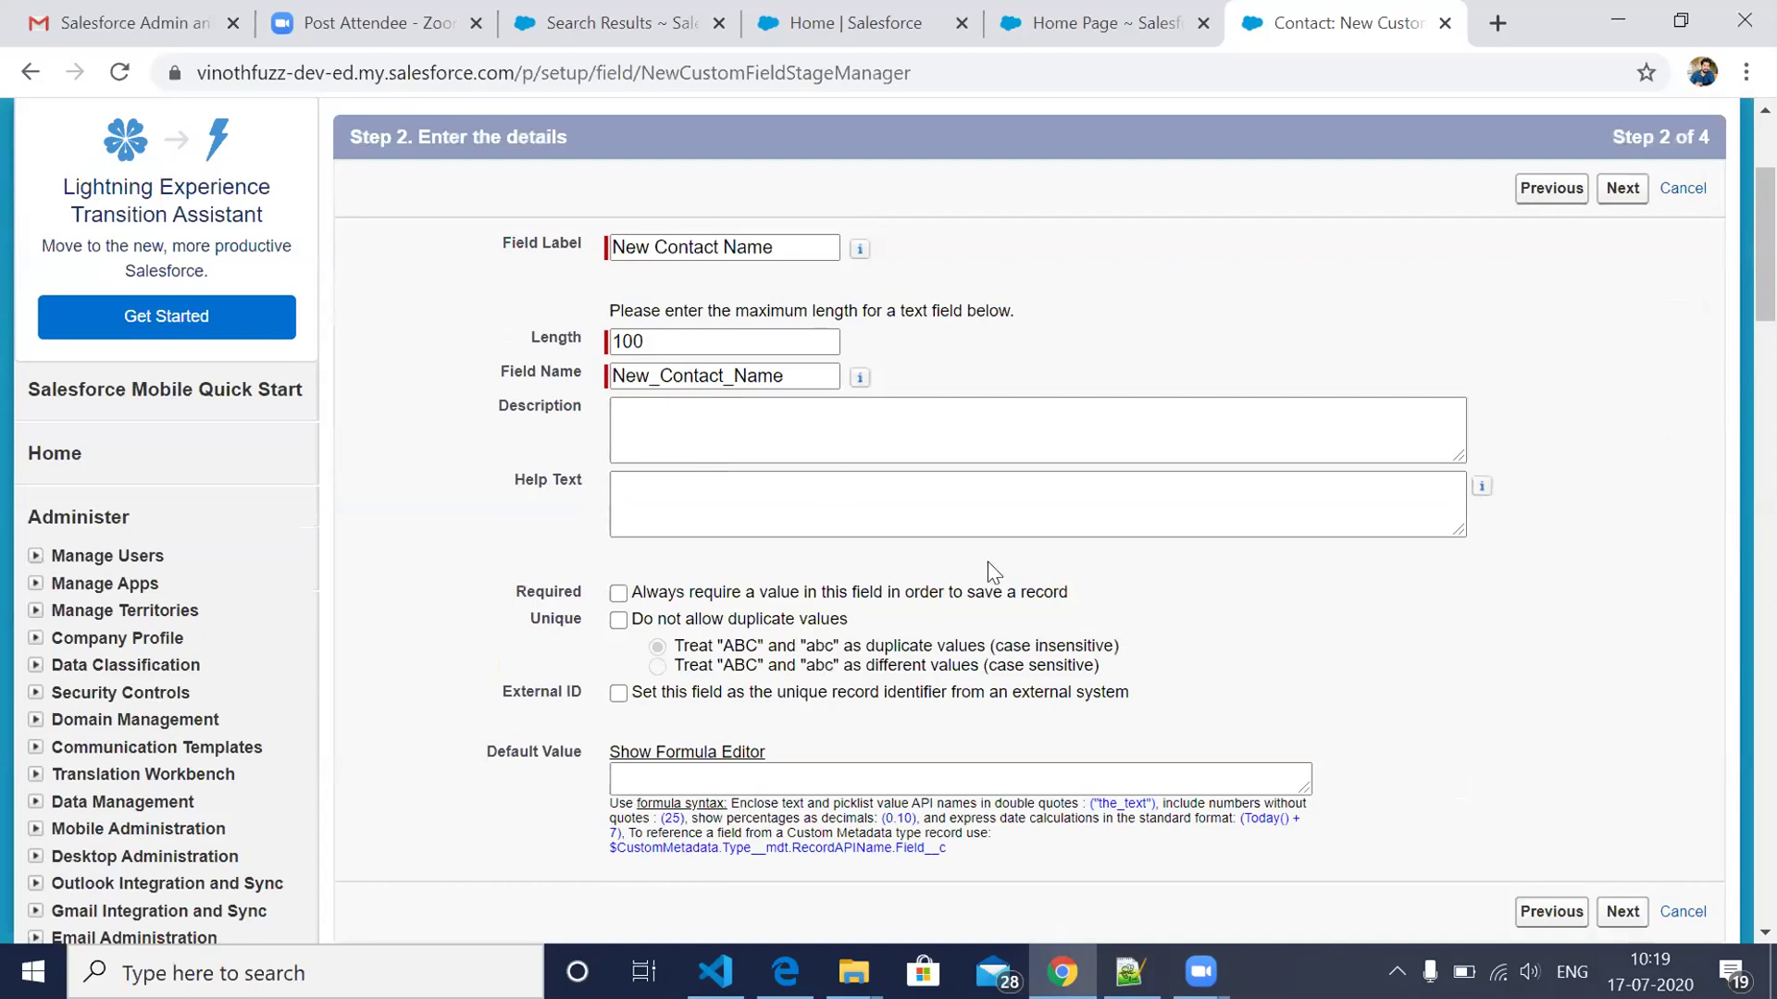
pyautogui.scroll(-1, 991, 571)
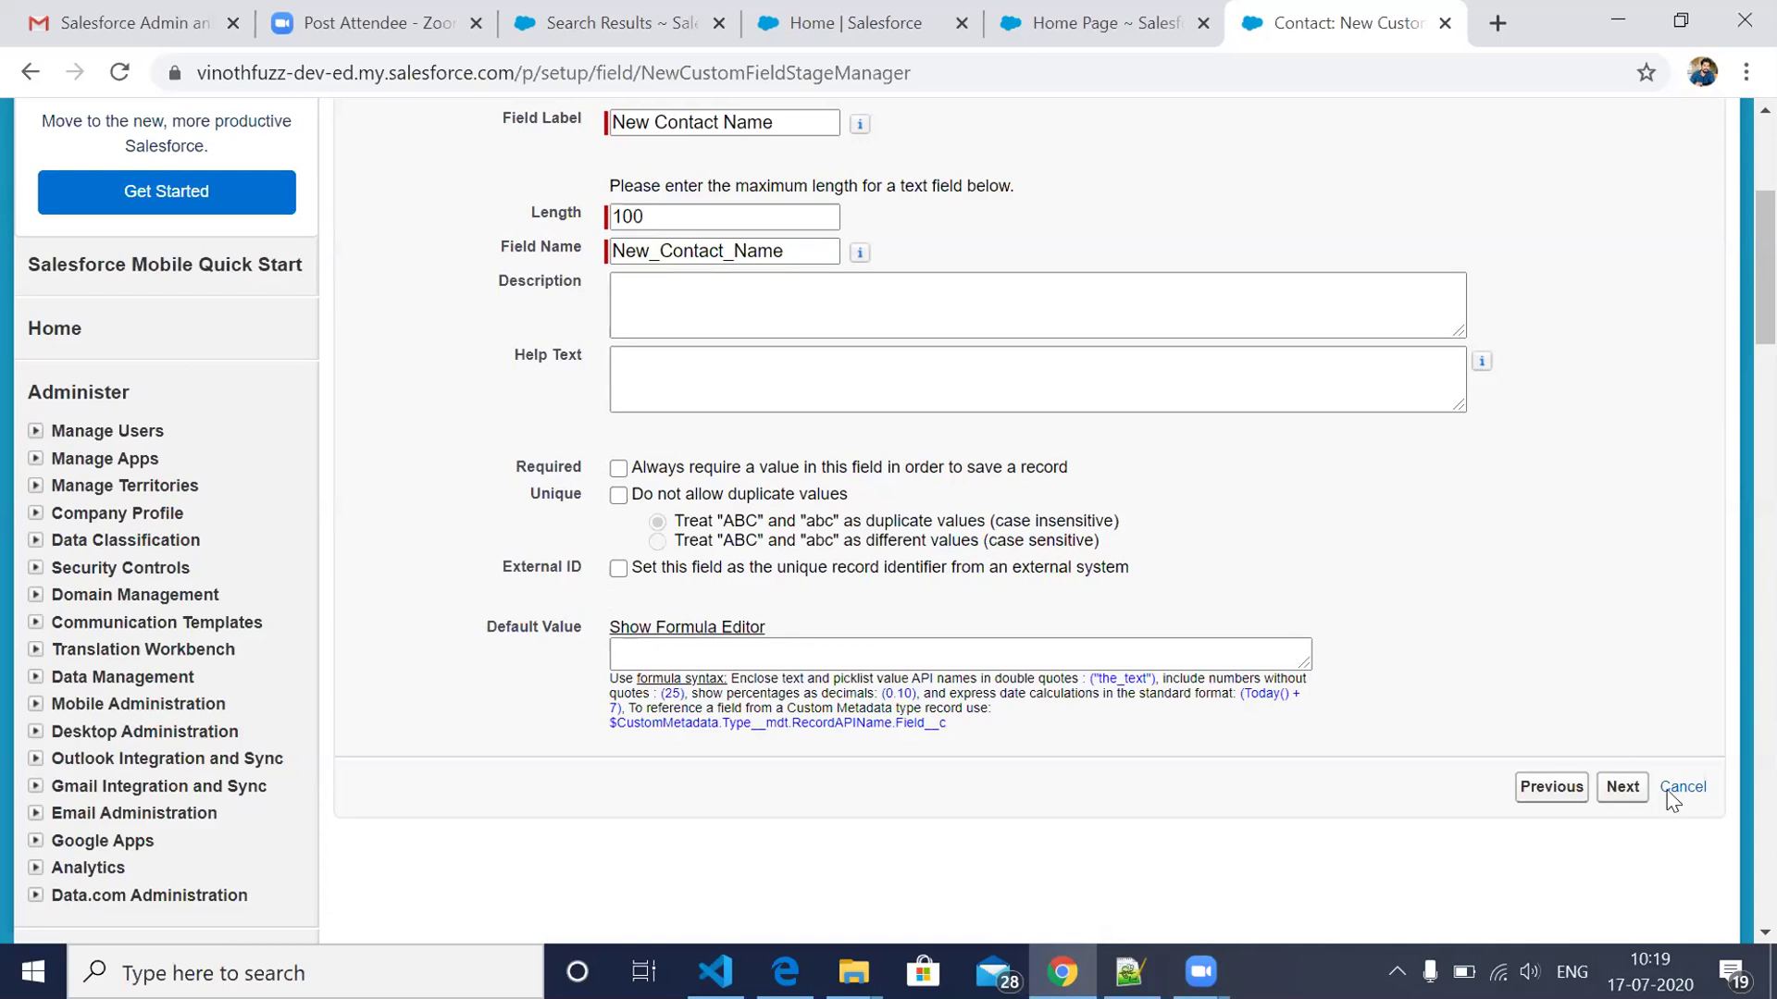
pyautogui.scroll(-1, 1670, 798)
pyautogui.click(1622, 746)
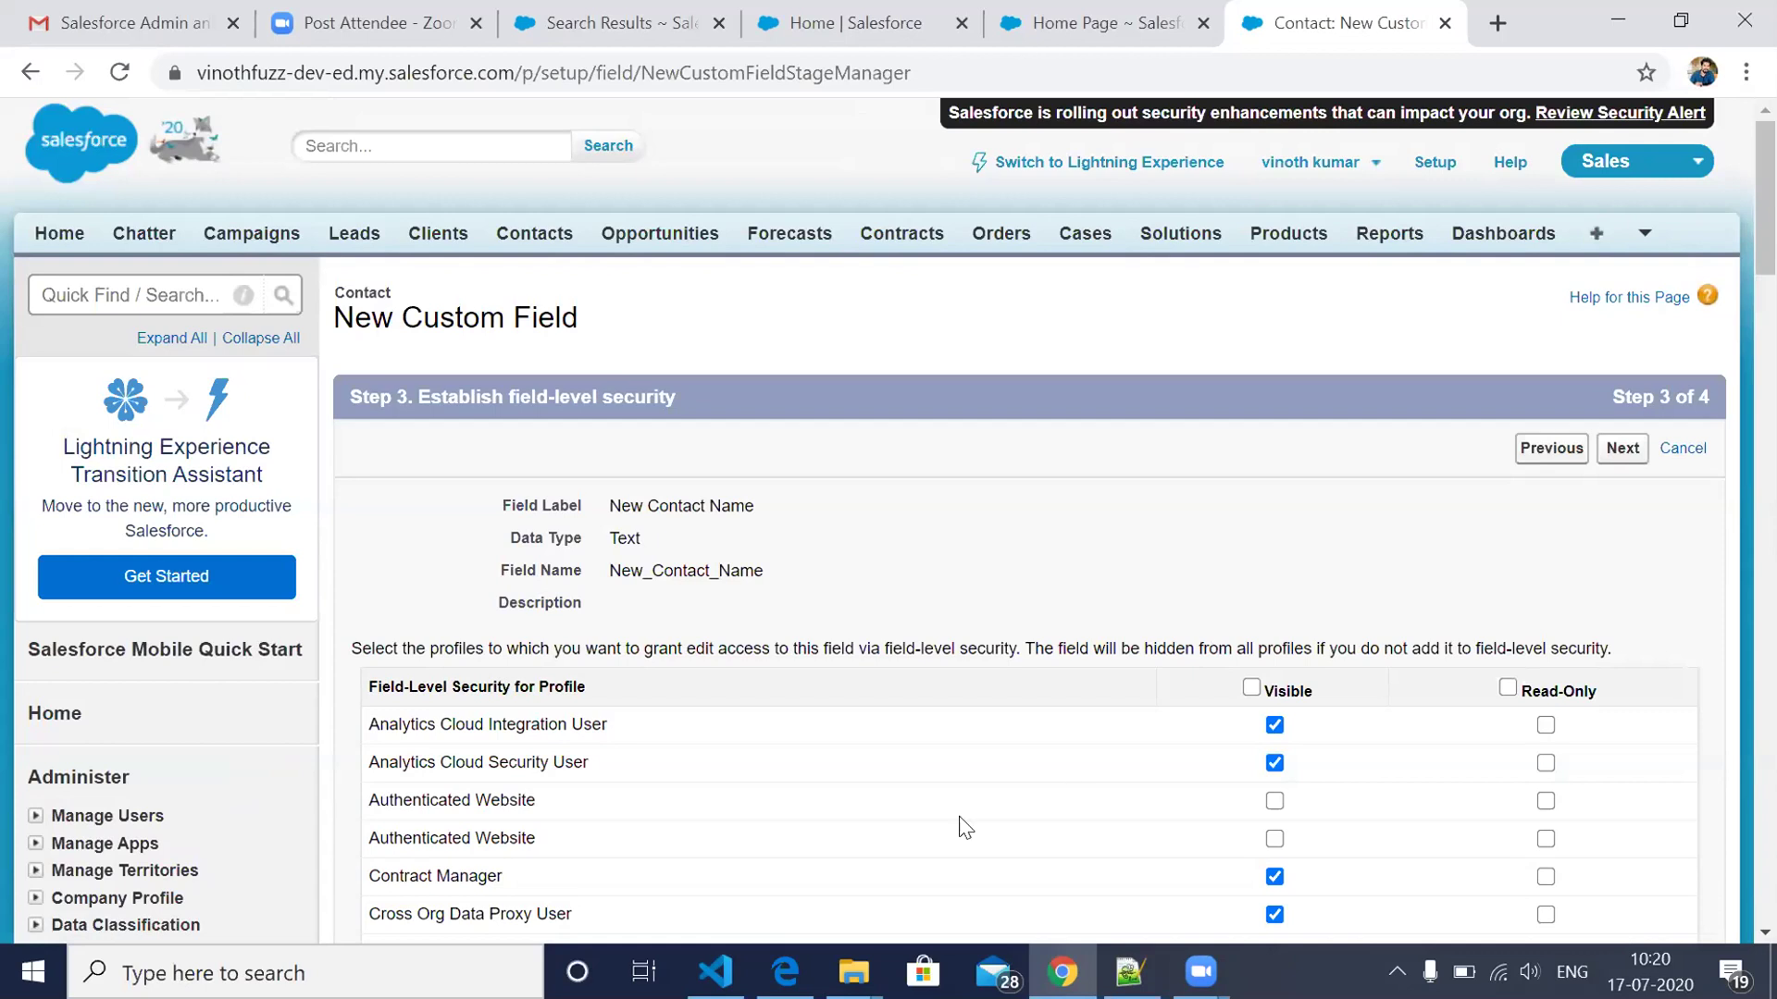
# Step: Review the profiles' field-level security for the new field, keep the default visibility, and continue to the page layout assignment
pyautogui.scroll(-1, 962, 826)
pyautogui.scroll(-6, 962, 826)
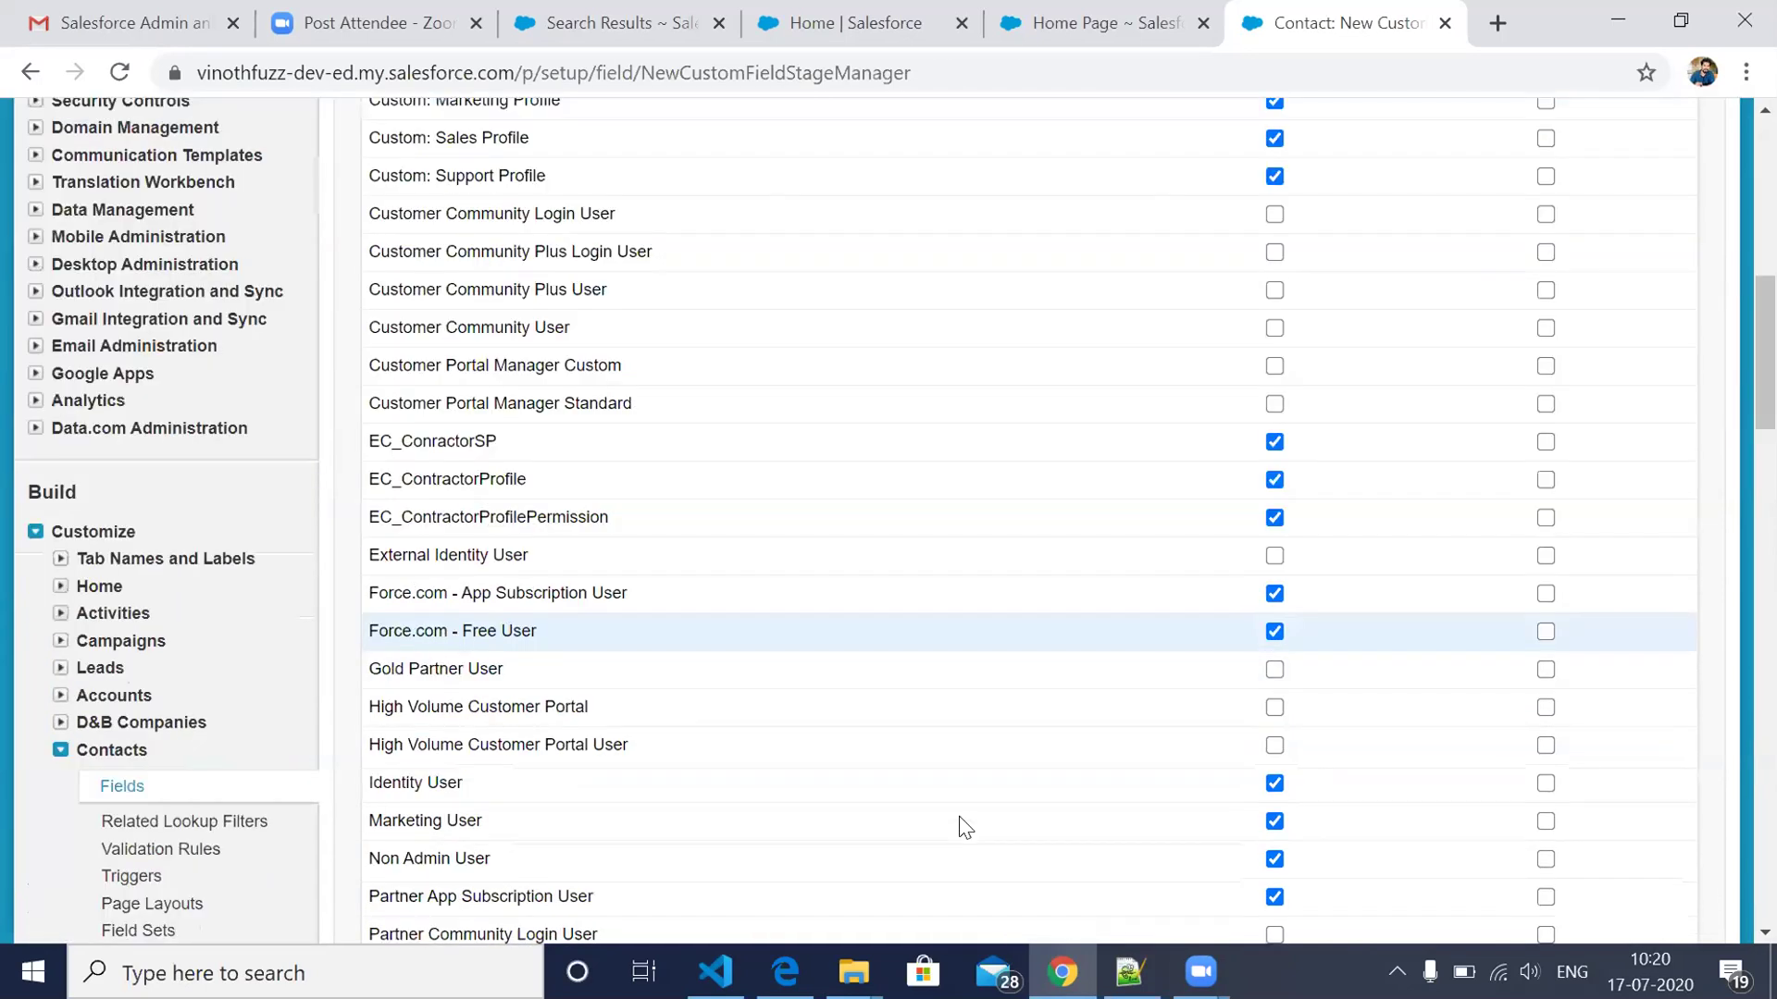
pyautogui.scroll(-5, 962, 826)
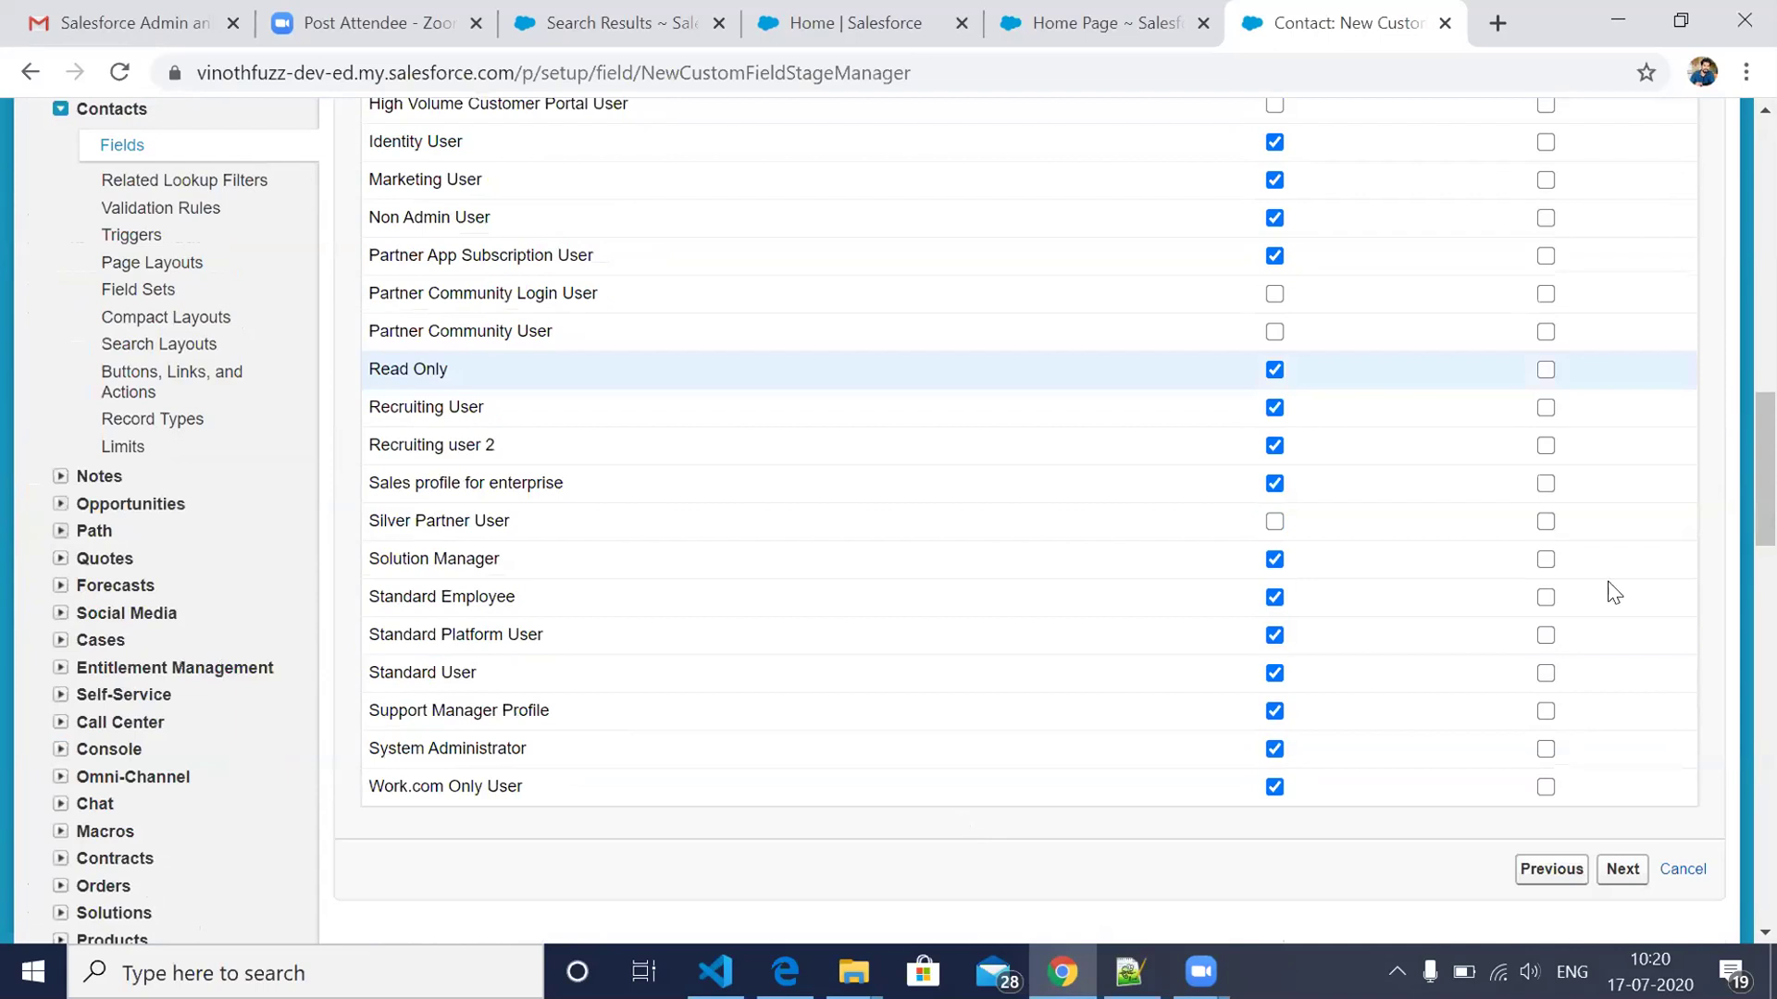
pyautogui.scroll(12, 1610, 590)
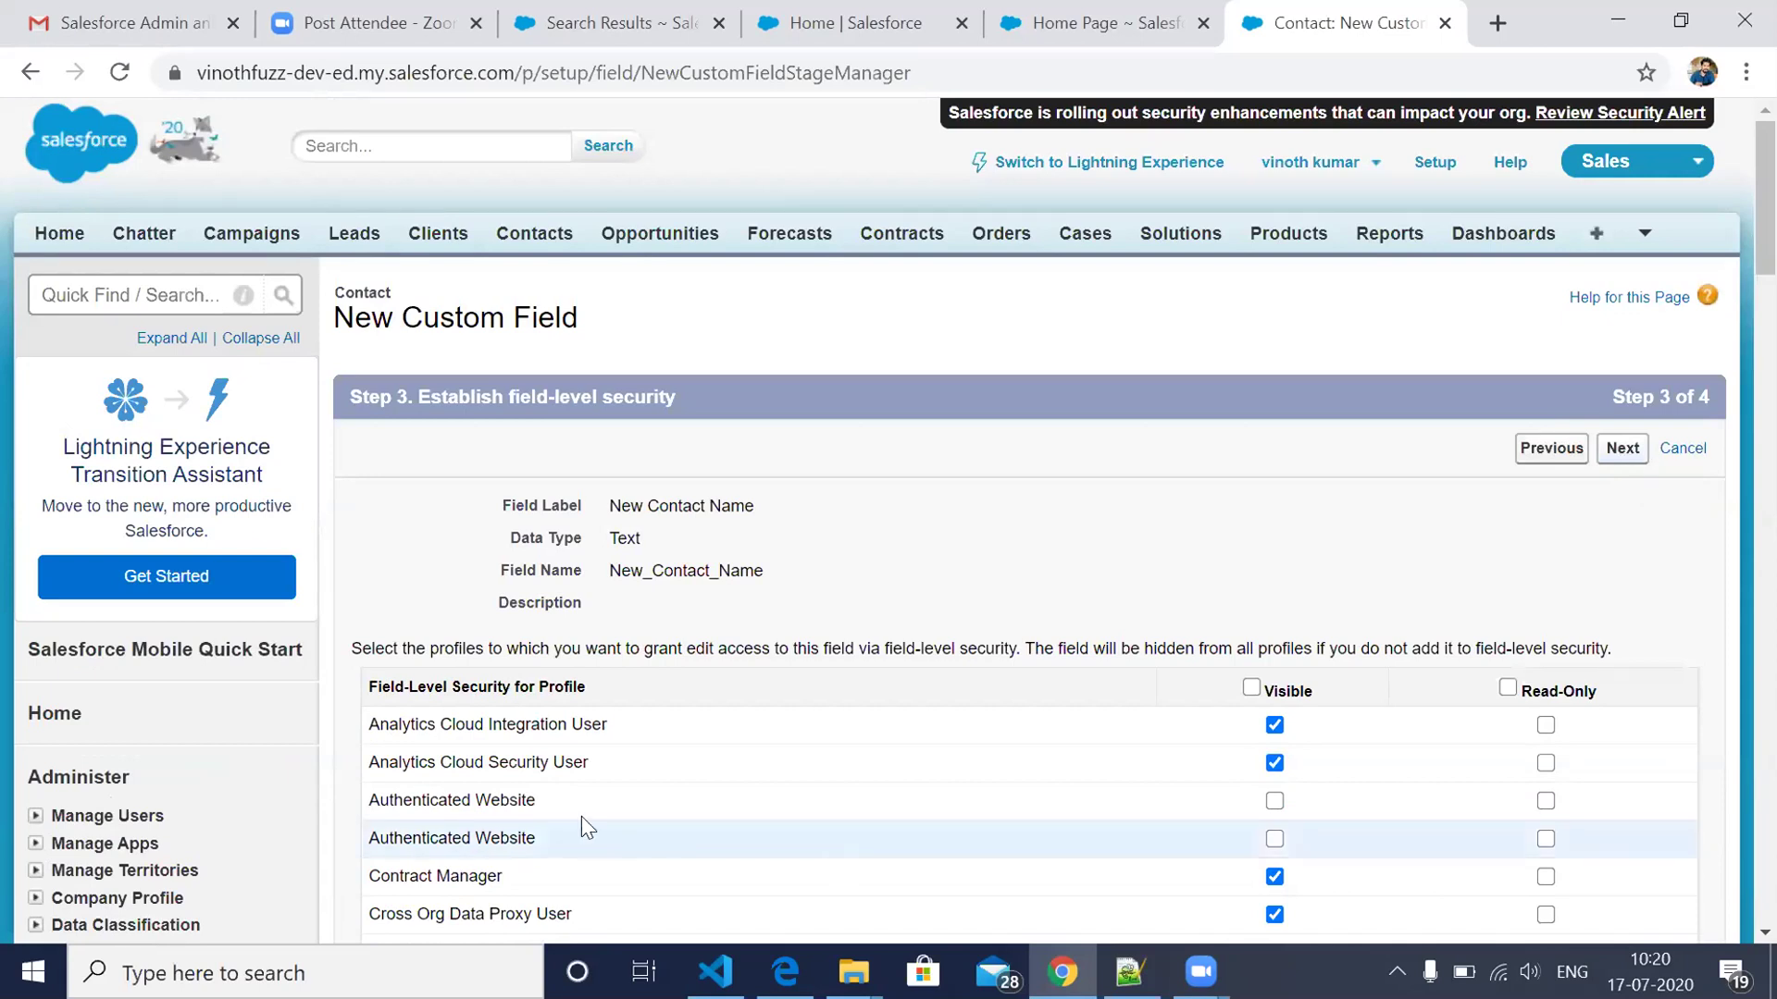
pyautogui.scroll(-2, 645, 694)
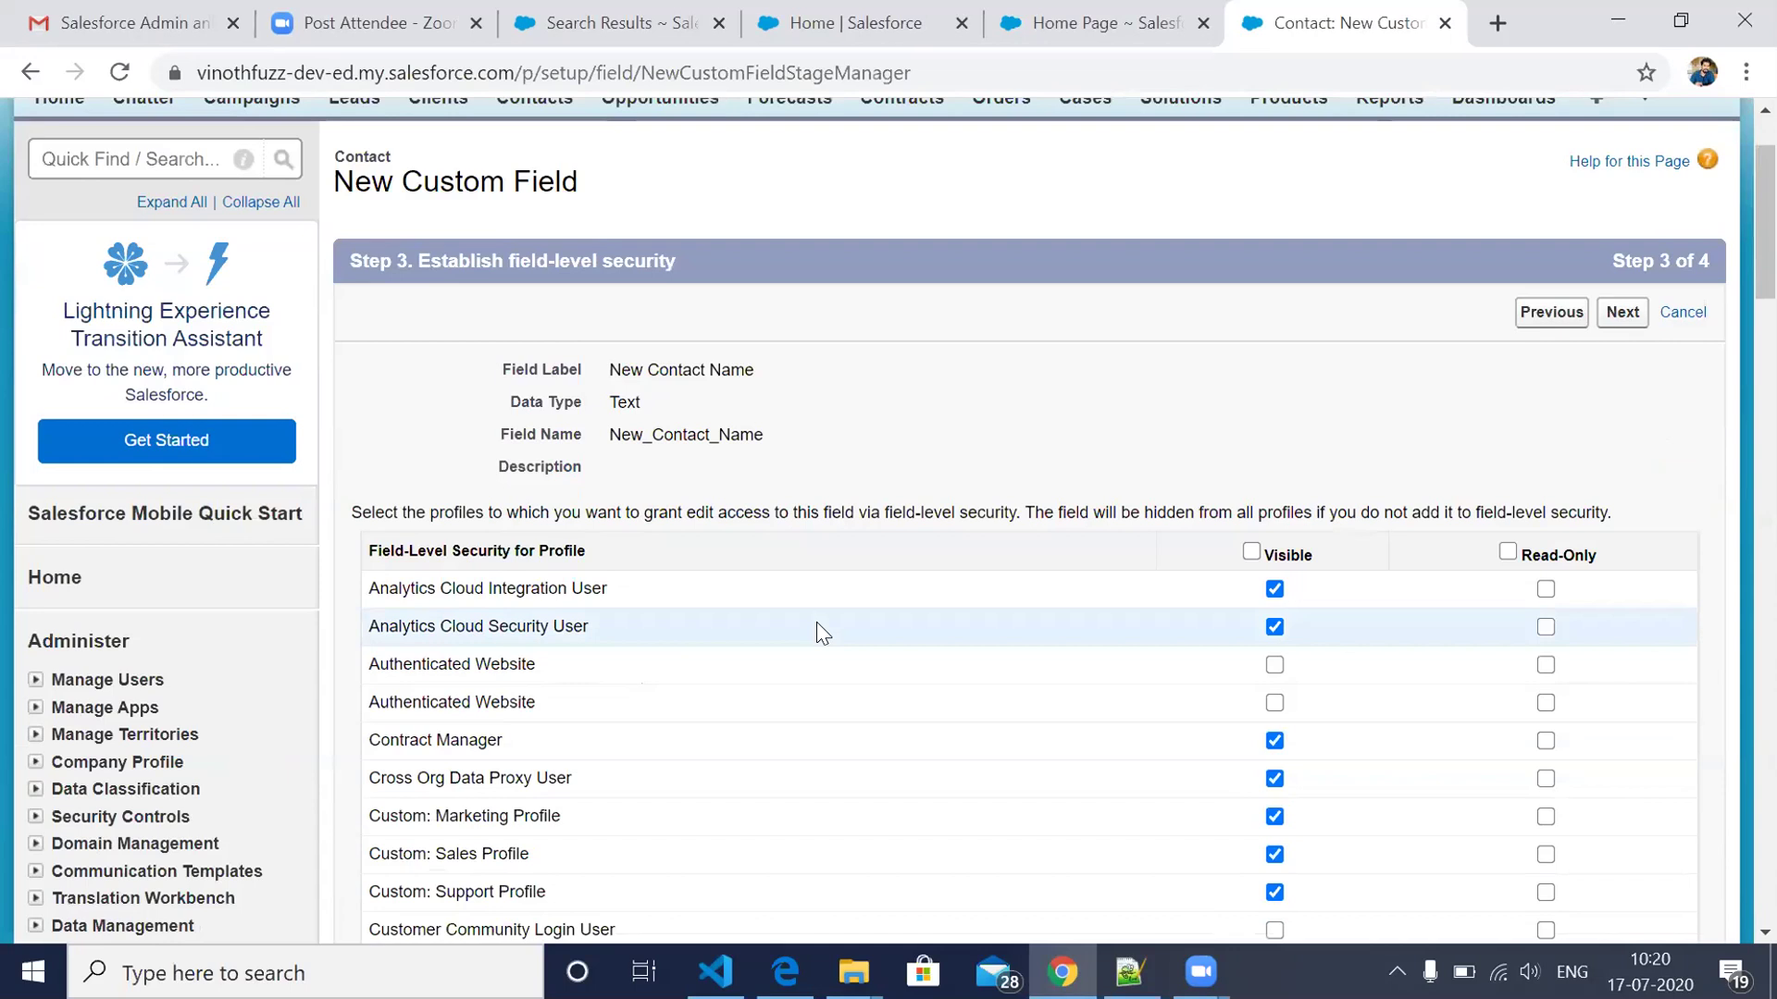
pyautogui.scroll(2, 1549, 539)
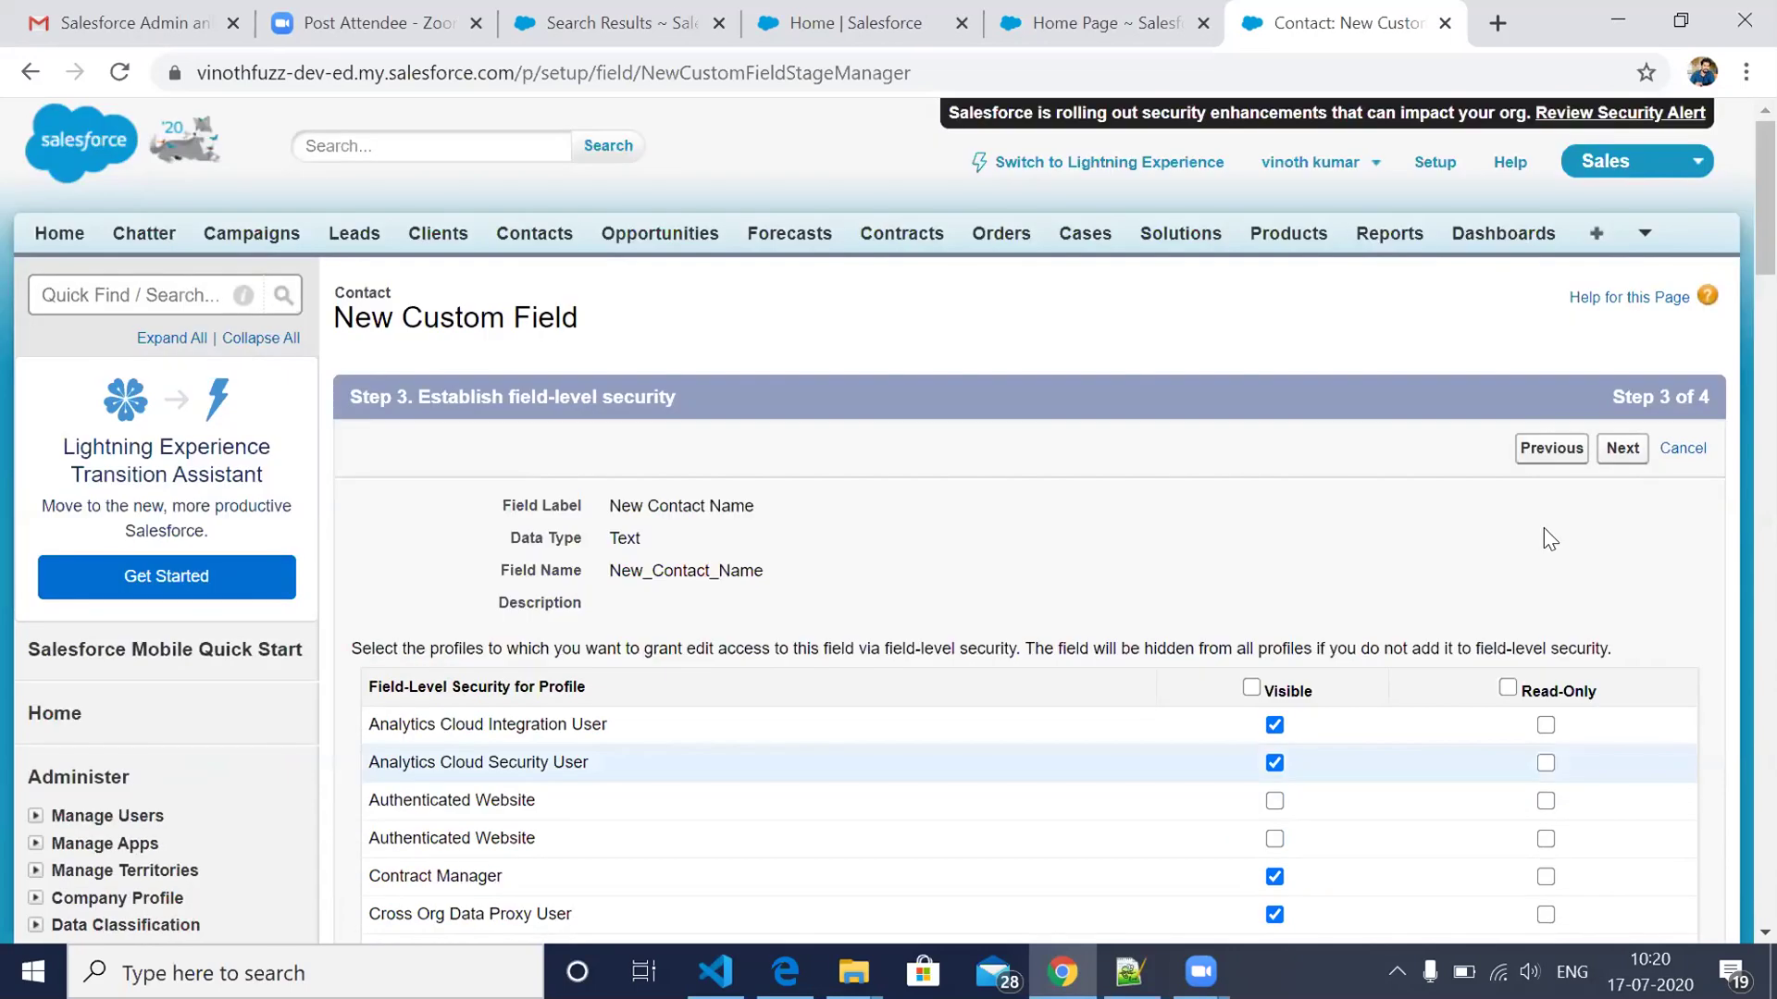
pyautogui.click(1623, 450)
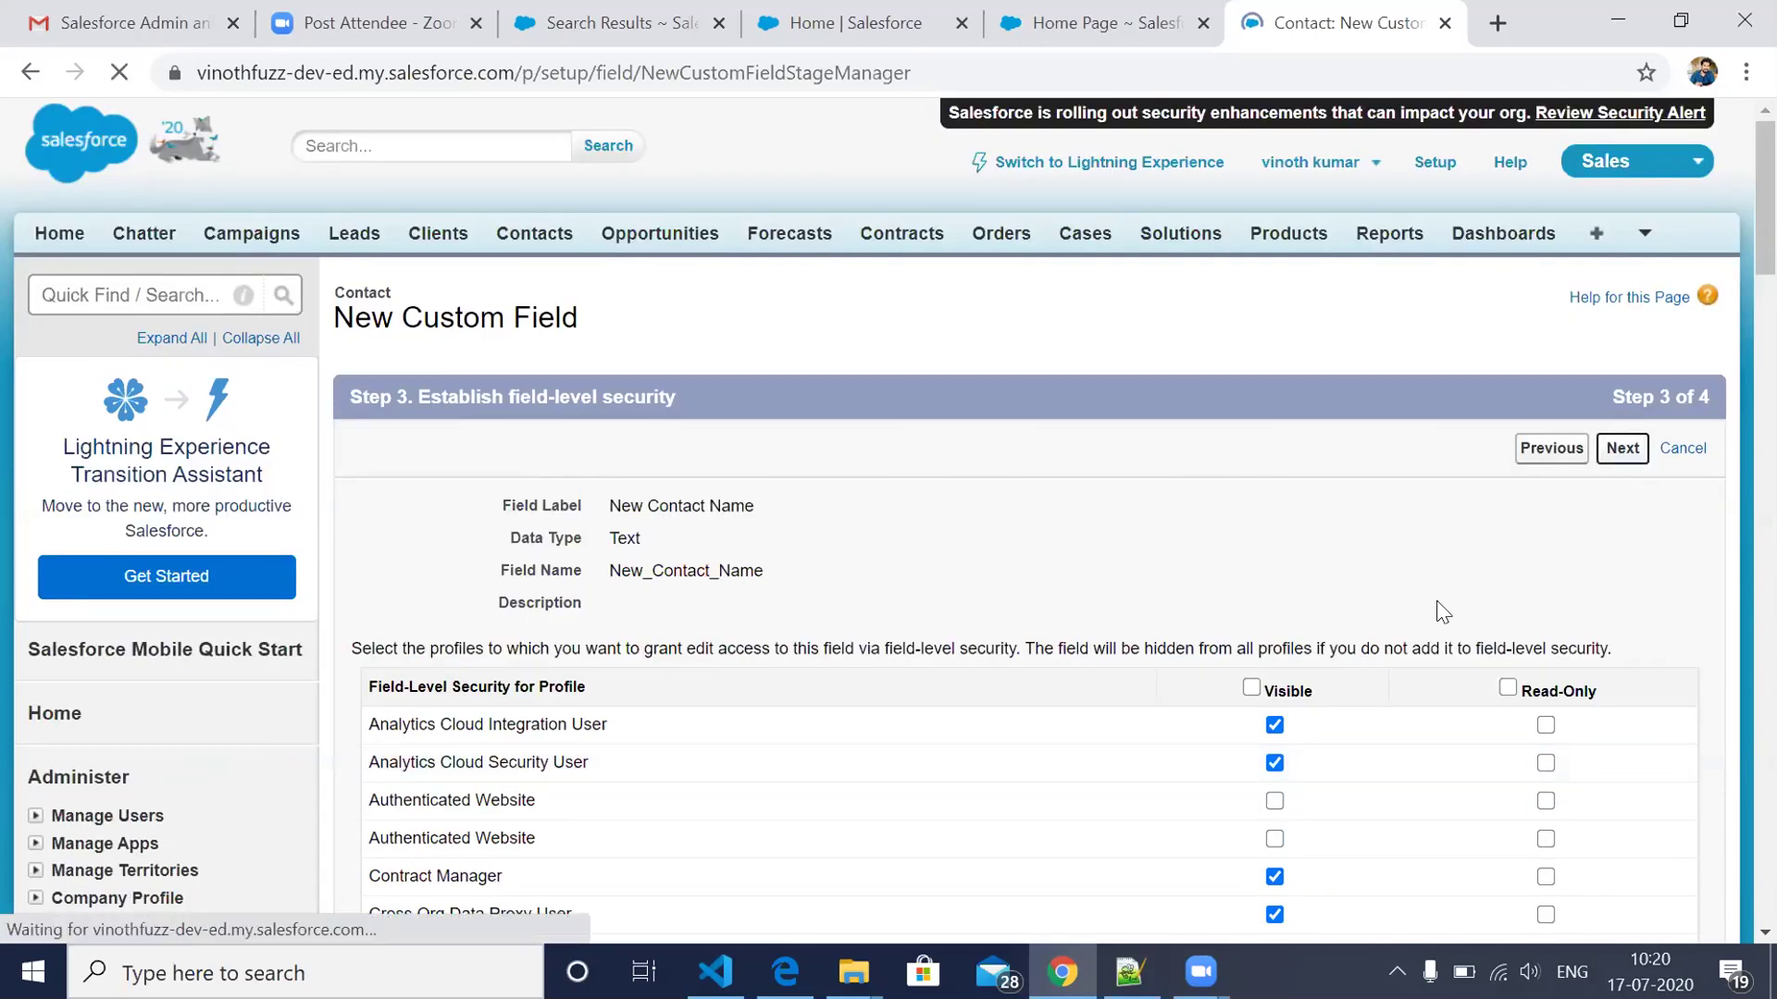
pyautogui.scroll(-2, 567, 833)
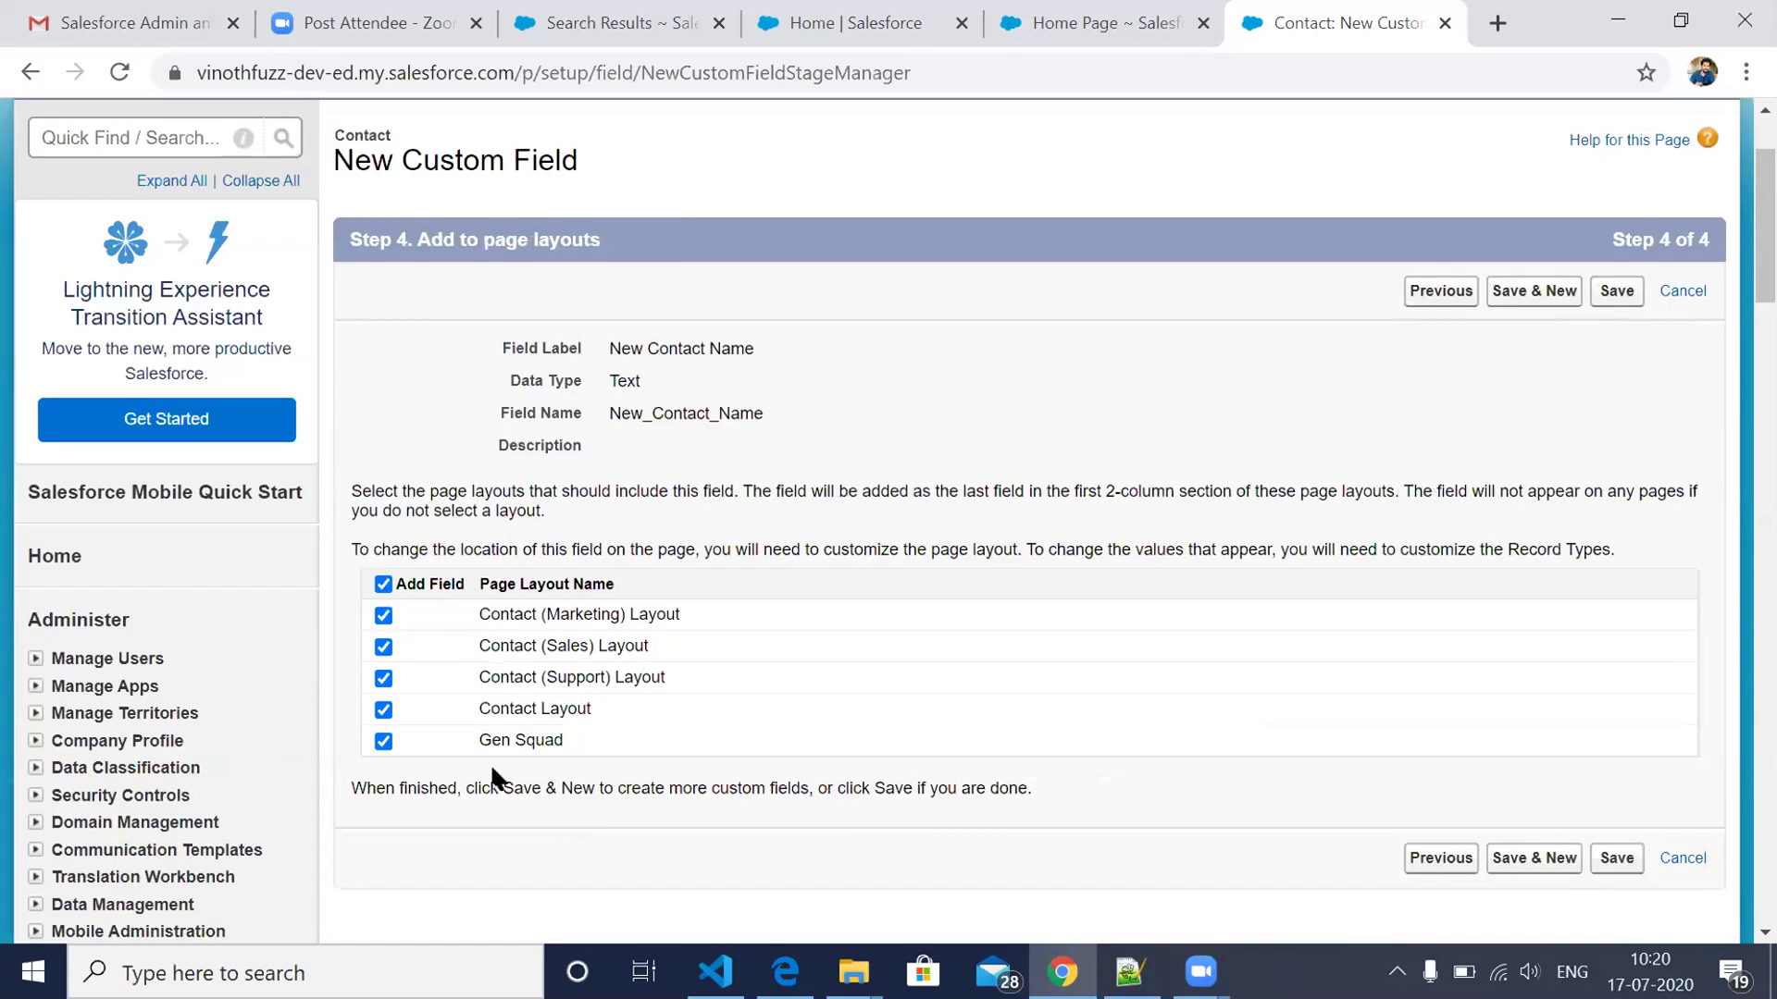
# Step: Add the new field only to Contact (Sales) Layout and Contact Layout, excluding the other page layouts, and save the field
pyautogui.click(383, 743)
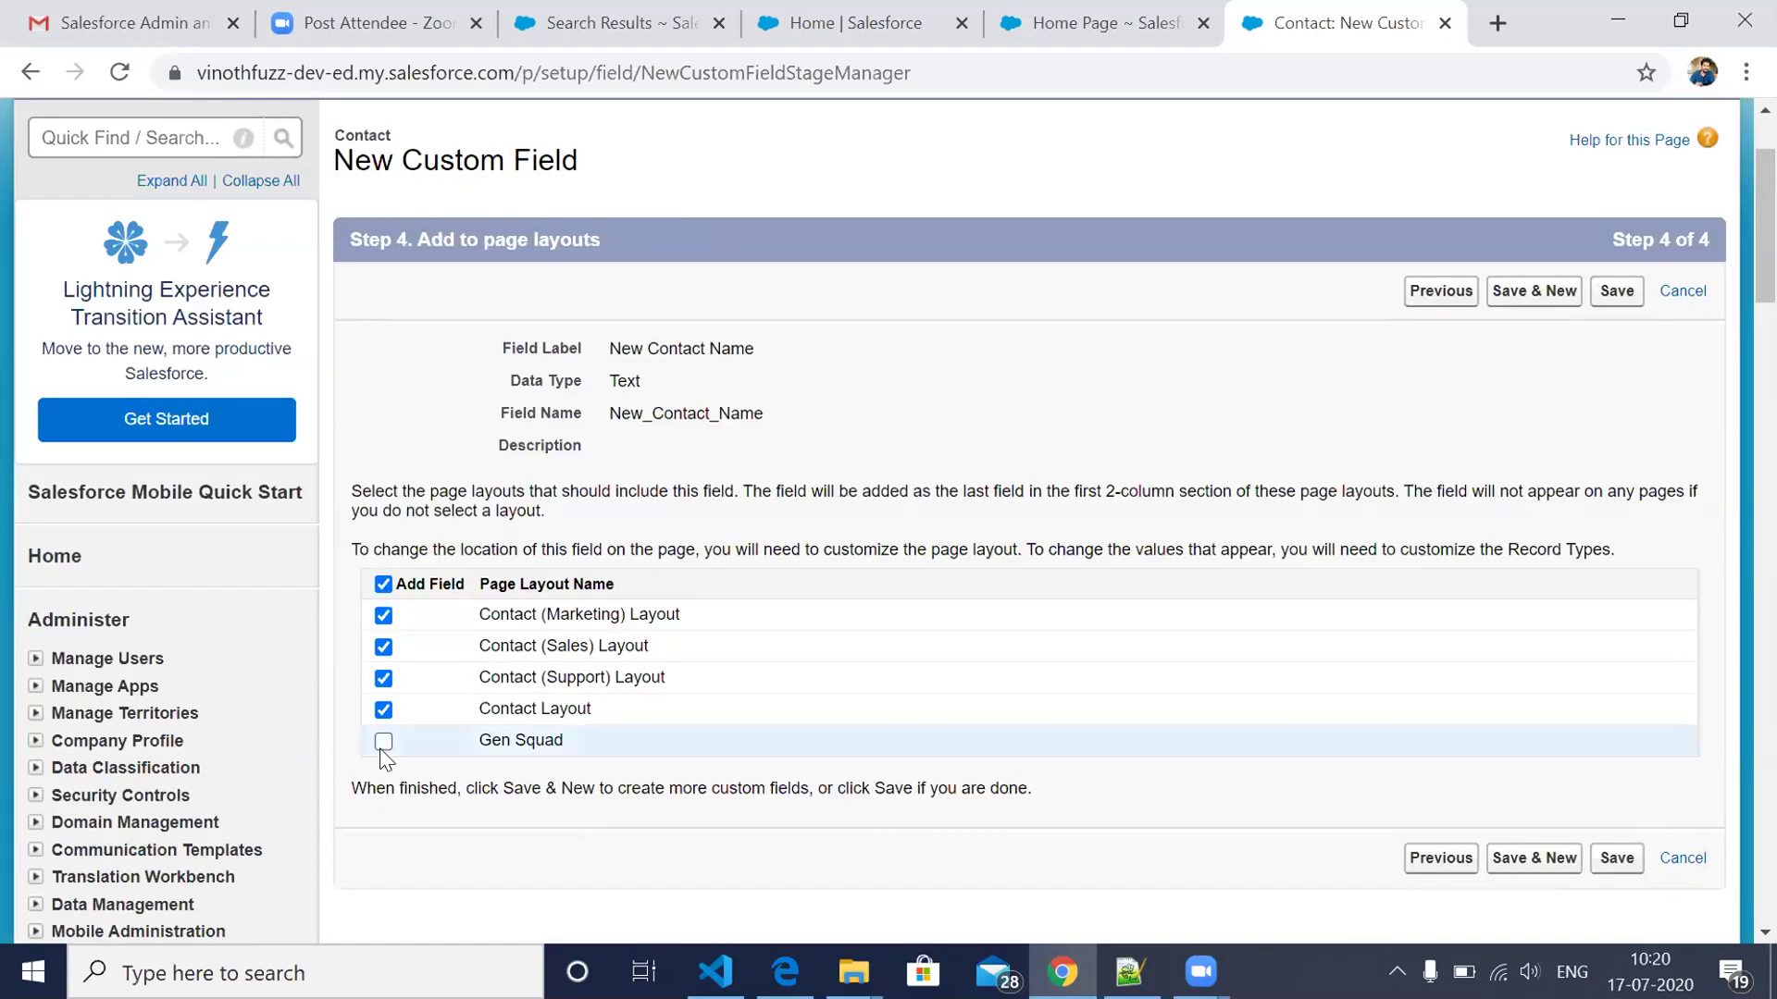
pyautogui.click(384, 586)
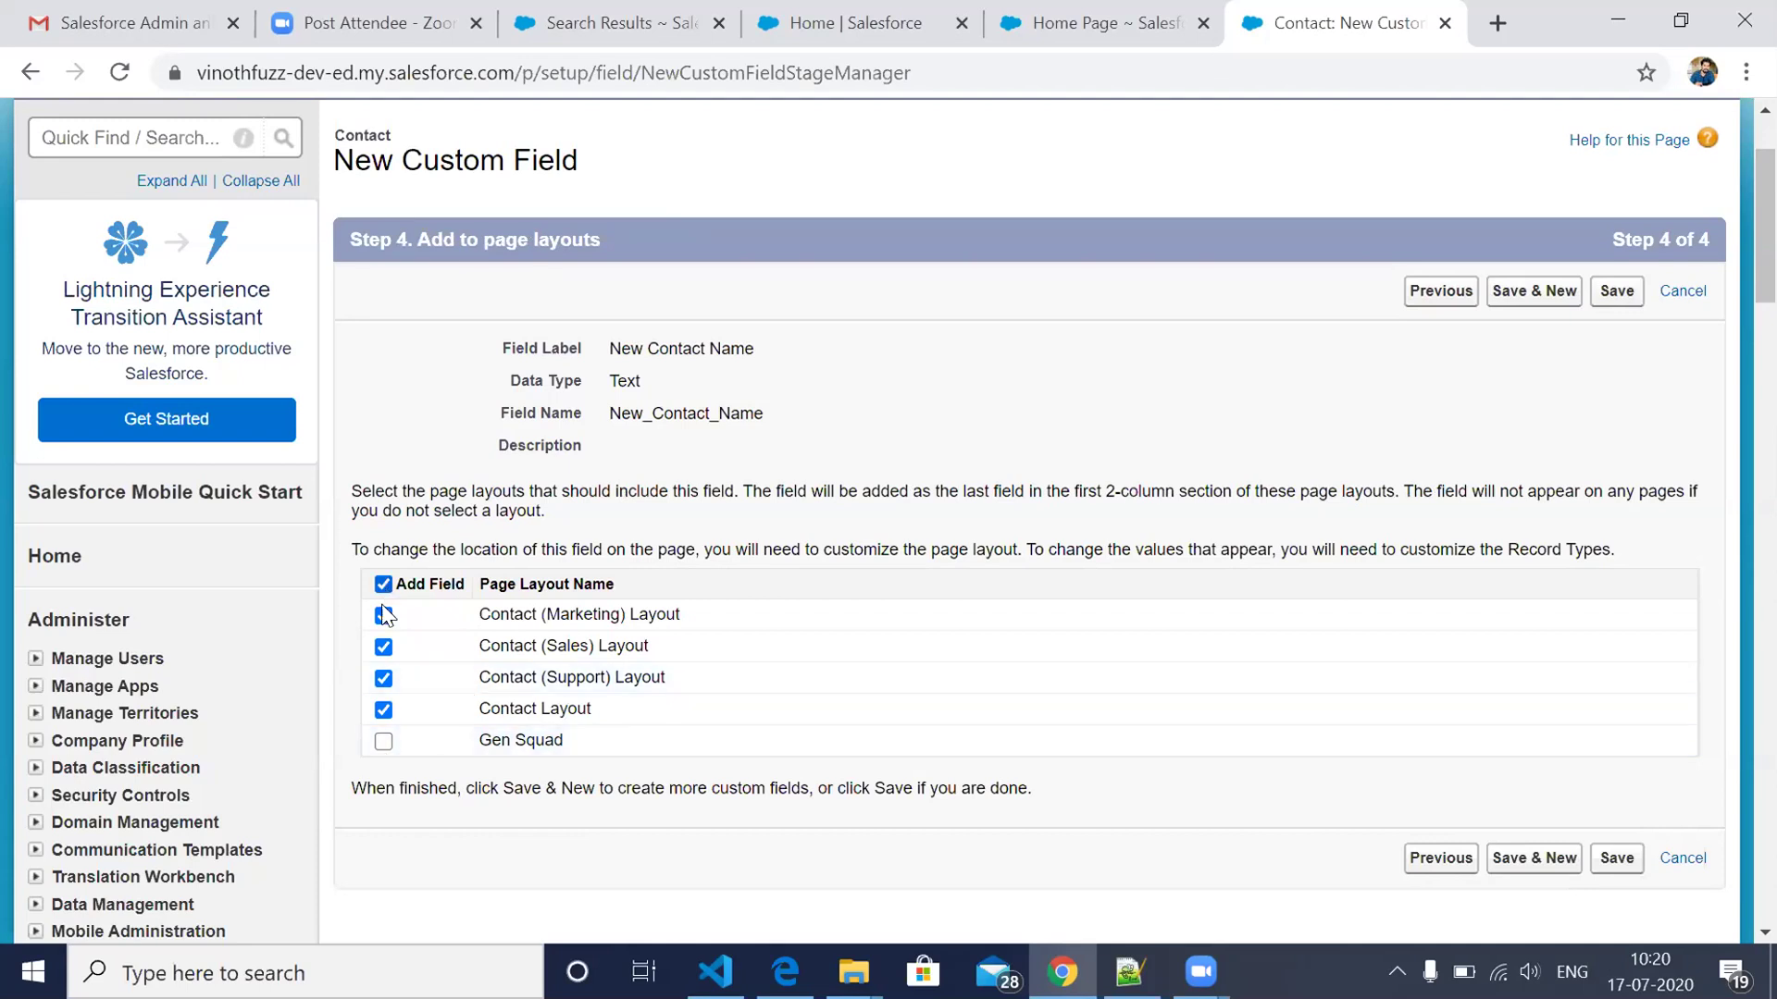
pyautogui.click(383, 709)
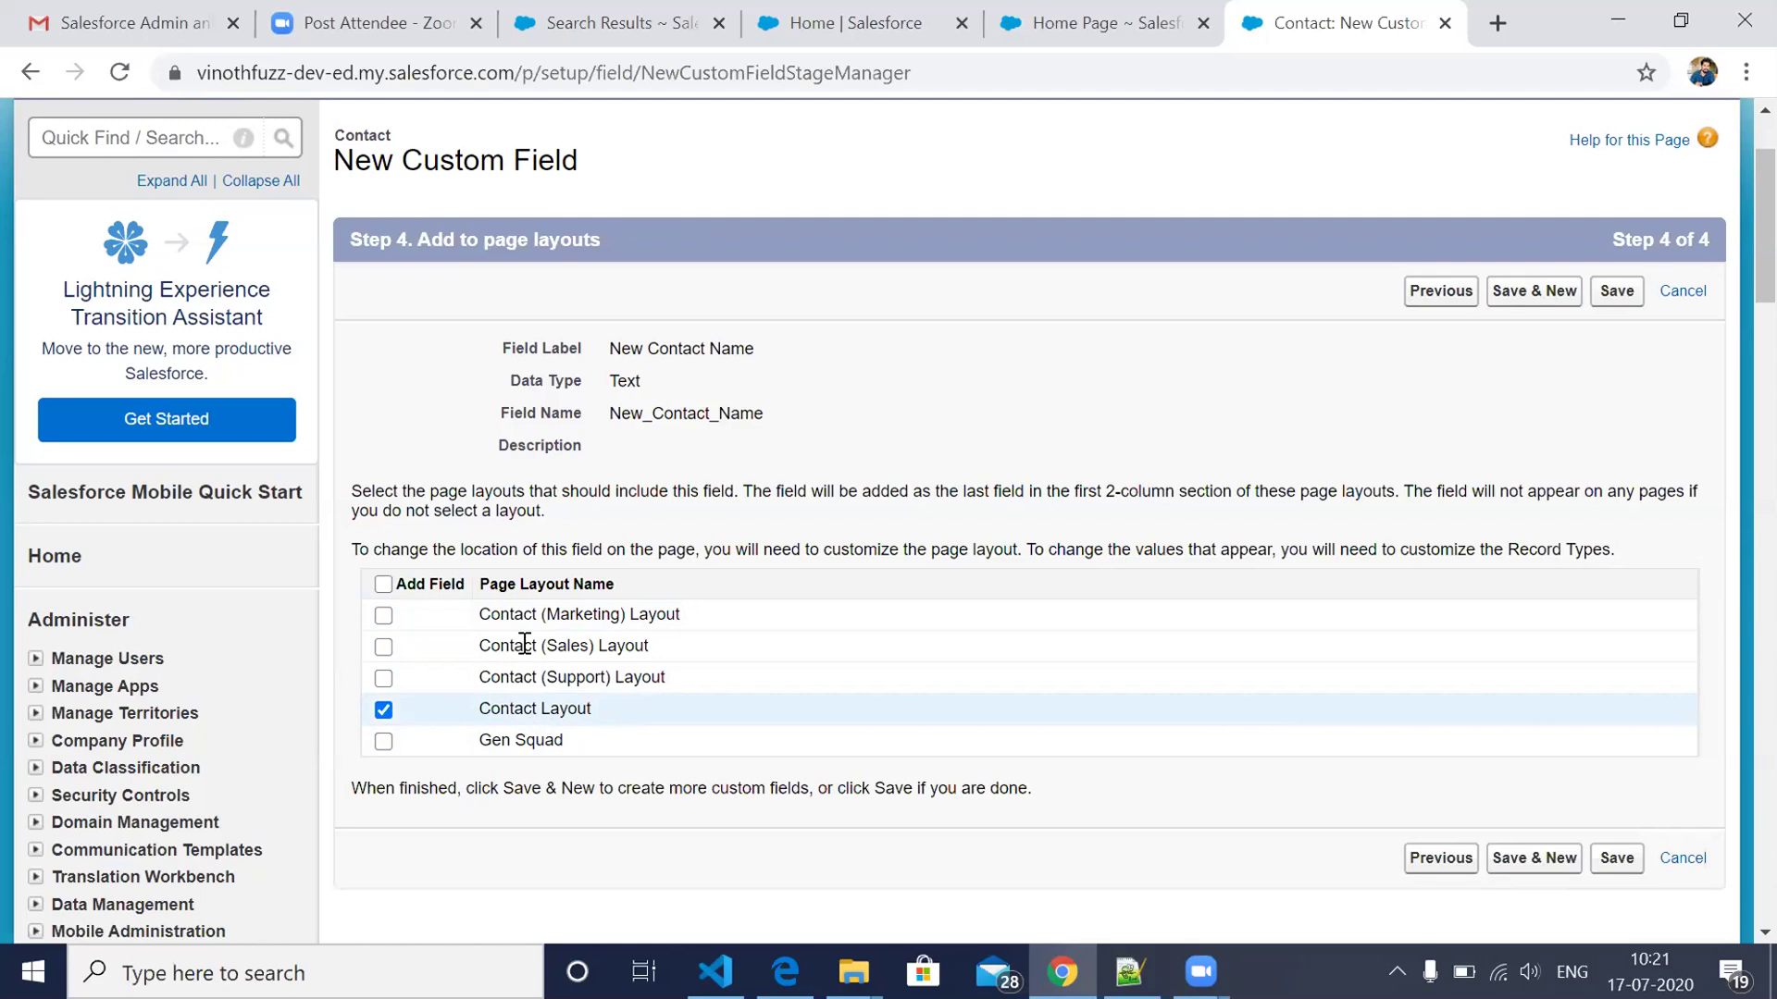
pyautogui.click(648, 660)
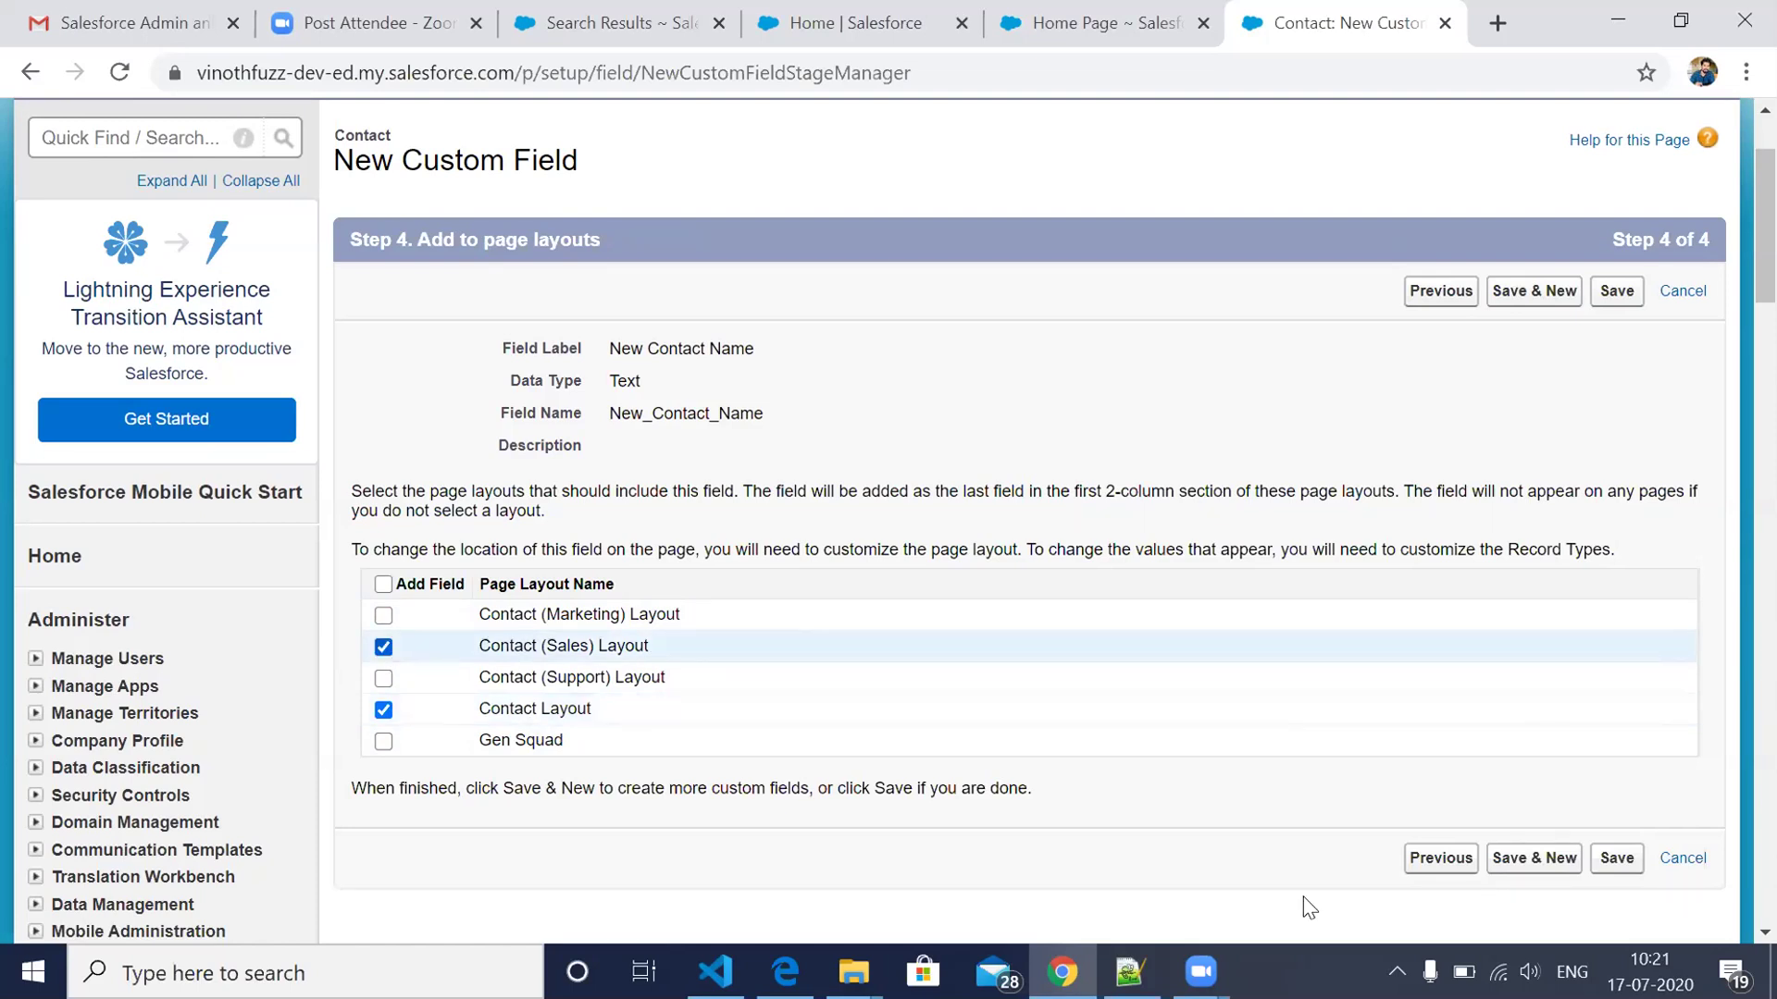
pyautogui.click(1617, 860)
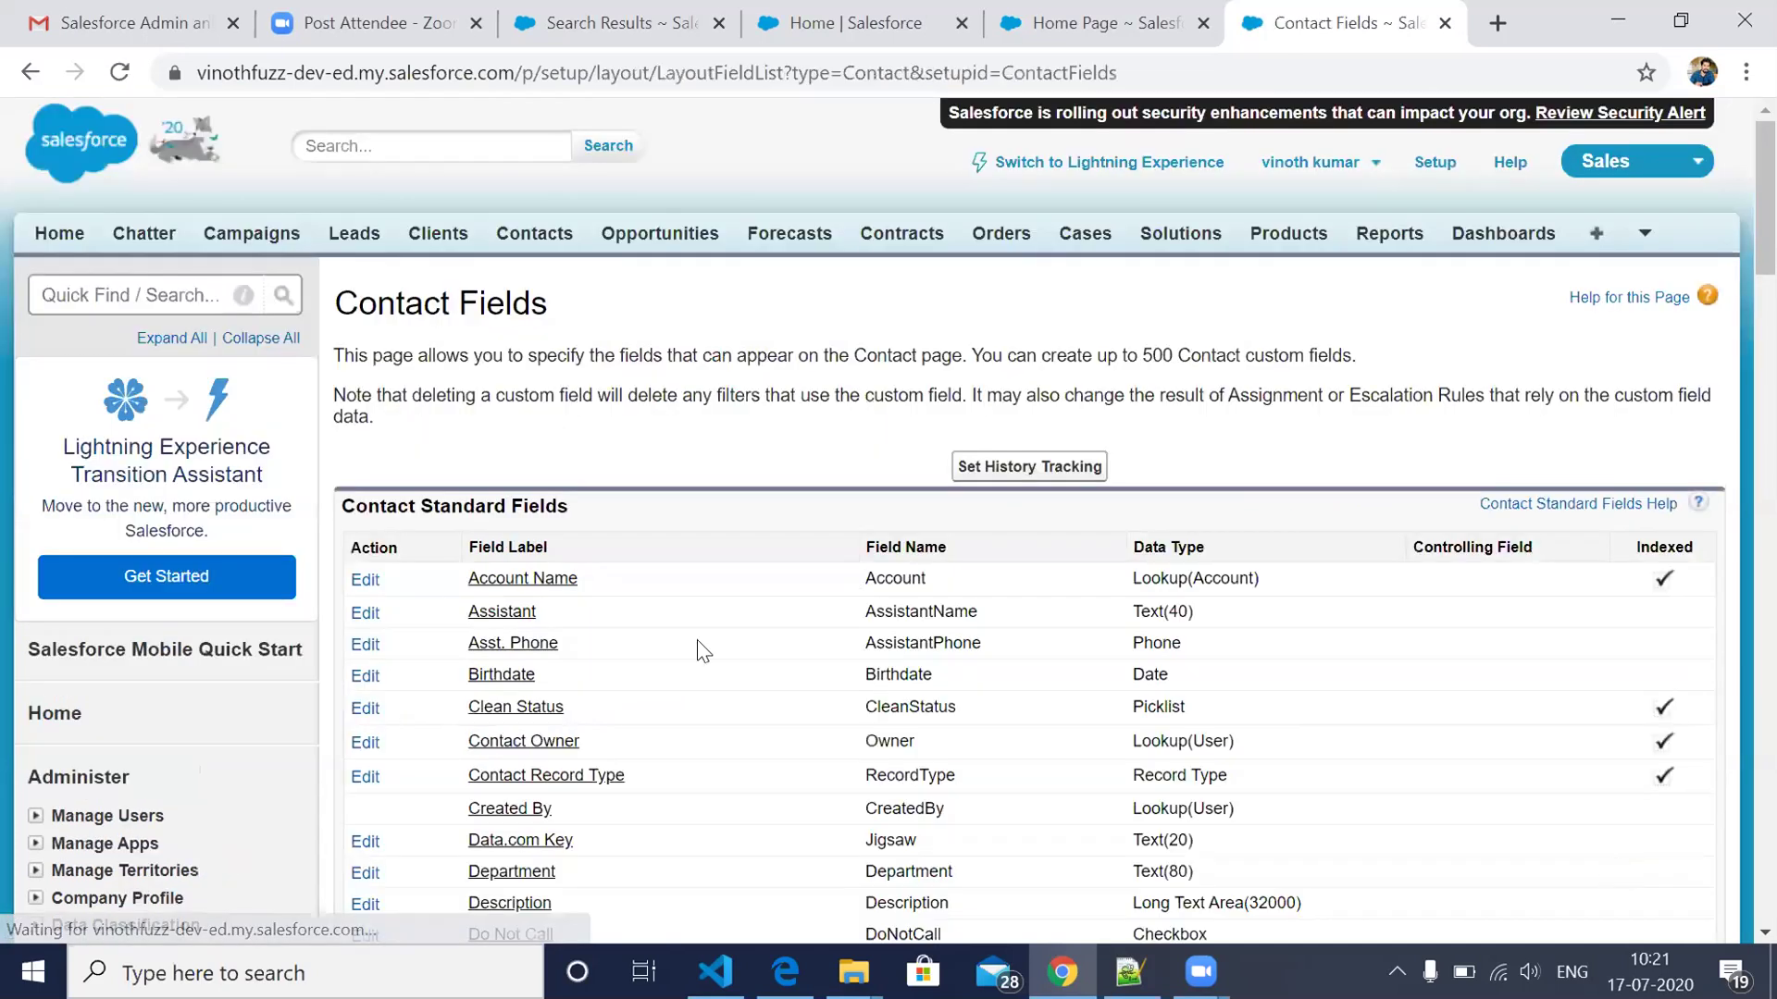
# Step: Examine the Contact custom fields list for the new field and compare it with the standard fields
pyautogui.scroll(-5, 701, 650)
pyautogui.scroll(-10, 704, 651)
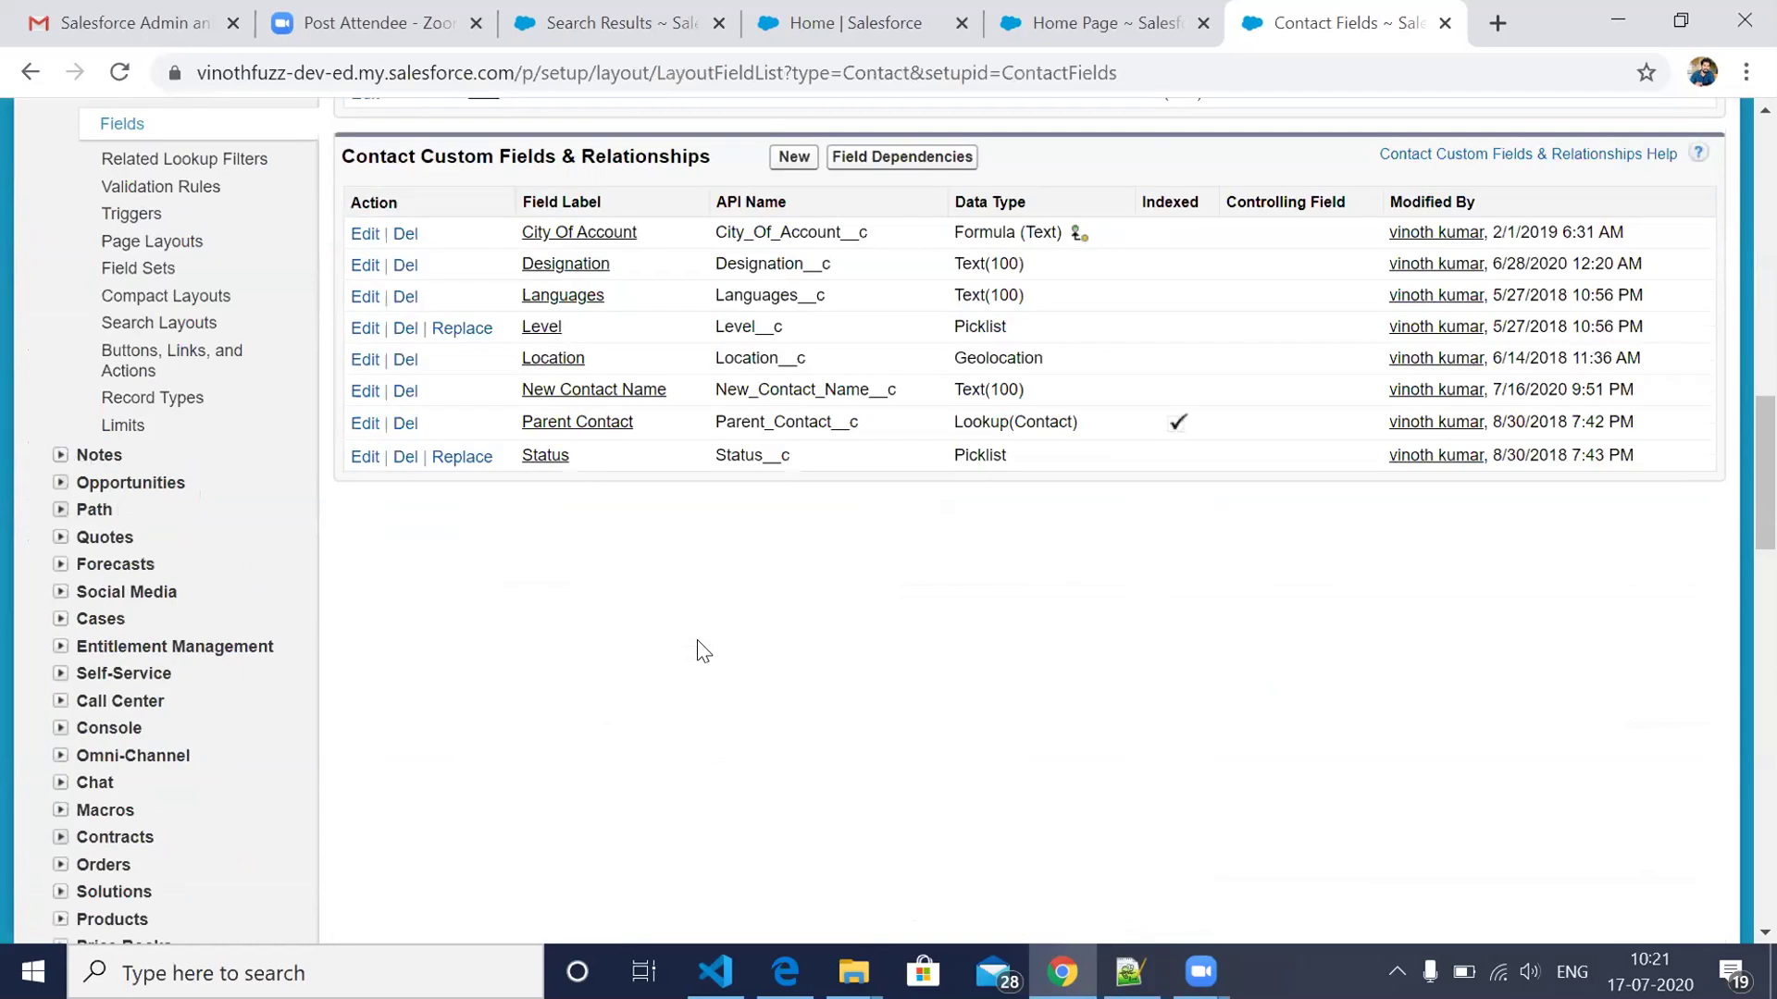
pyautogui.scroll(2, 712, 648)
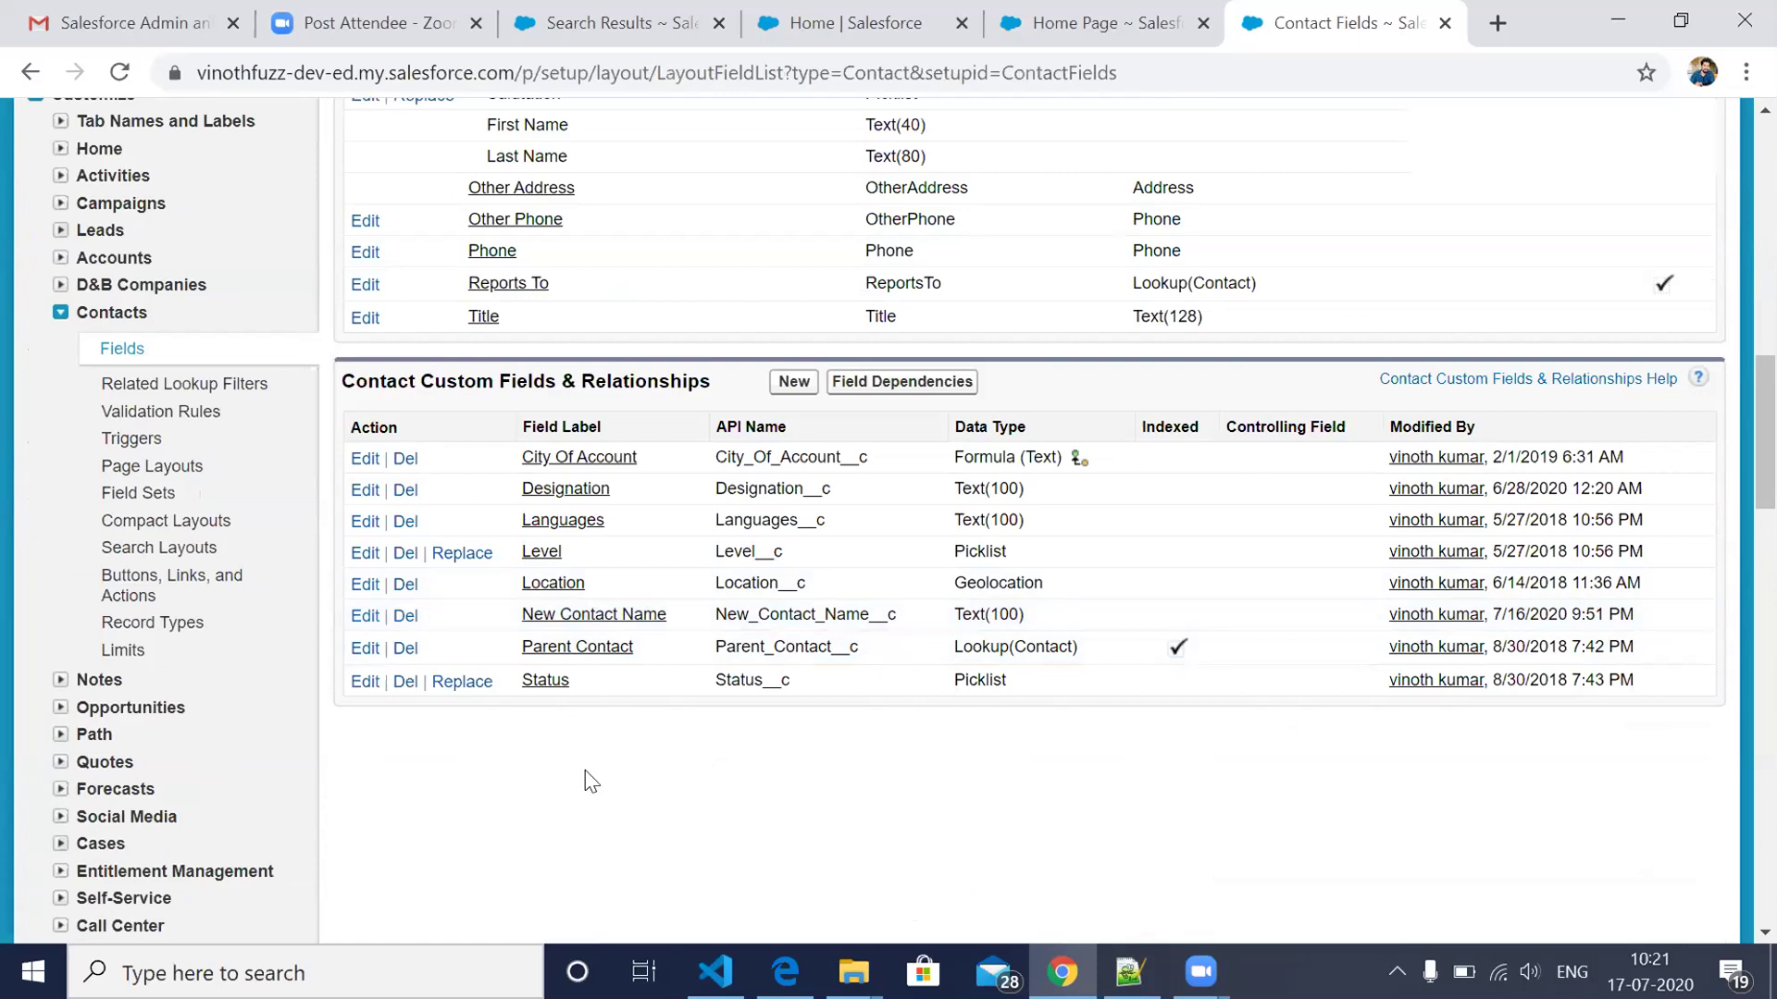
pyautogui.scroll(10, 585, 770)
pyautogui.scroll(-8, 585, 770)
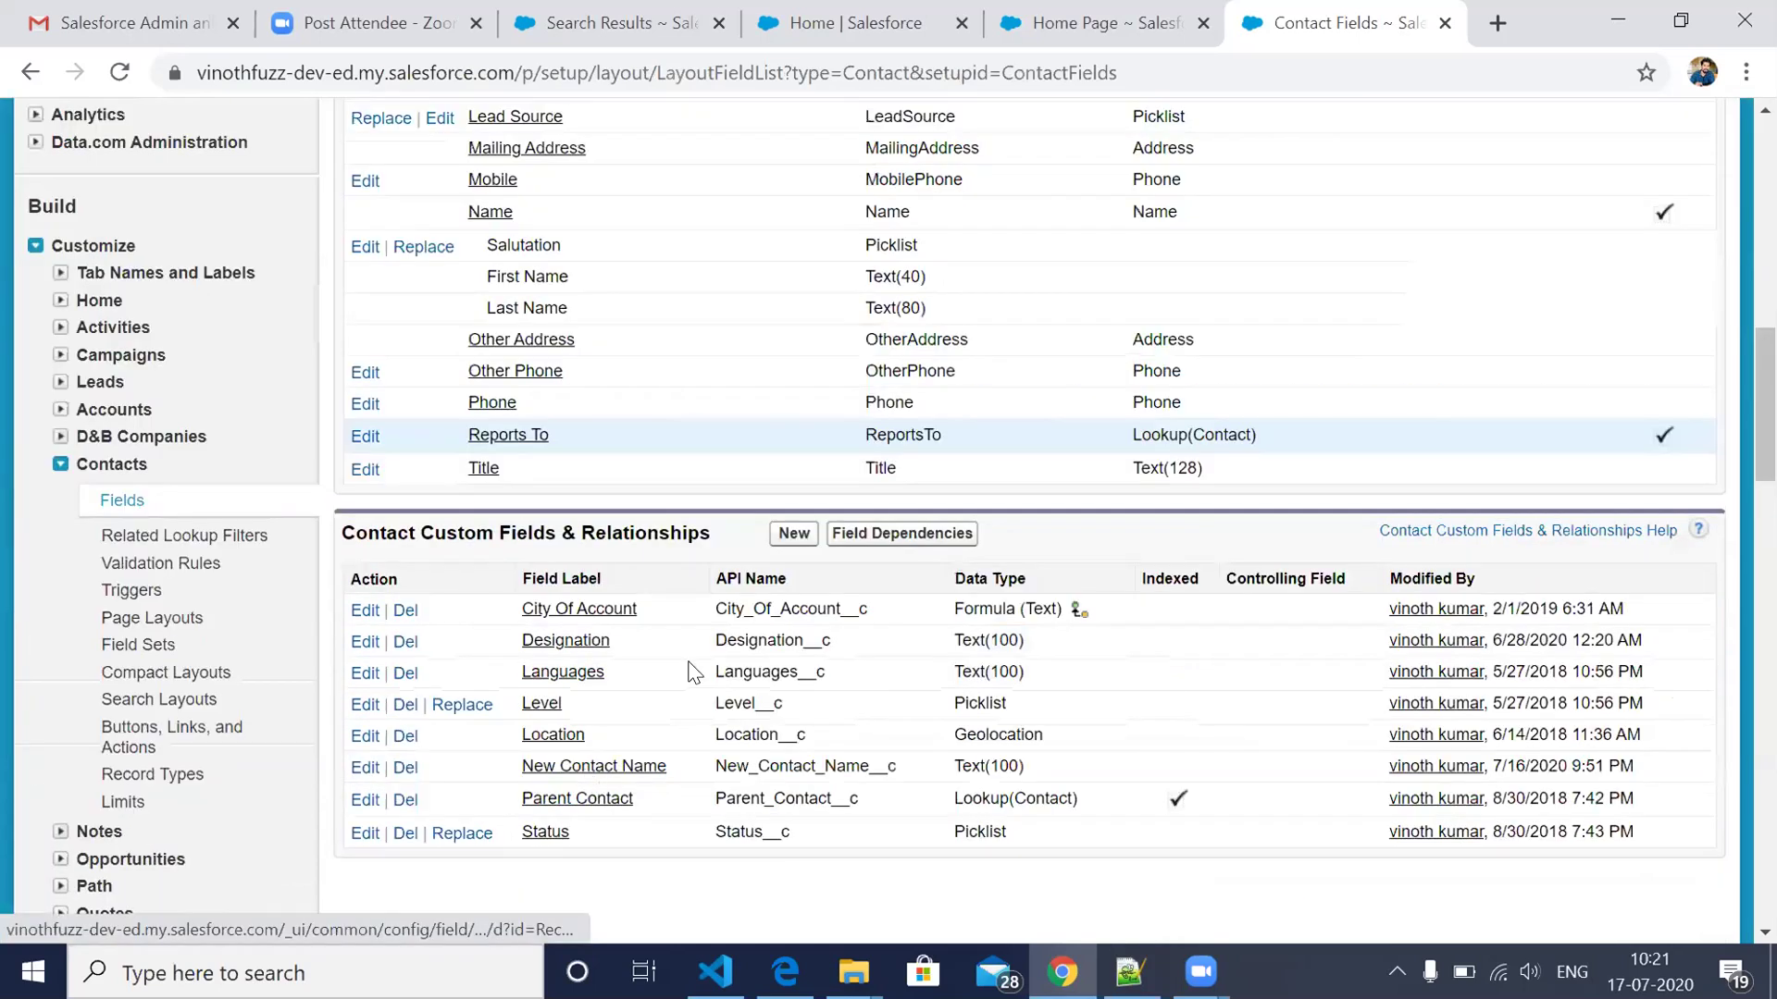
pyautogui.scroll(-1, 648, 836)
pyautogui.scroll(4, 604, 880)
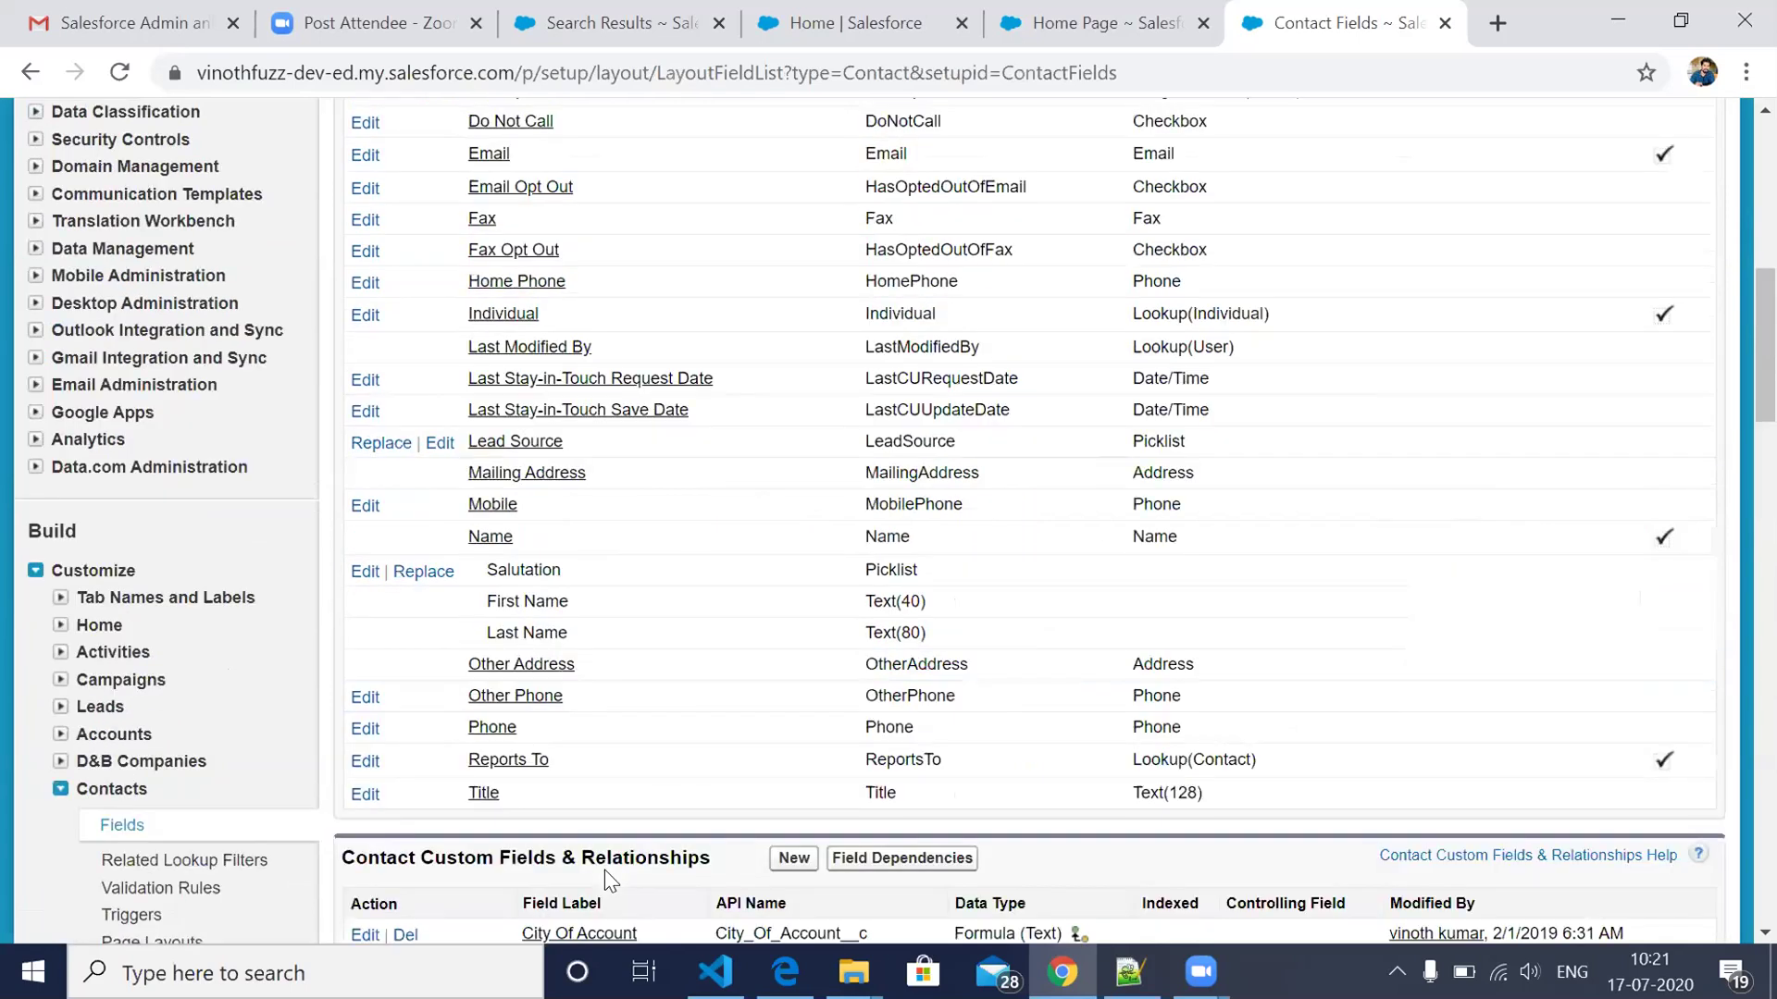
pyautogui.scroll(9, 606, 879)
# Step: Start a new contact record and open the page layout behind its form for editing
pyautogui.click(534, 234)
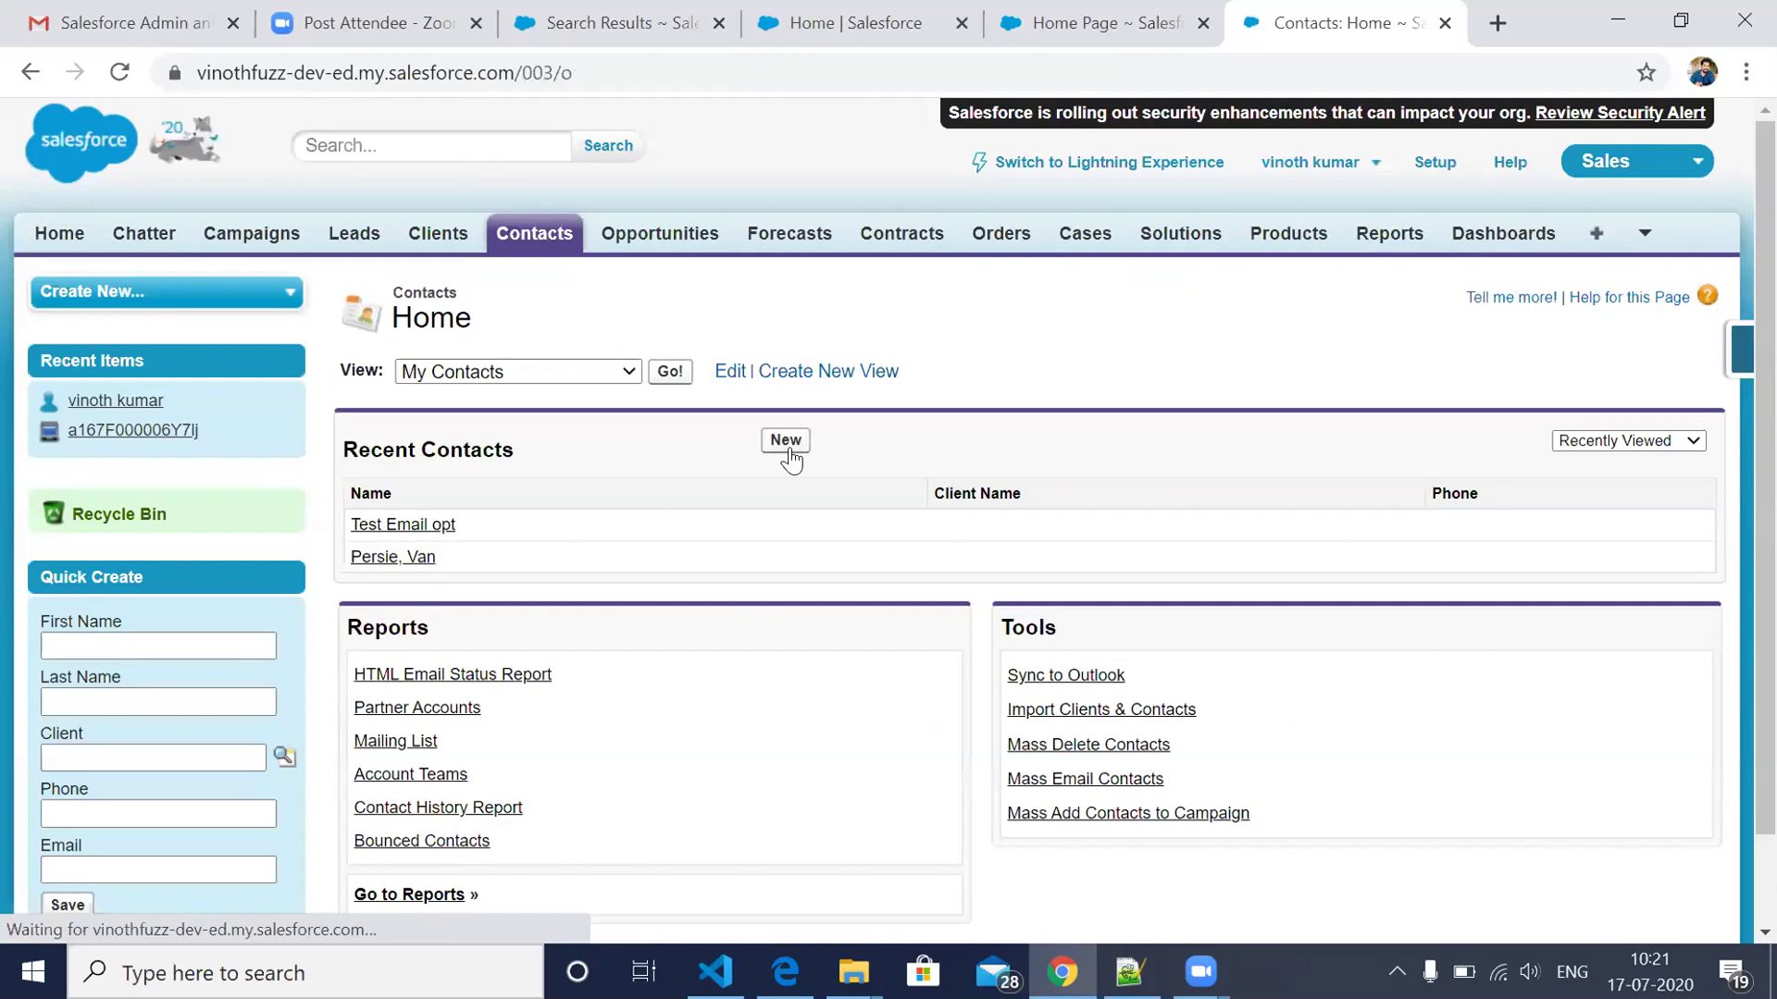
pyautogui.click(786, 441)
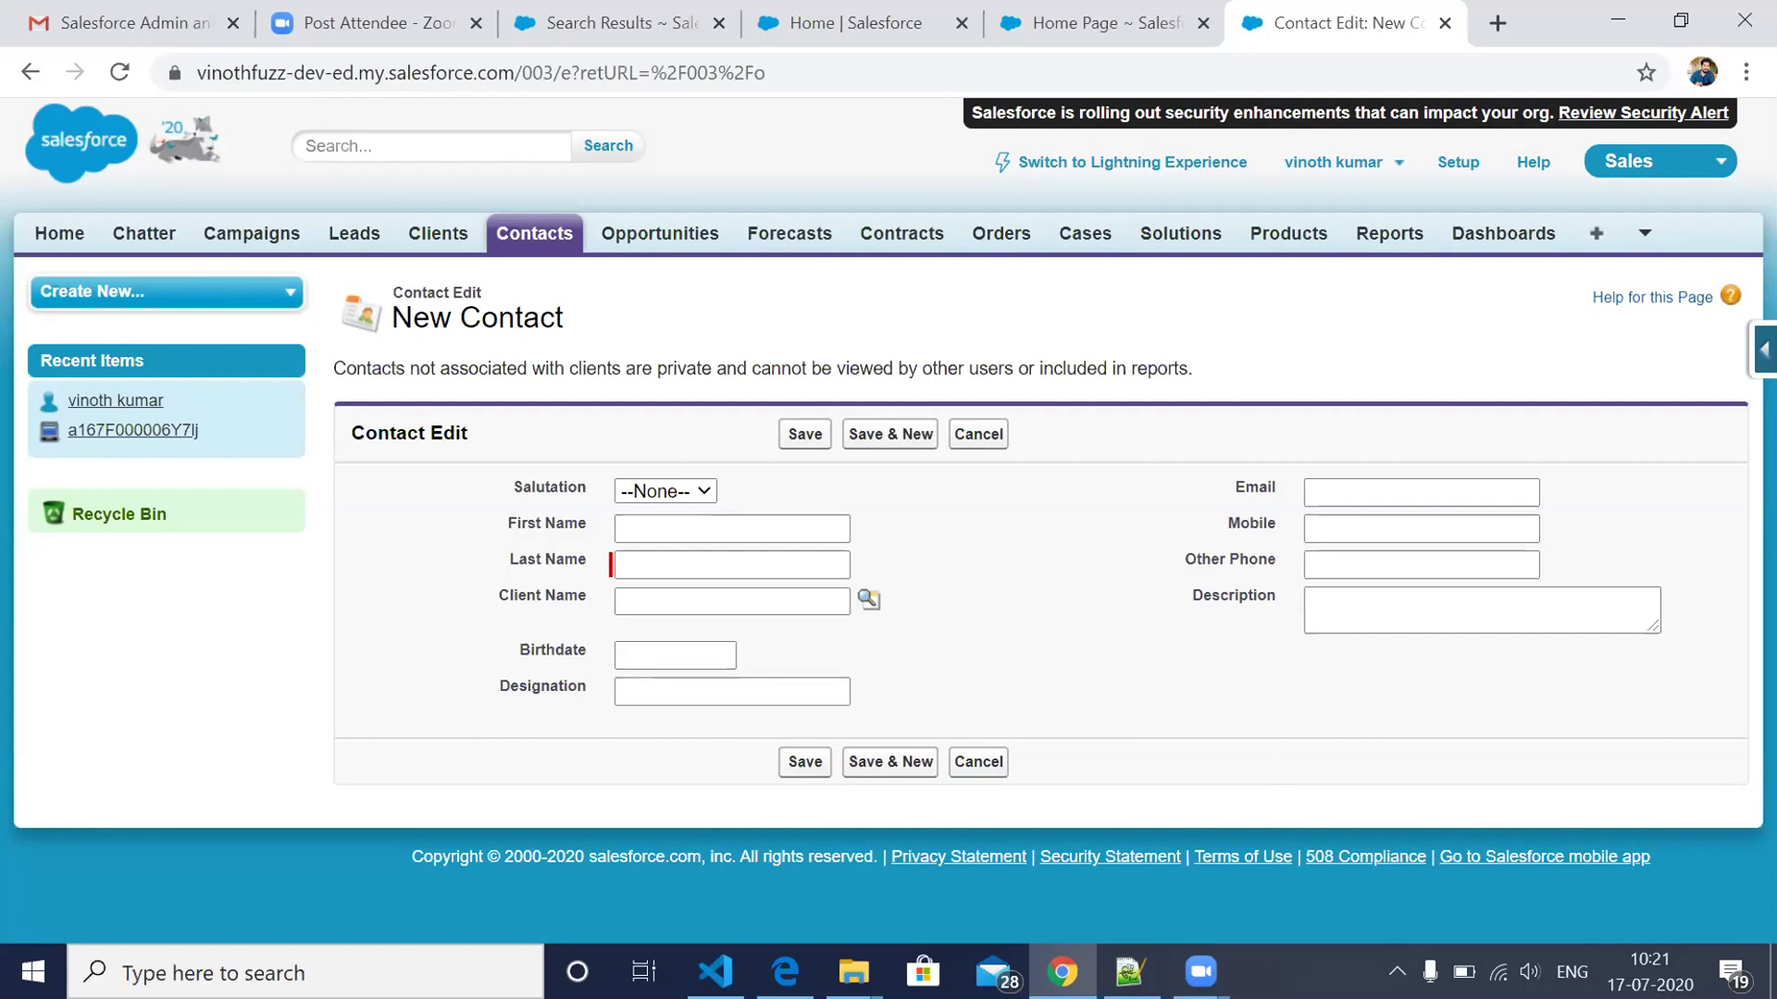
pyautogui.click(1765, 350)
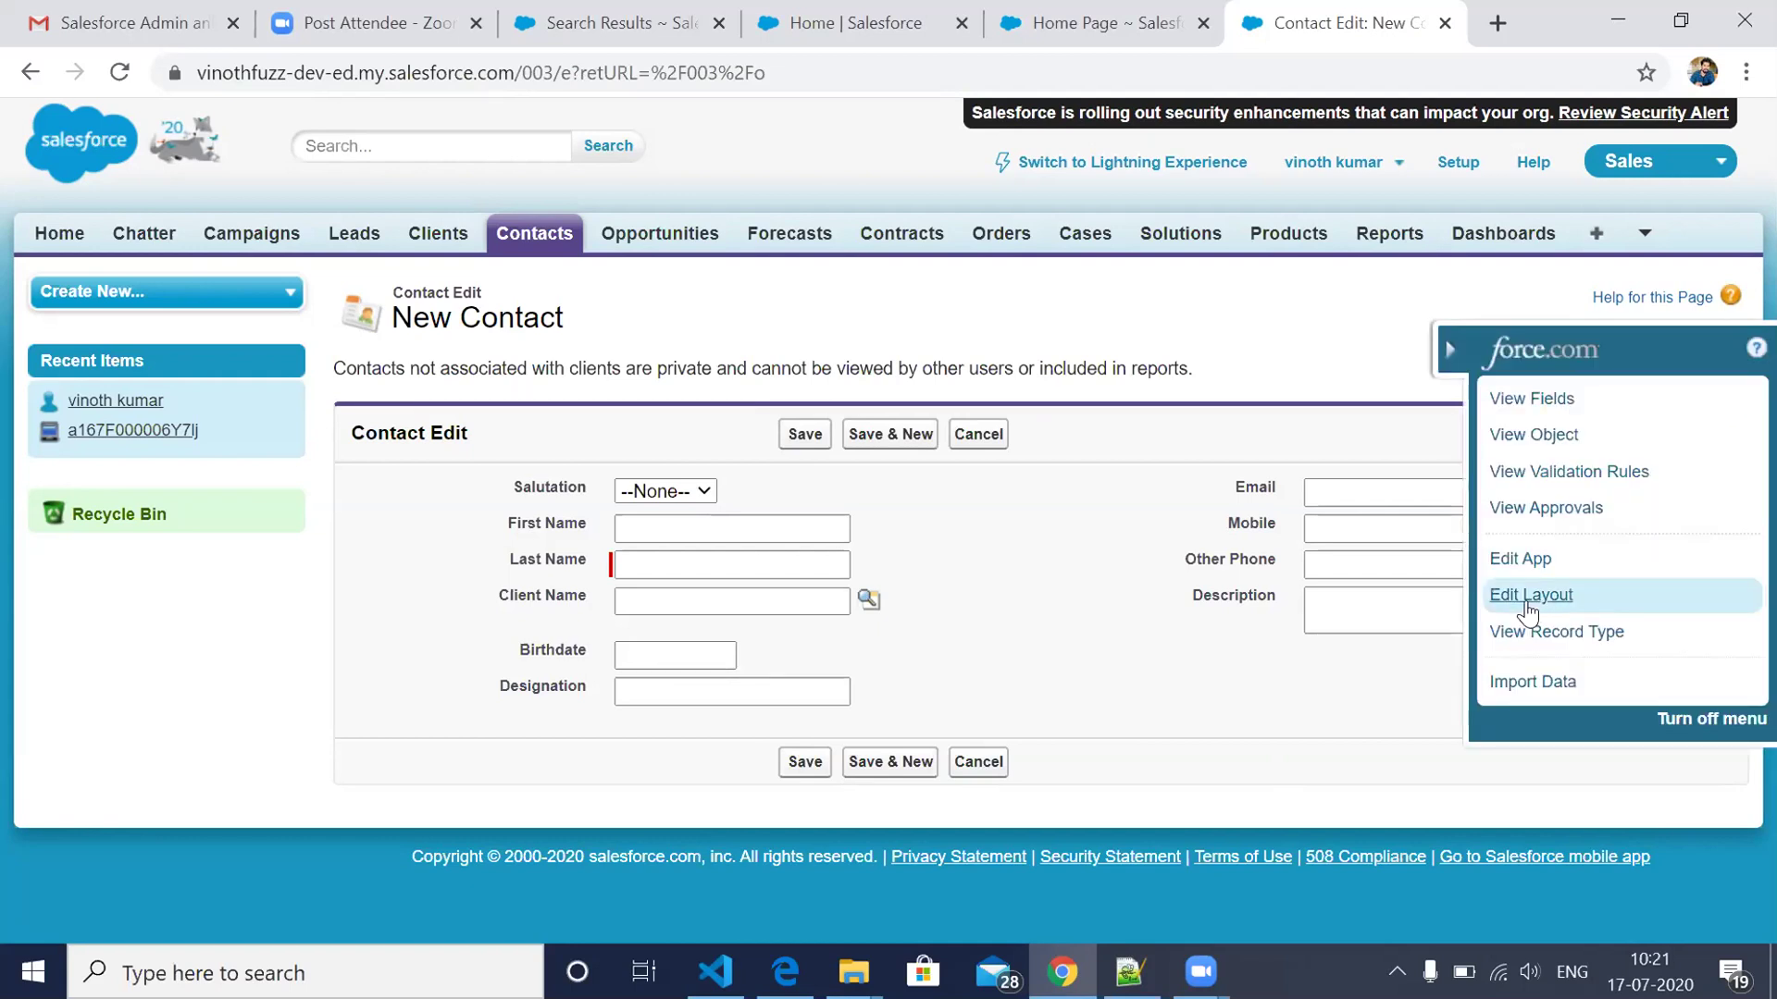
pyautogui.click(1528, 597)
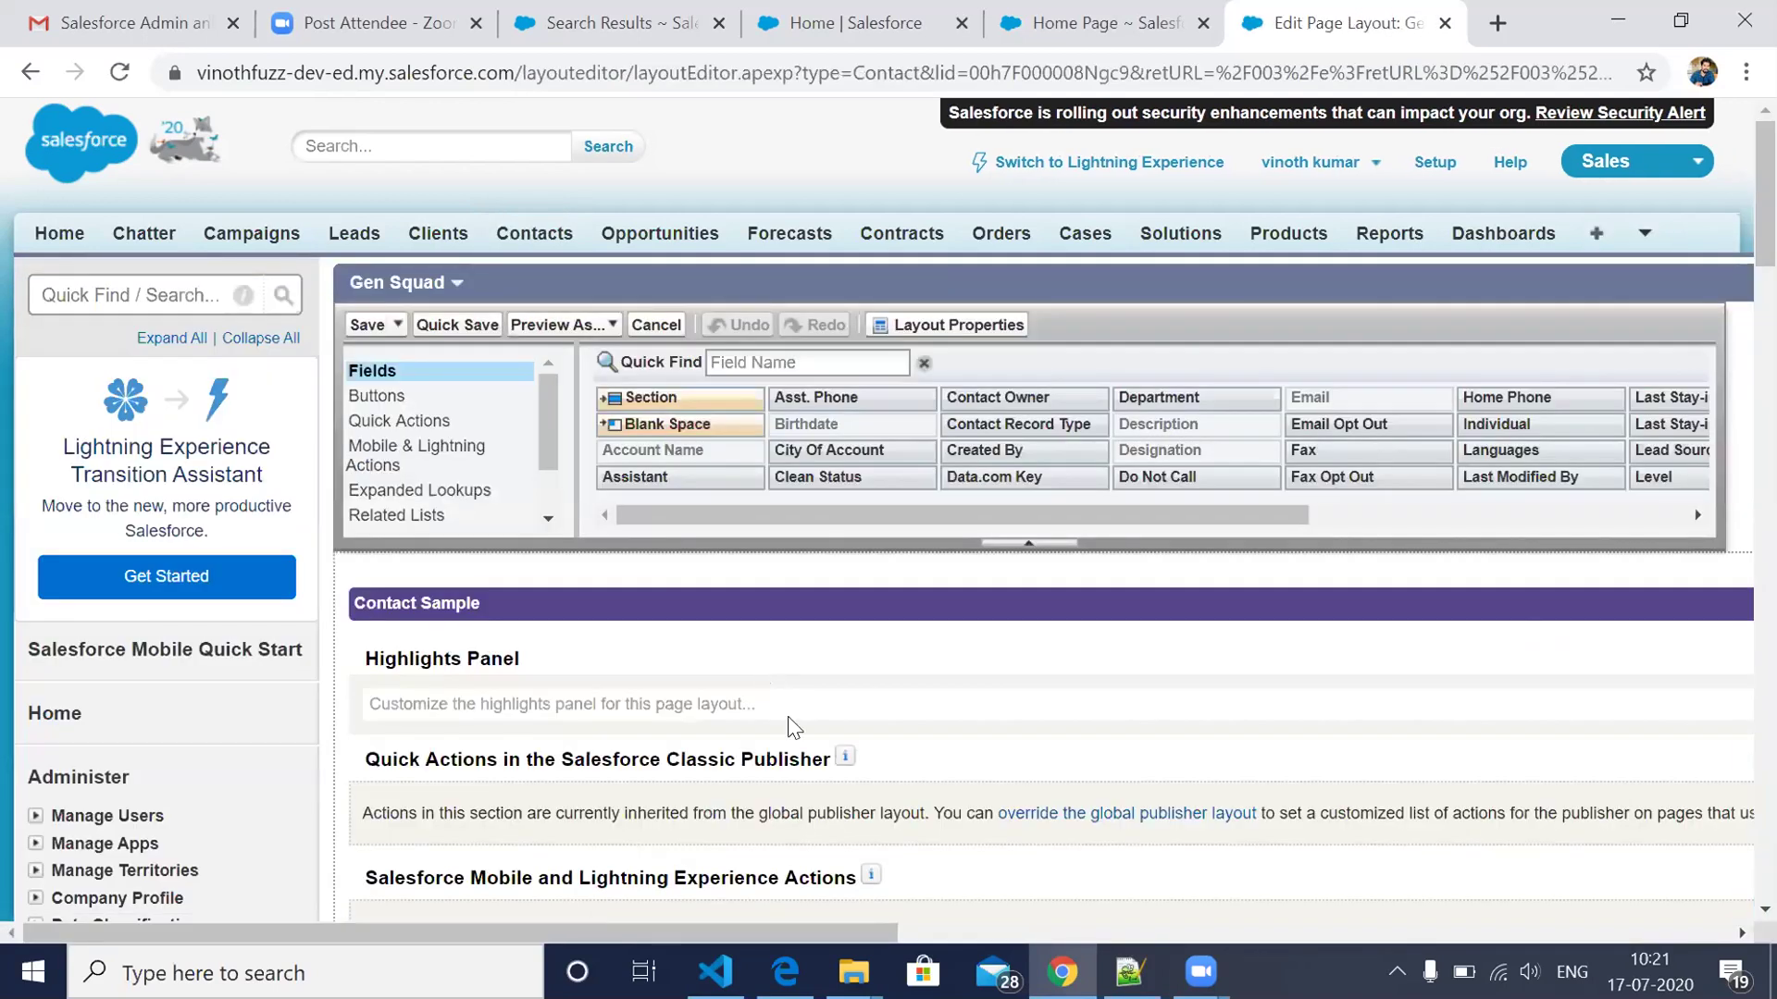
# Step: Search the layout's available fields for "new" and place New Contact Name directly beneath Name in the Fields section
pyautogui.scroll(-2, 791, 727)
pyautogui.scroll(-3, 789, 719)
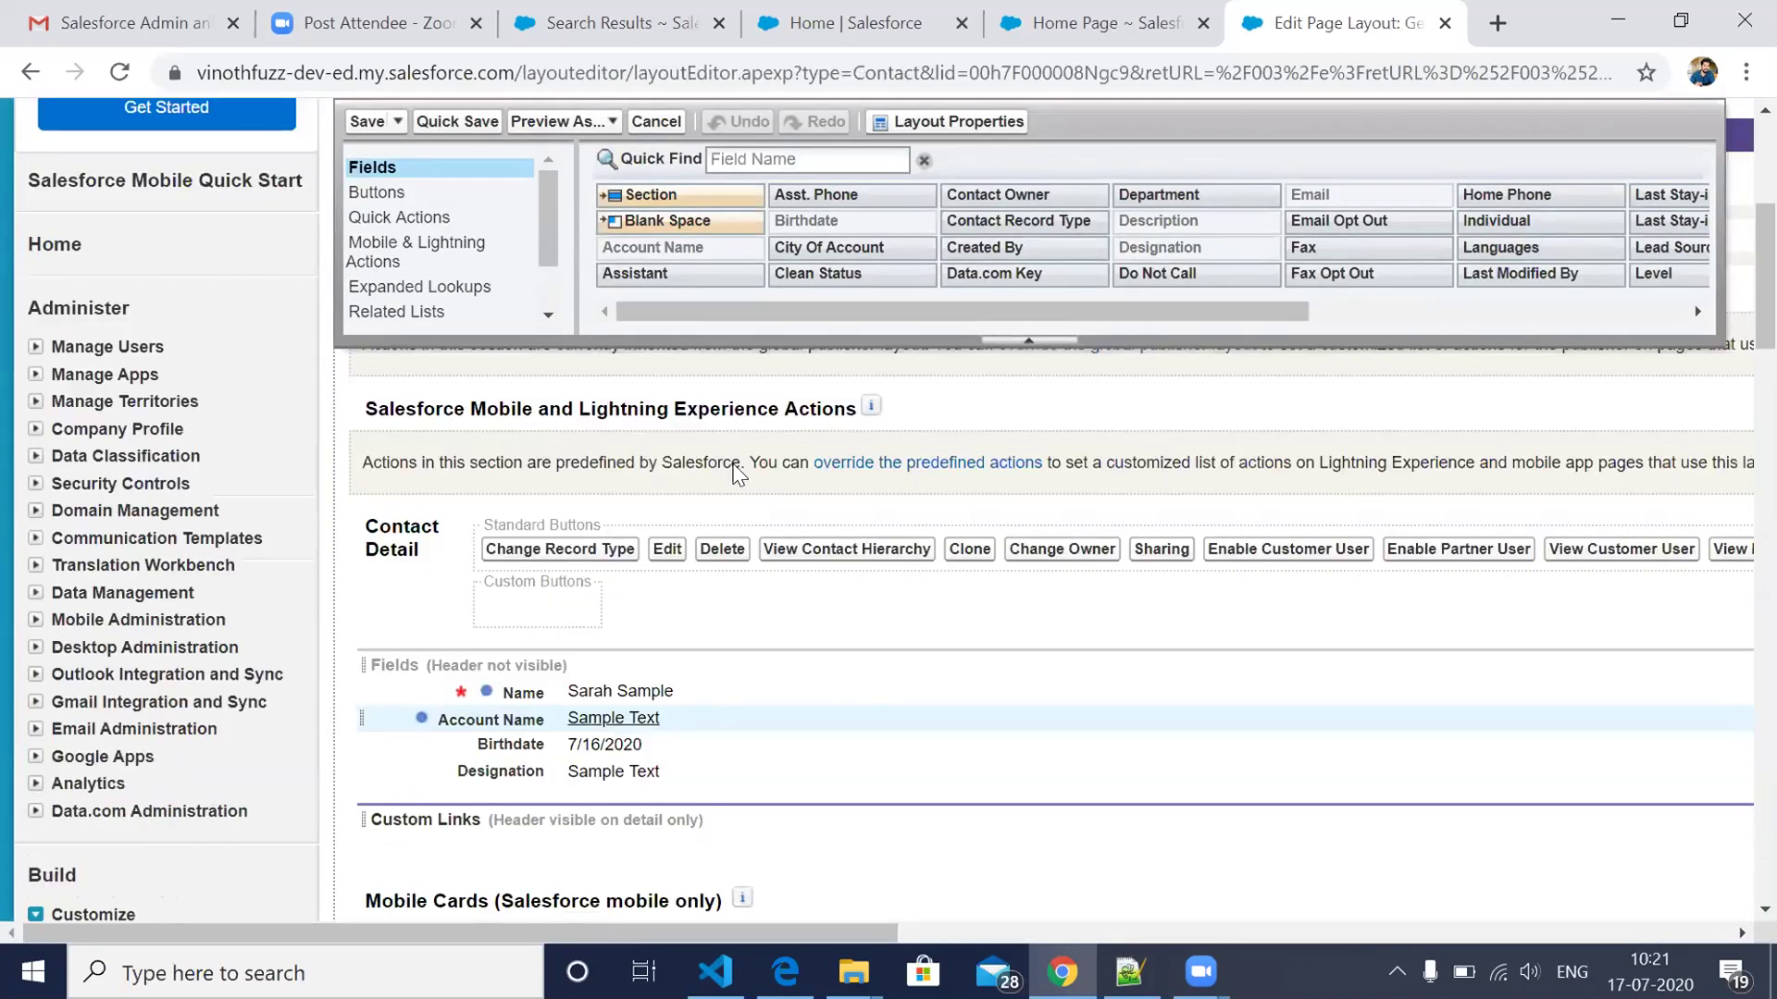
pyautogui.click(783, 159)
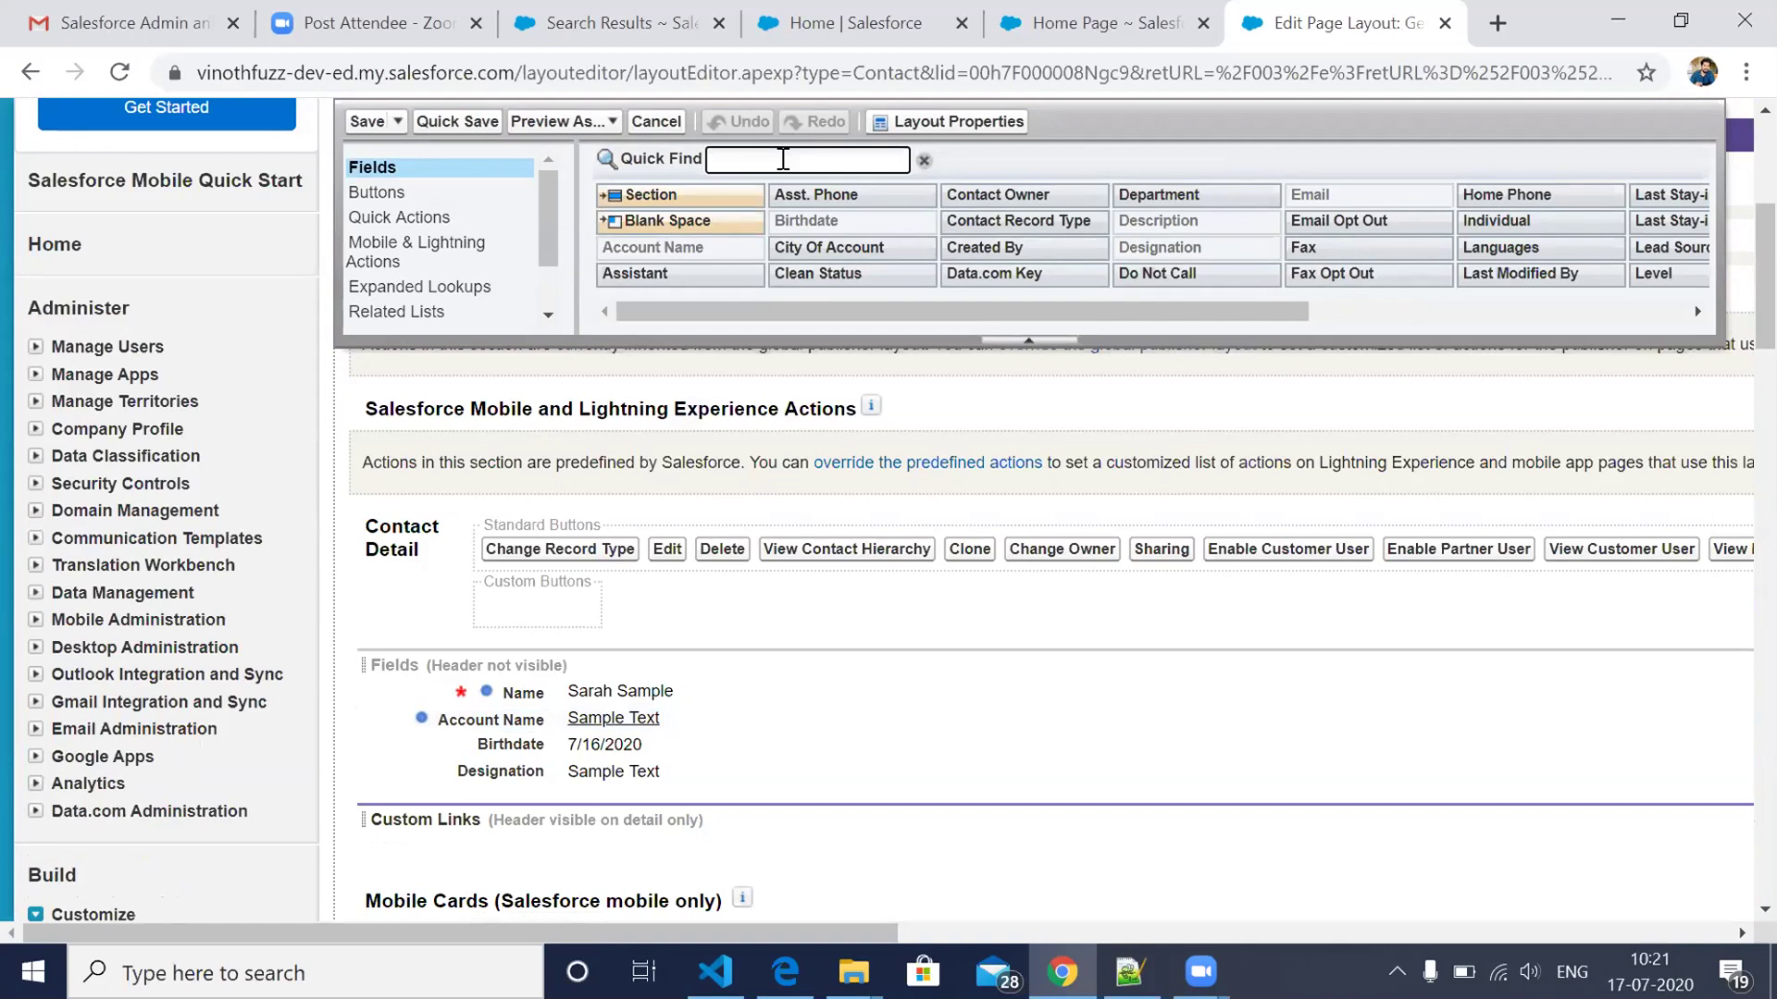
pyautogui.write('new')
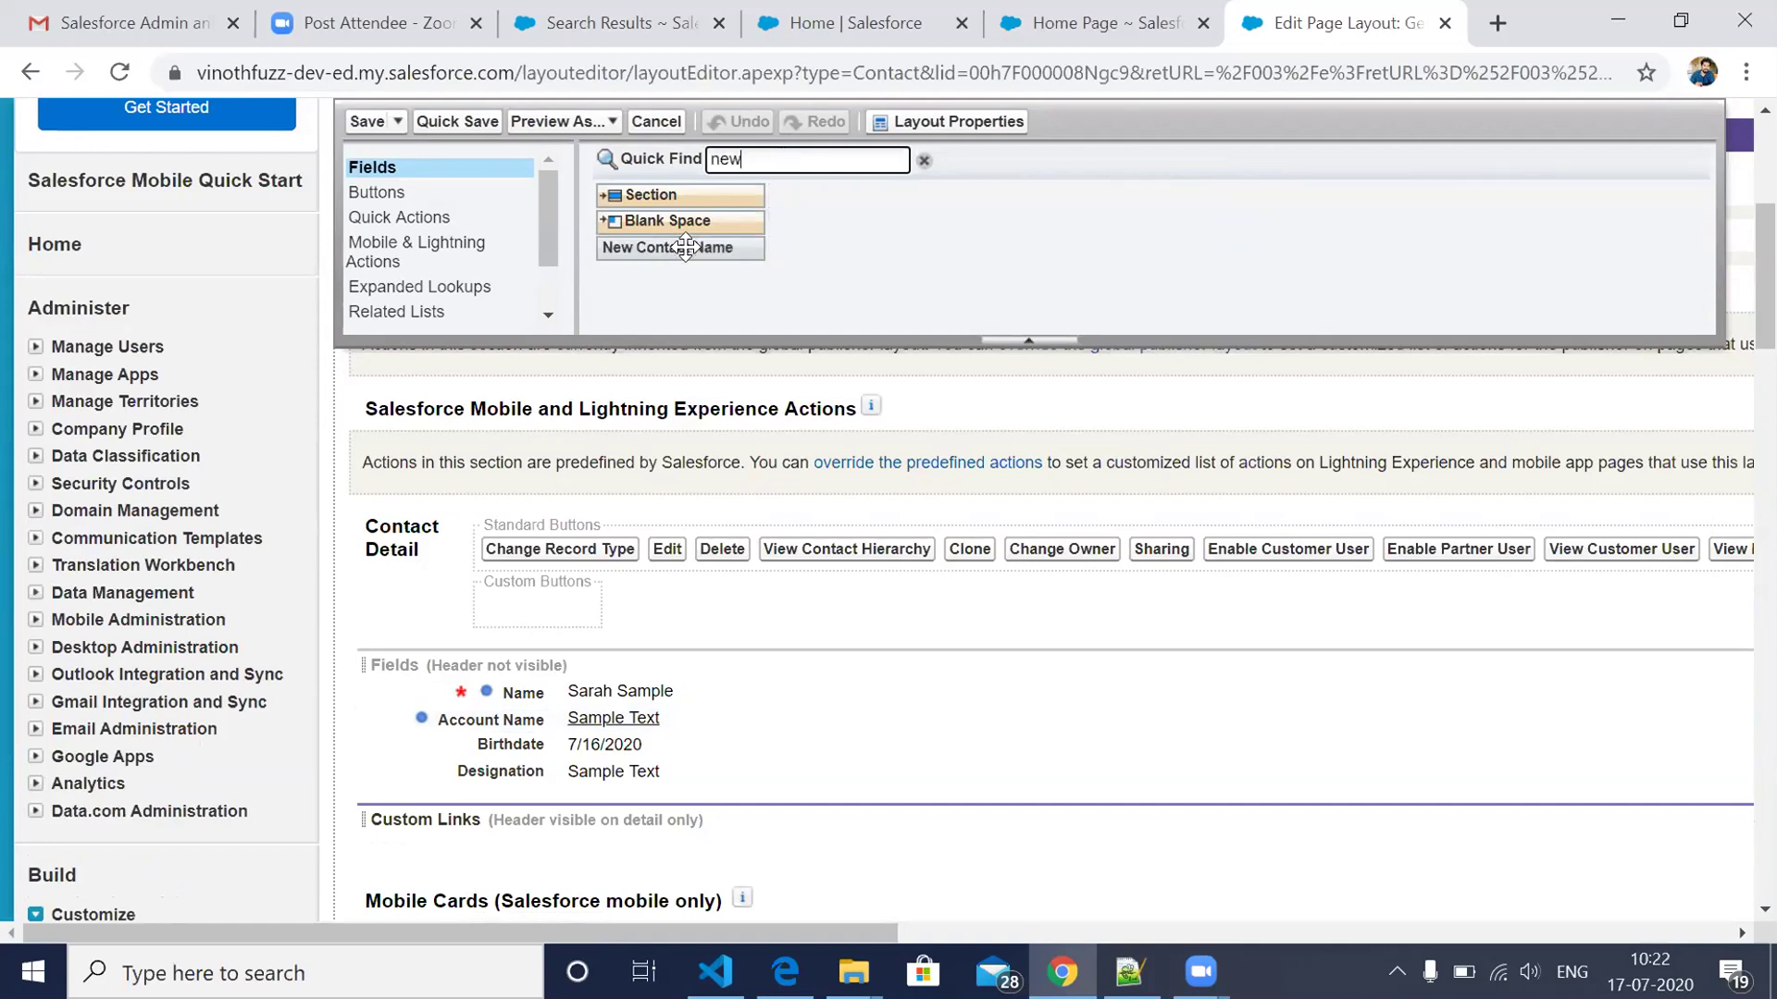
pyautogui.moveTo(685, 247); pyautogui.dragTo(1490, 699)
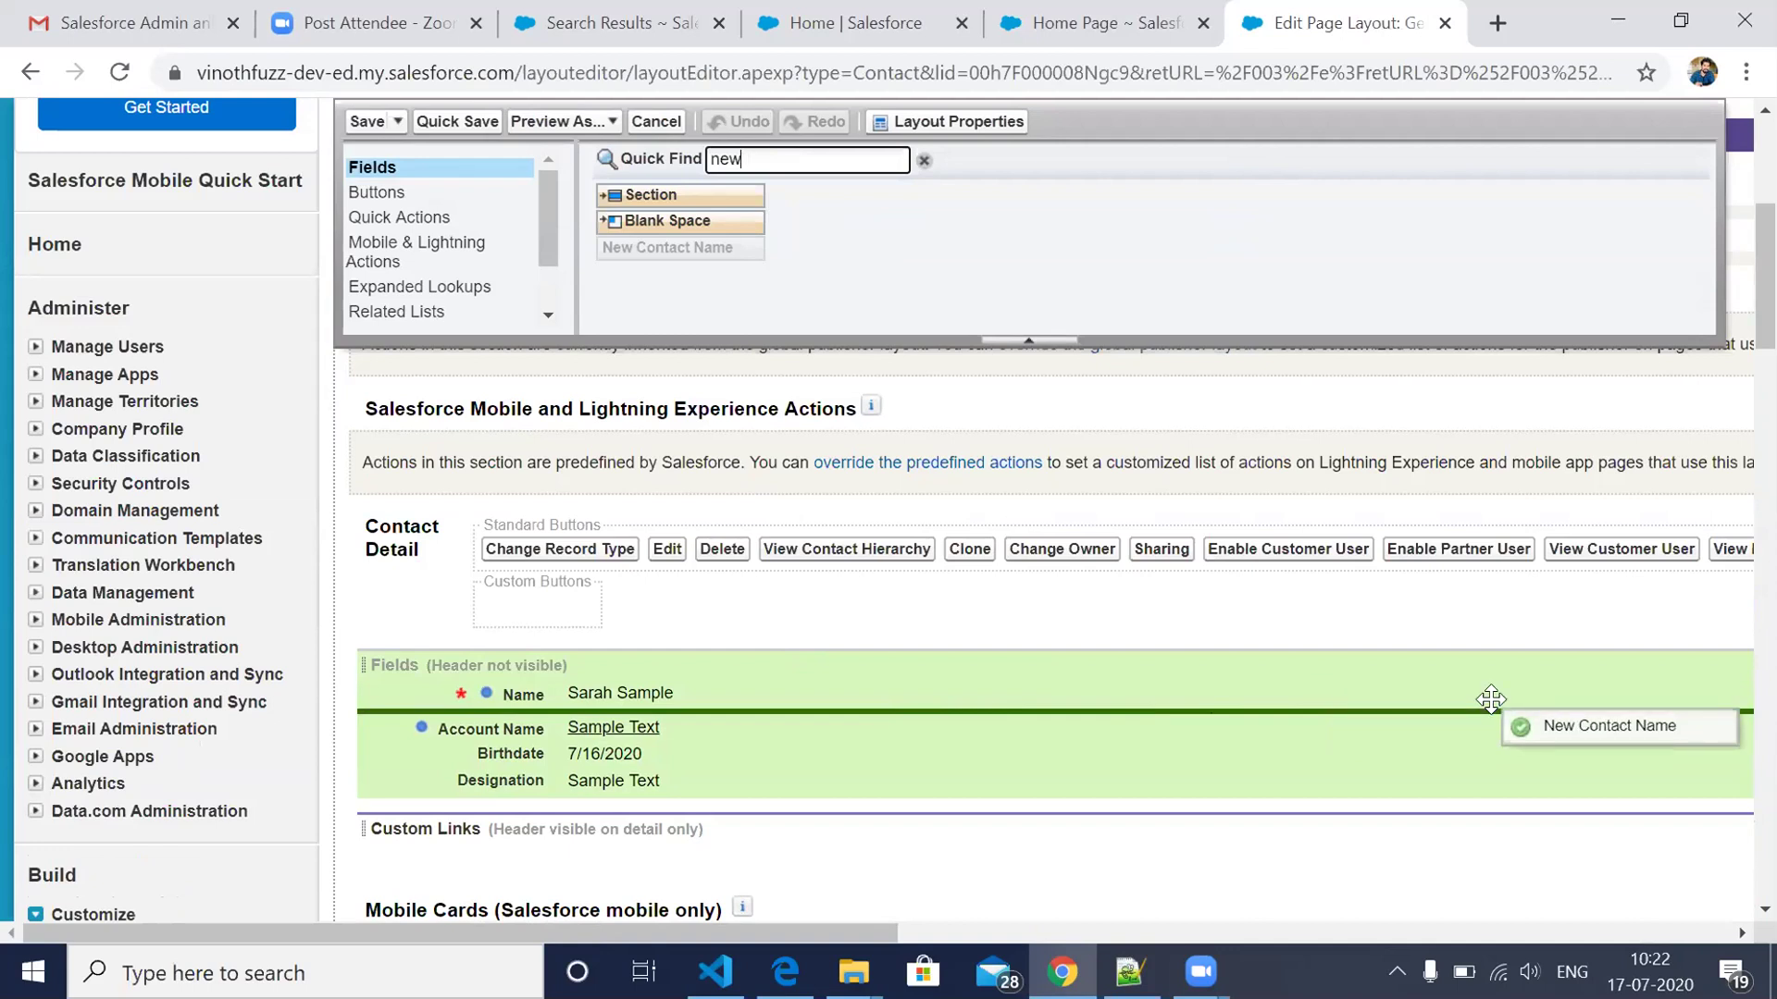
pyautogui.moveTo(1491, 699); pyautogui.dragTo(1491, 699)
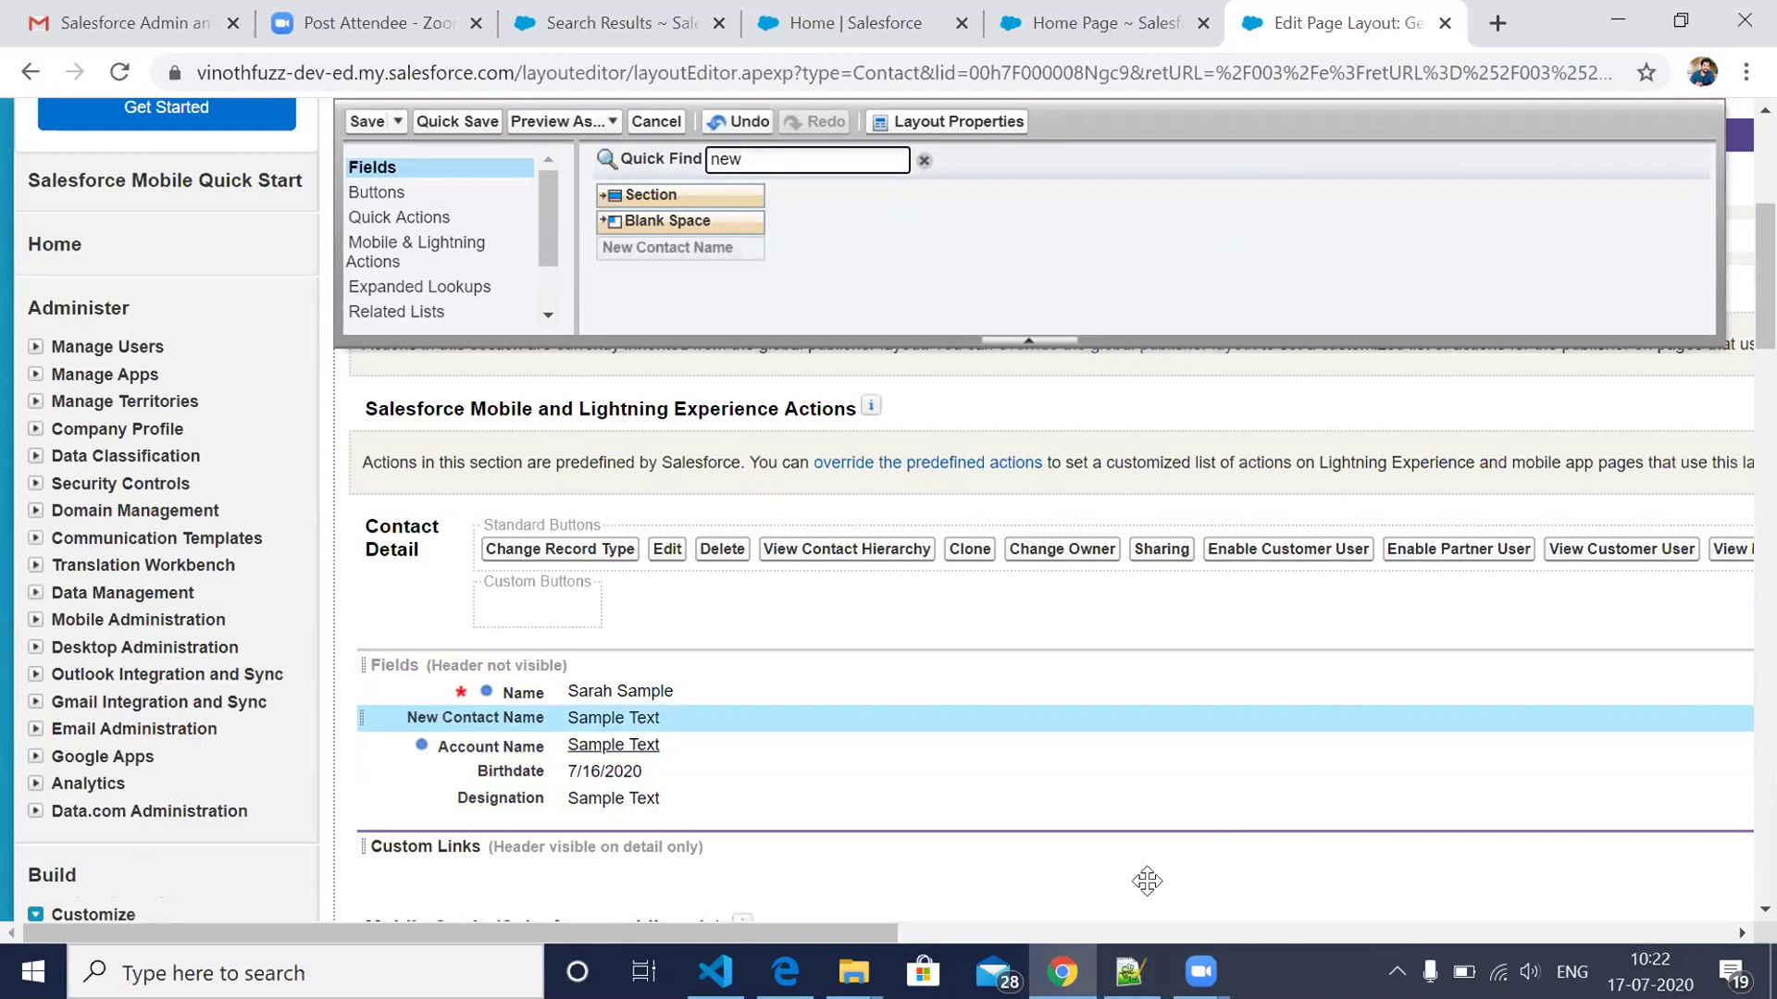
# Step: Look over the rest of the Gen Squad page layout and save it
pyautogui.scroll(-2, 1147, 881)
pyautogui.scroll(-6, 1147, 884)
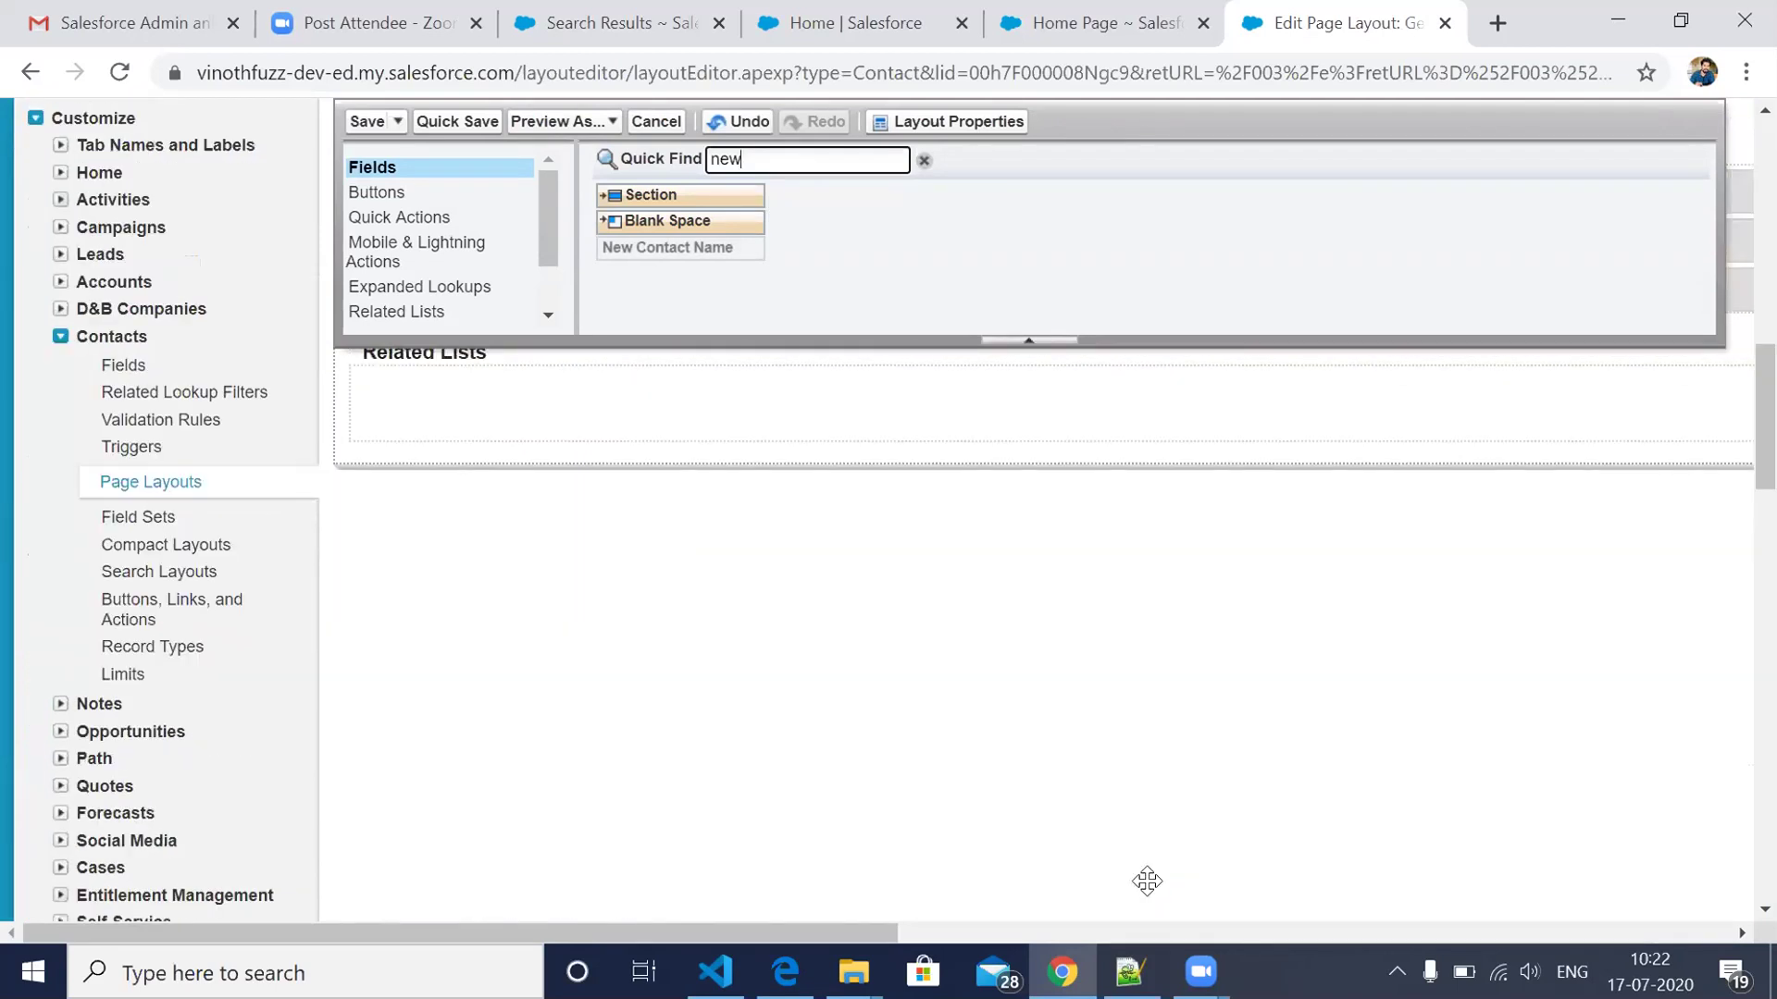
pyautogui.scroll(7, 1146, 881)
pyautogui.scroll(5, 1146, 880)
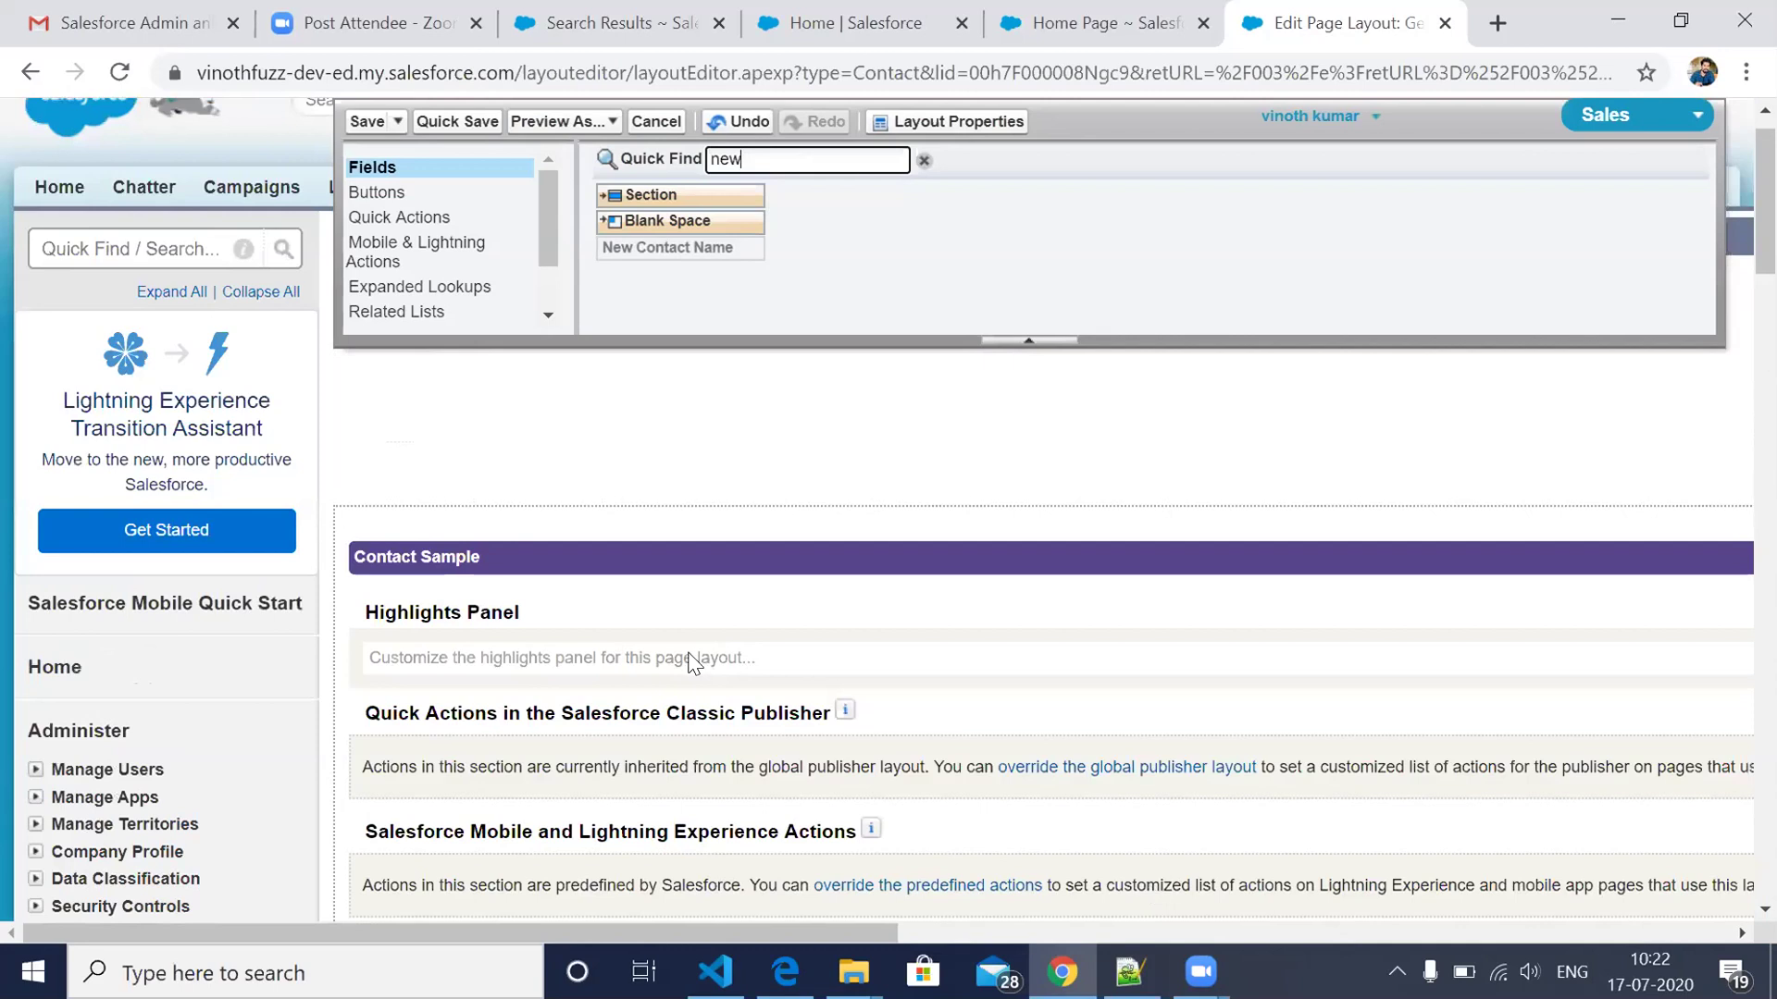
pyautogui.scroll(1, 694, 662)
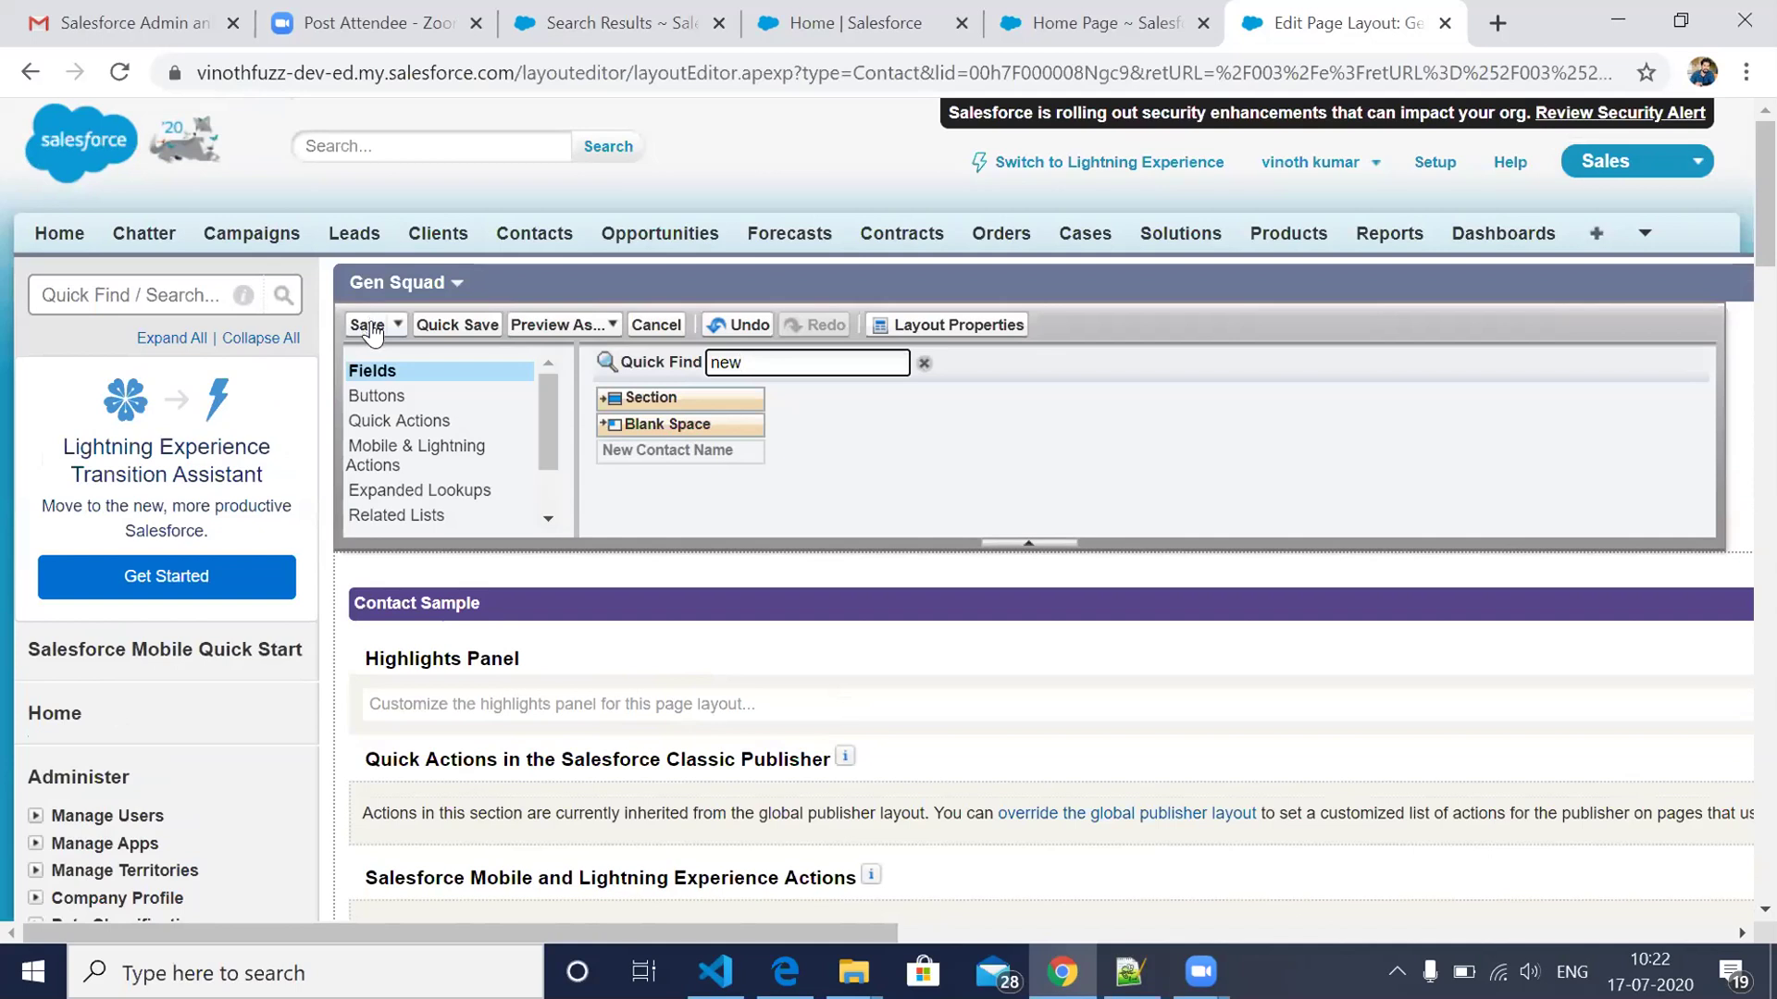
pyautogui.click(371, 326)
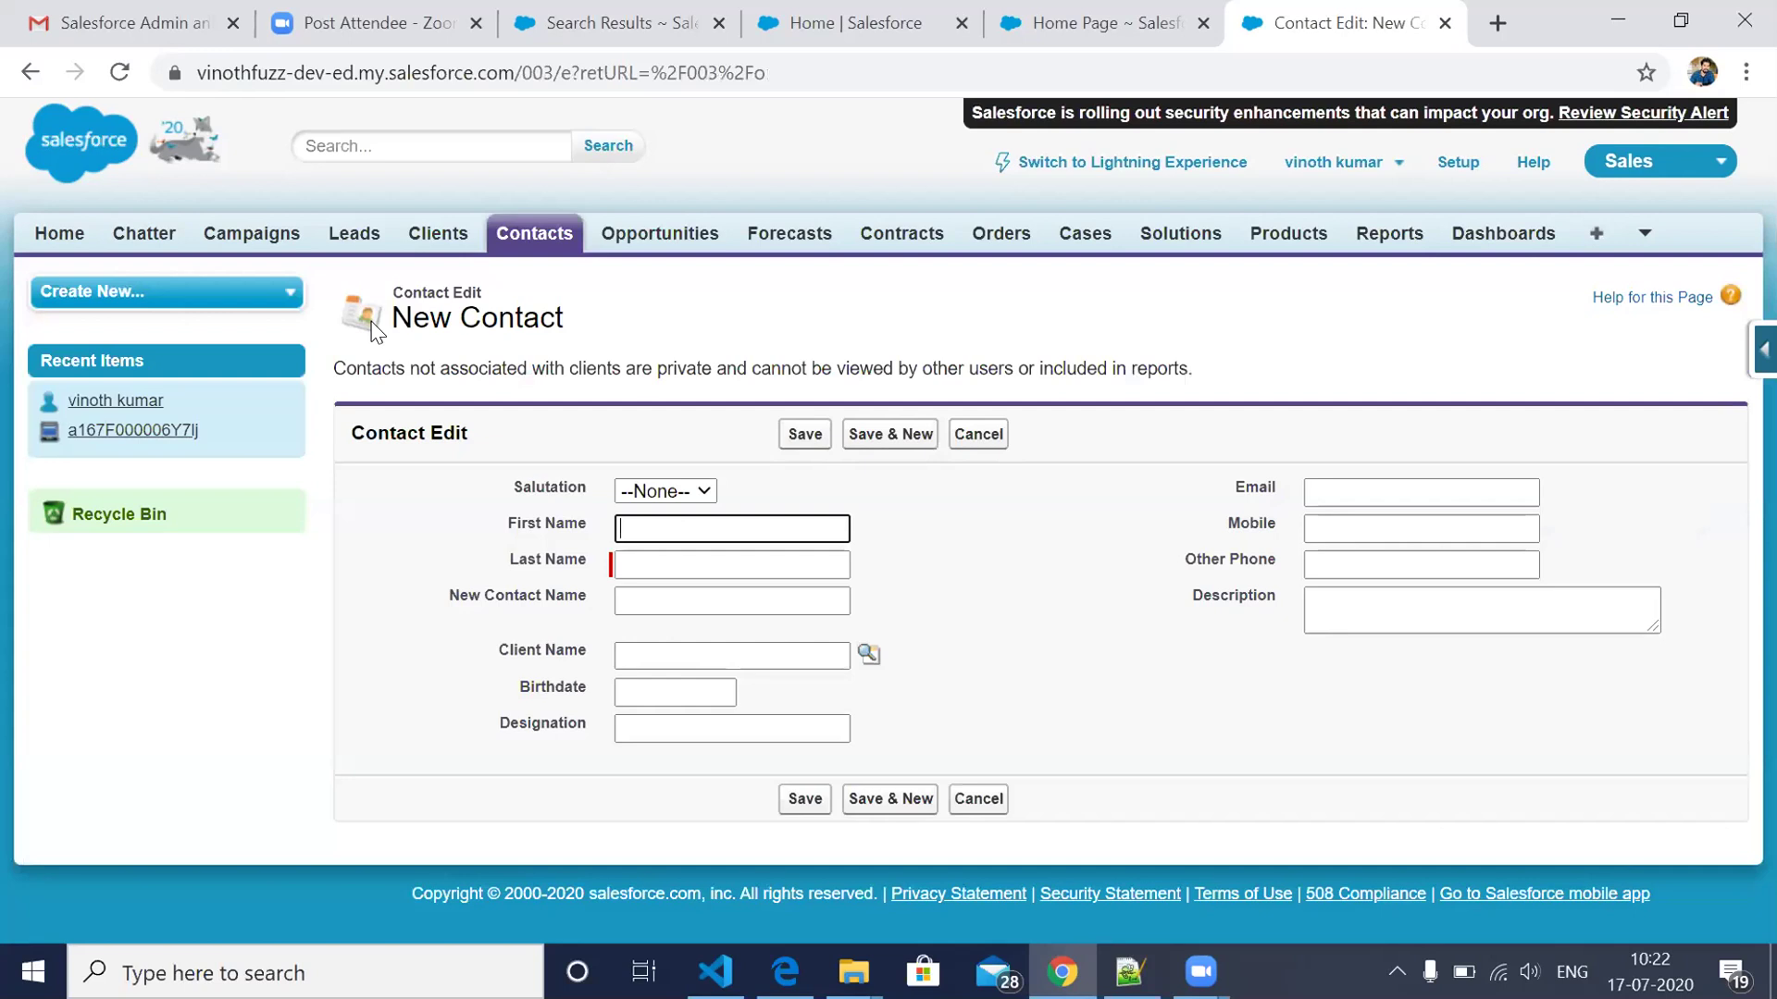
# Step: Reopen the new contact form, inspect its New Contact Name field, and leave the form without creating a record
pyautogui.click(983, 801)
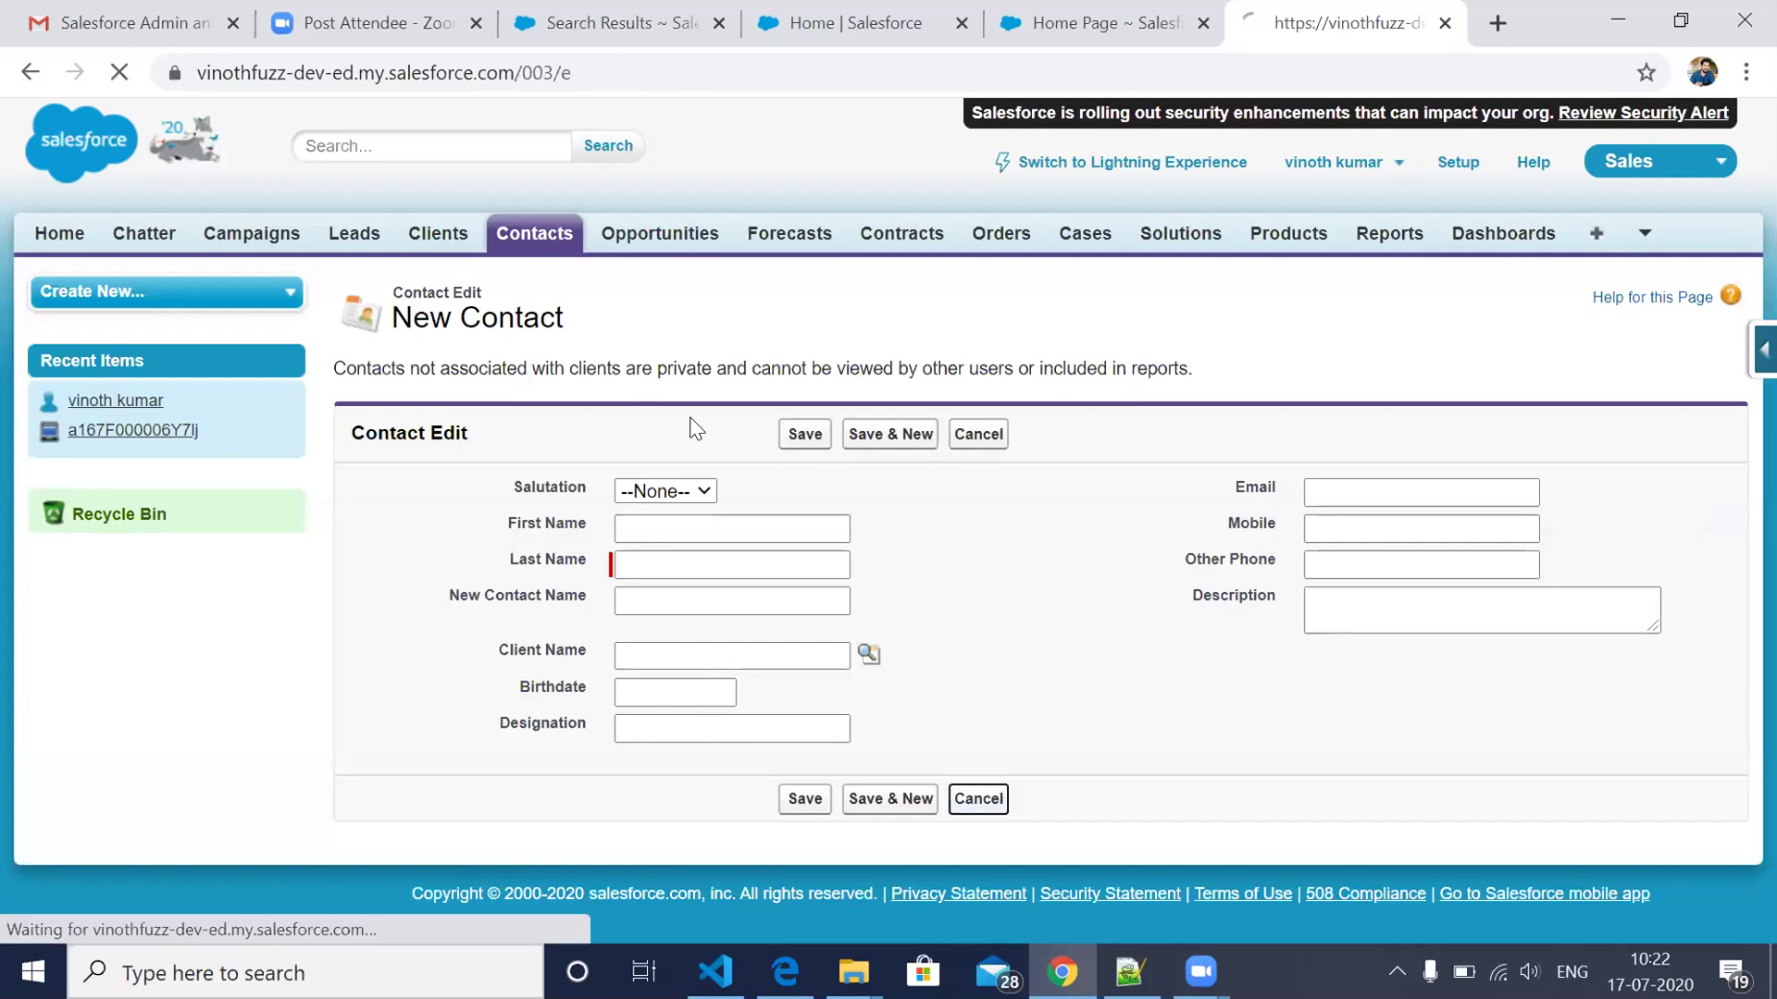
pyautogui.click(784, 440)
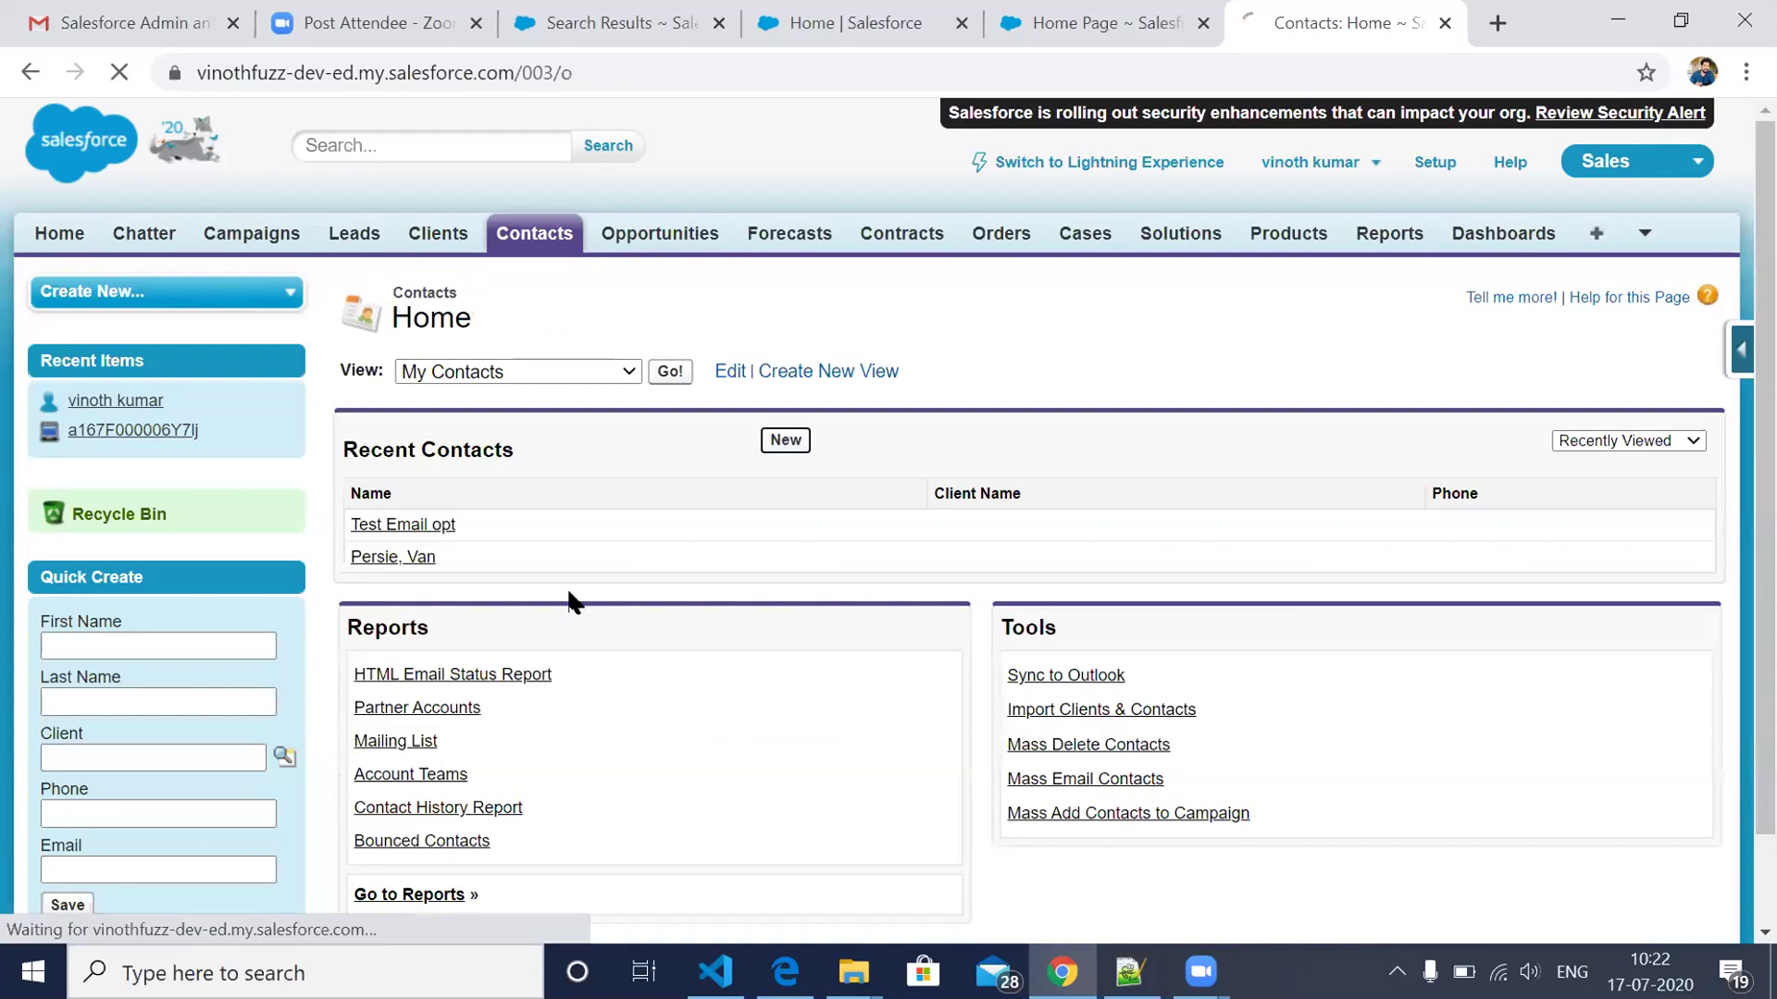
pyautogui.click(845, 601)
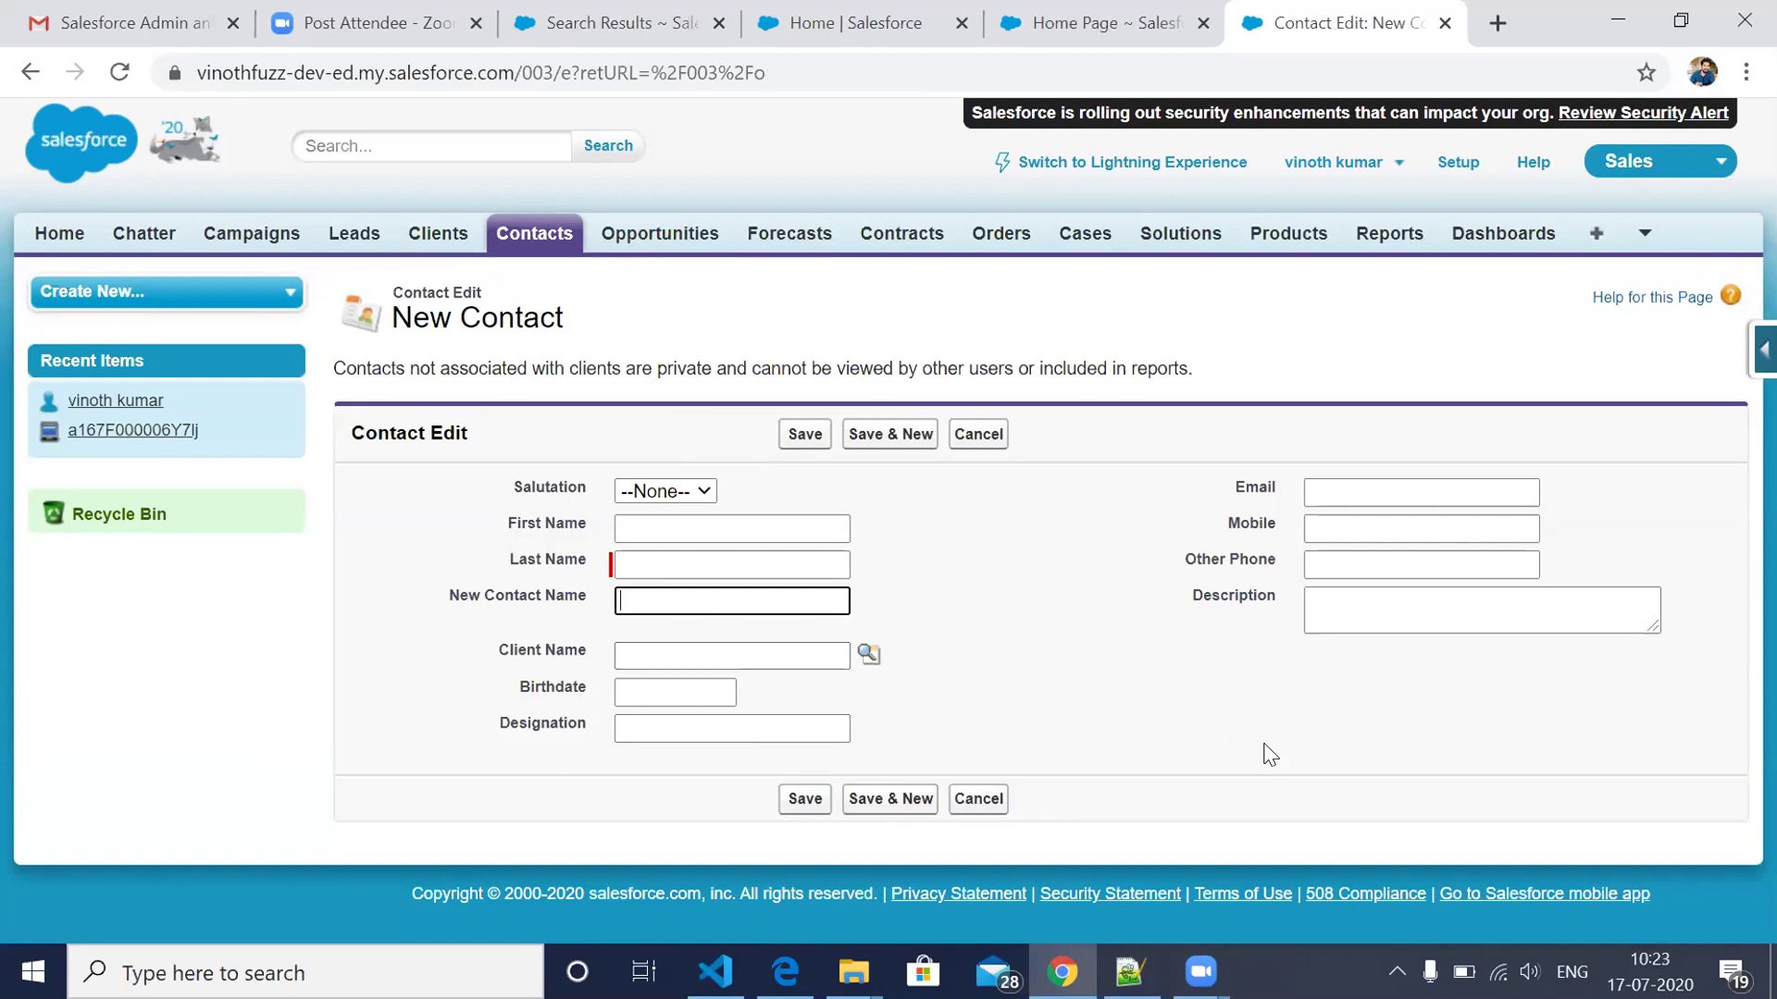
pyautogui.click(979, 801)
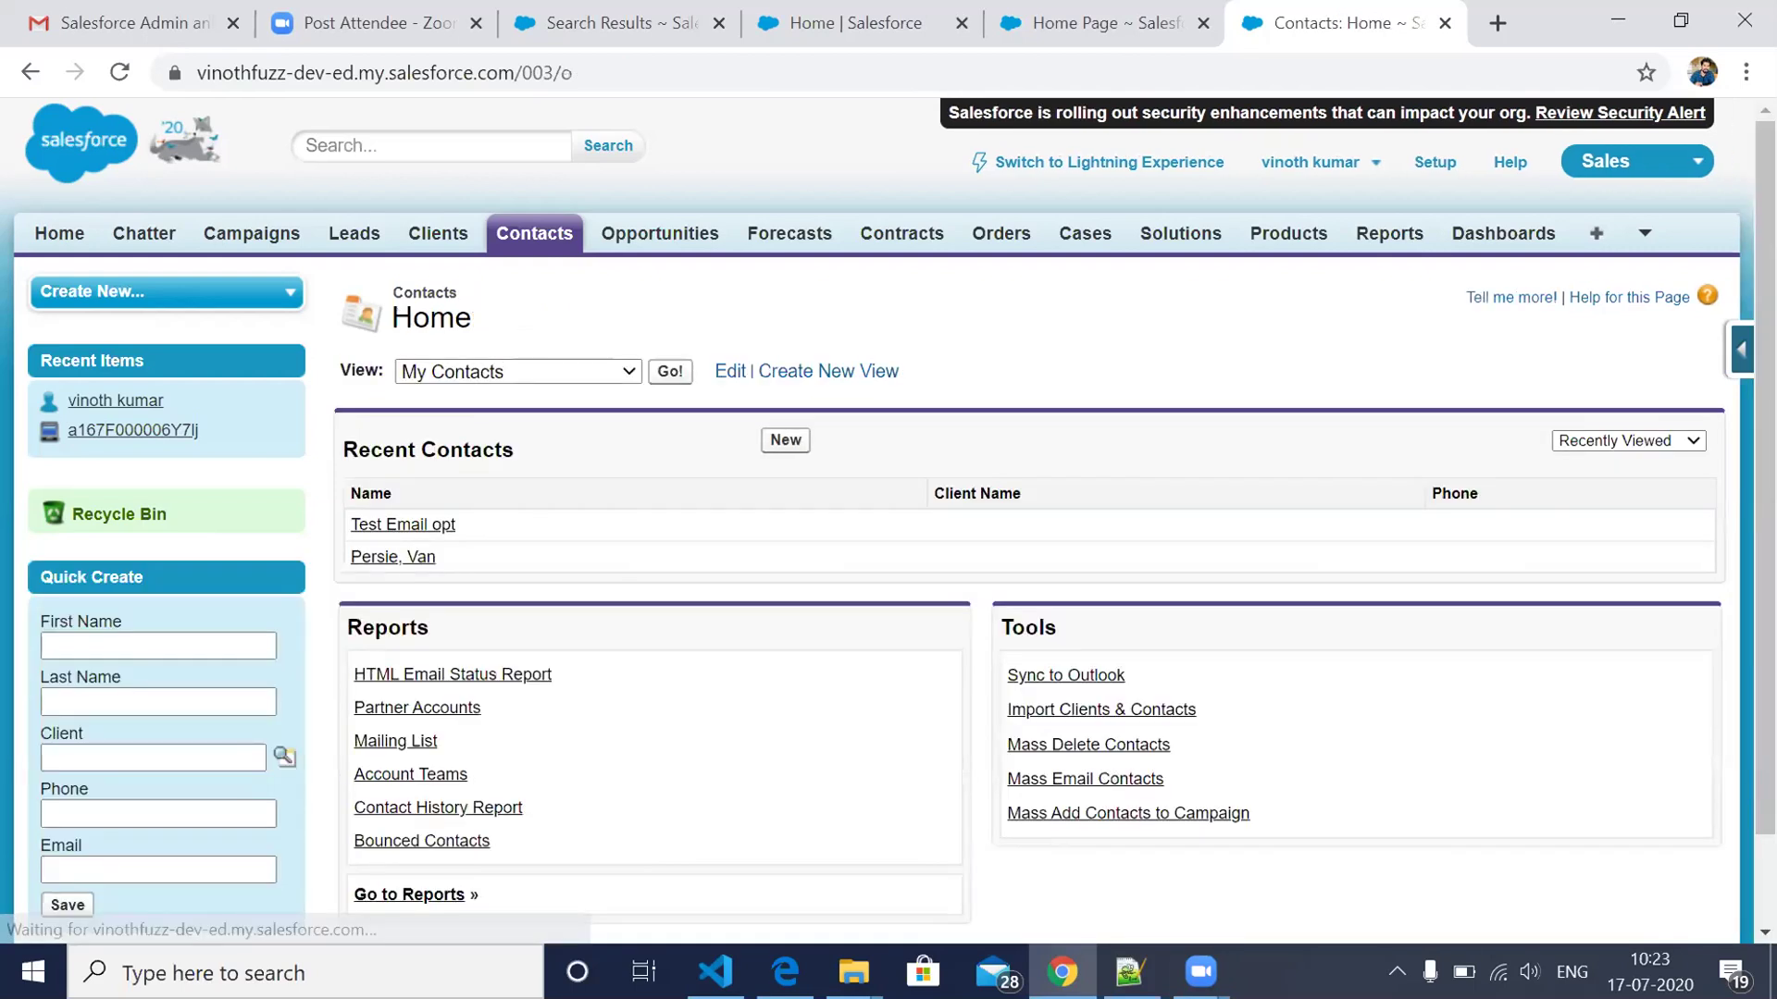
# Step: Switch to the Notepad++ notes and add blank lines beneath Records-Rows
pyautogui.hotkey('alt', 'Tab')
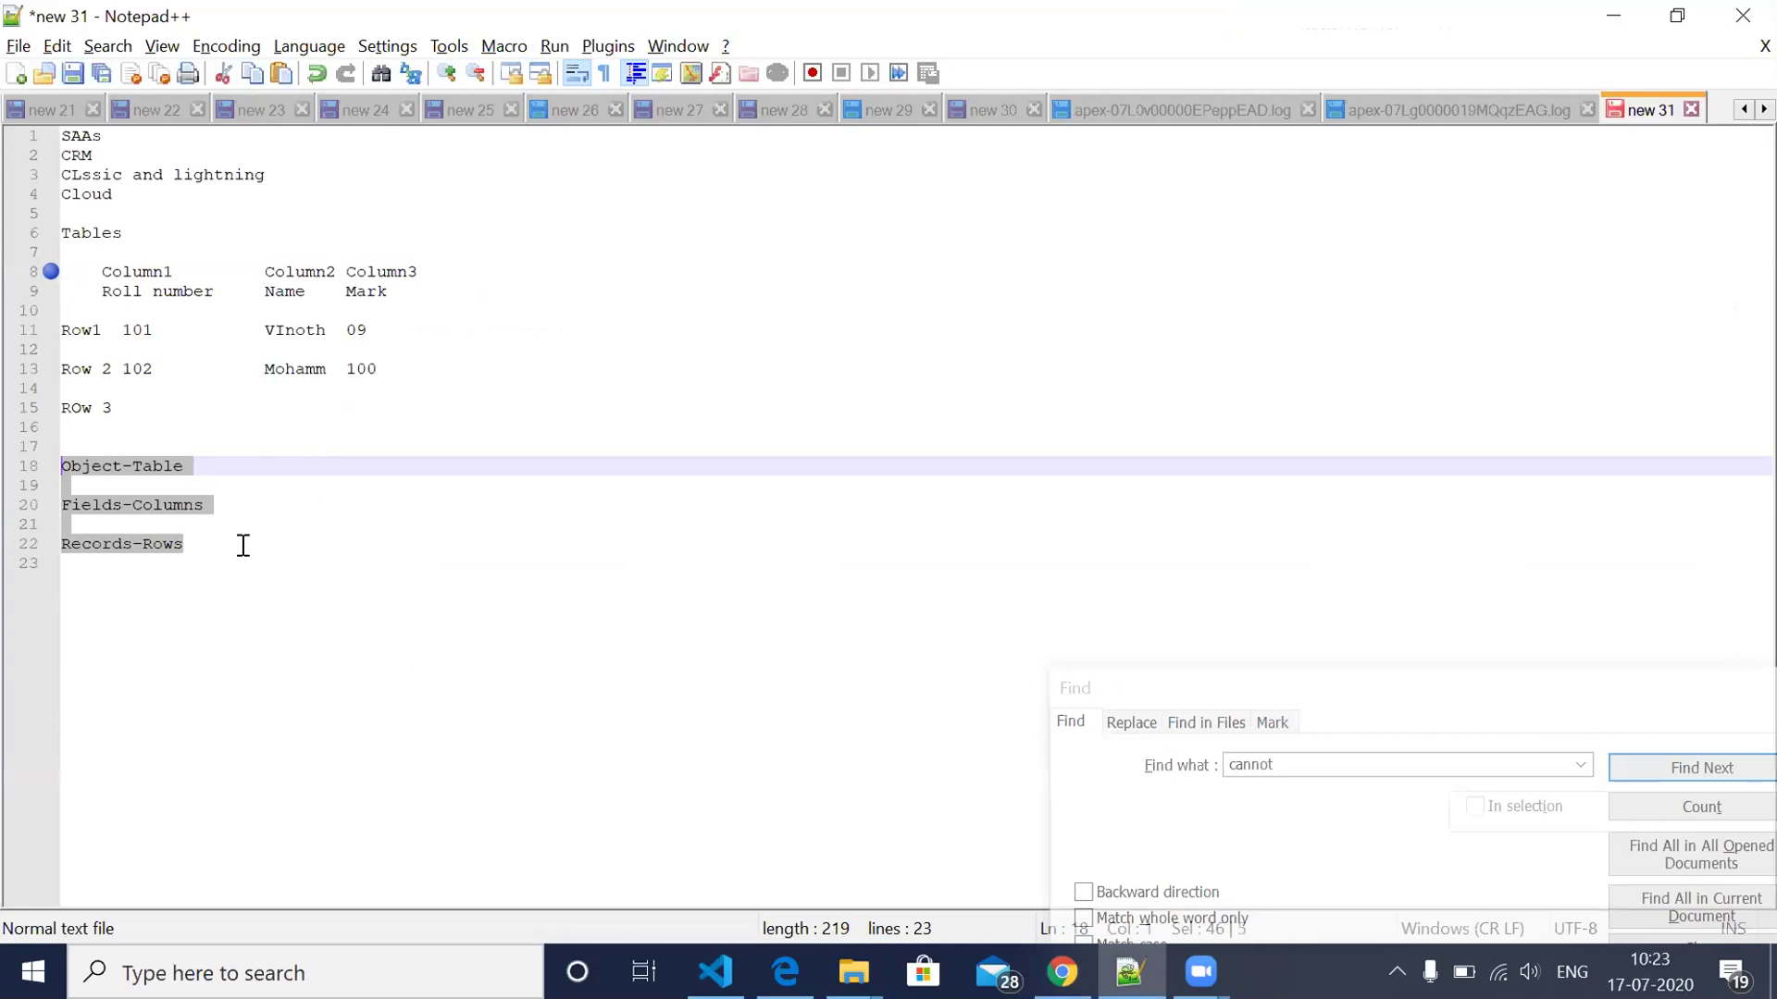
pyautogui.click(244, 545)
pyautogui.press('Return')
pyautogui.press('Return')
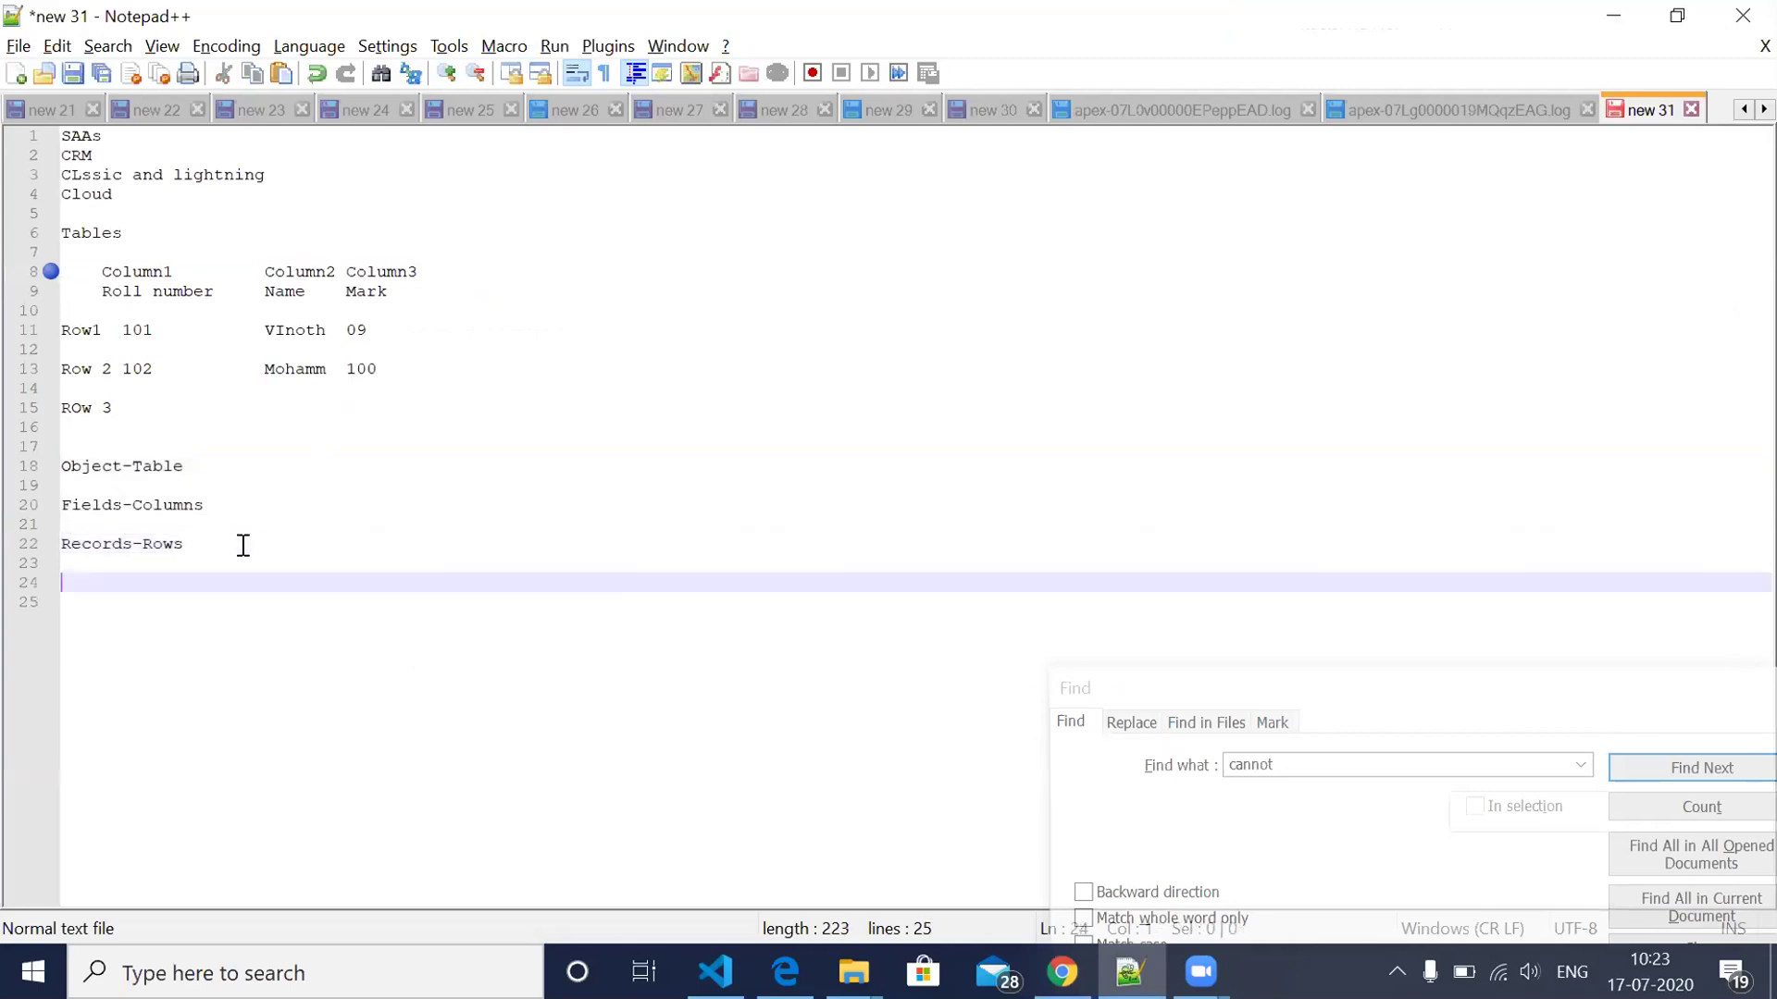
pyautogui.press('Return')
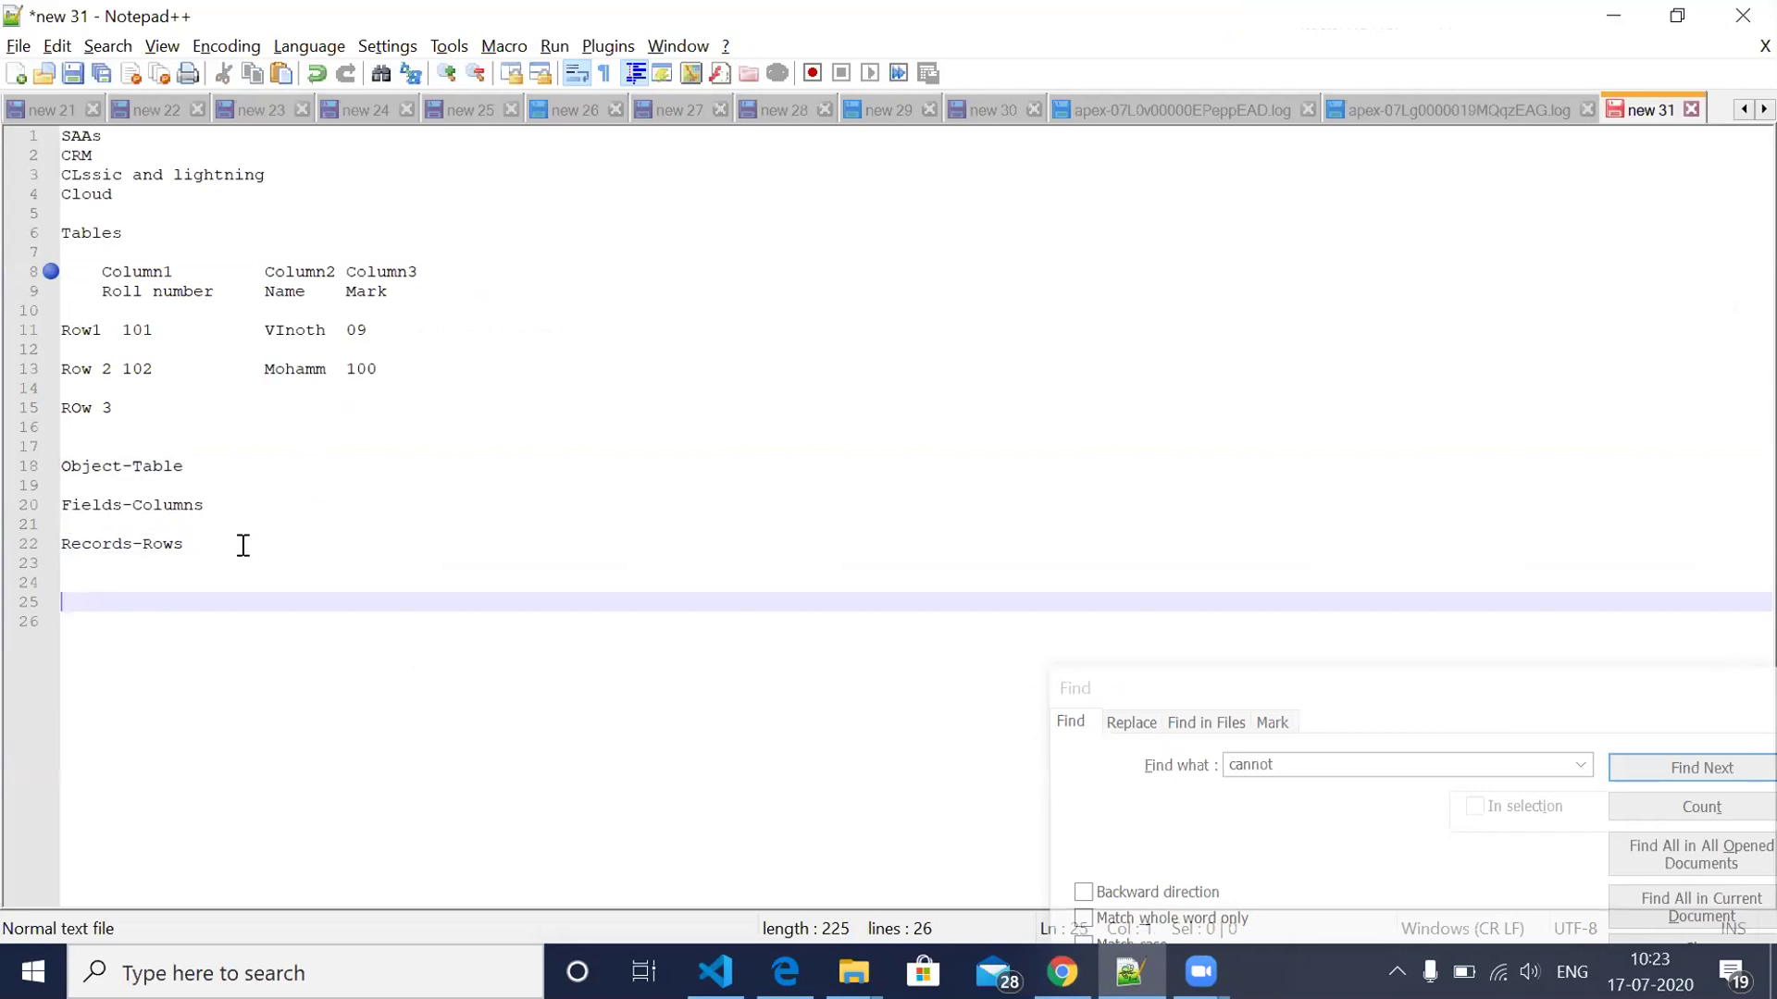
pyautogui.write('Small')
pyautogui.press('BackSpace')
pyautogui.press('BackSpace')
pyautogui.press('BackSpace')
pyautogui.press('BackSpace')
pyautogui.press('BackSpace')
pyautogui.press('BackSpace')
# Step: Write "Account -Object" on the new line, removing the autocompleted "-Table" ending
pyautogui.write('Account')
pyautogui.write('-Object')
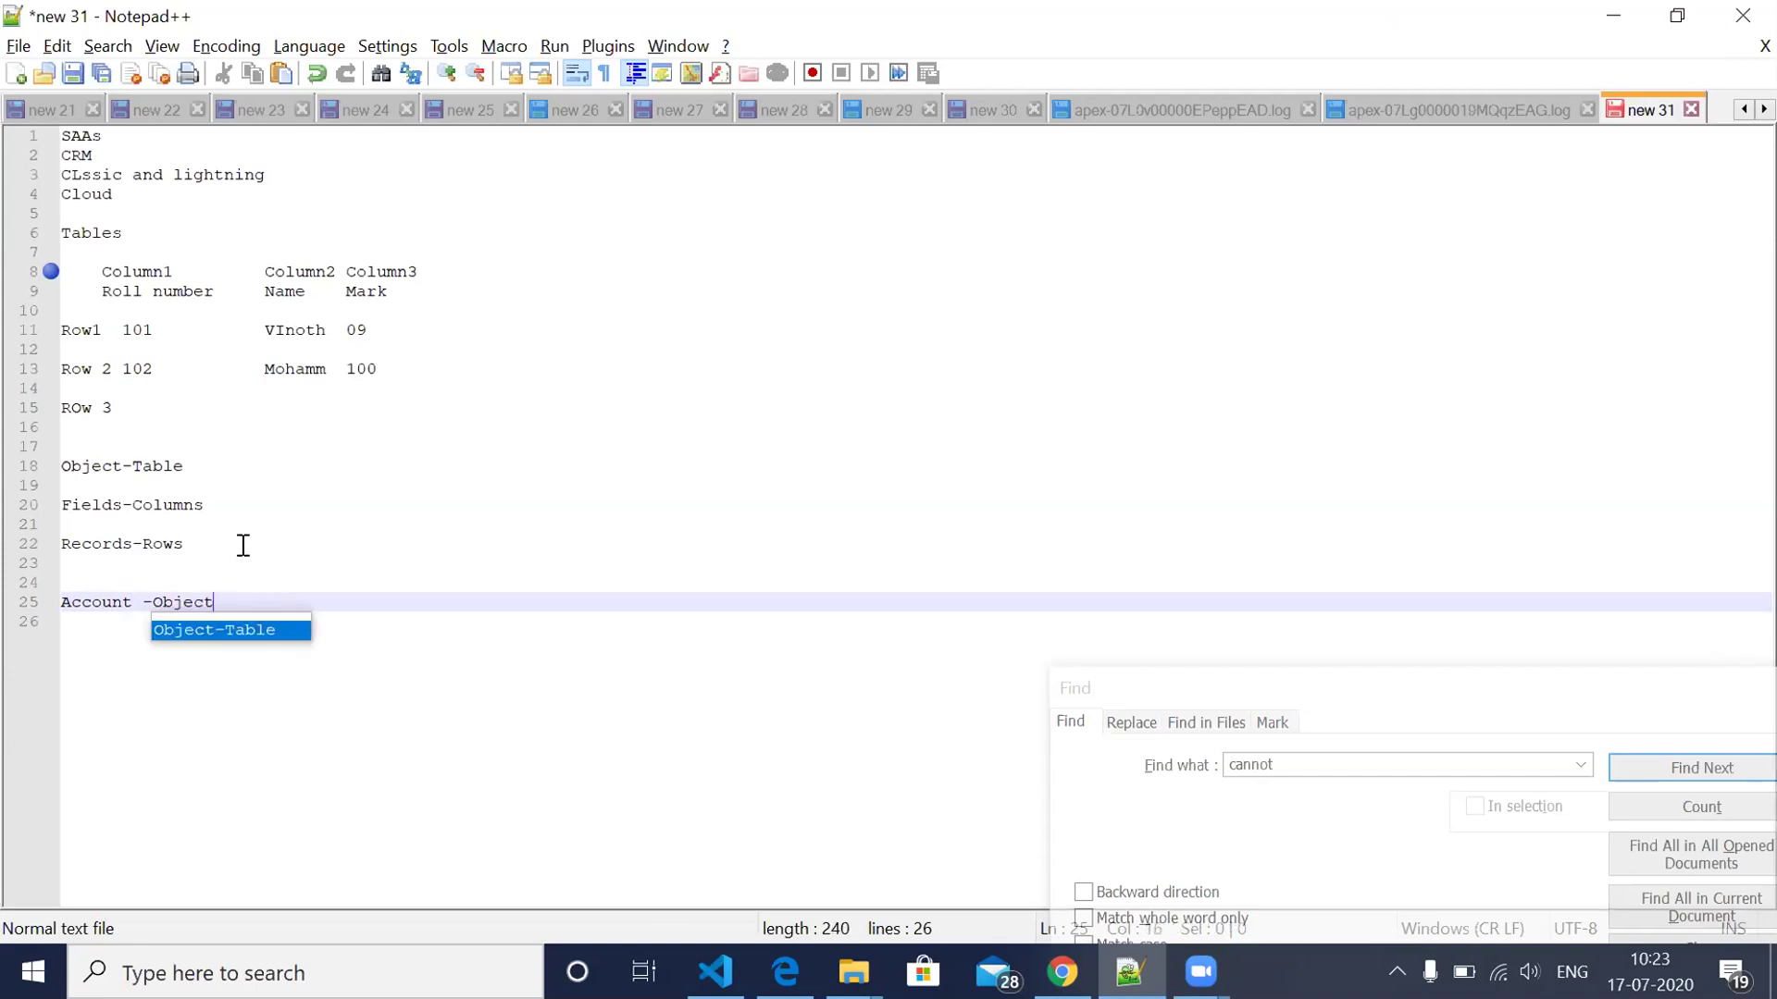
pyautogui.press('Return')
pyautogui.press('Return')
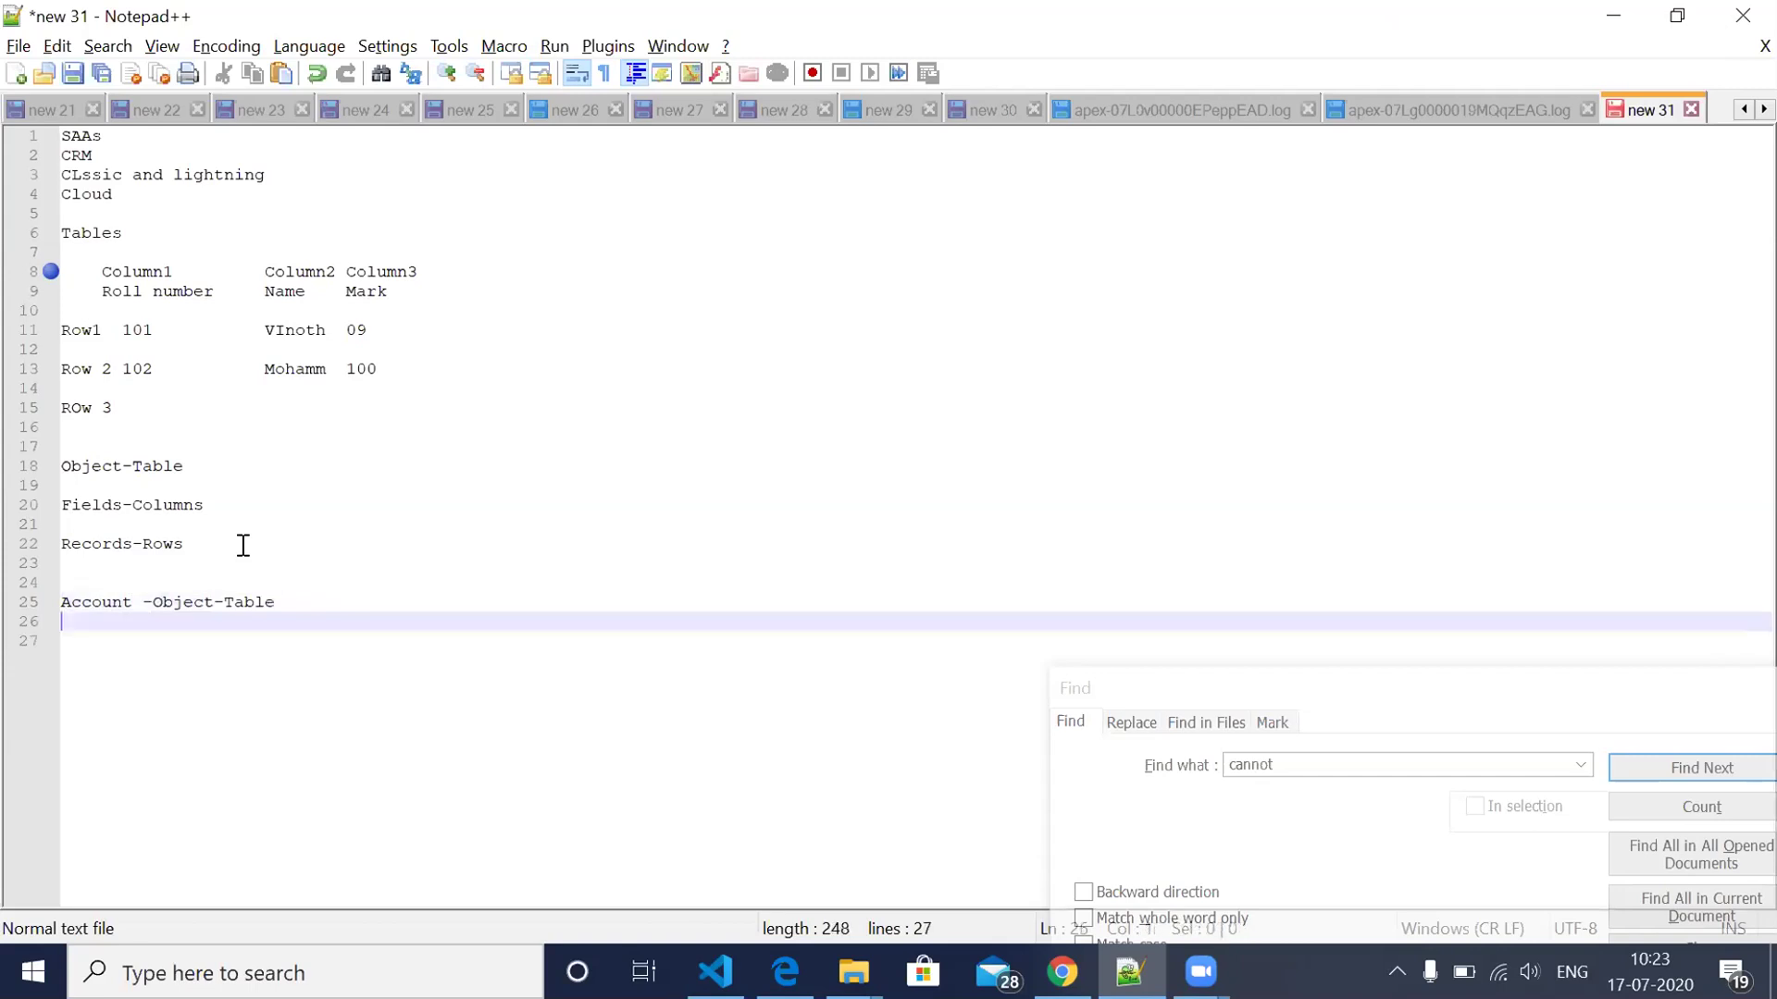
pyautogui.doubleClick(248, 603)
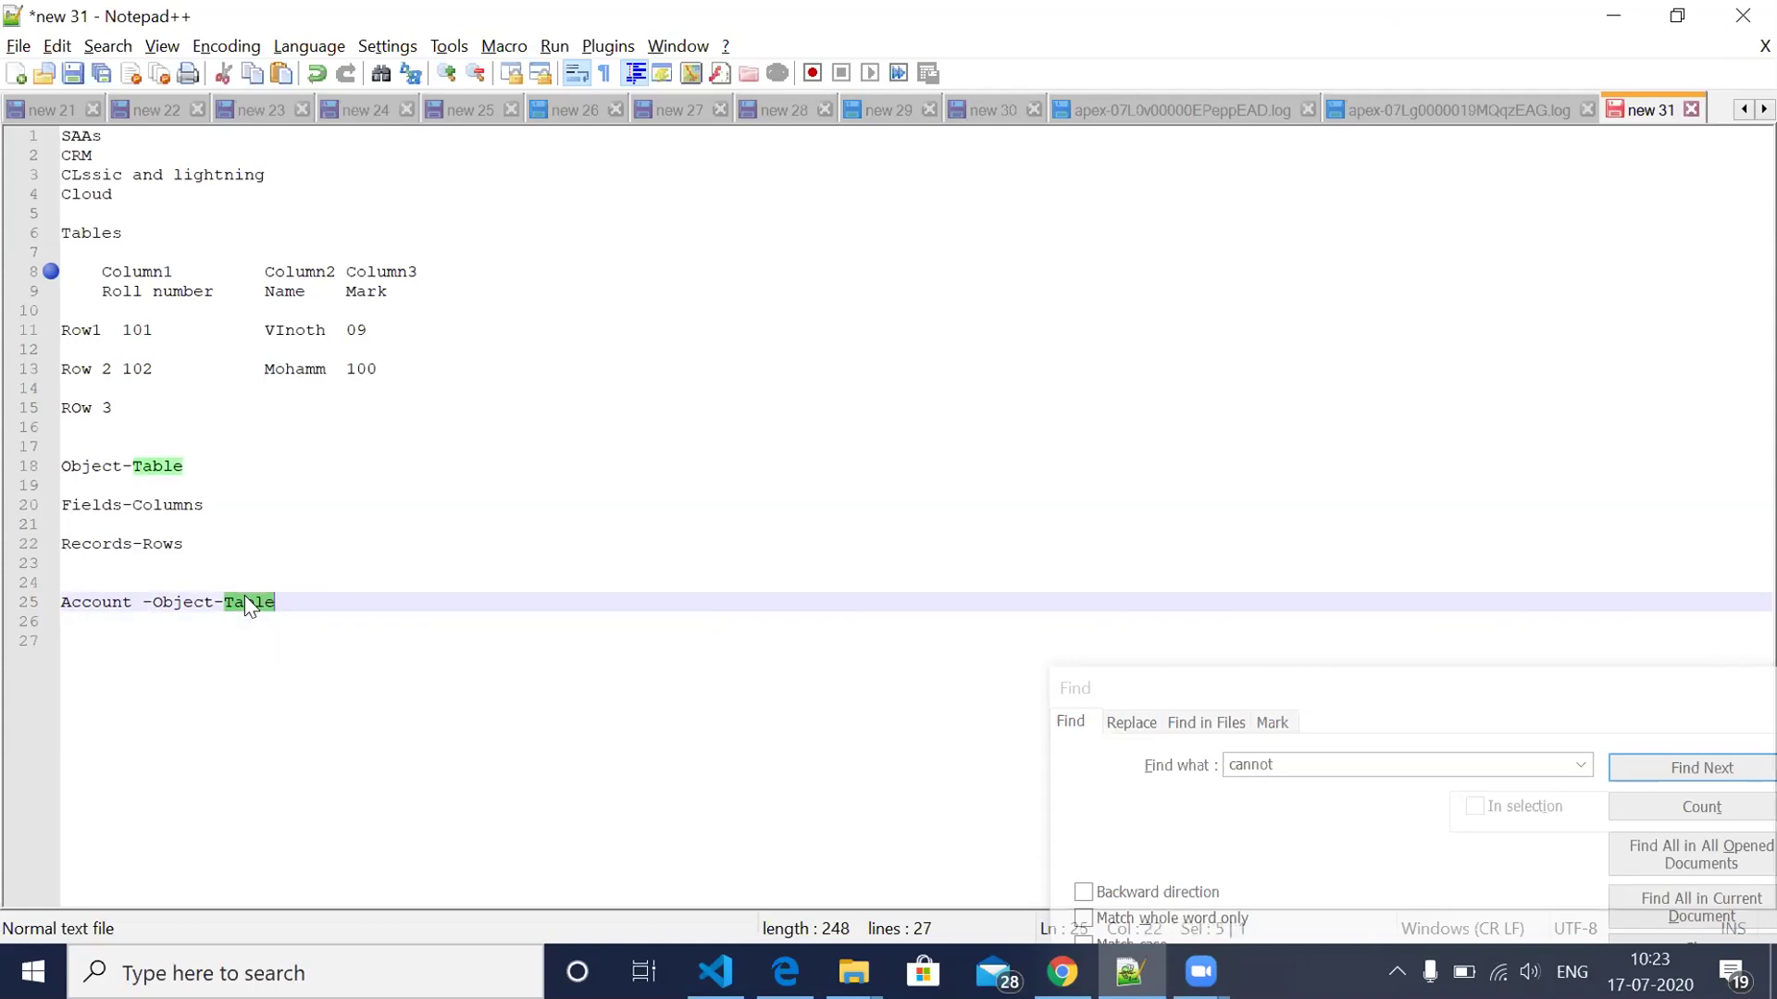
pyautogui.press('BackSpace')
pyautogui.press('BackSpace')
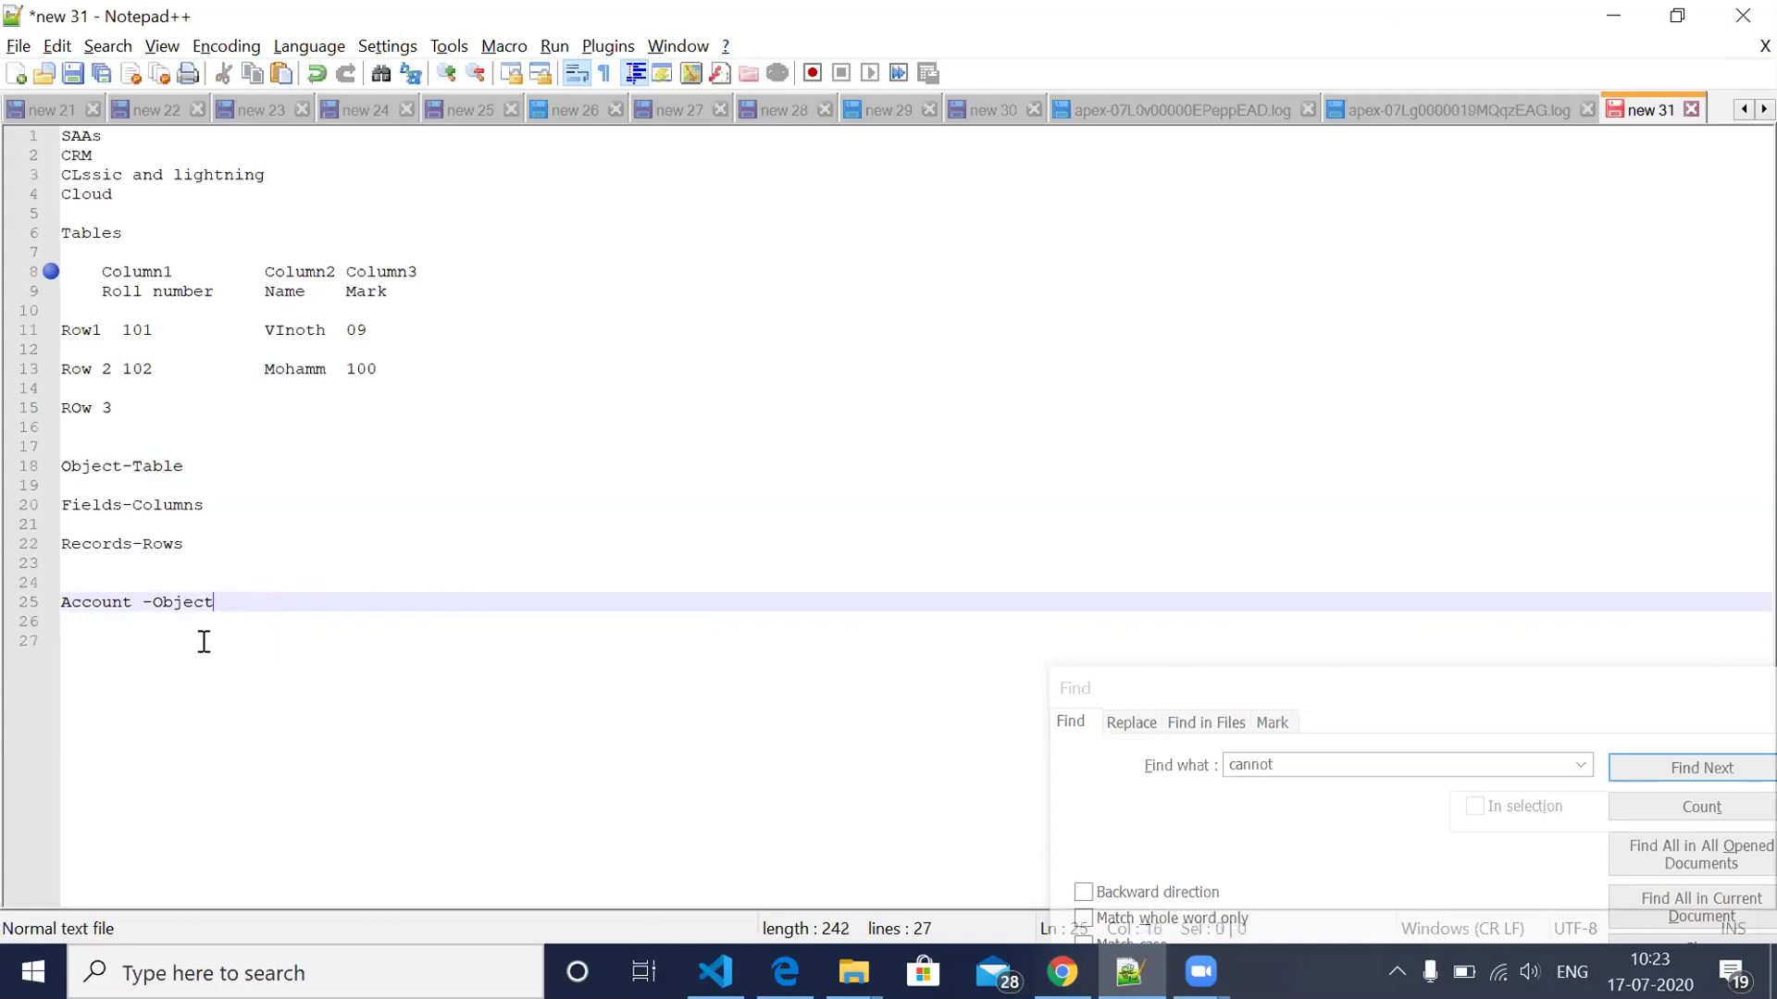
# Step: Add the line "Create Fields Status,Purpose,Gender" beneath the Account entry and highlight the word Account
pyautogui.press('Return')
pyautogui.write('Create Fi')
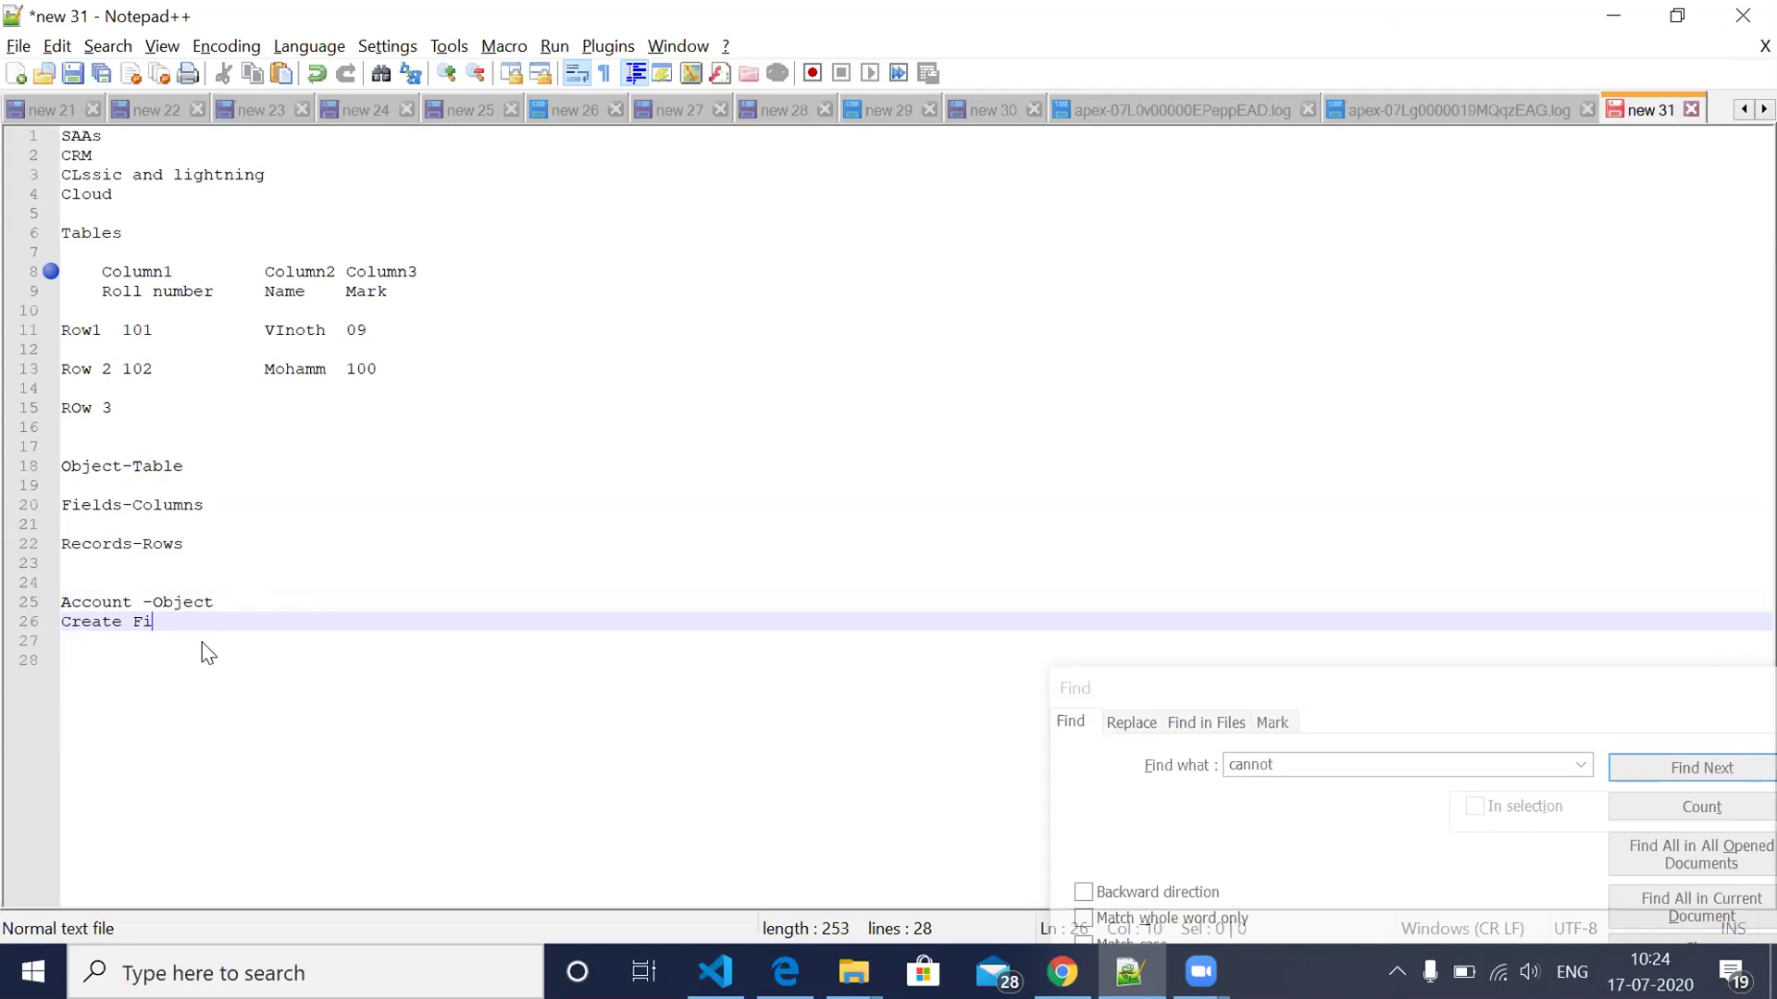
pyautogui.write('elds Status,PurposeGender')
pyautogui.doubleClick(98, 602)
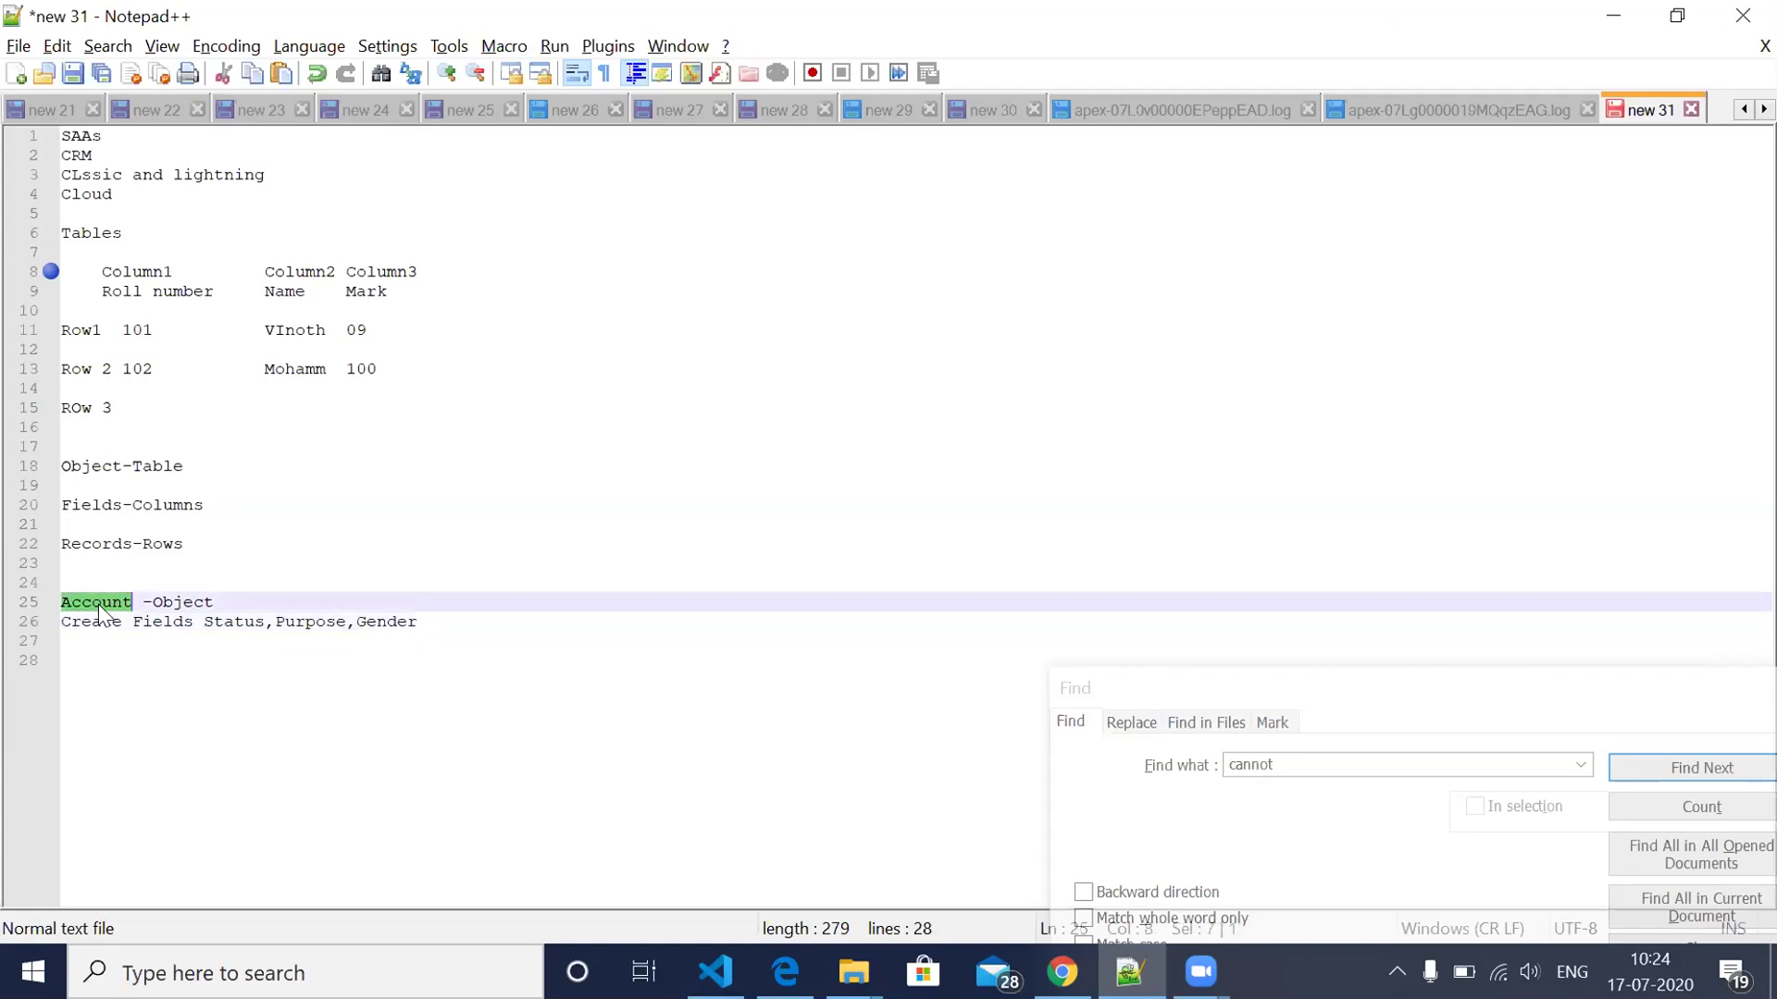
# Step: Break the fields line after Status in the notes and append "-Pick List" to Status
pyautogui.click(265, 623)
pyautogui.press('Return')
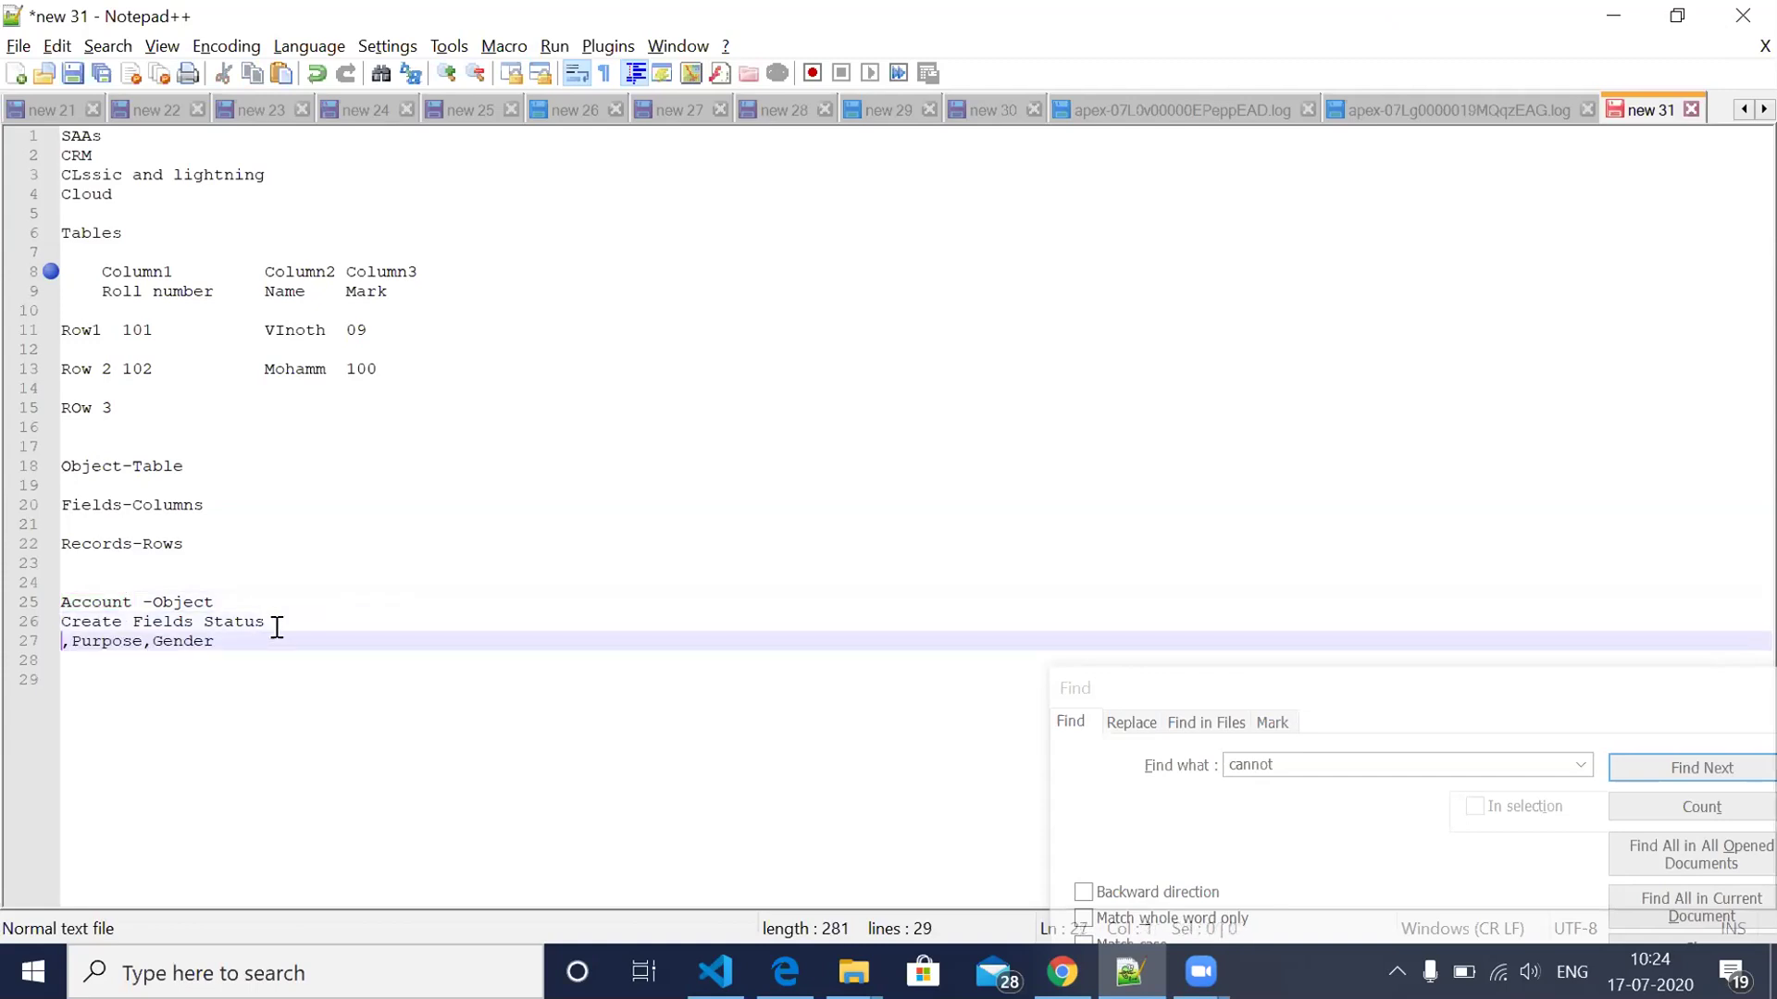
pyautogui.click(276, 628)
pyautogui.write('-Pick List')
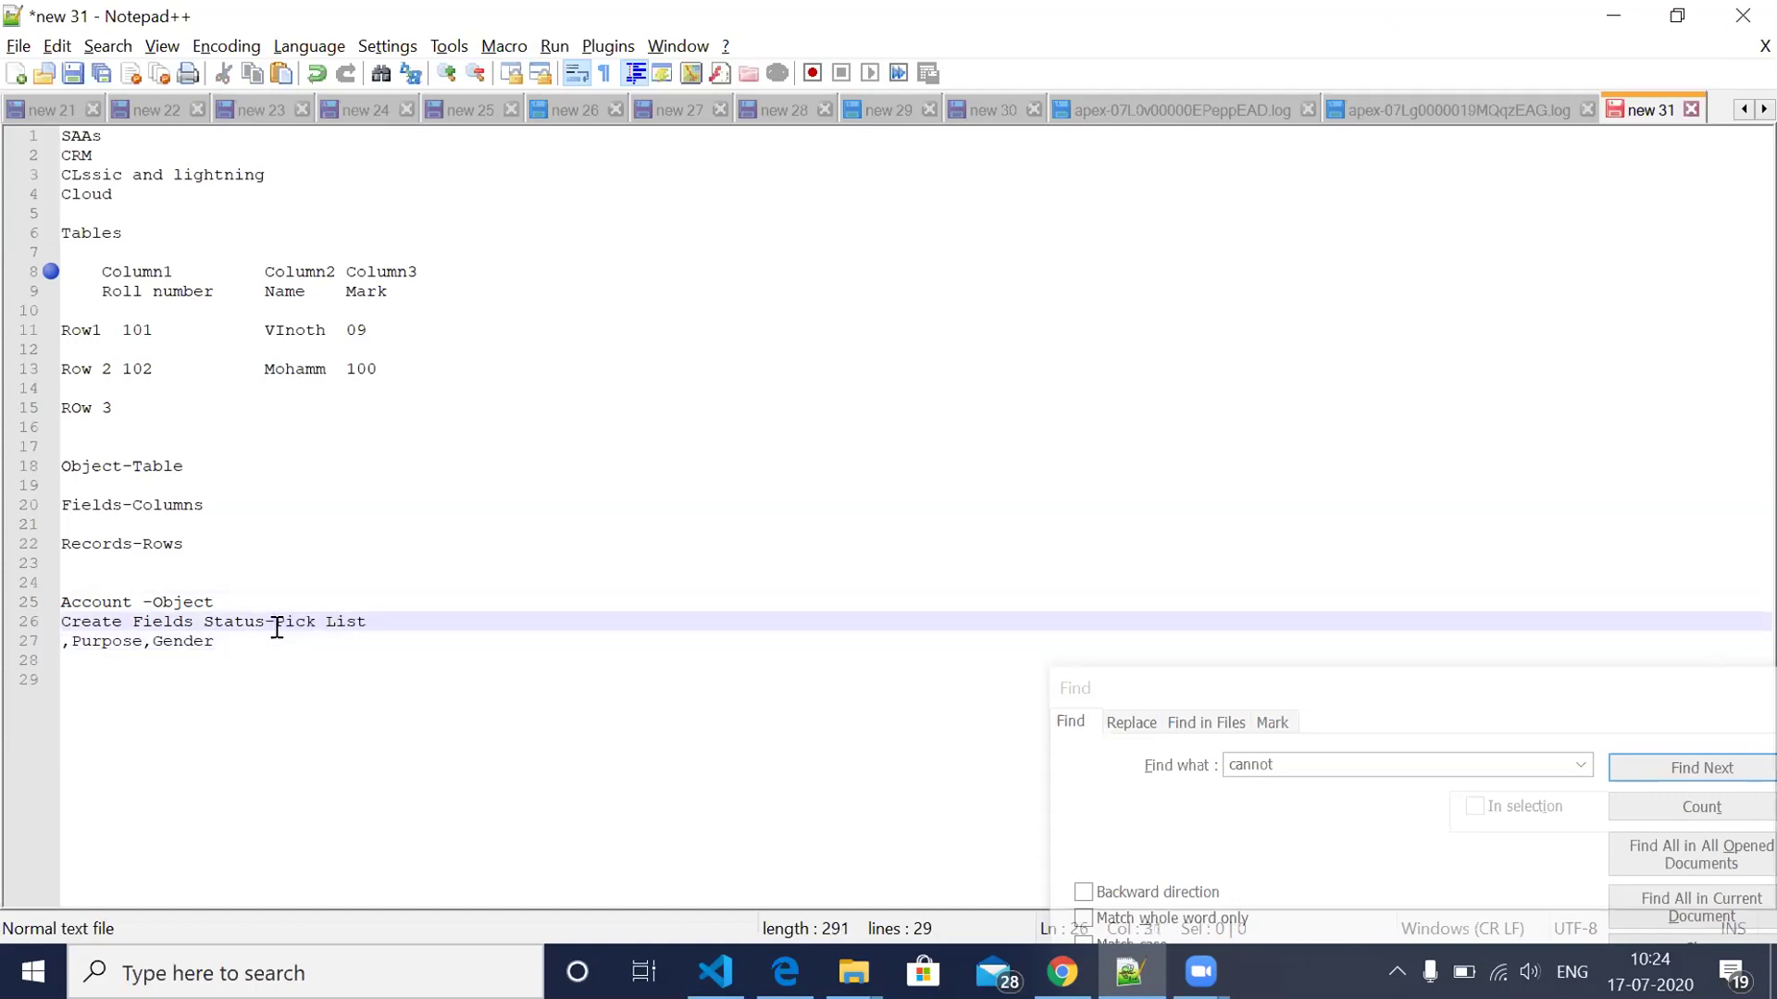
# Step: Put Gender on its own line and append "-Text" to Purpose
pyautogui.click(144, 642)
pyautogui.press('Return')
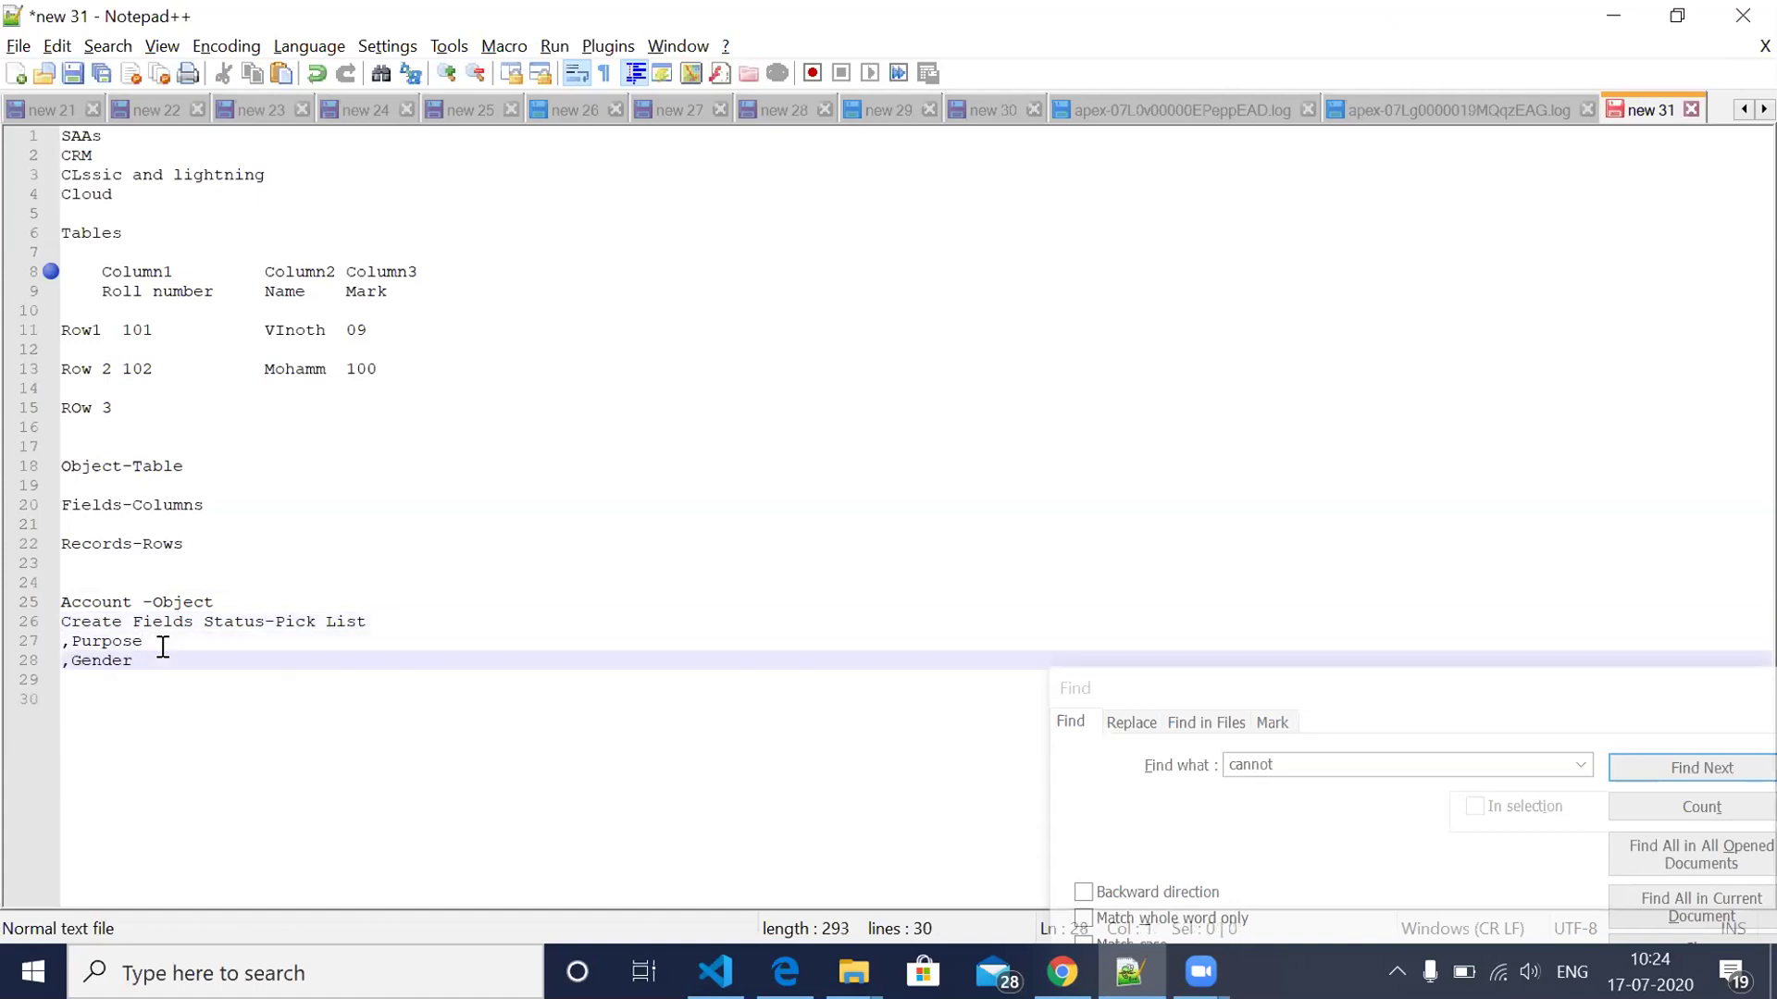
pyautogui.click(163, 647)
pyautogui.write('-T')
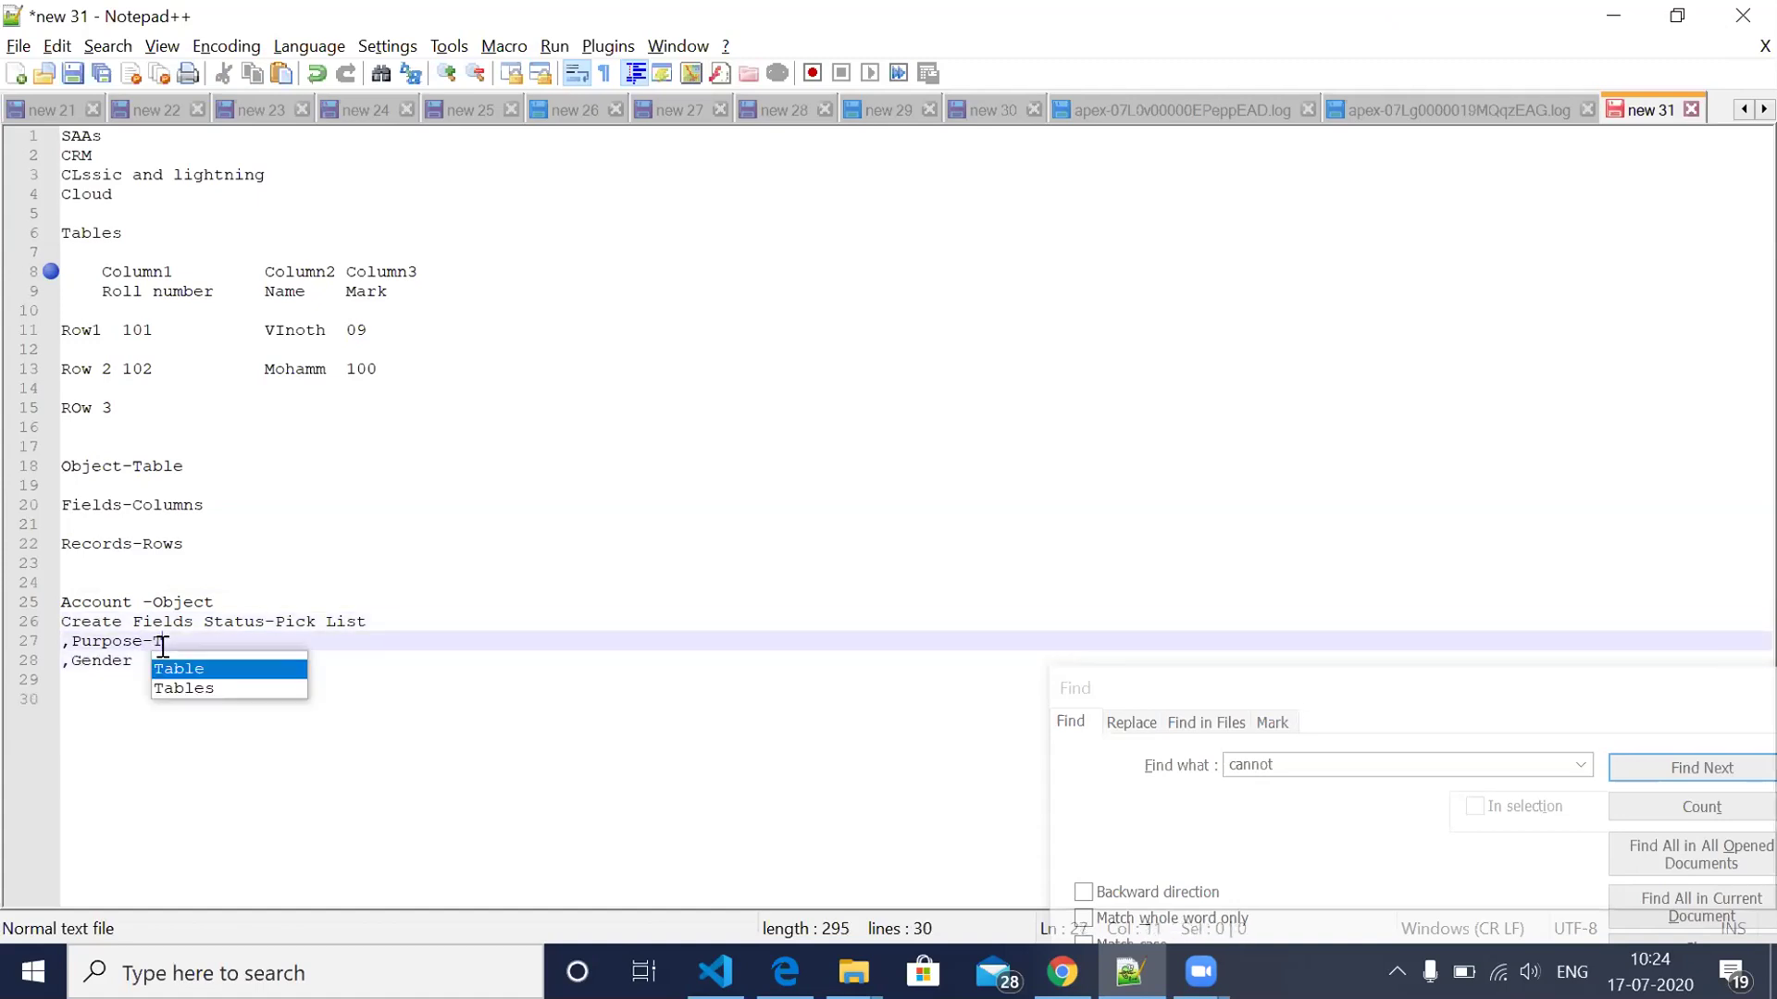
pyautogui.write('ext')
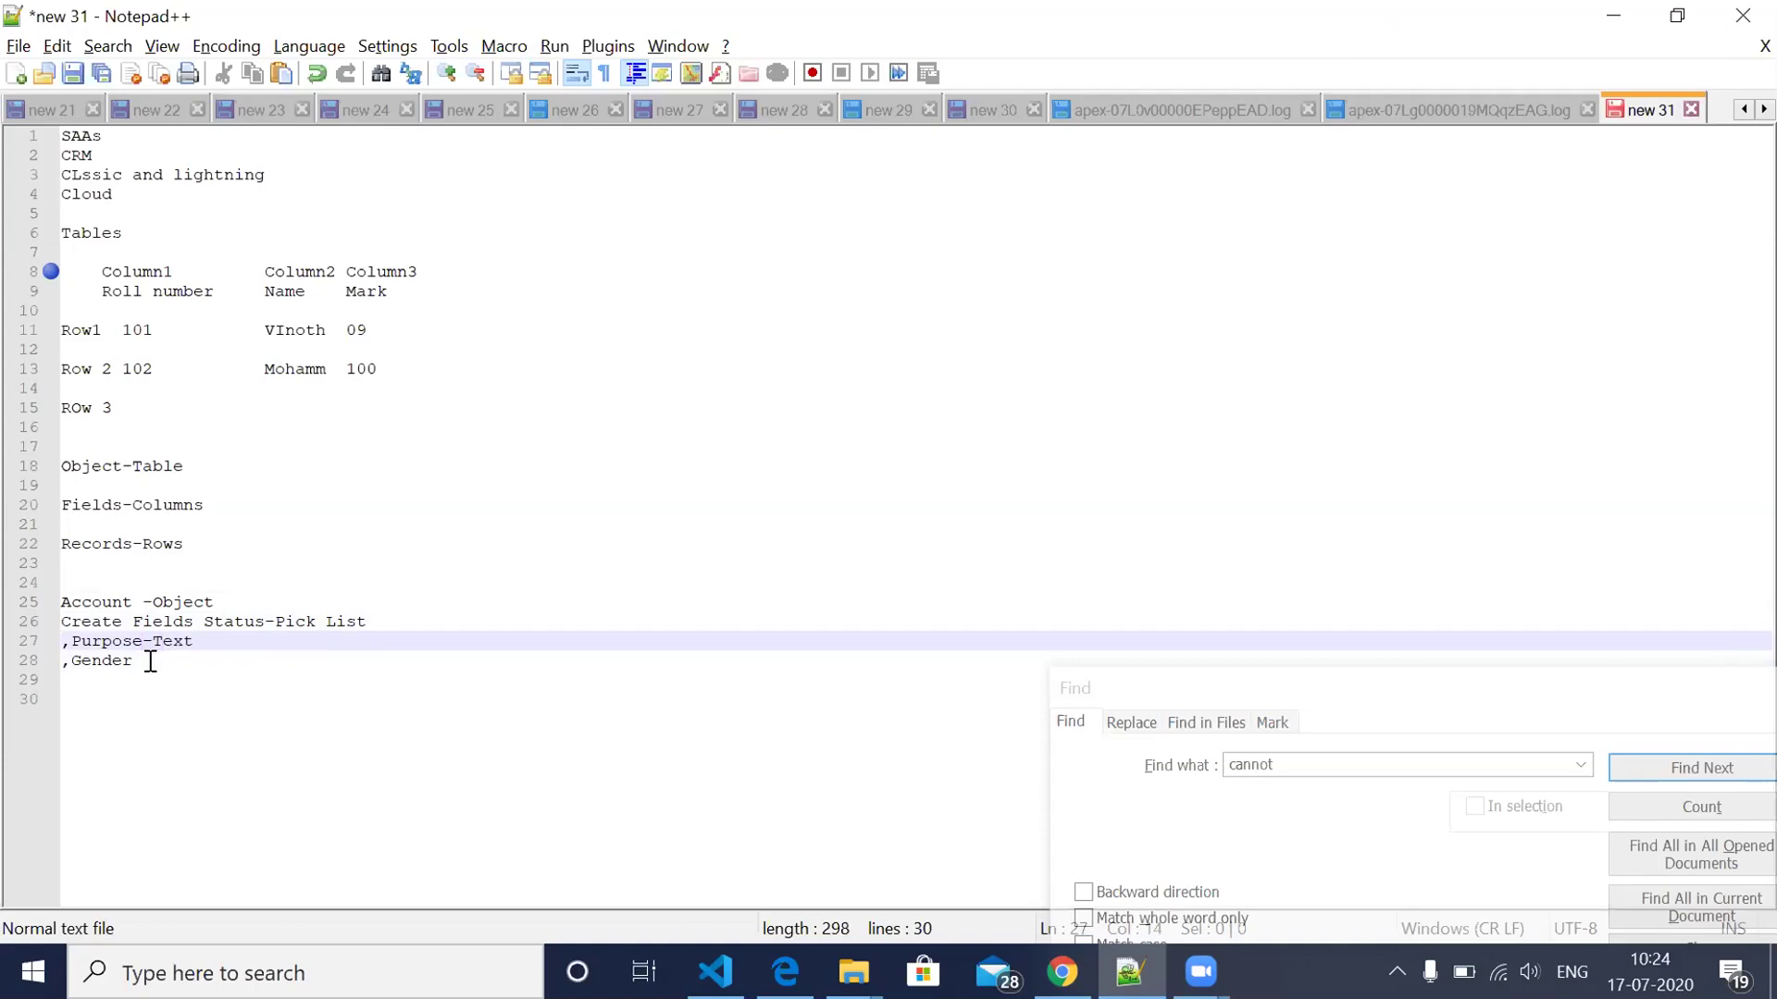
# Step: Append "-Check Box(Male,Female)" to the Gender line
pyautogui.click(150, 662)
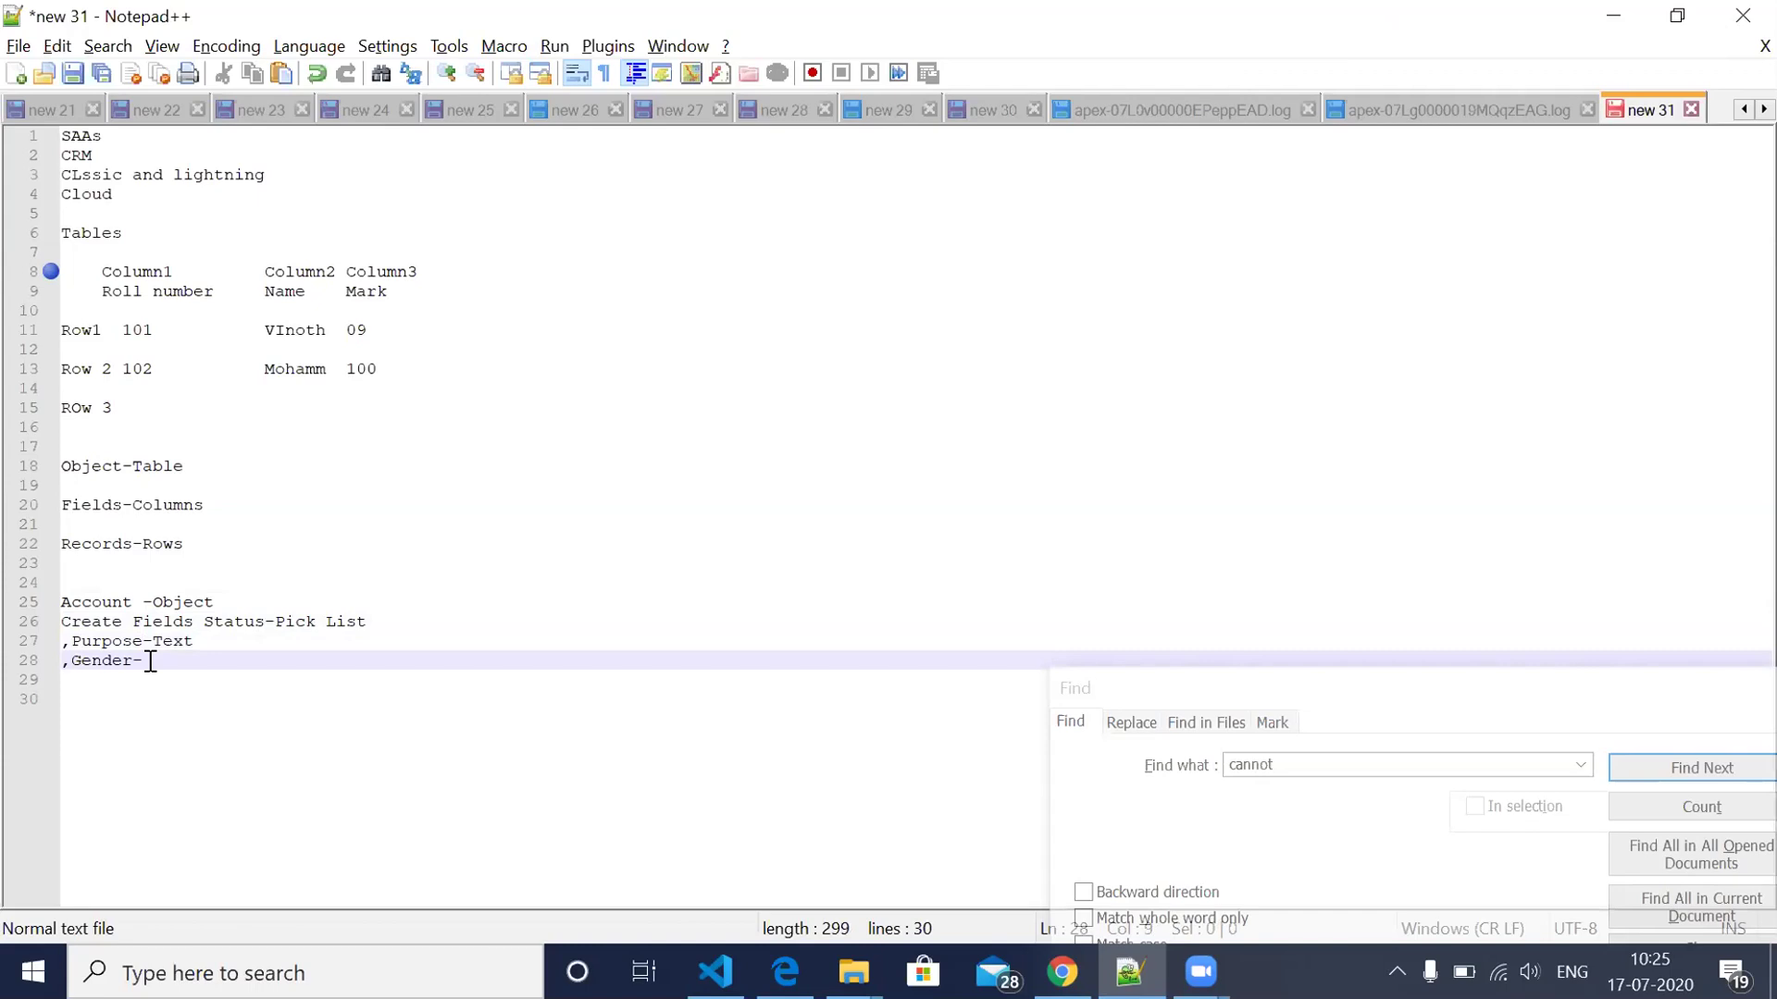
pyautogui.write('-Check Box()MAle')
pyautogui.press('BackSpace')
pyautogui.press('BackSpace')
pyautogui.press('BackSpace')
pyautogui.write('ale,Female')
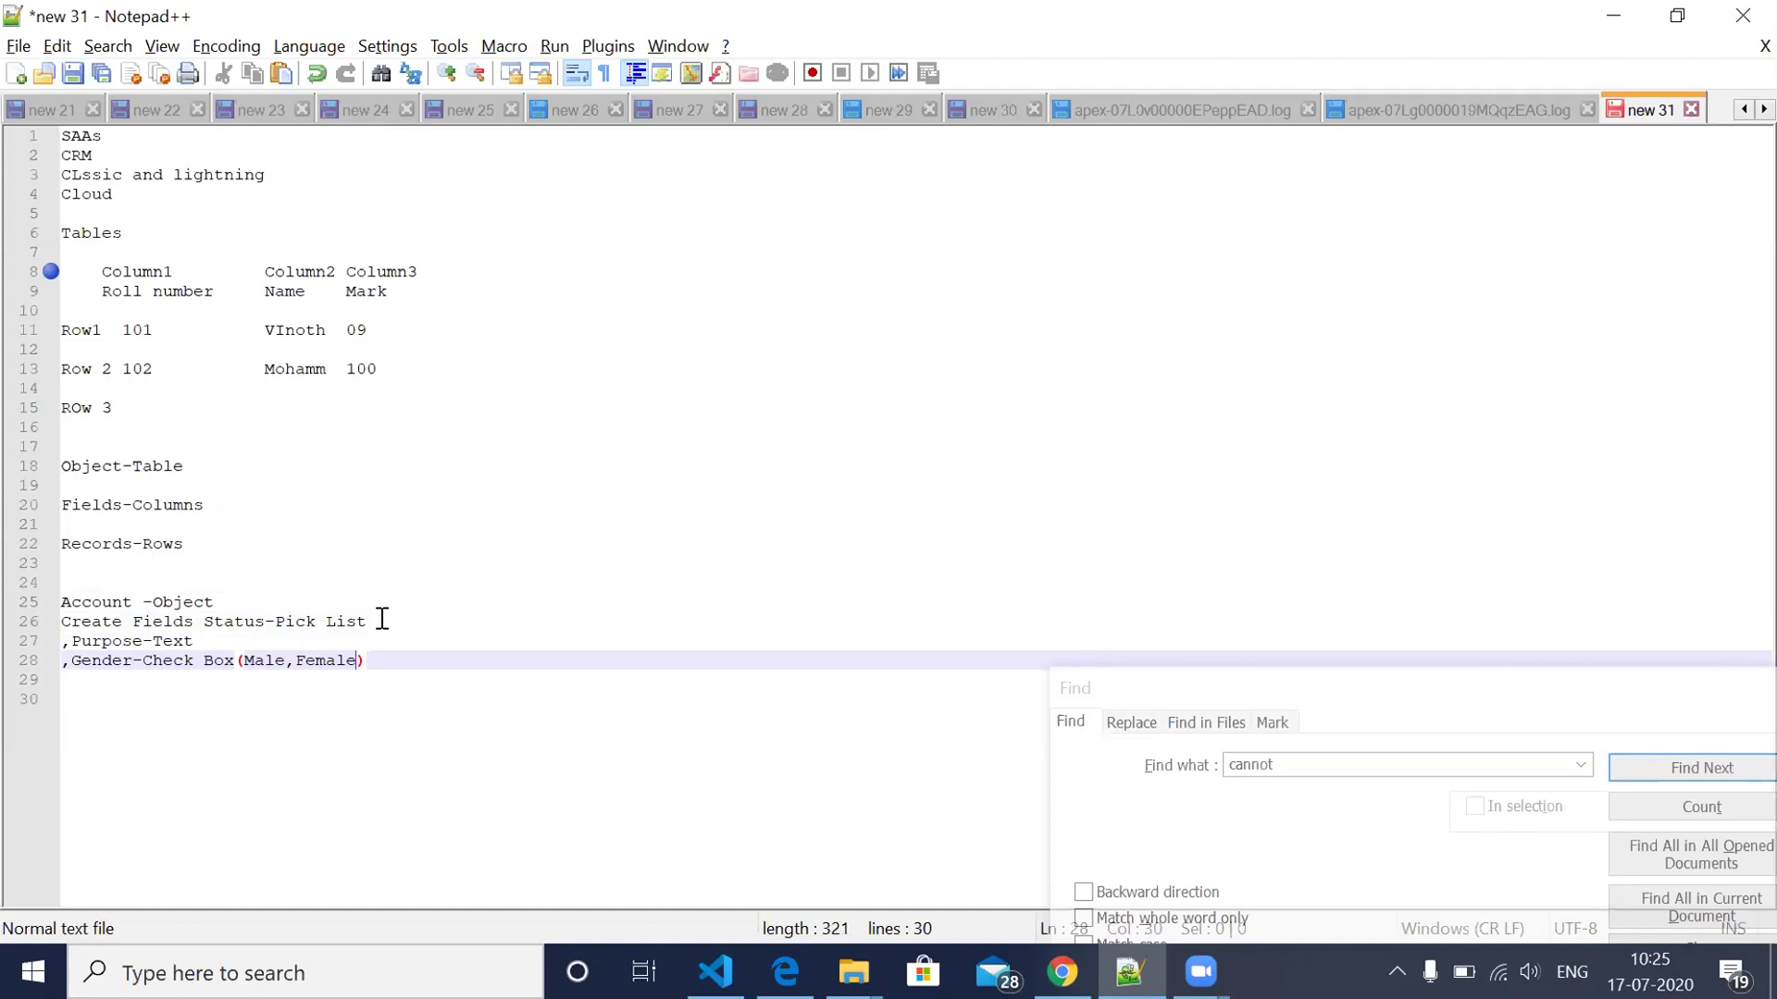
# Step: Add the values "(Active,Inactive)" after Pick List on the Status line
pyautogui.click(383, 621)
pyautogui.write('List(Active,Inacti')
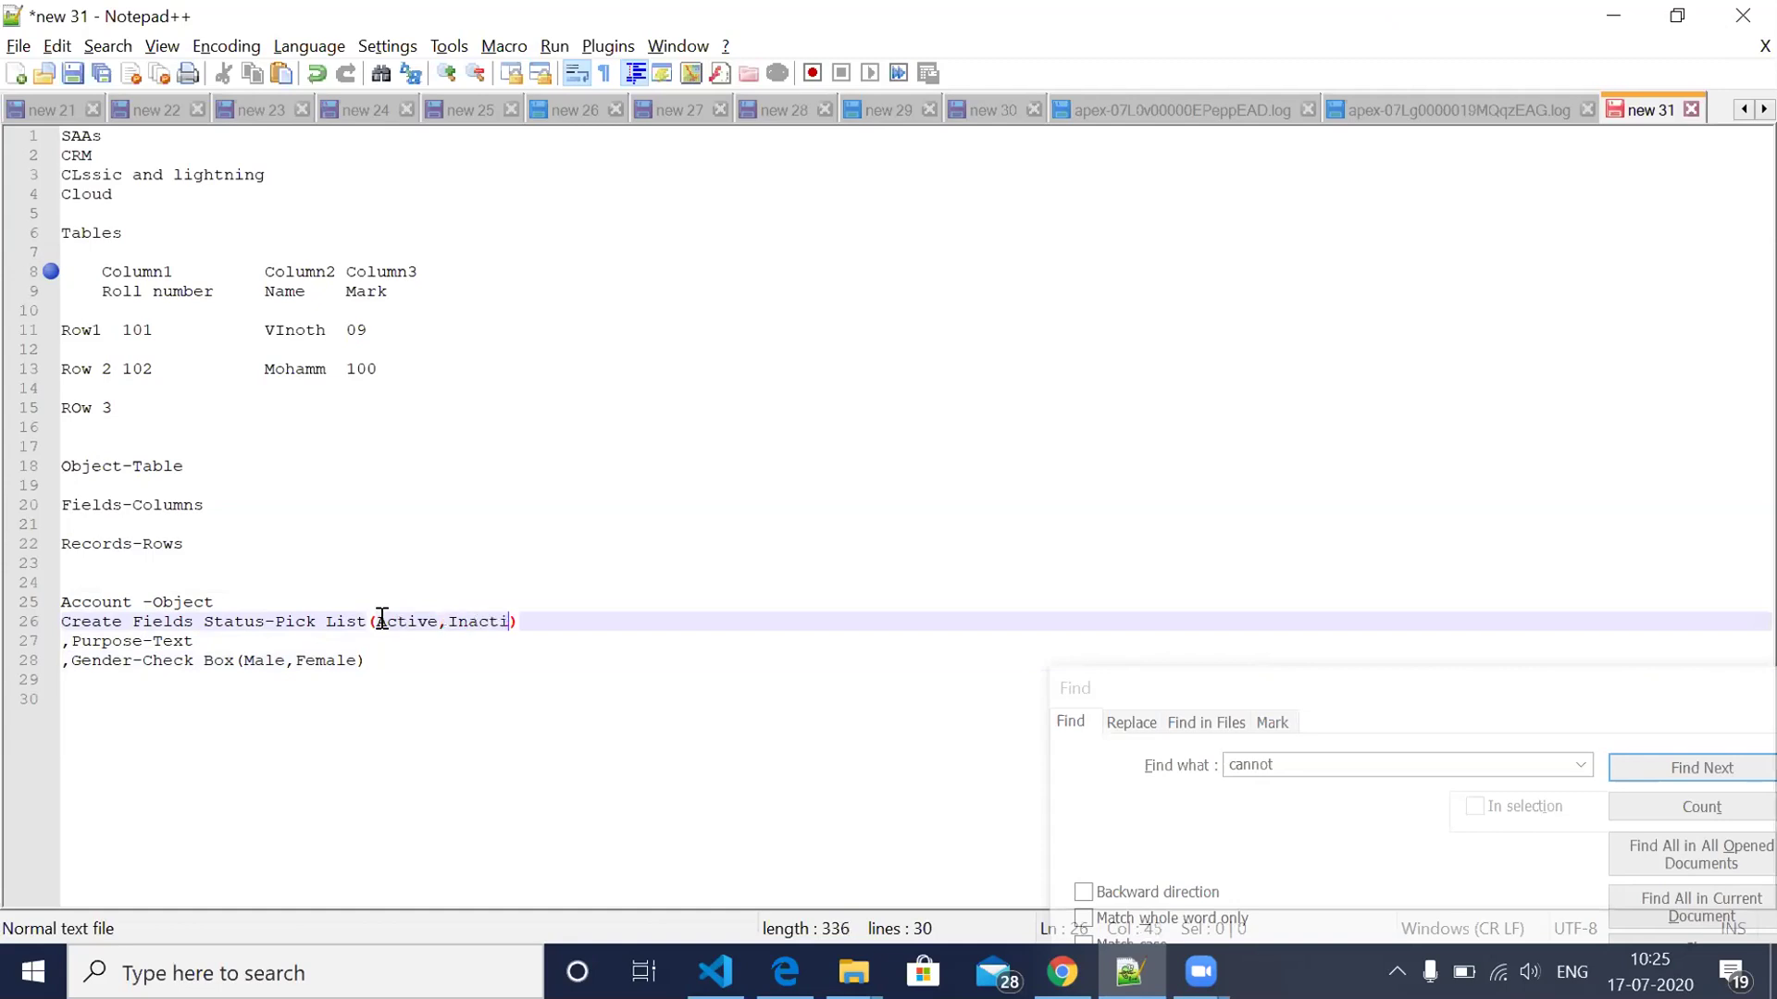
pyautogui.write('ve')
# Step: Switch to Salesforce in Chrome and open the Setup home page
pyautogui.hotkey('alt', 'Tab')
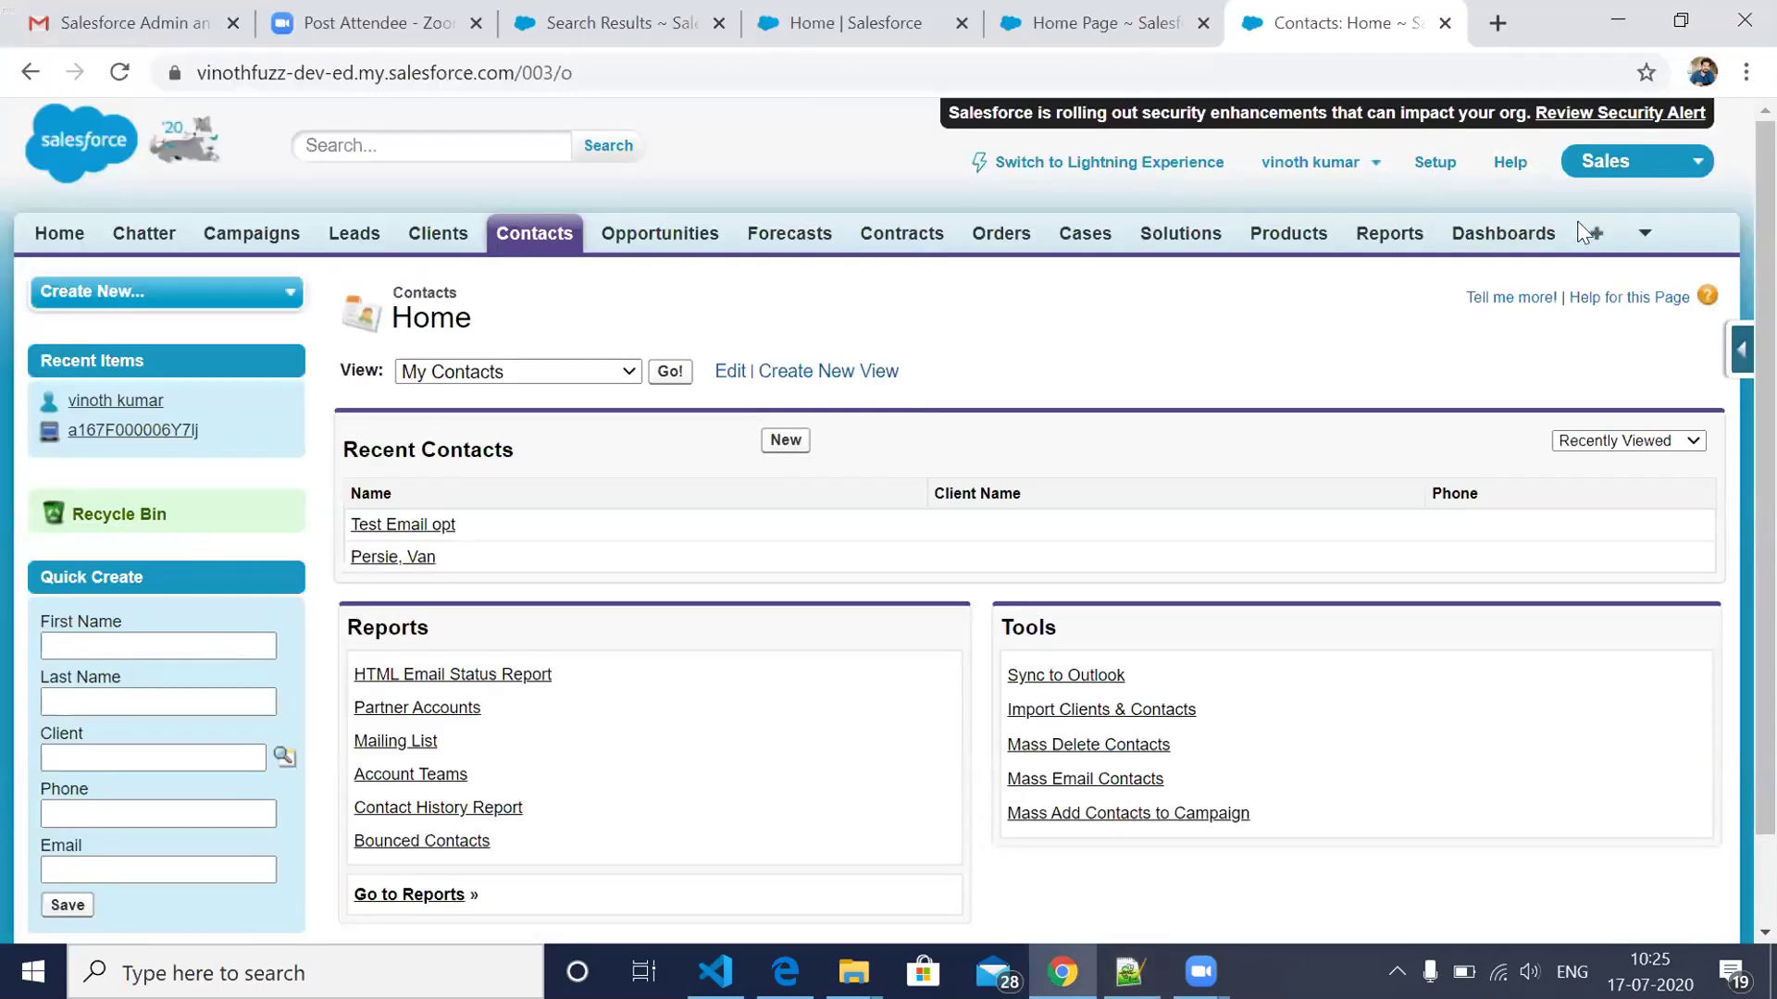
pyautogui.click(1330, 173)
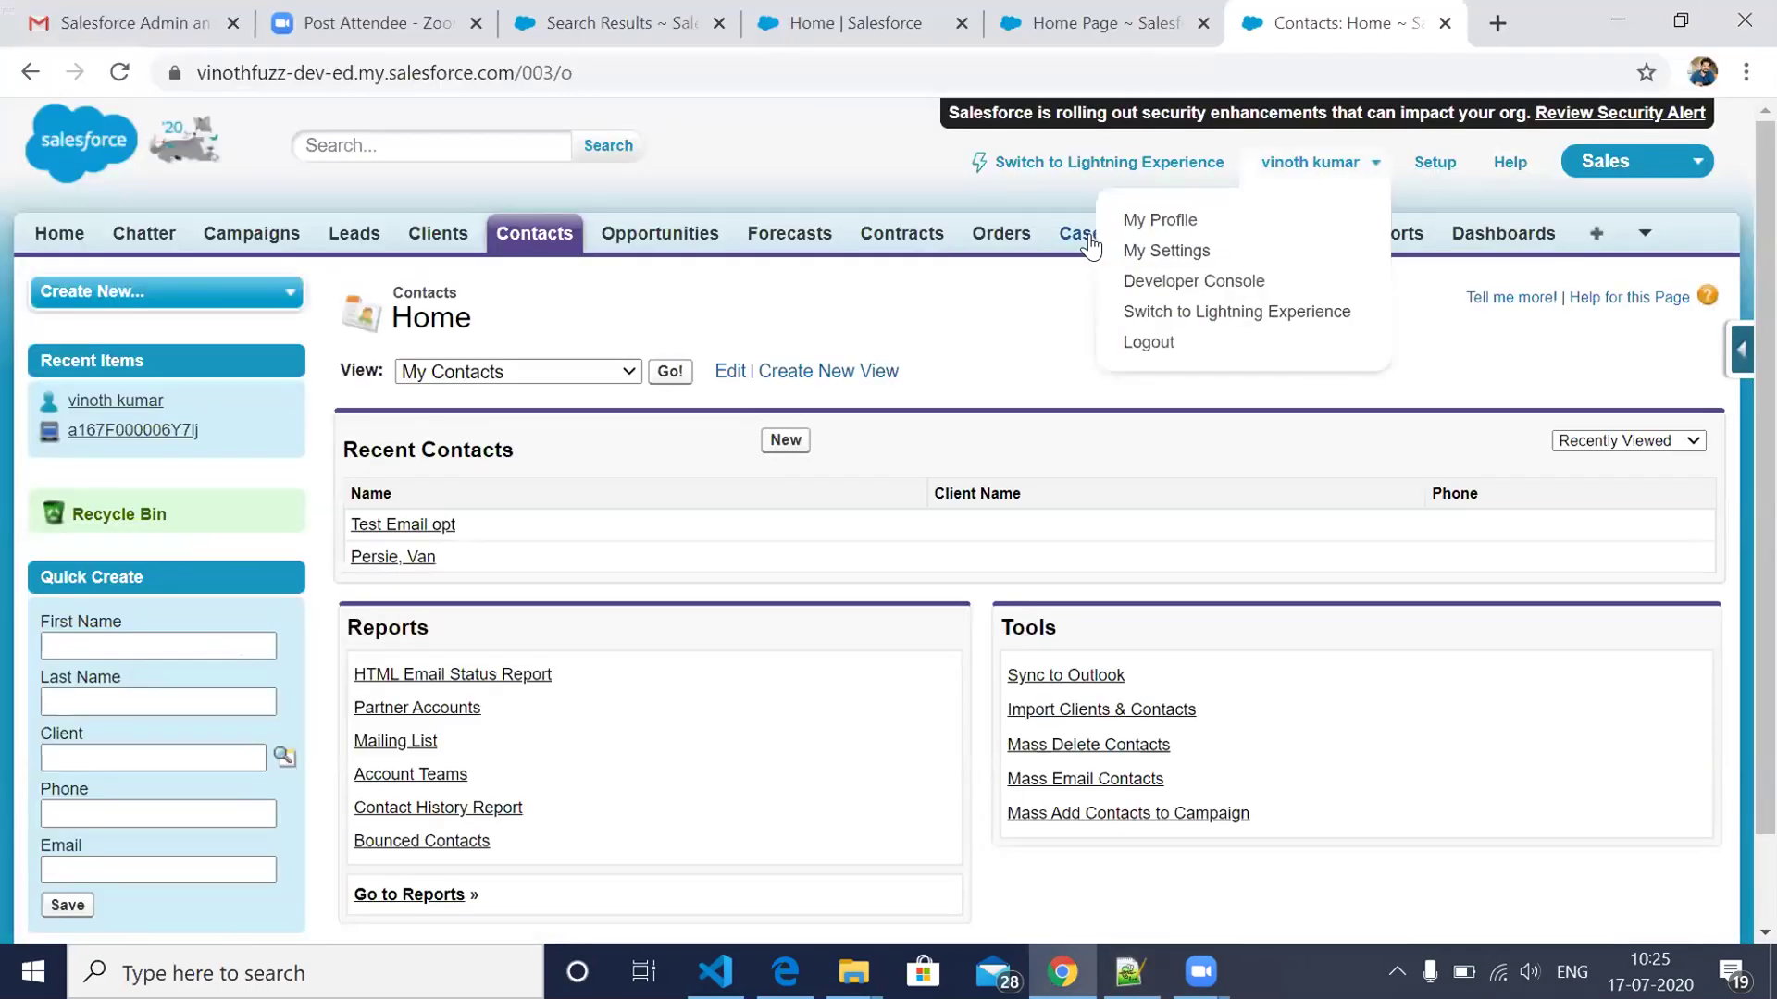
pyautogui.click(1436, 165)
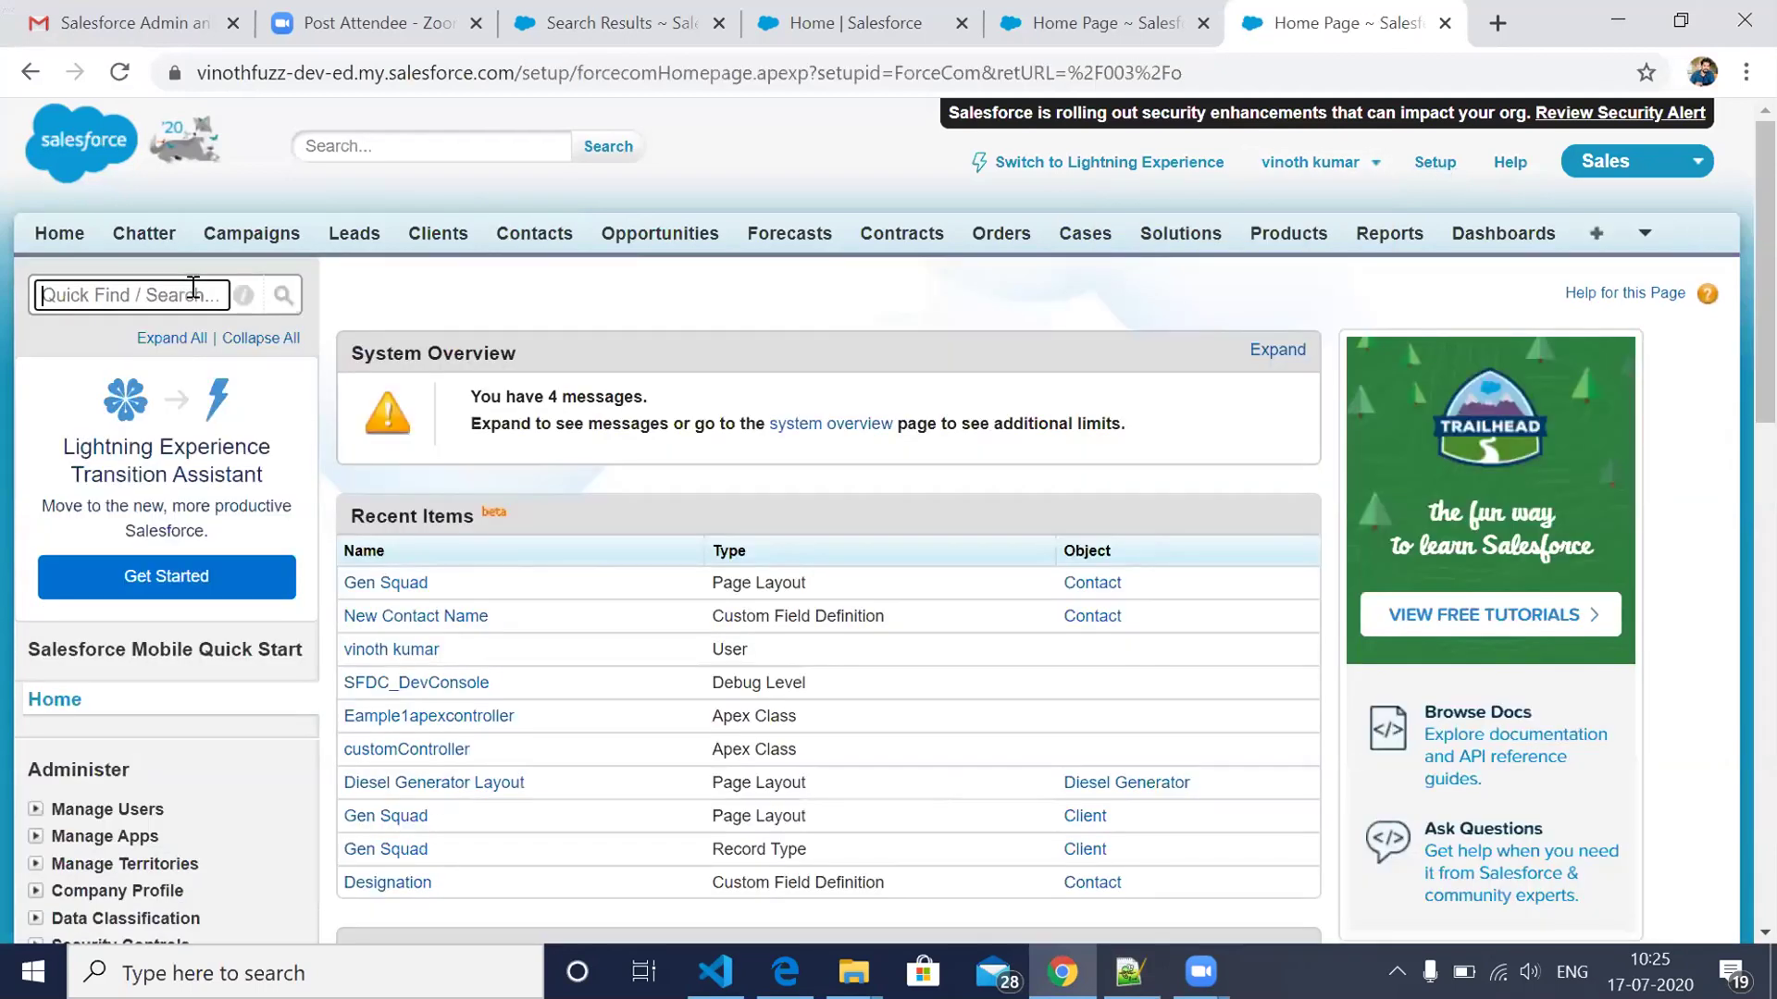
pyautogui.write('acount')
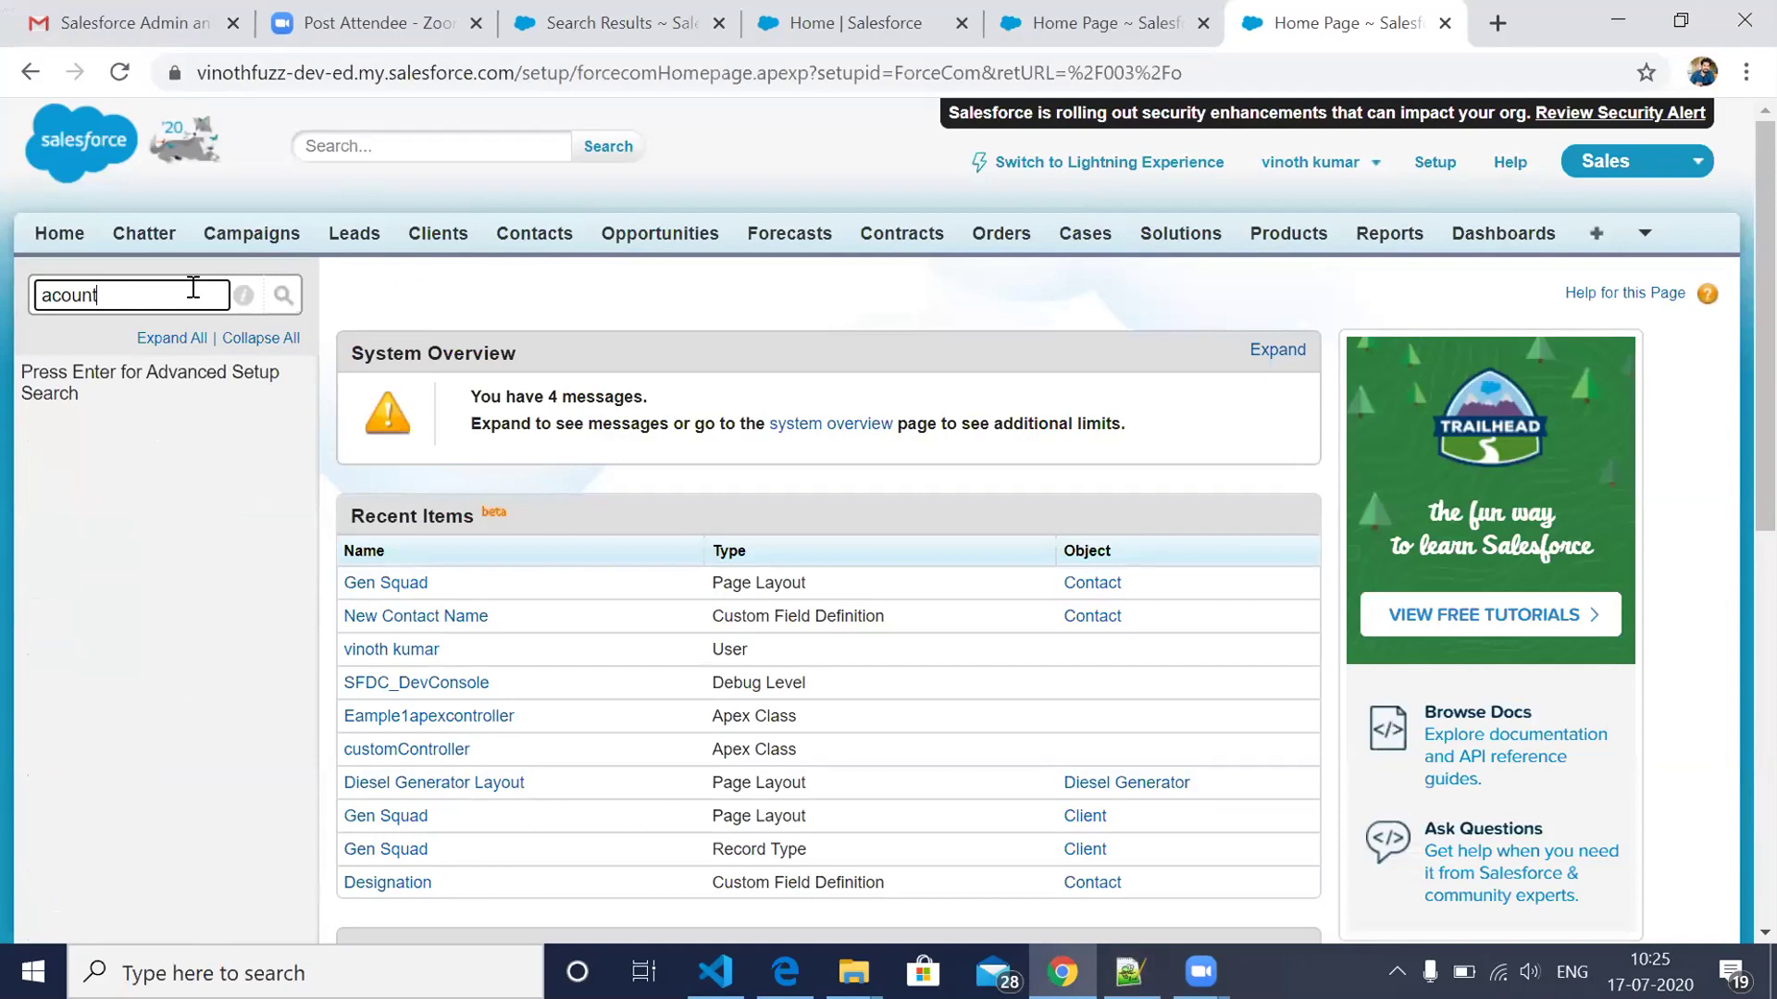
pyautogui.press('BackSpace')
pyautogui.press('BackSpace')
pyautogui.press('BackSpace')
pyautogui.press('BackSpace')
pyautogui.press('BackSpace')
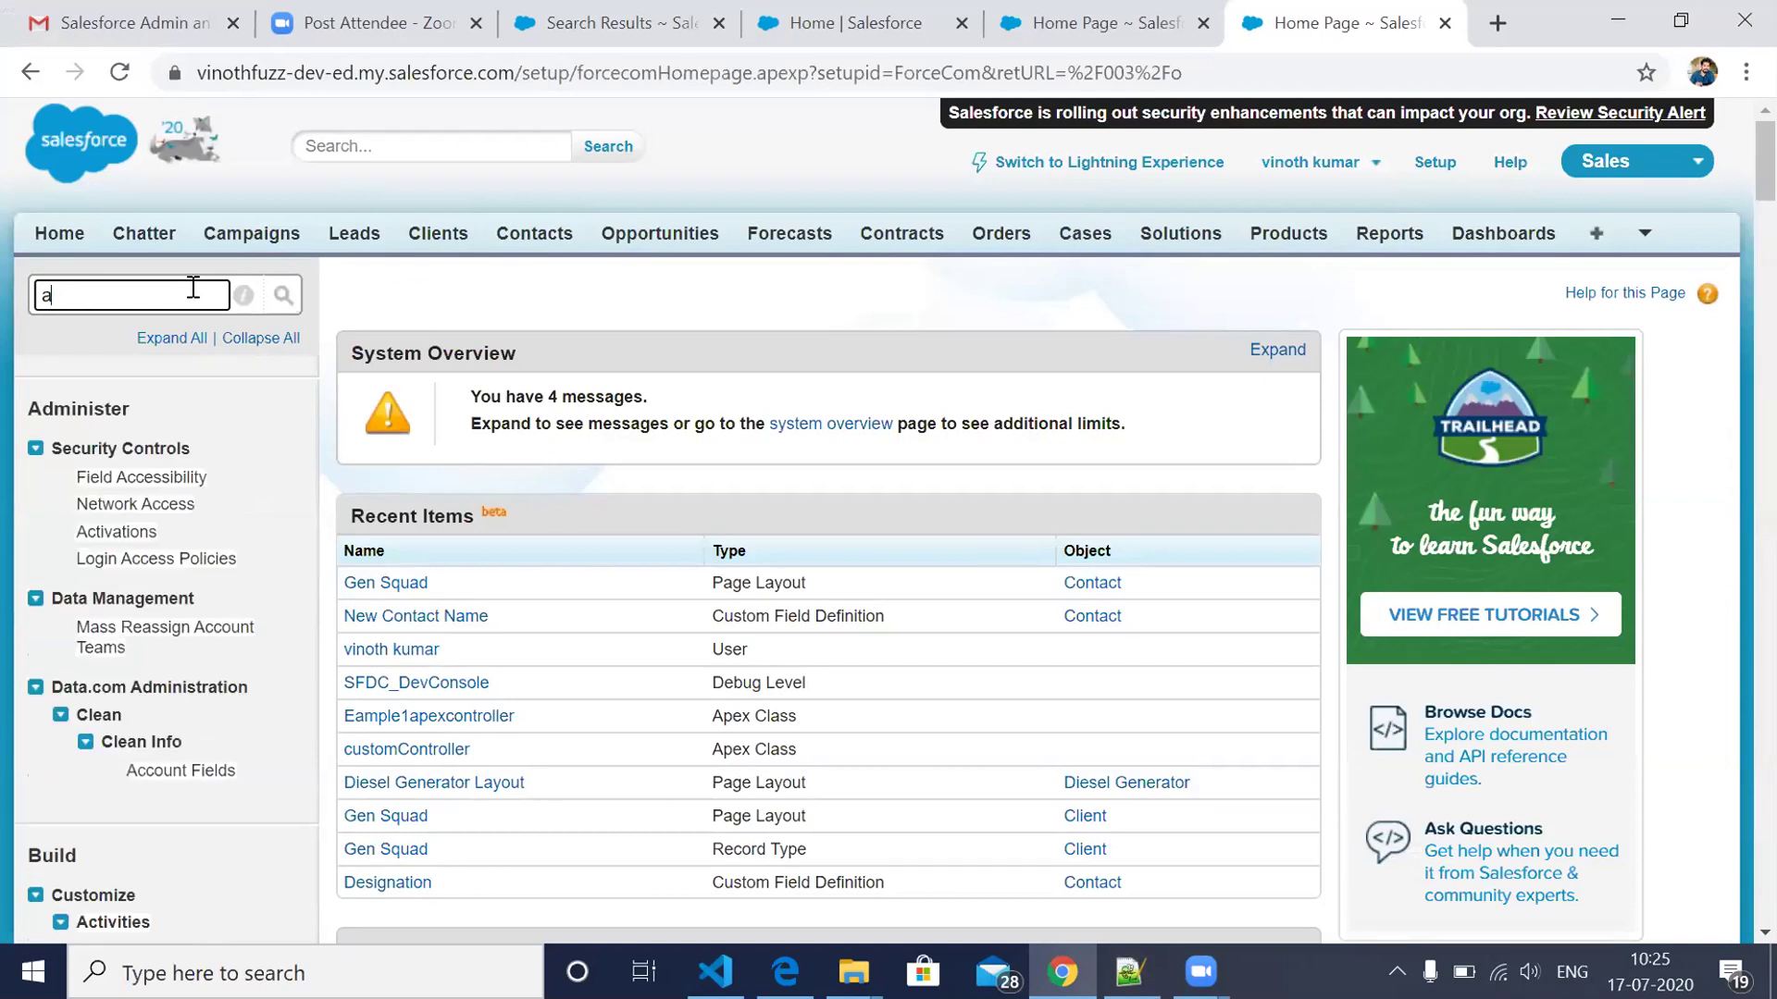
pyautogui.press('BackSpace')
pyautogui.write('clients')
pyautogui.press('BackSpace')
pyautogui.press('BackSpace')
pyautogui.press('BackSpace')
pyautogui.press('BackSpace')
pyautogui.press('BackSpace')
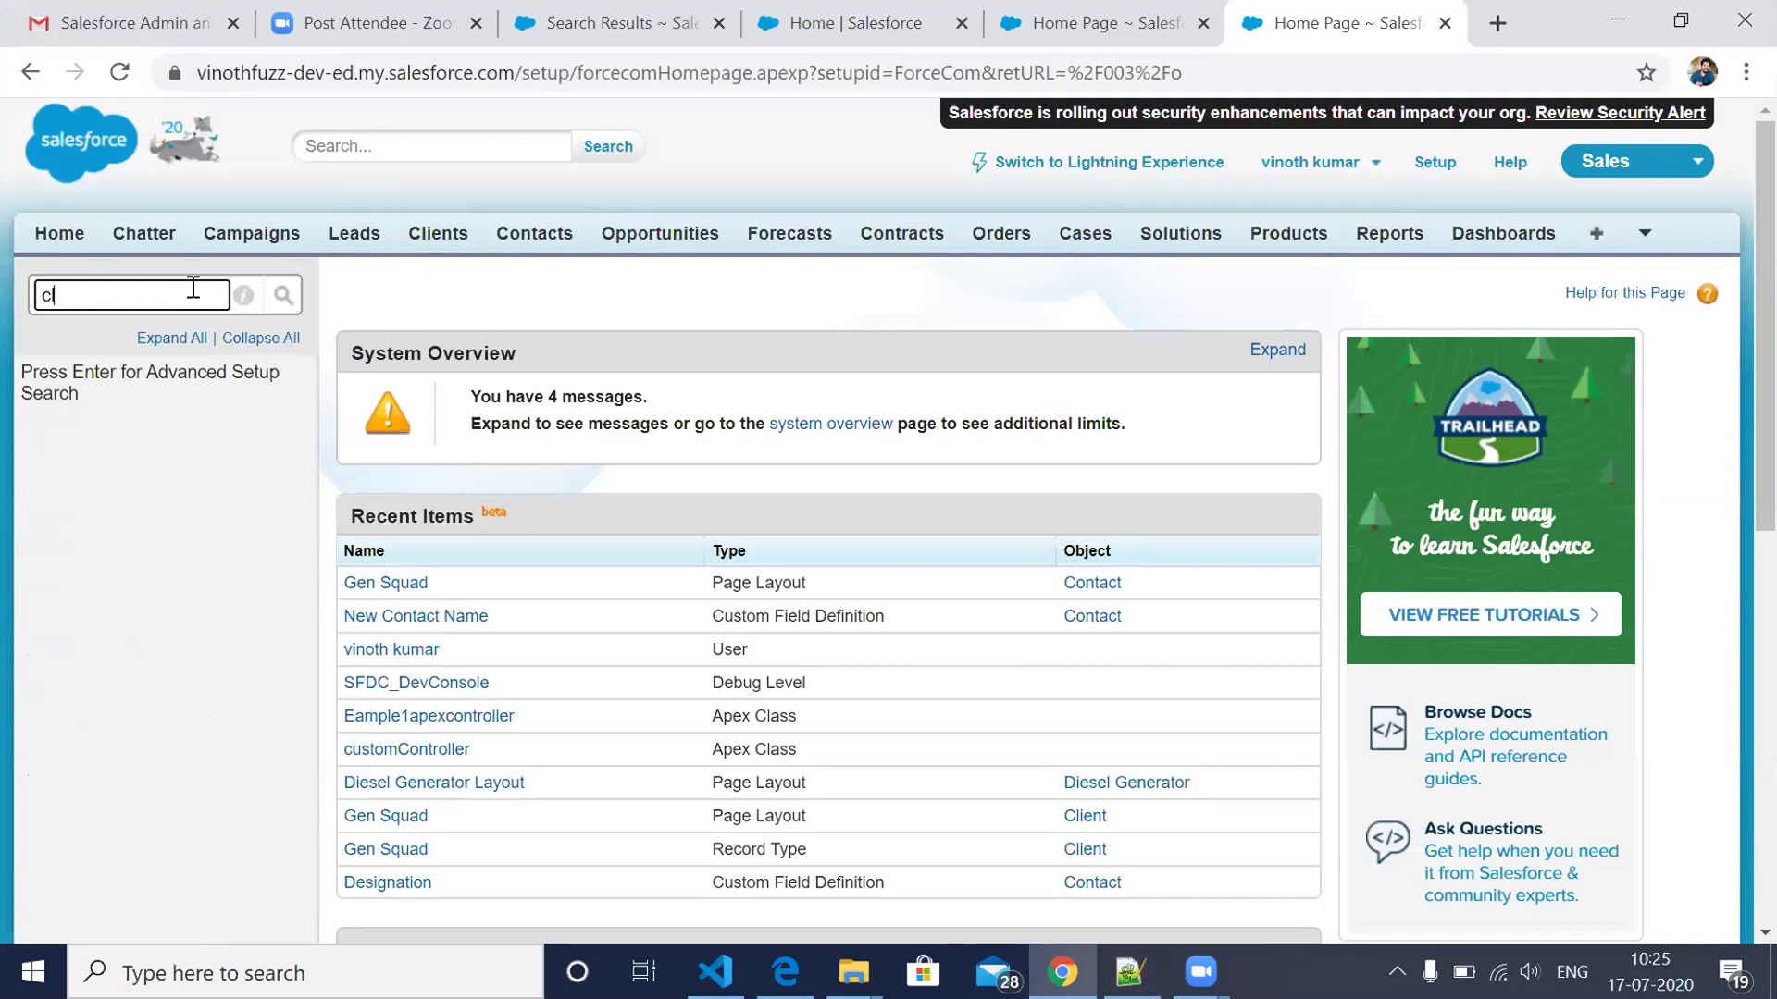
pyautogui.press('BackSpace')
pyautogui.press('BackSpace')
pyautogui.scroll(-3, 189, 740)
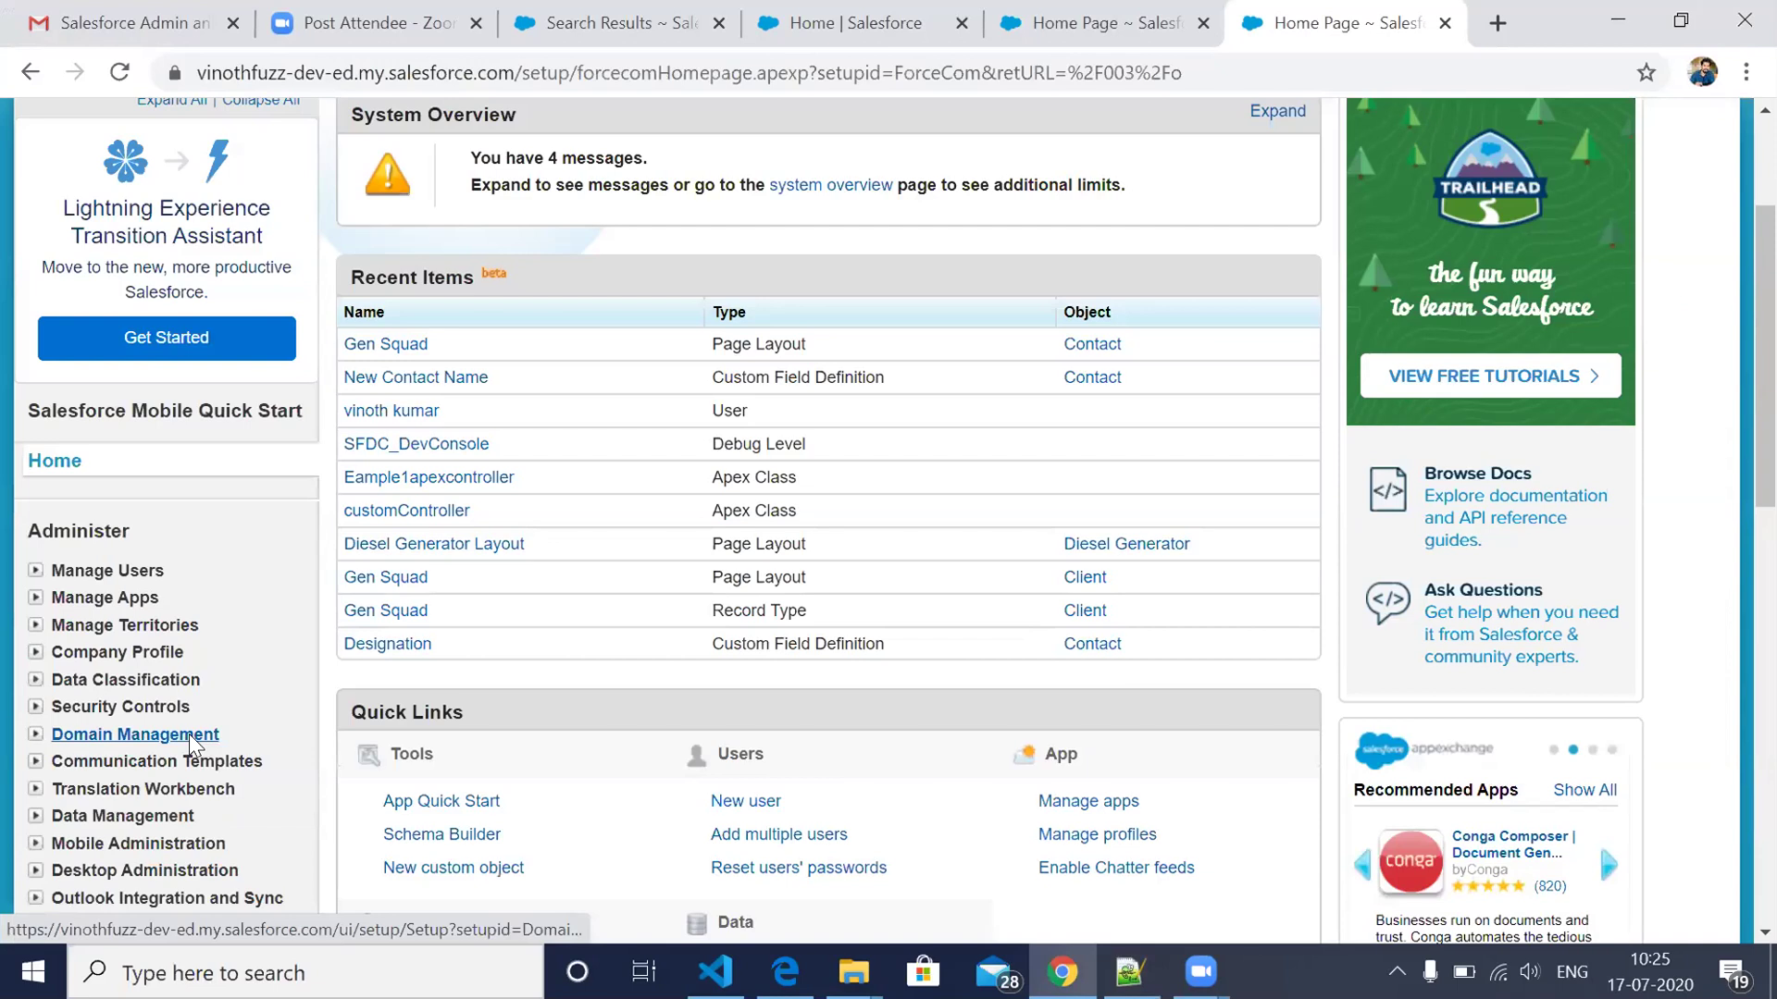
pyautogui.scroll(-10, 189, 734)
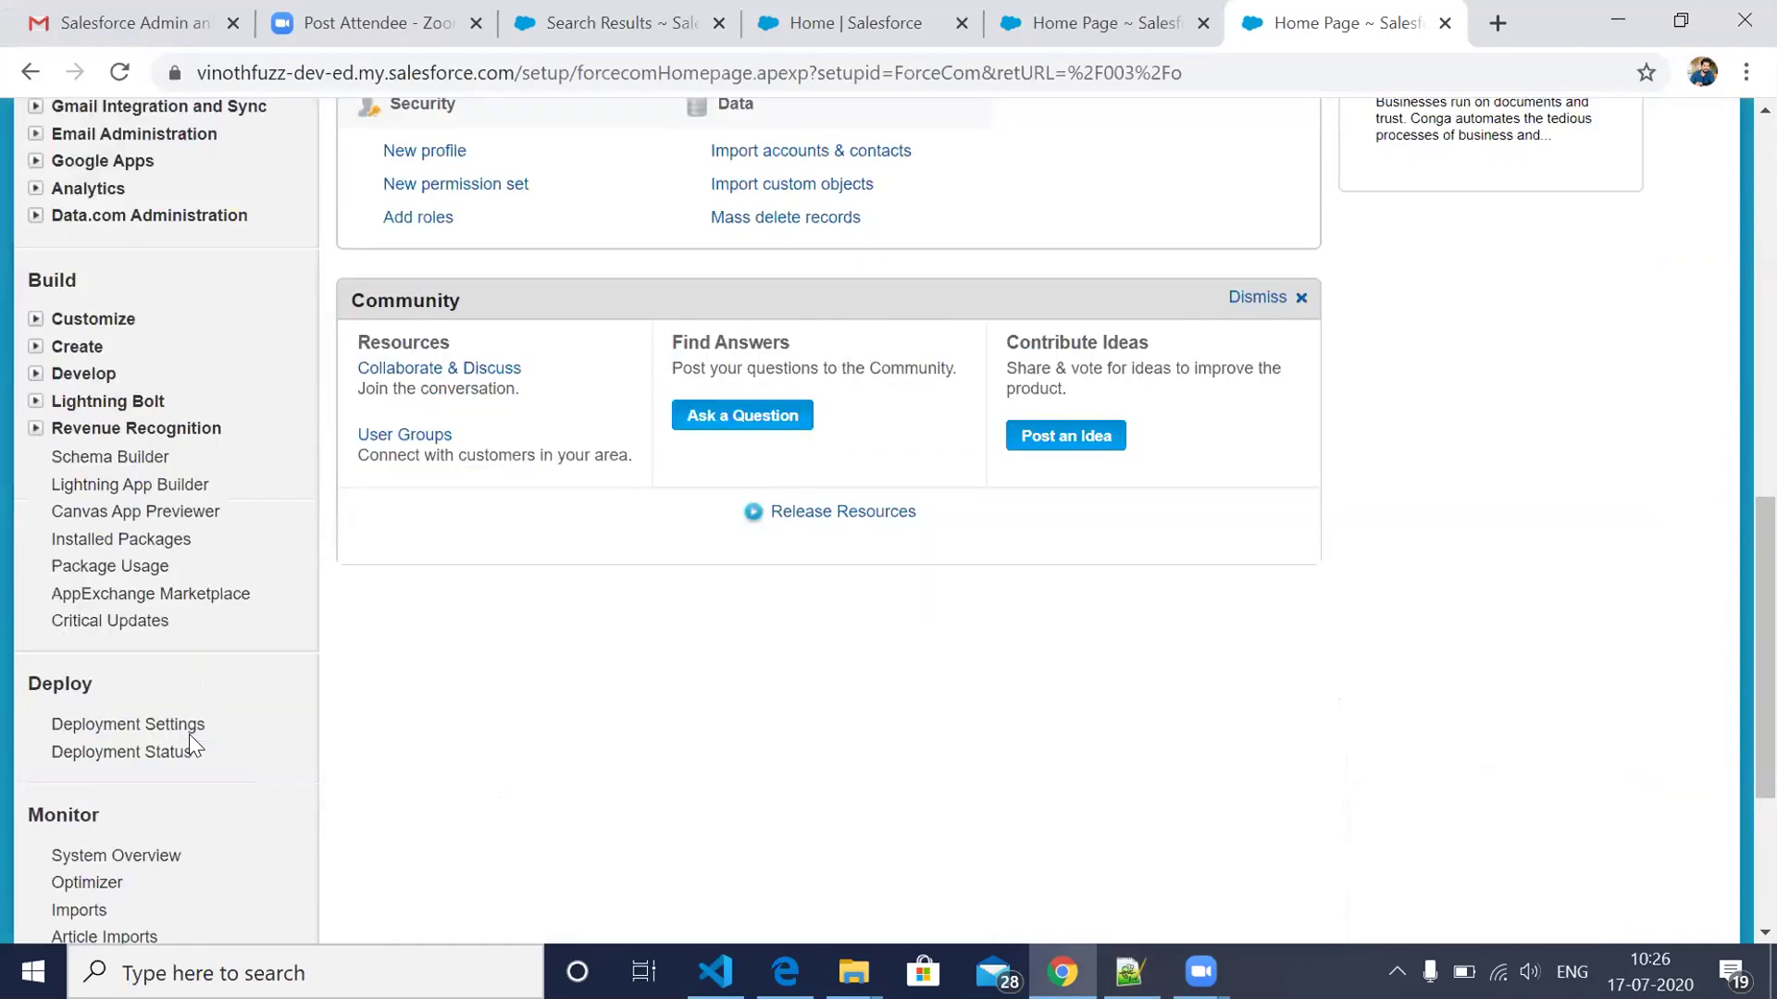
pyautogui.scroll(14, 189, 734)
# Step: Search Setup for "acco" and open the Fields page of the Accounts object
pyautogui.write('a')
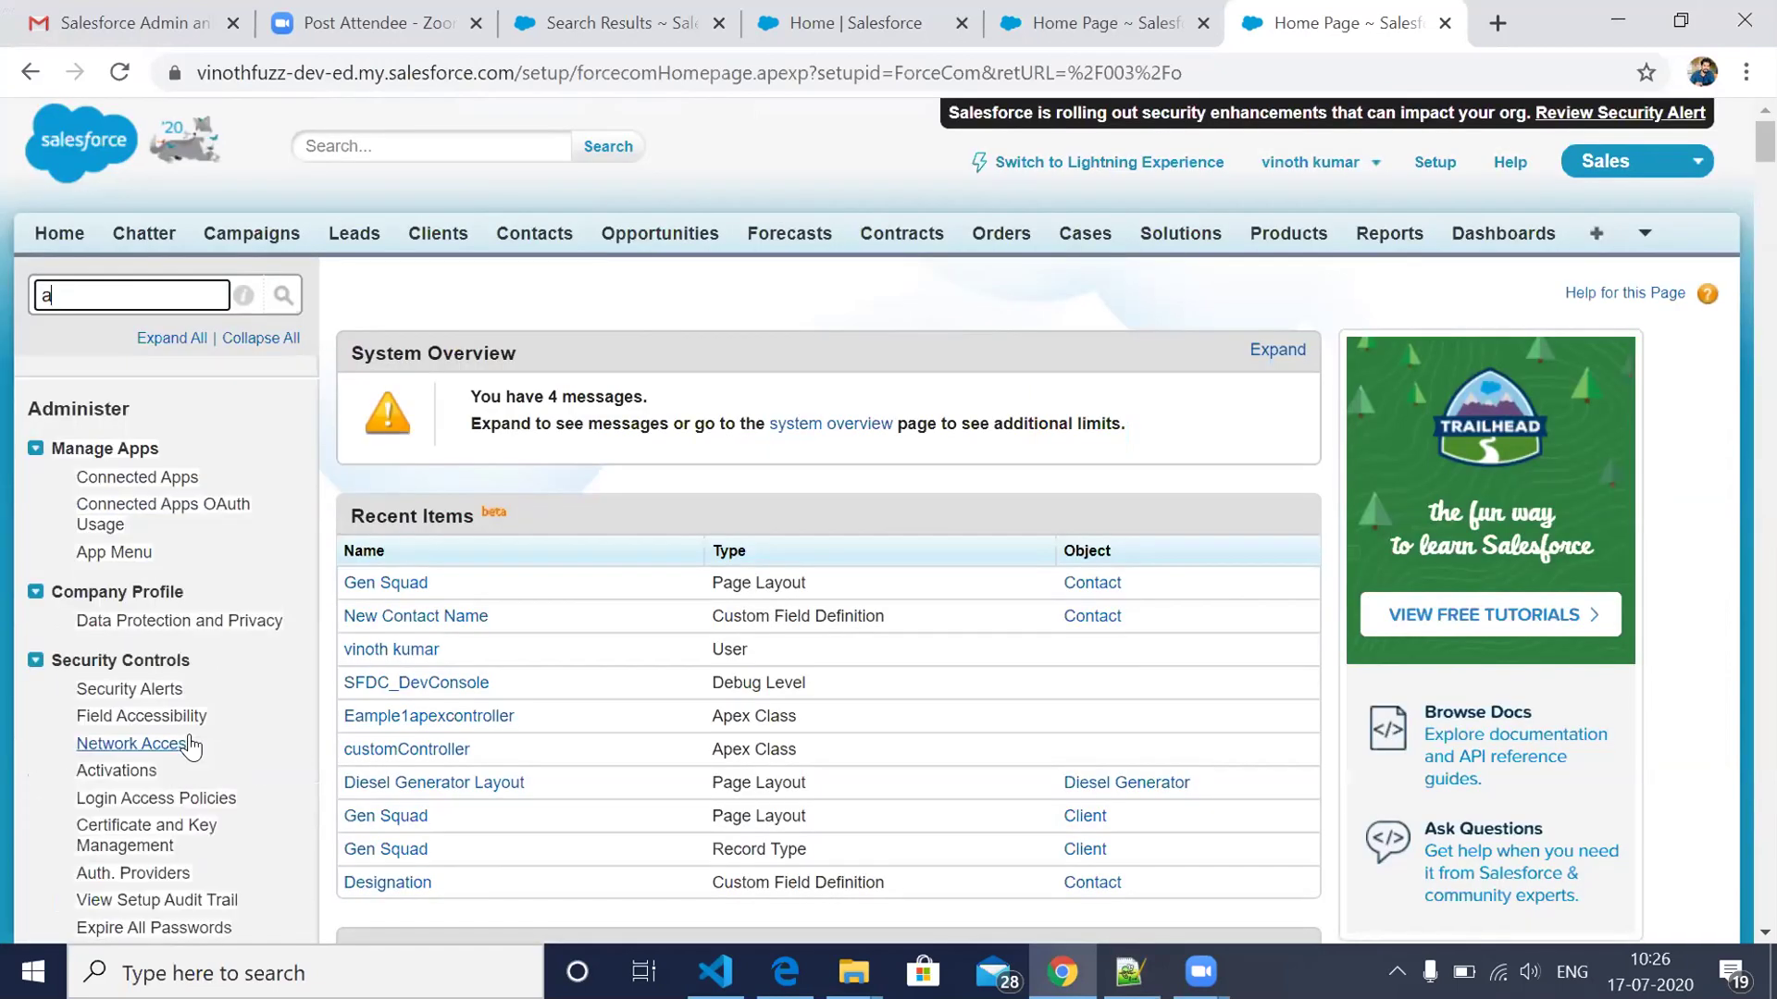
pyautogui.write('cc')
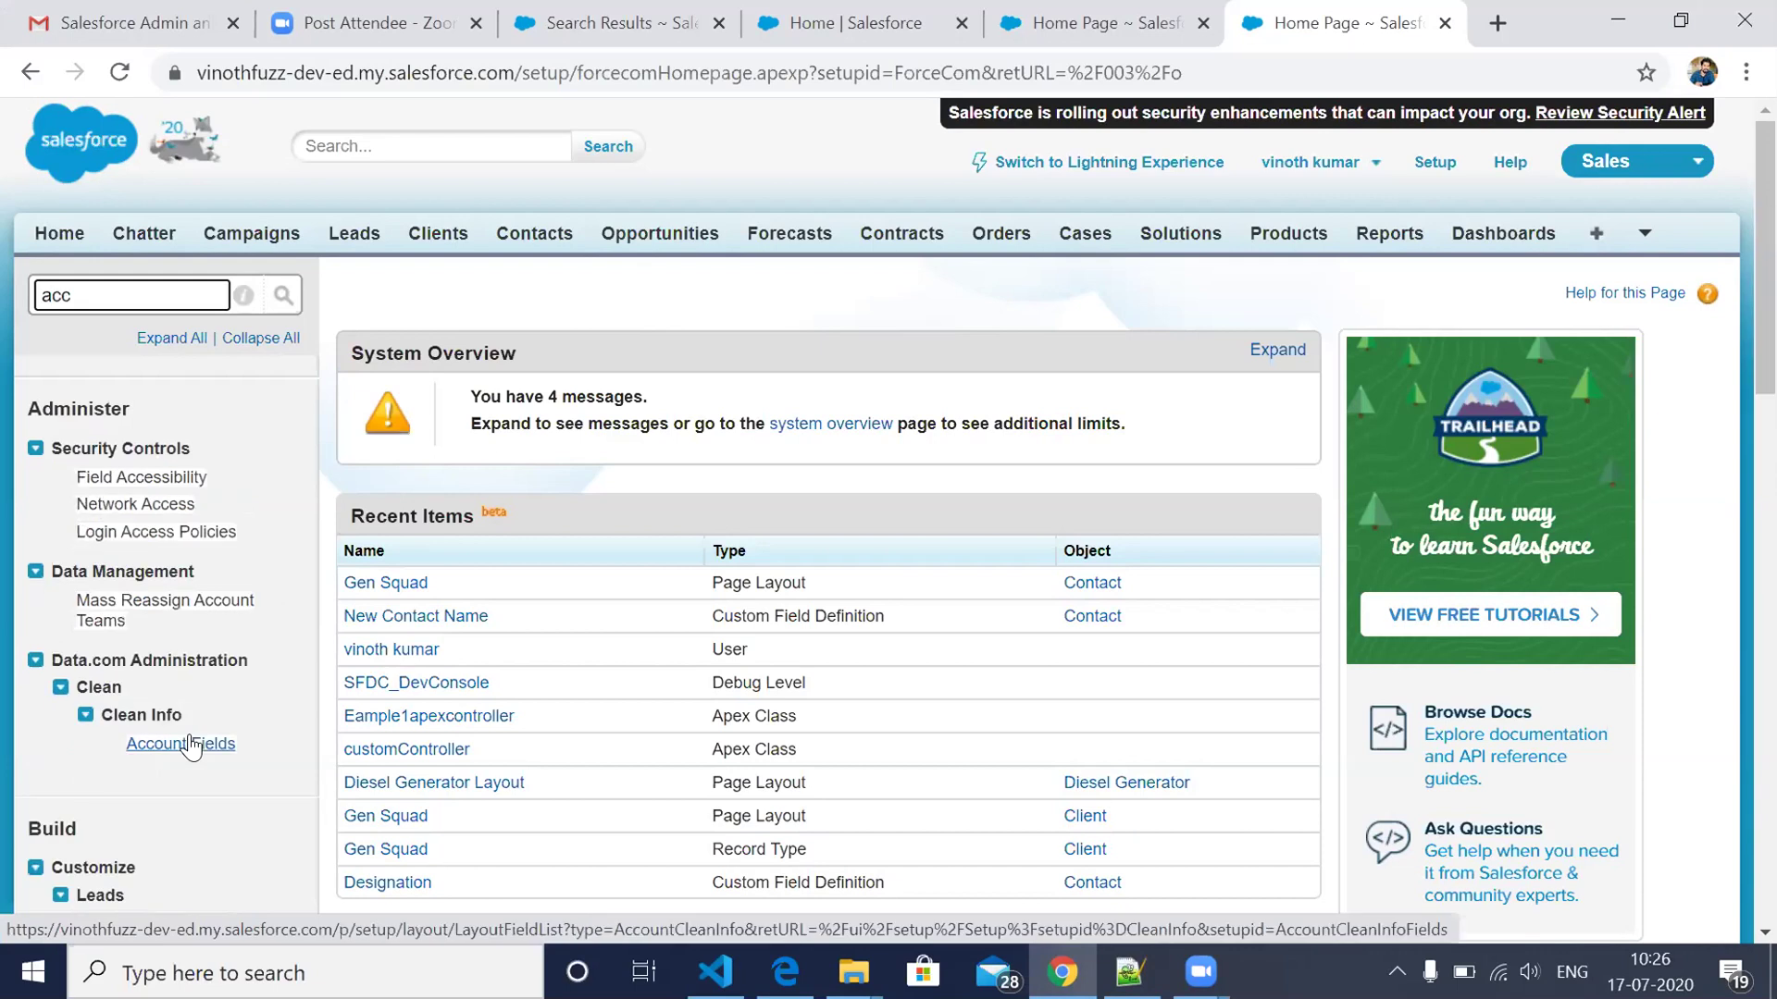
pyautogui.write('o')
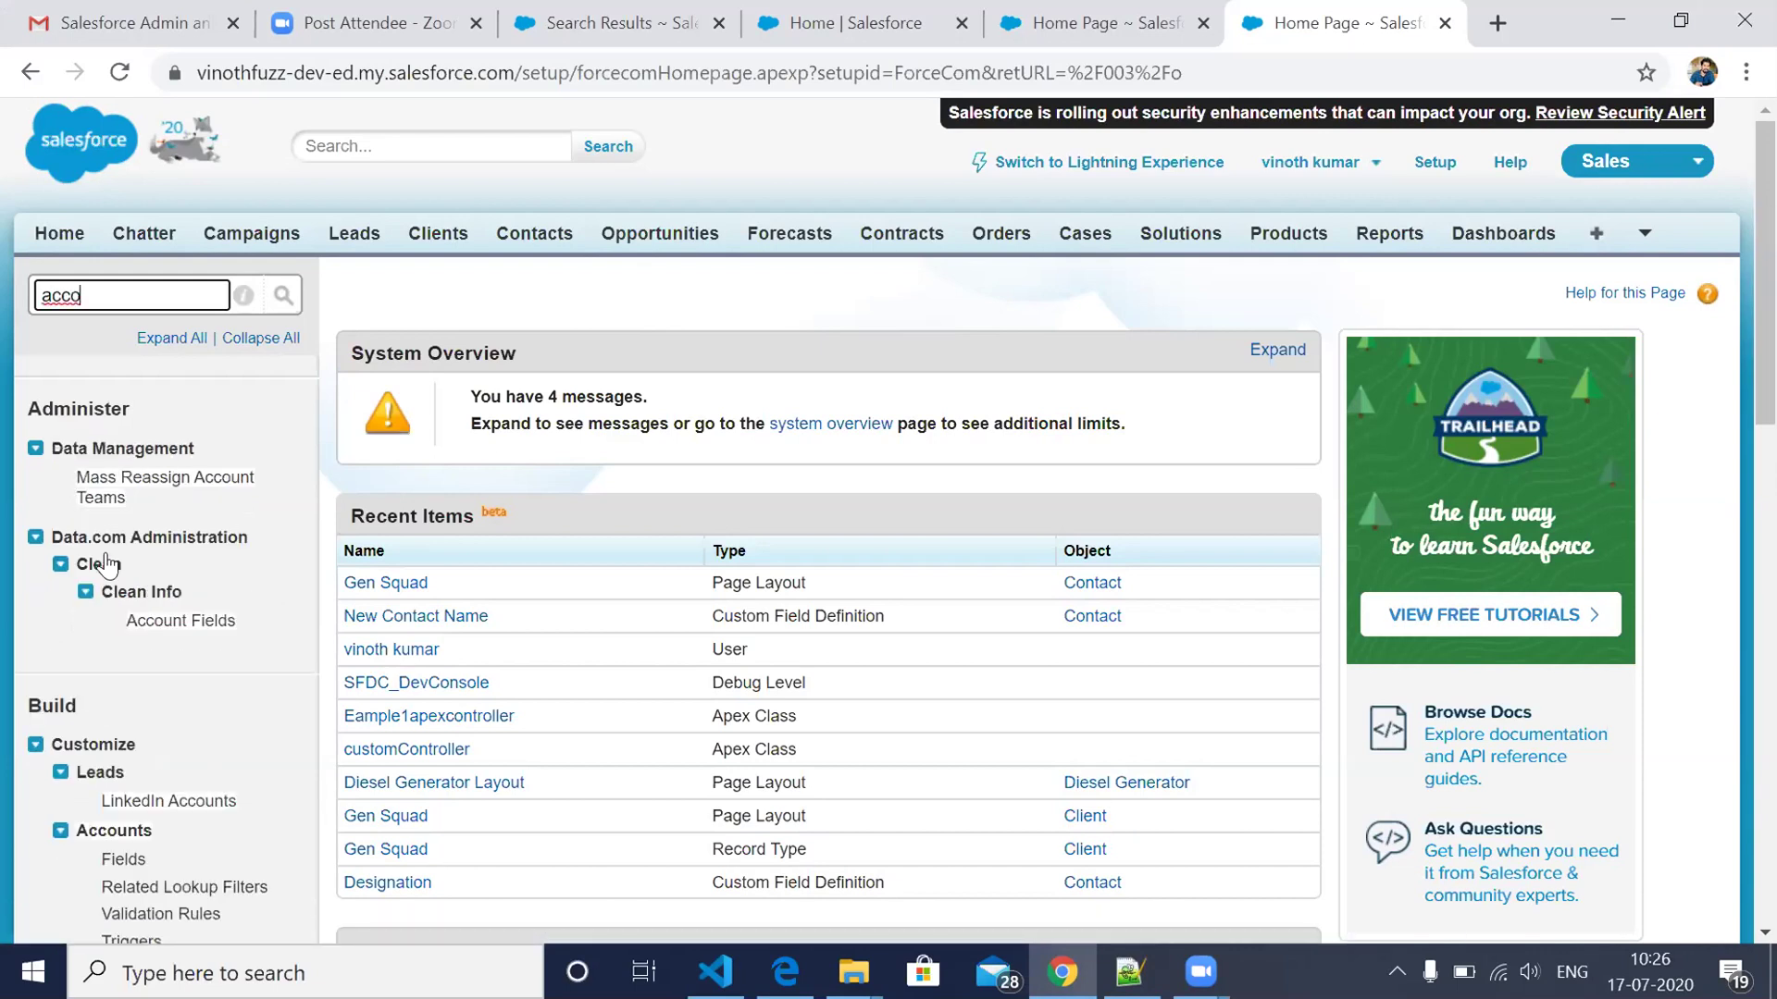
pyautogui.scroll(-3, 109, 562)
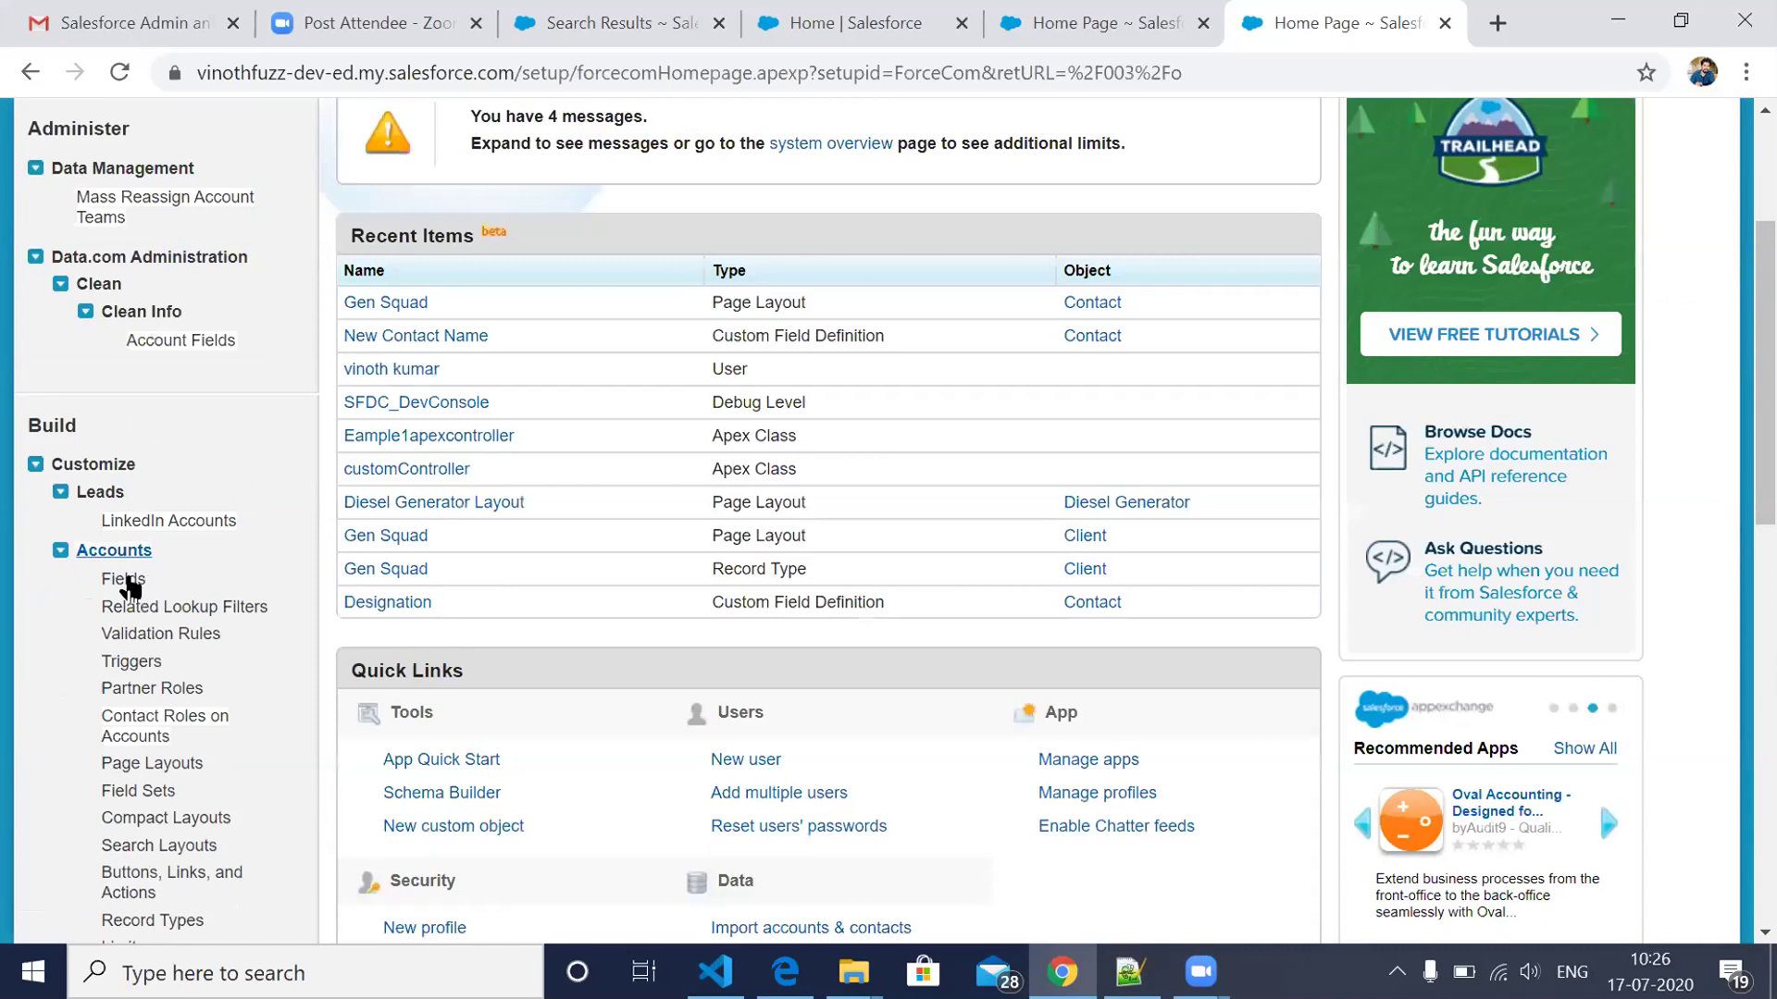
pyautogui.click(129, 581)
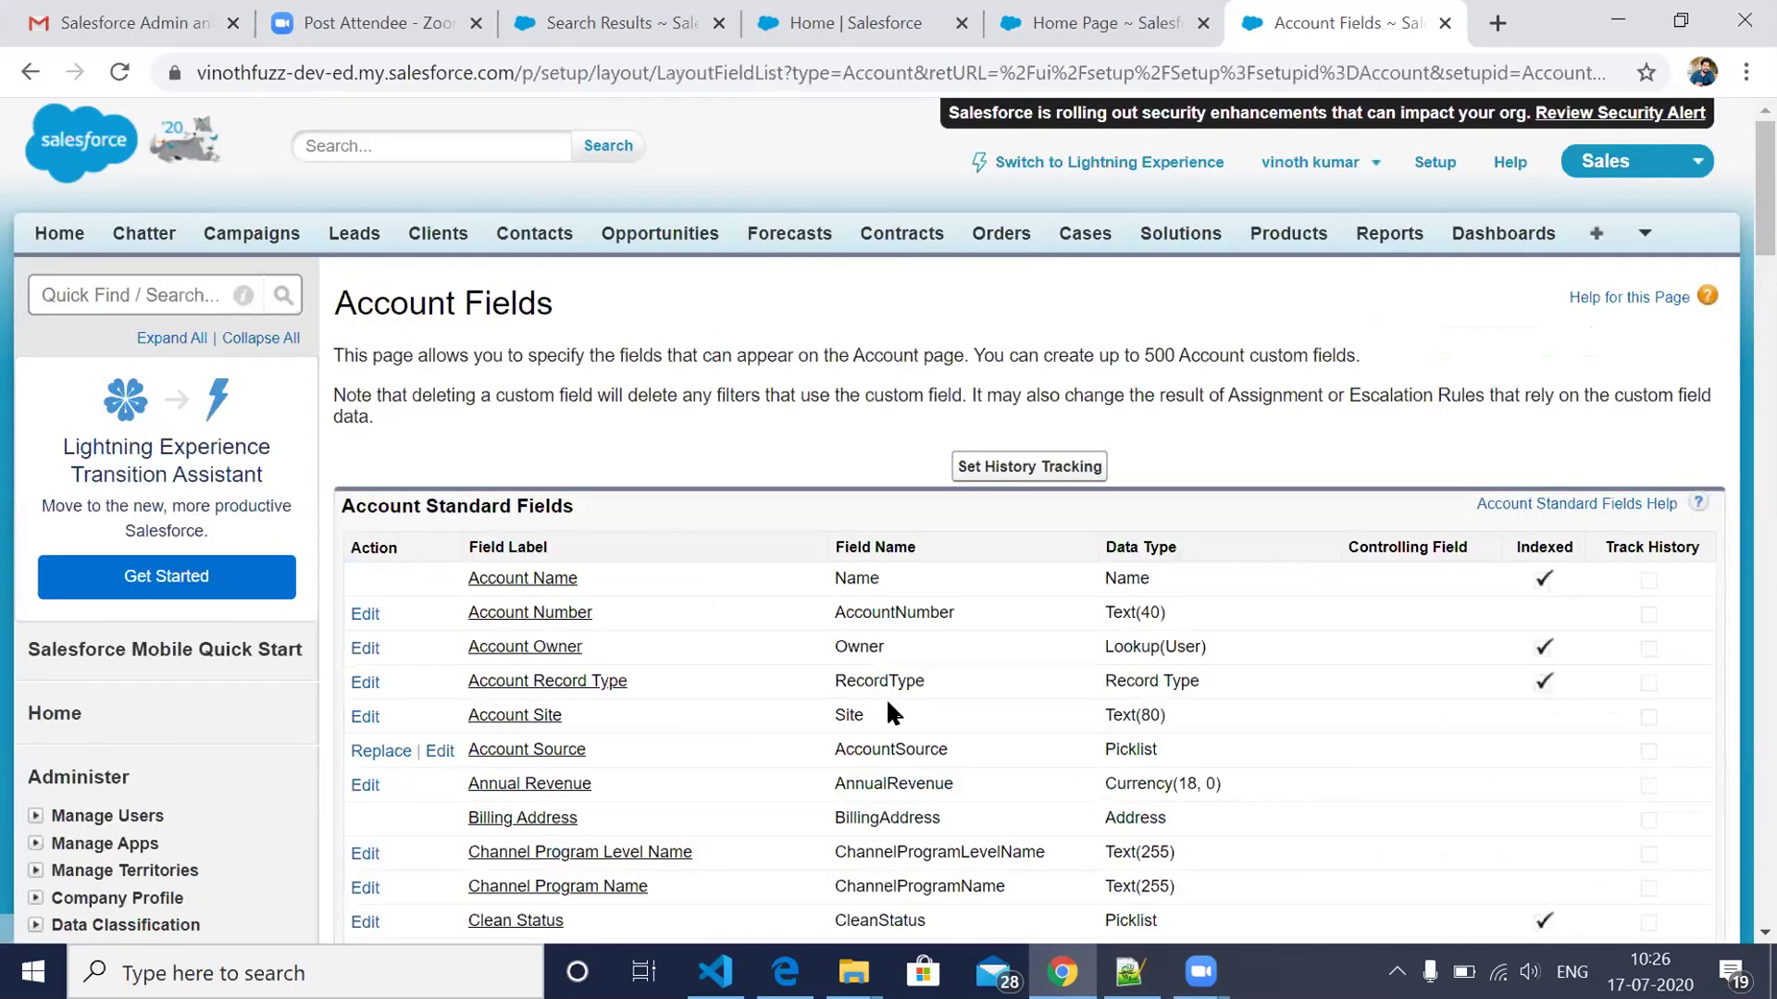
# Step: Start a new custom field in the Account Custom Fields & Relationships section
pyautogui.scroll(-8, 885, 712)
pyautogui.scroll(-15, 888, 713)
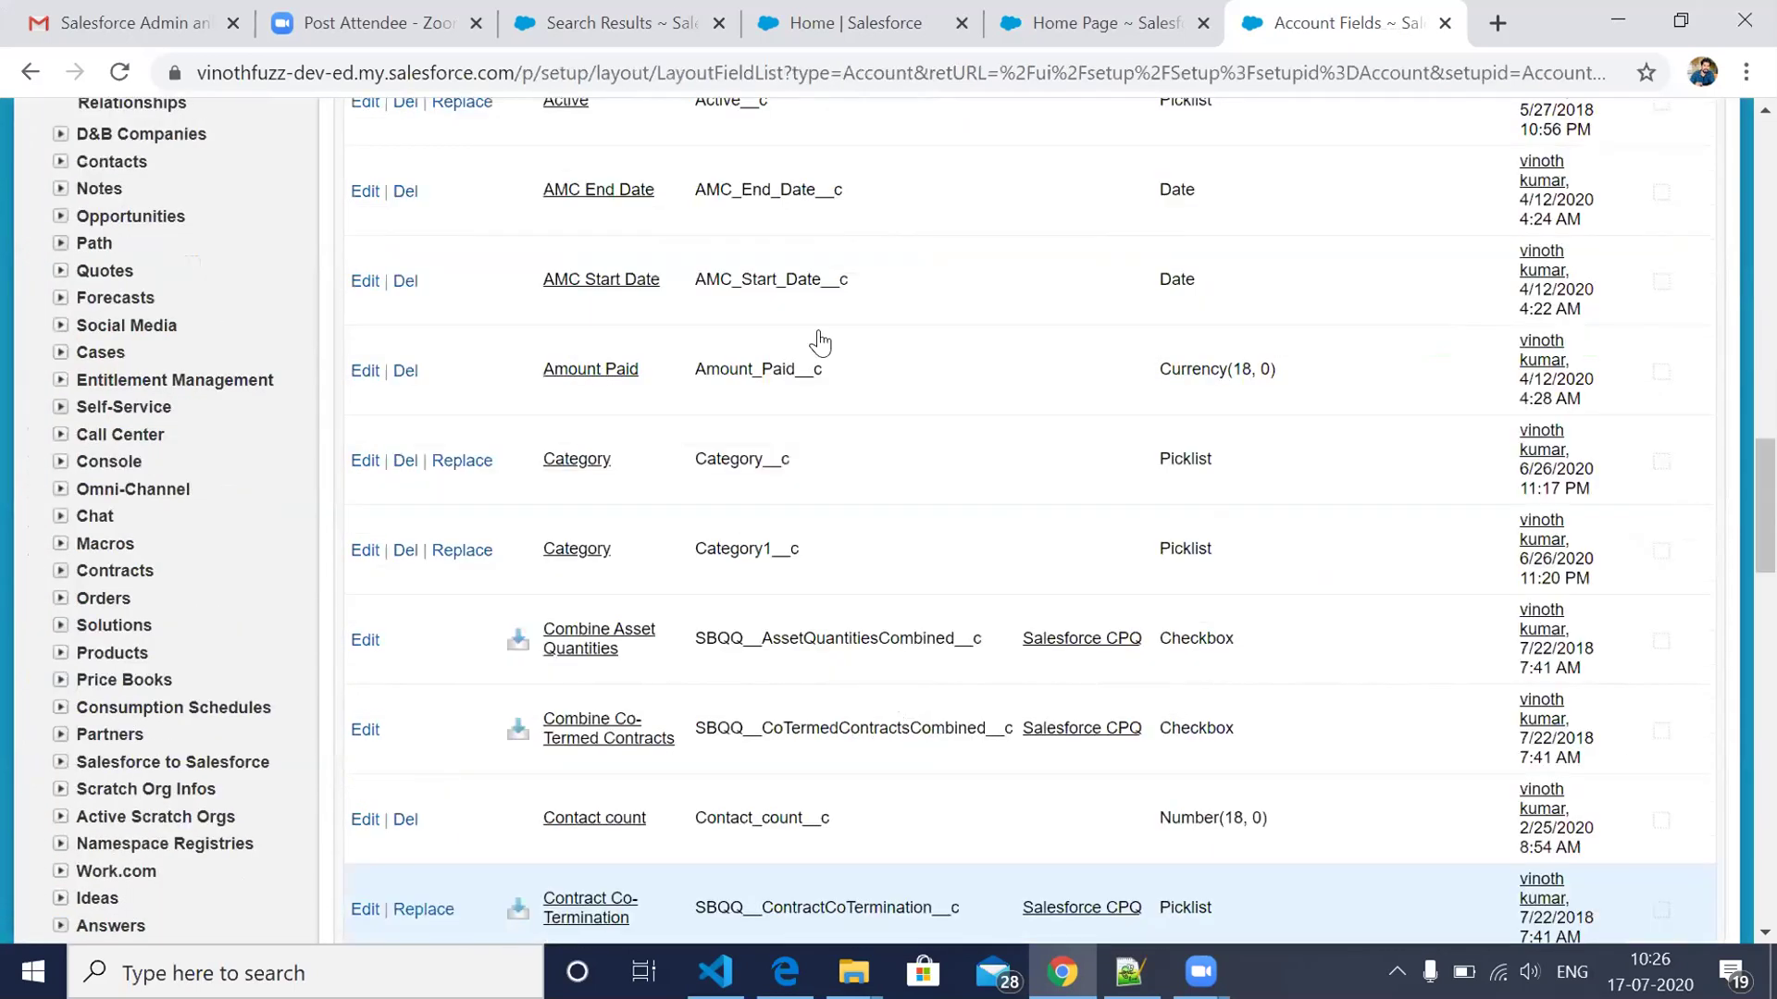
pyautogui.scroll(5, 819, 342)
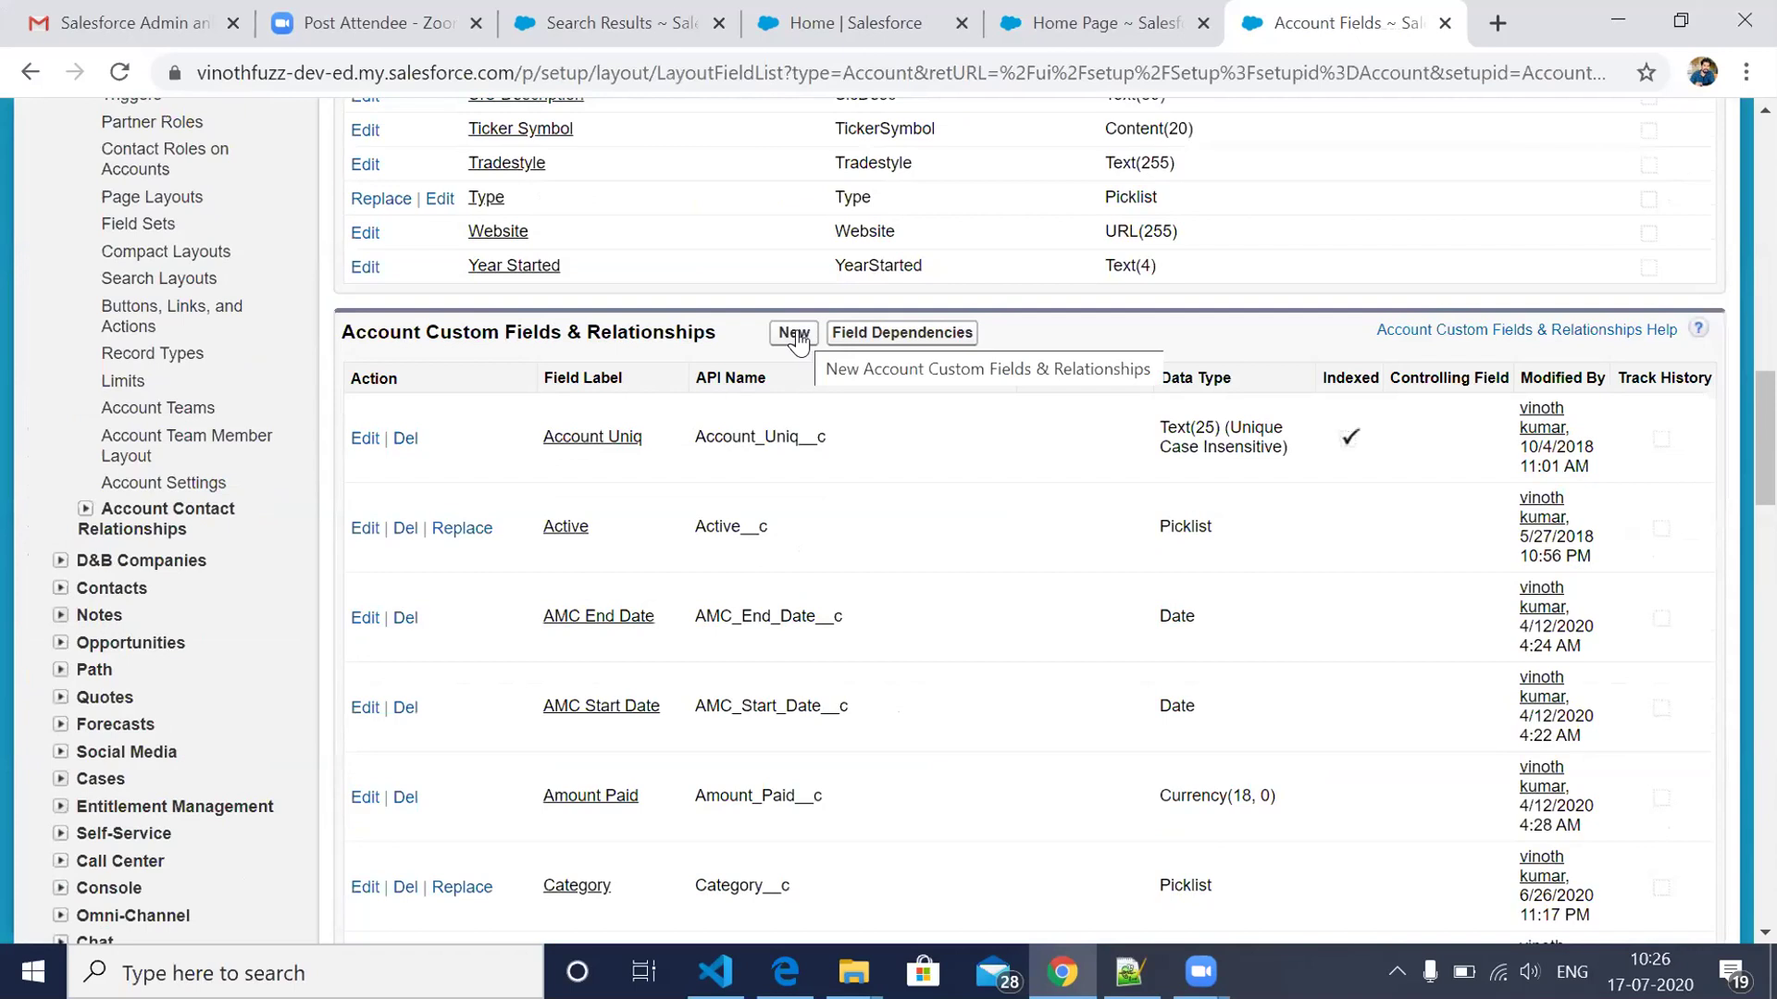
pyautogui.click(794, 335)
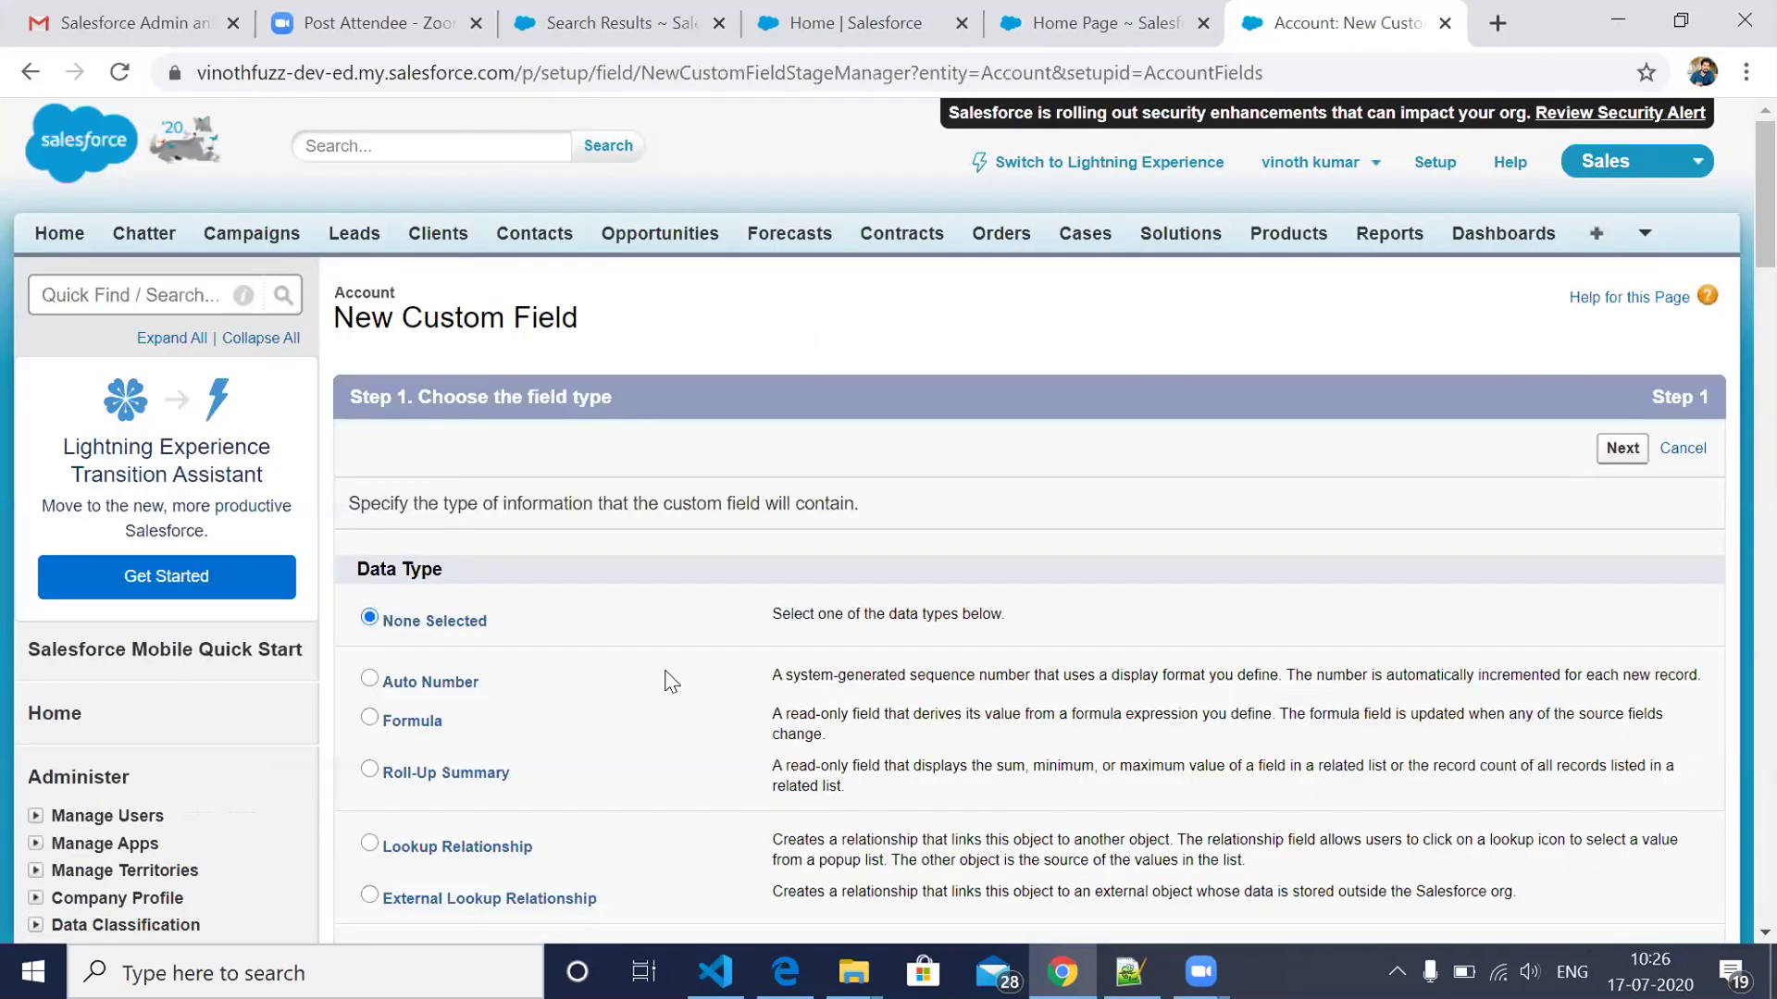
# Step: Review the available data types, choose Picklist for the new Account field, and continue to its details
pyautogui.scroll(-5, 672, 683)
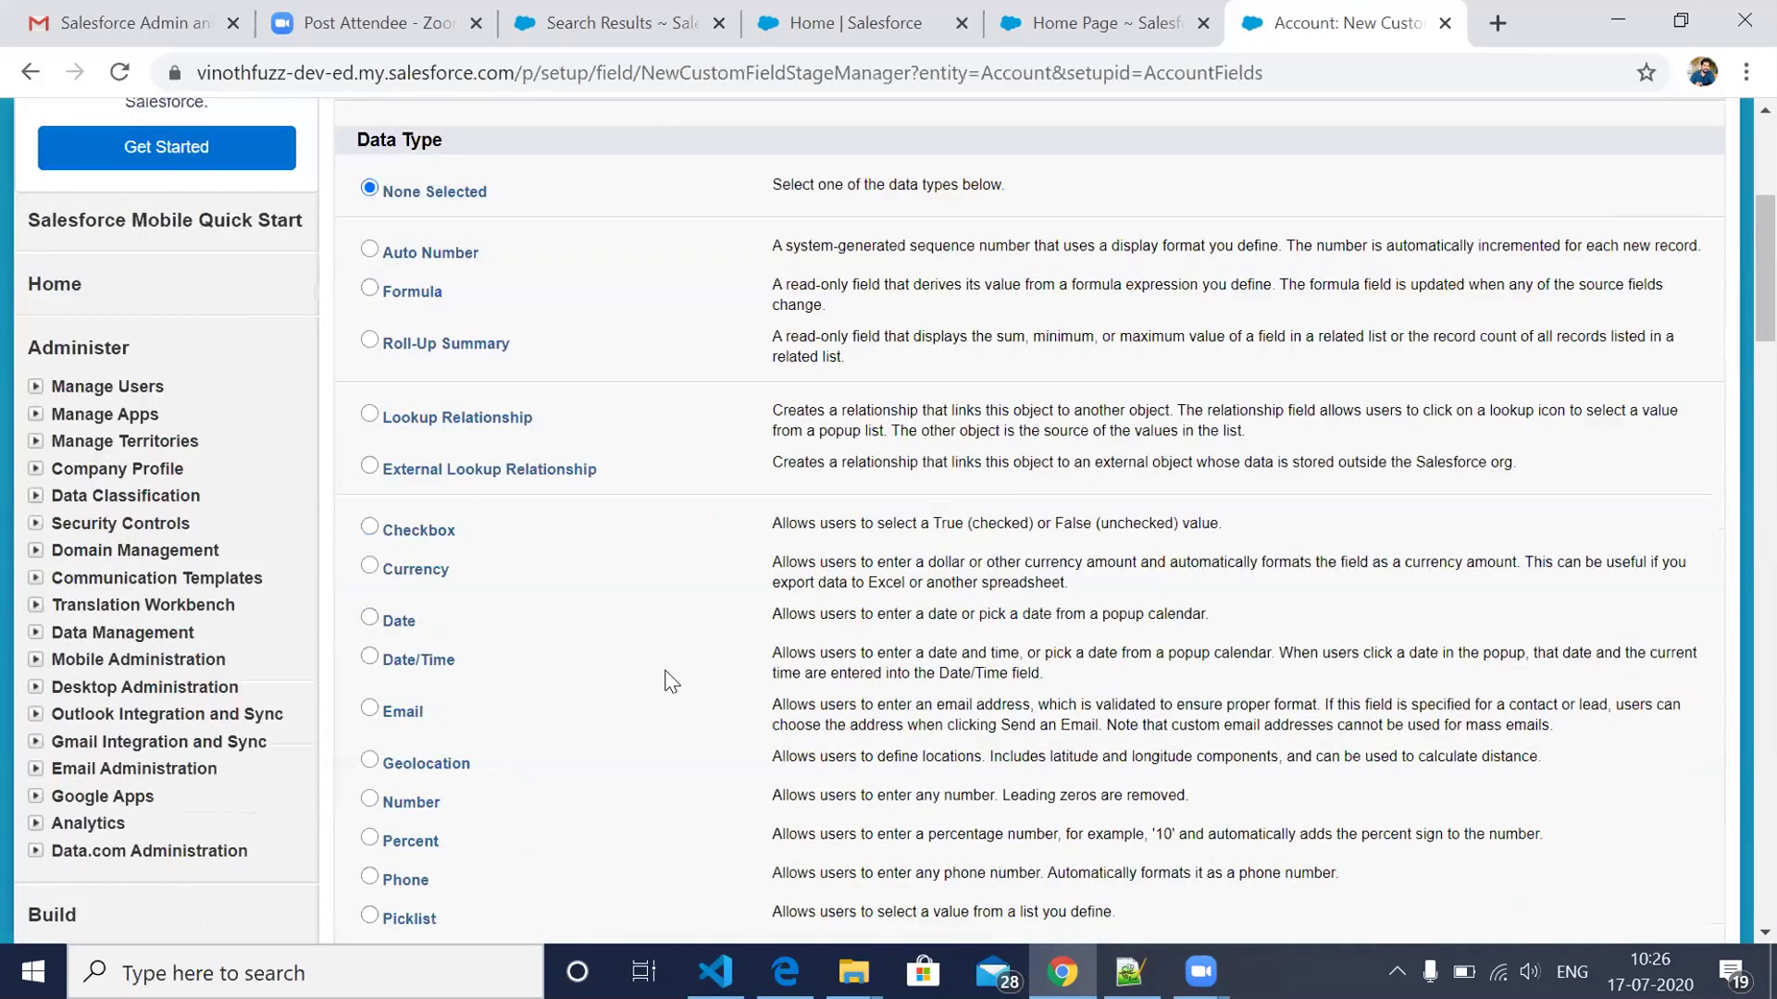
pyautogui.scroll(-2, 672, 683)
pyautogui.scroll(-4, 672, 683)
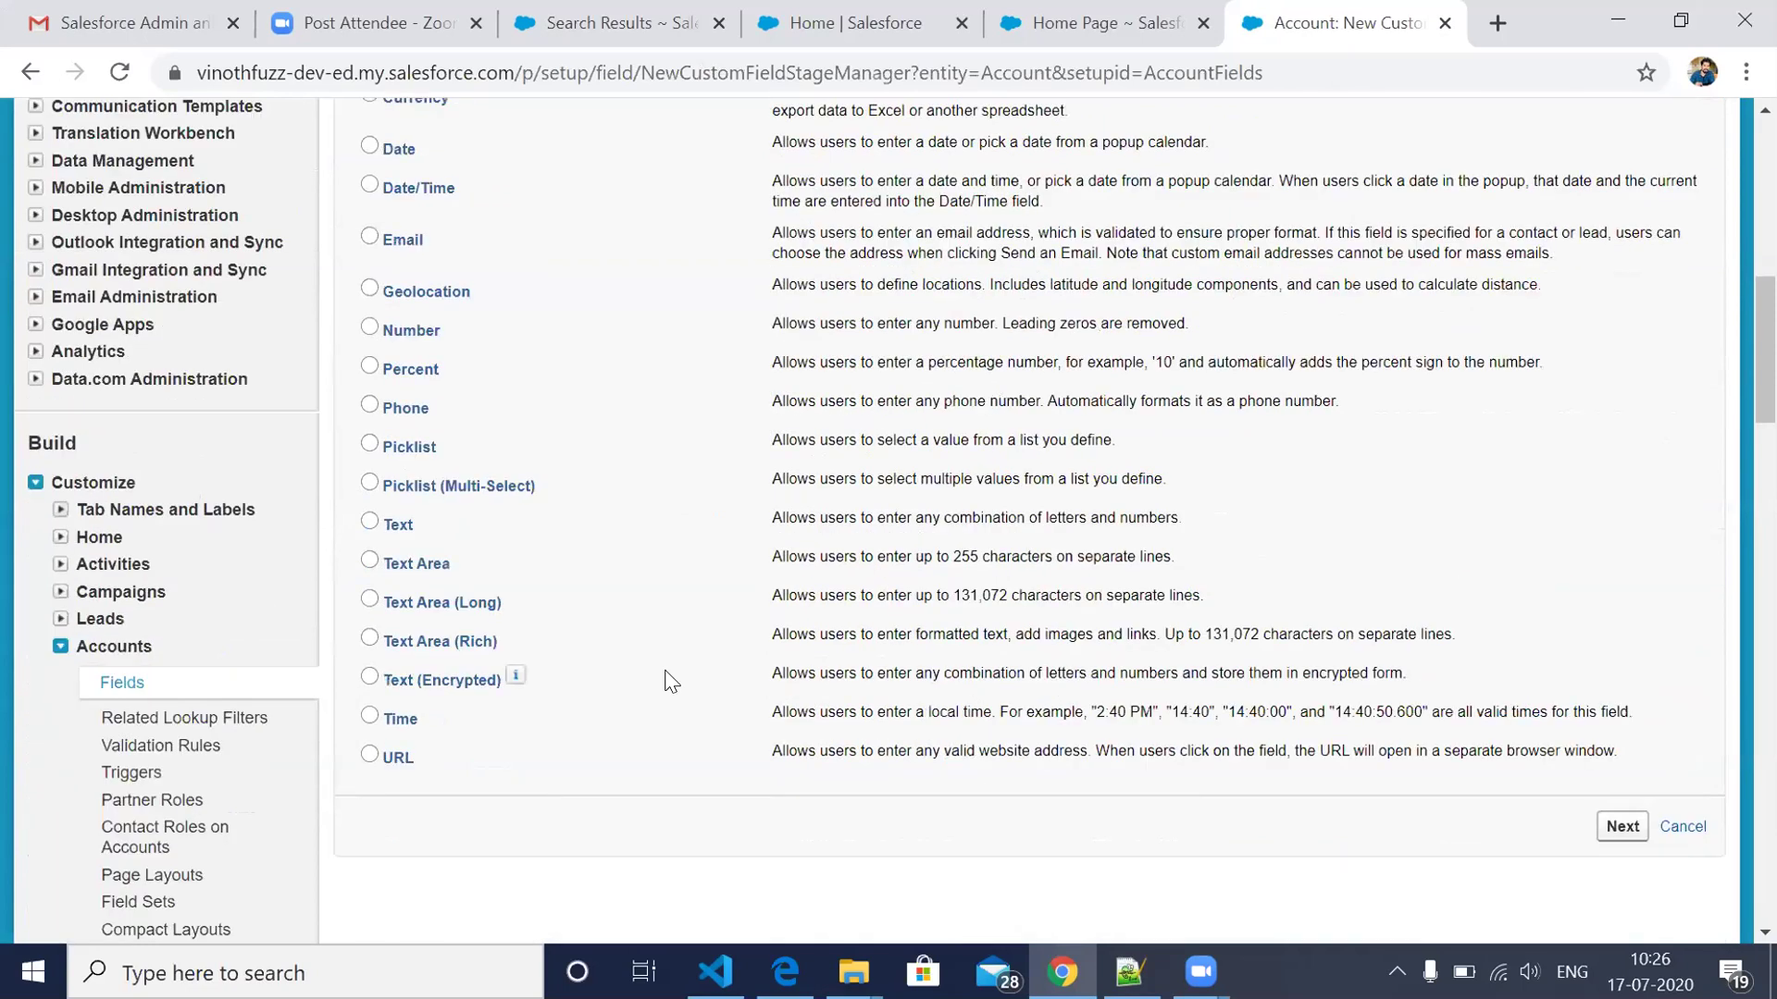
pyautogui.scroll(1, 672, 683)
pyautogui.scroll(5, 672, 683)
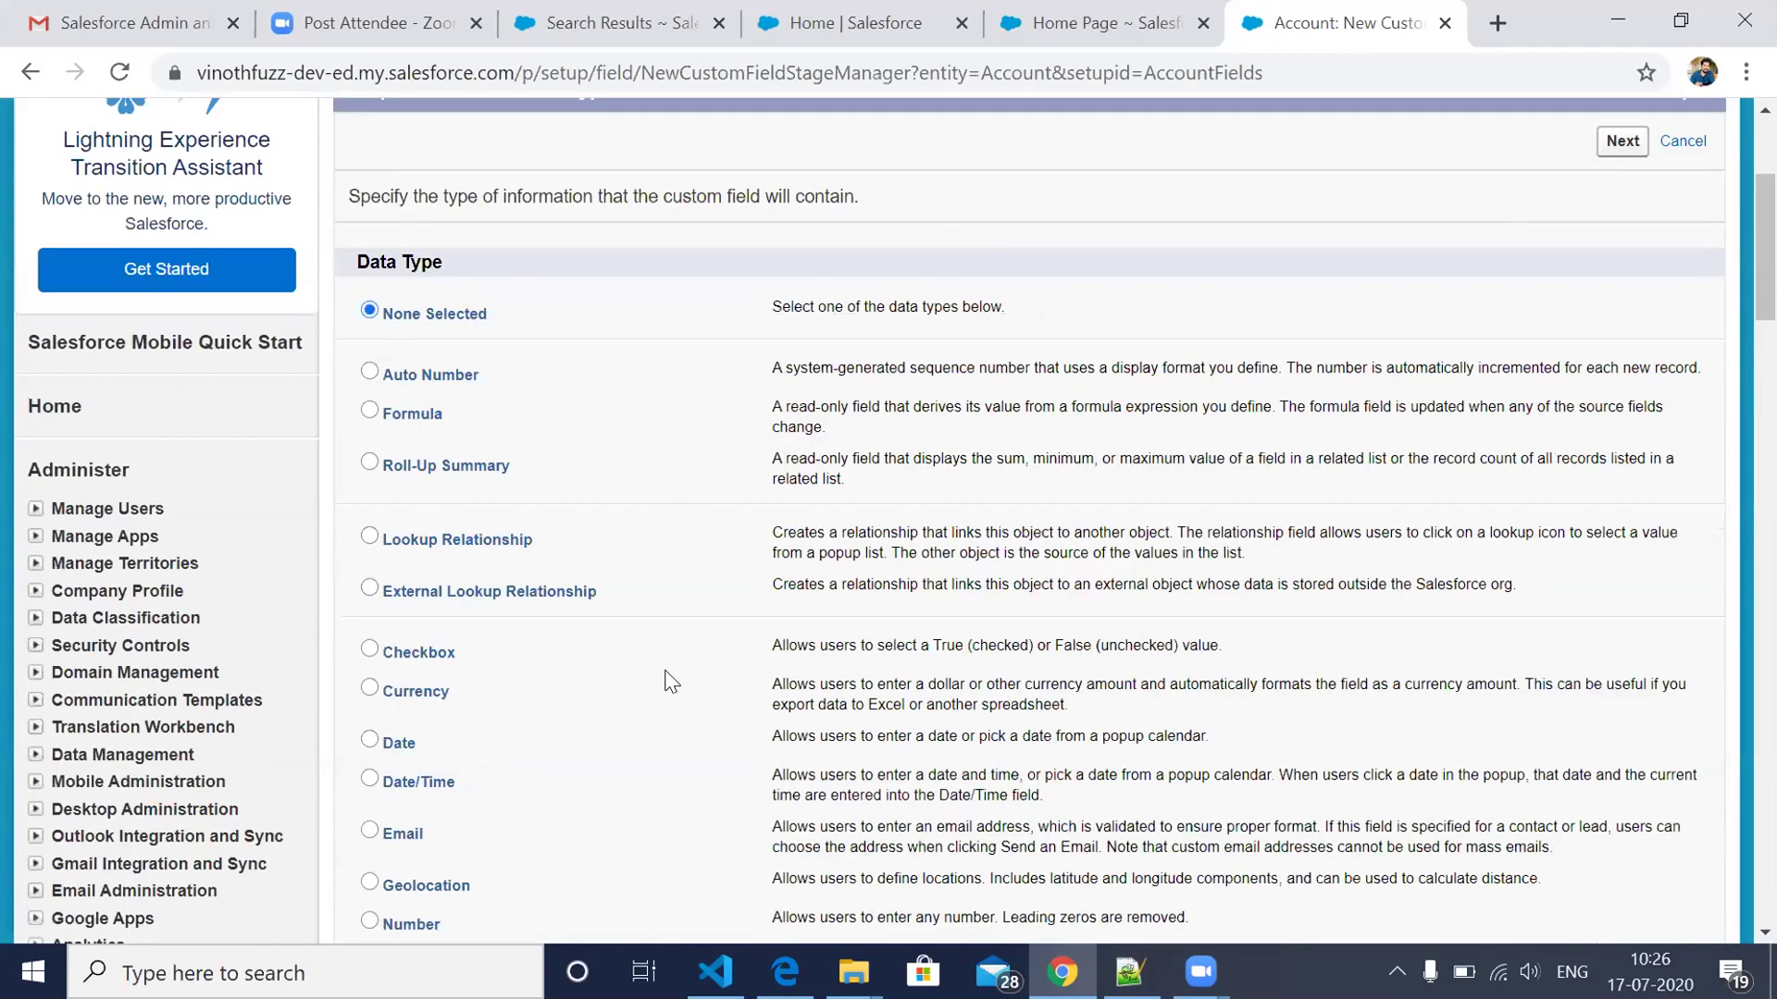
pyautogui.scroll(-3, 672, 683)
pyautogui.scroll(-3, 515, 627)
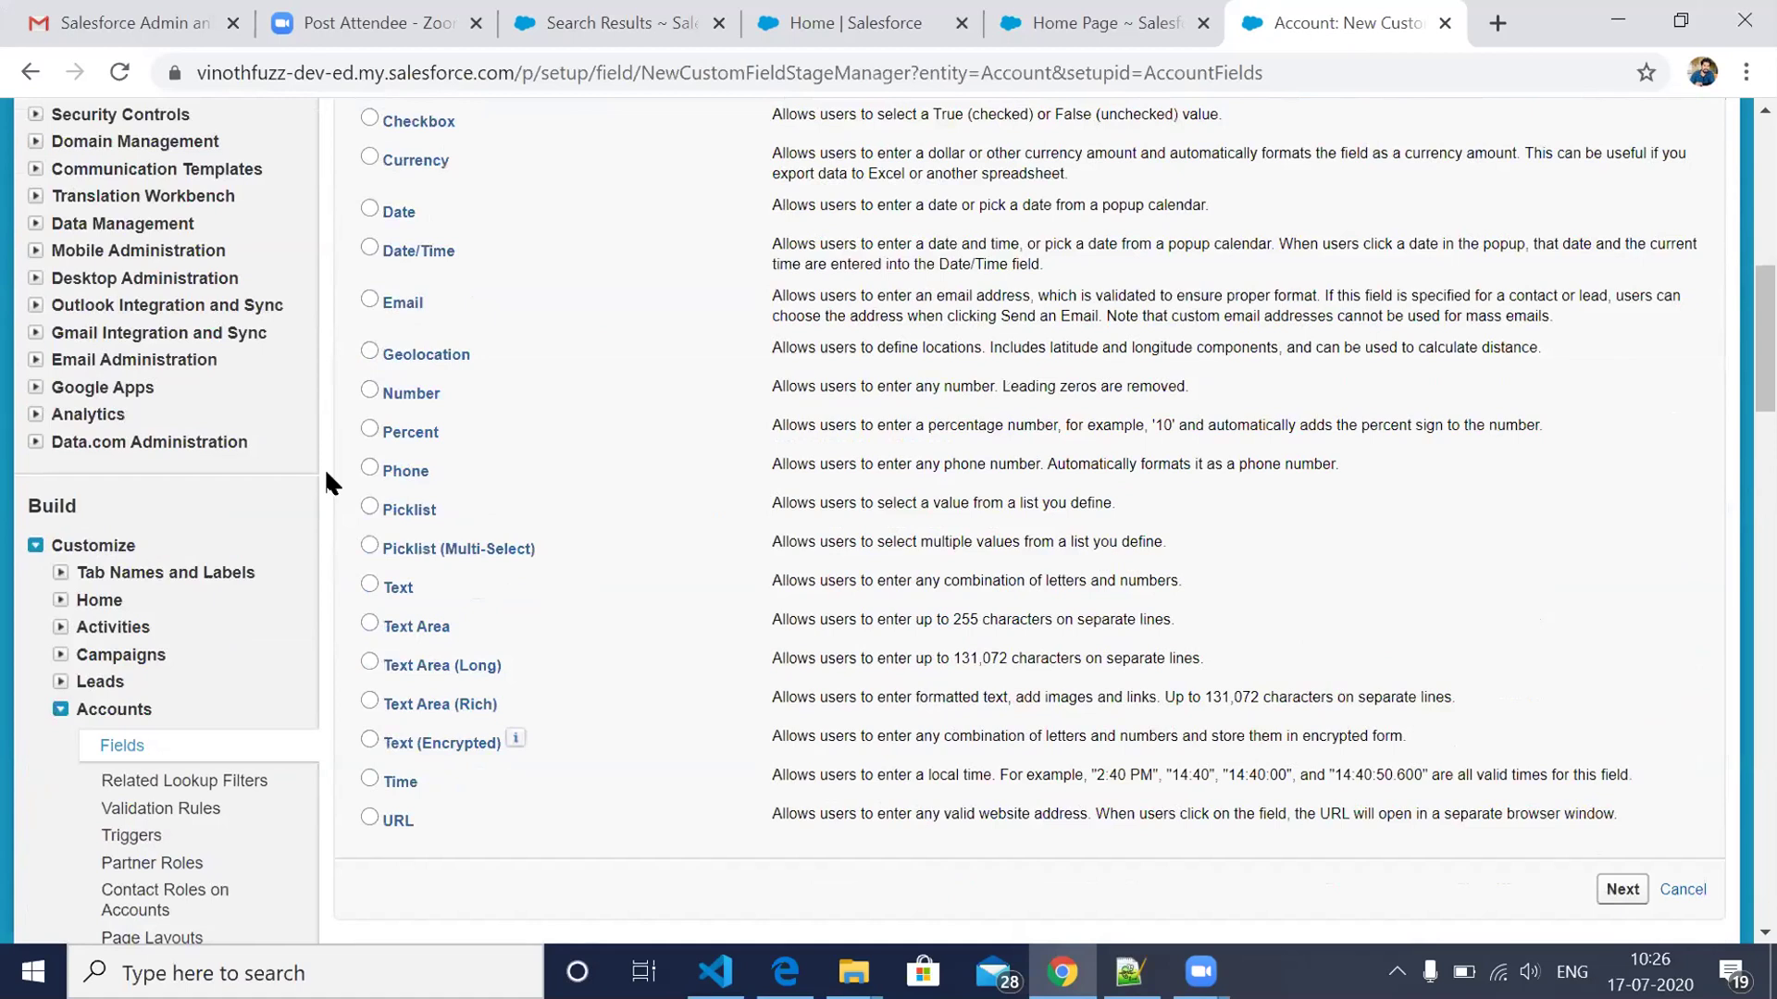
pyautogui.click(369, 507)
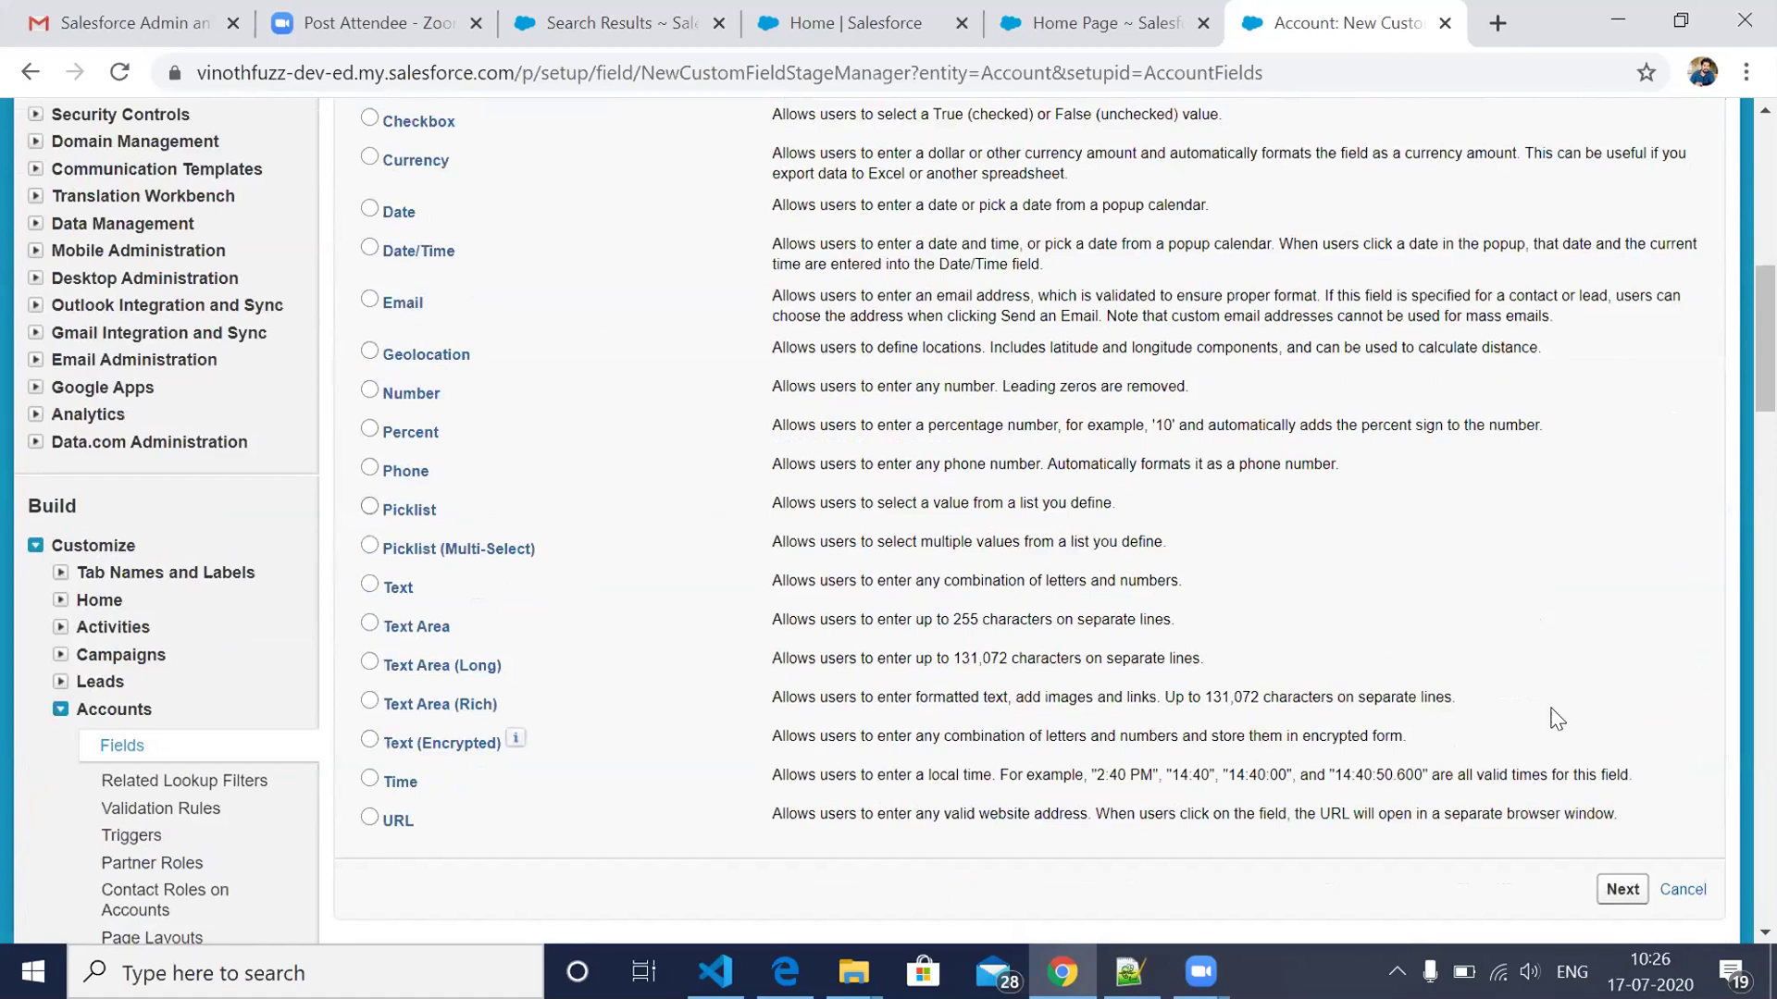
pyautogui.click(1622, 892)
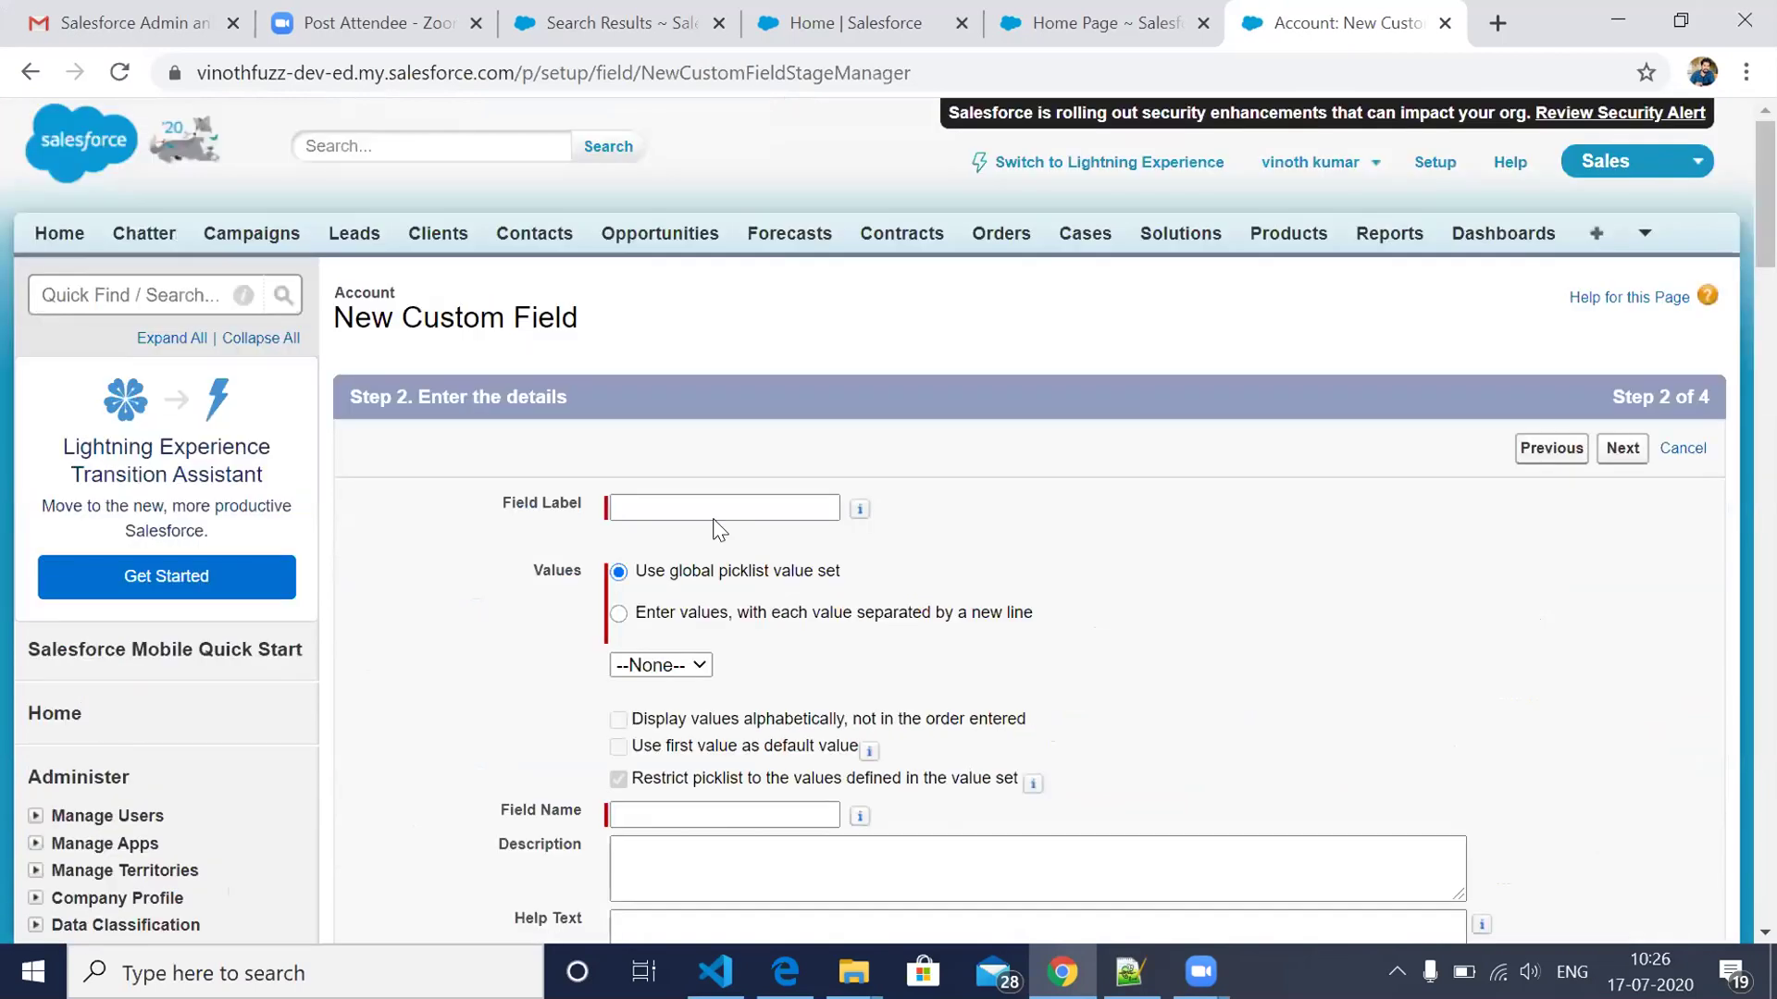
# Step: Label the picklist field "Stat" and choose to enter its values manually, each on a new line
pyautogui.click(697, 506)
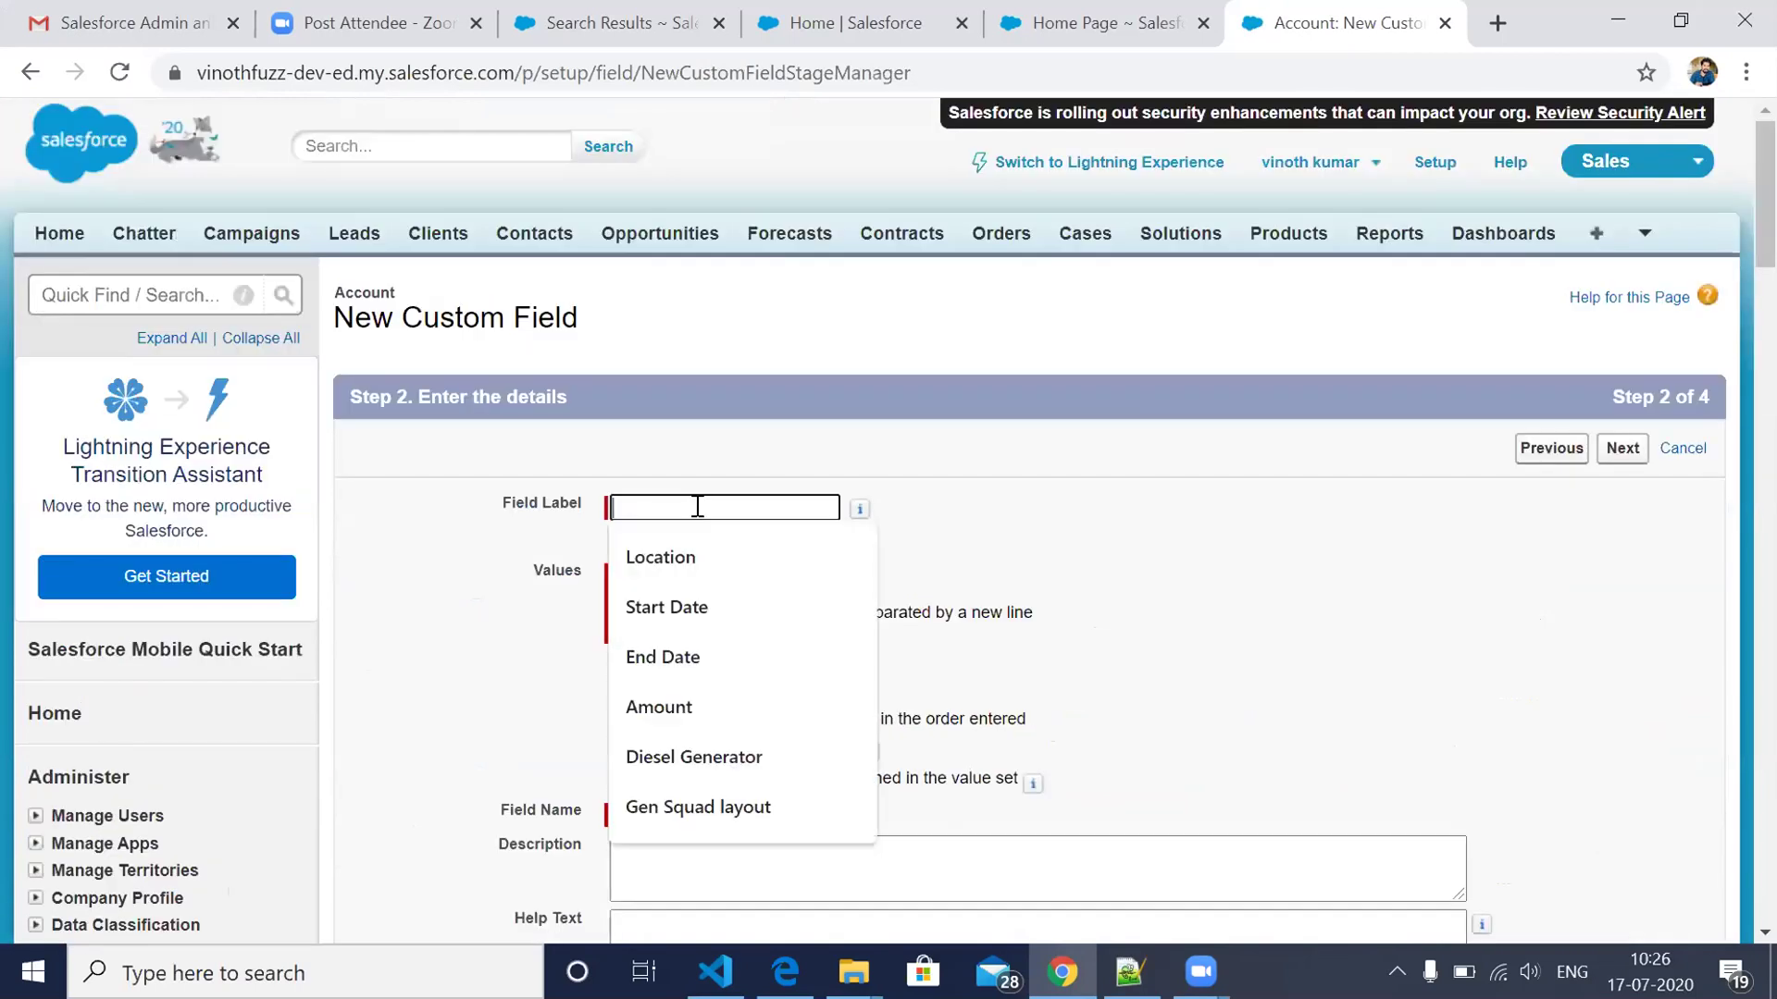
pyautogui.write('St')
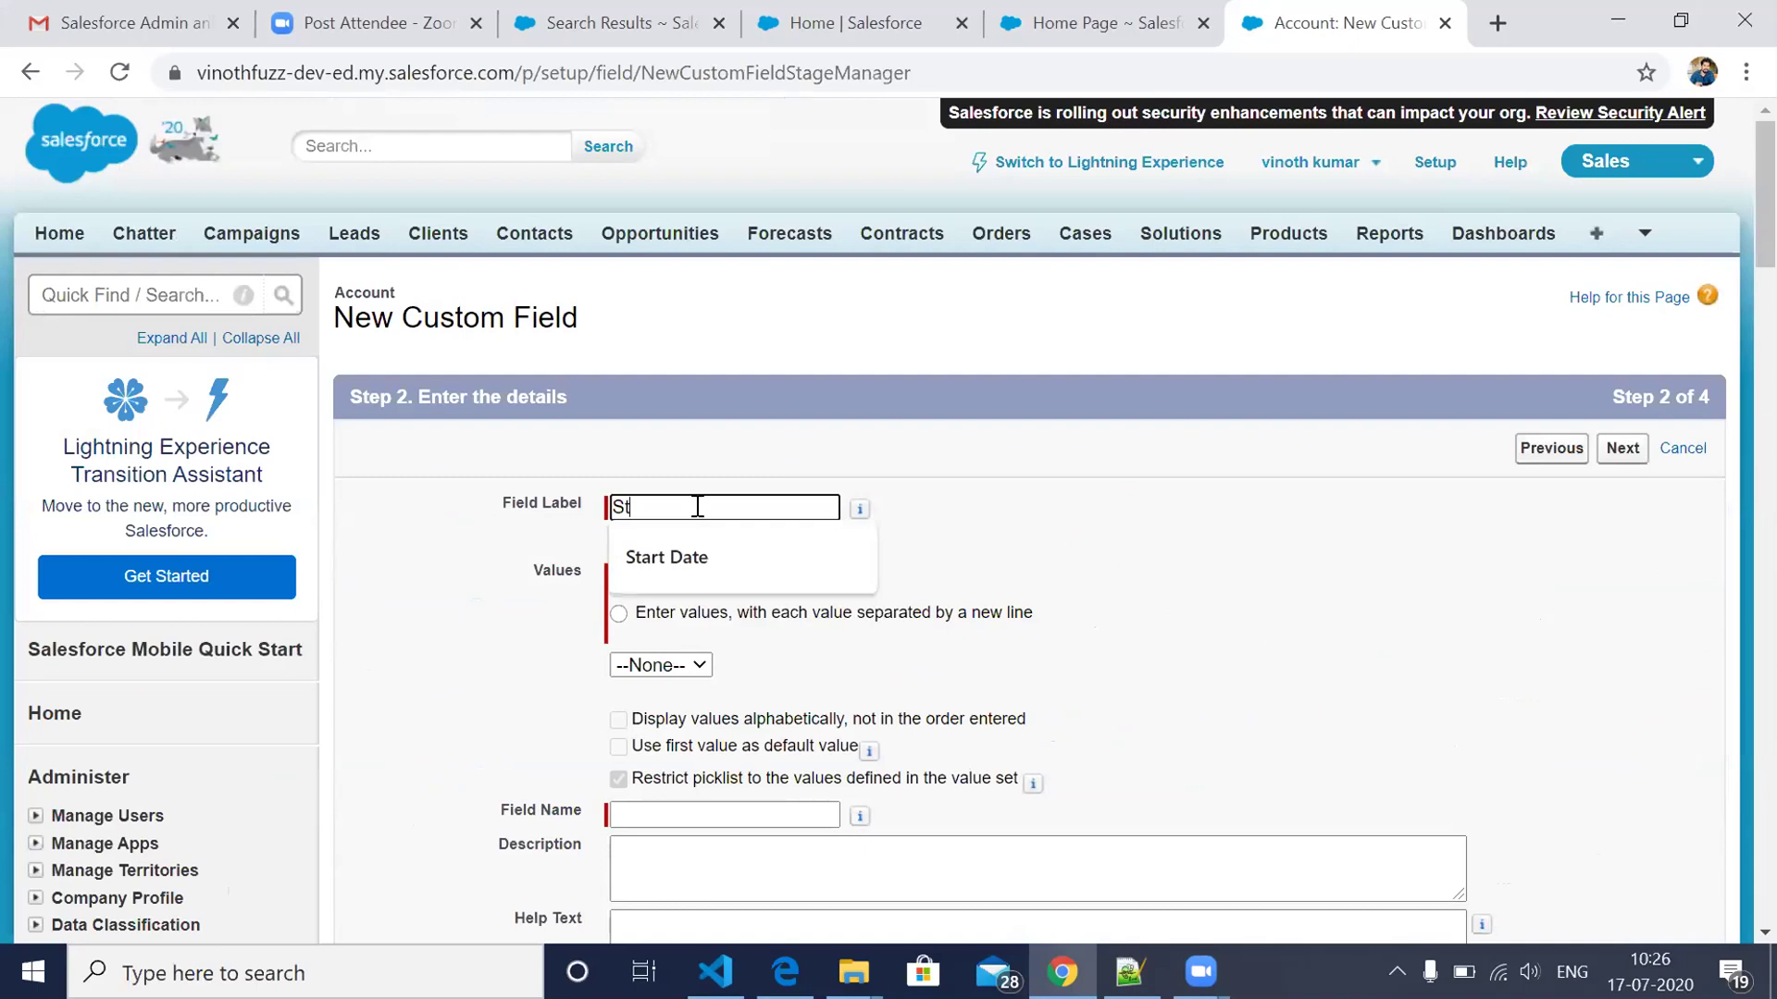
pyautogui.write('at')
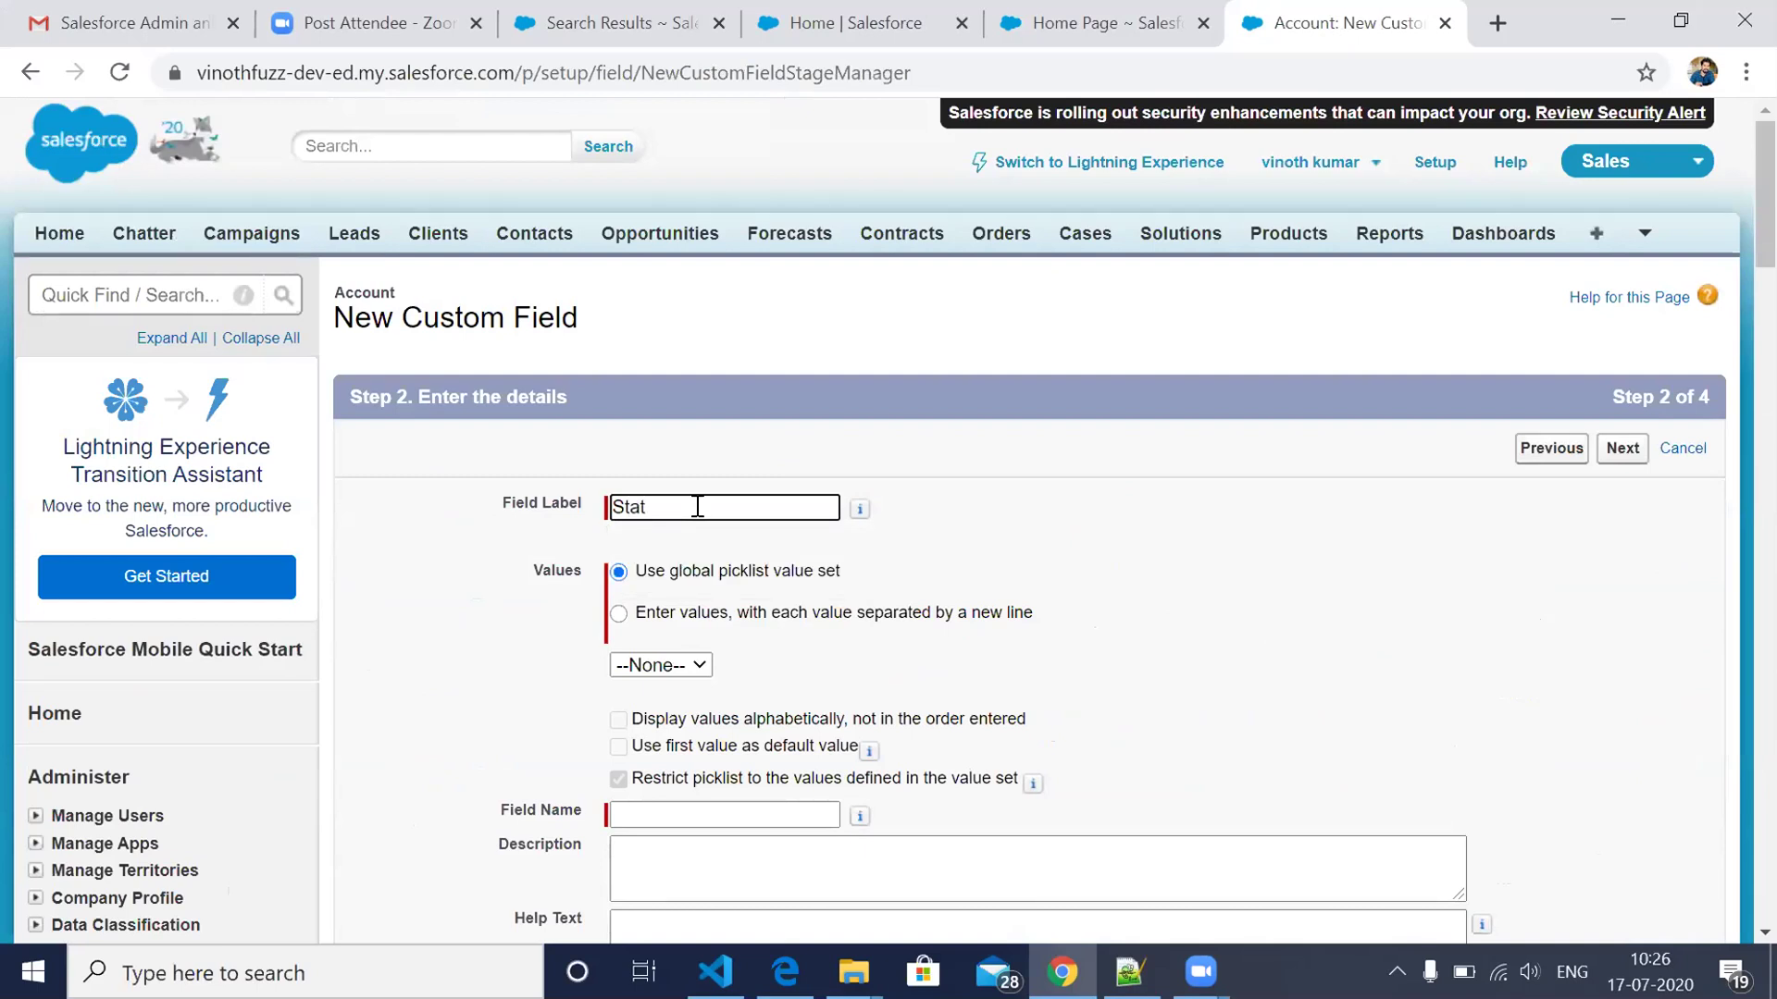
pyautogui.press('Tab')
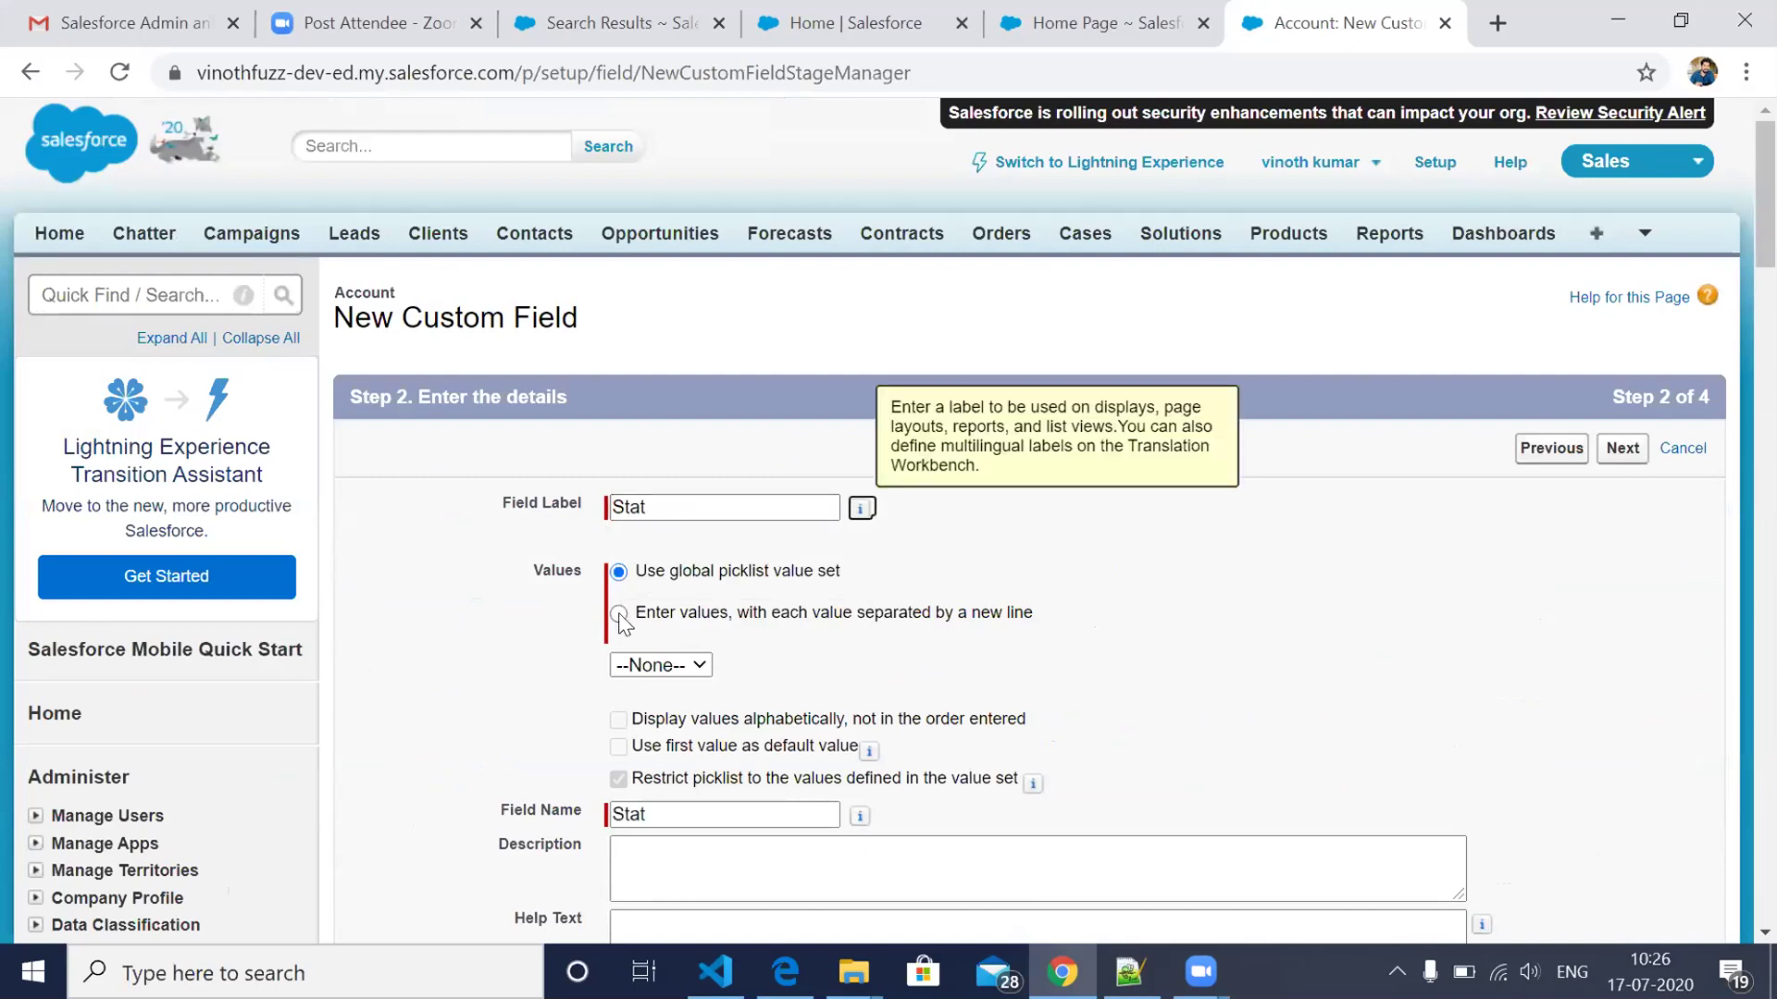
pyautogui.click(618, 615)
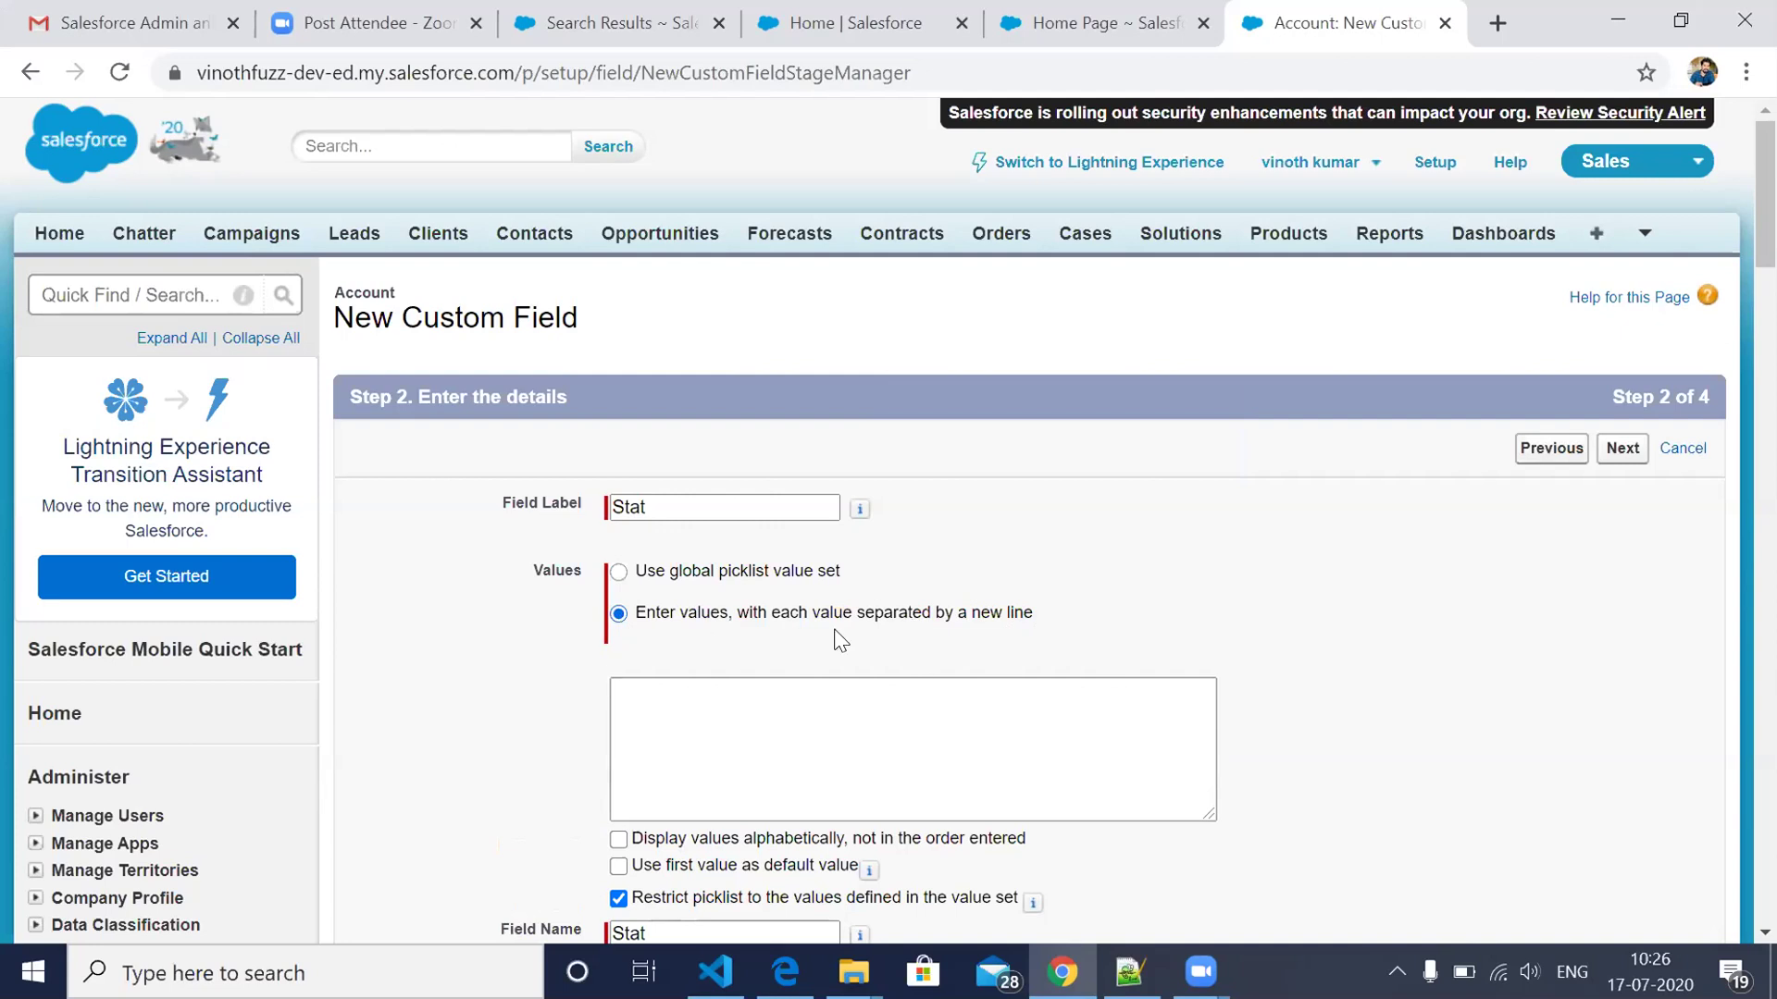
# Step: Enter Active and Inactive as the picklist values on separate lines and continue to field-level security
pyautogui.click(728, 705)
pyautogui.write('Active')
pyautogui.press('Return')
pyautogui.write('Inactive')
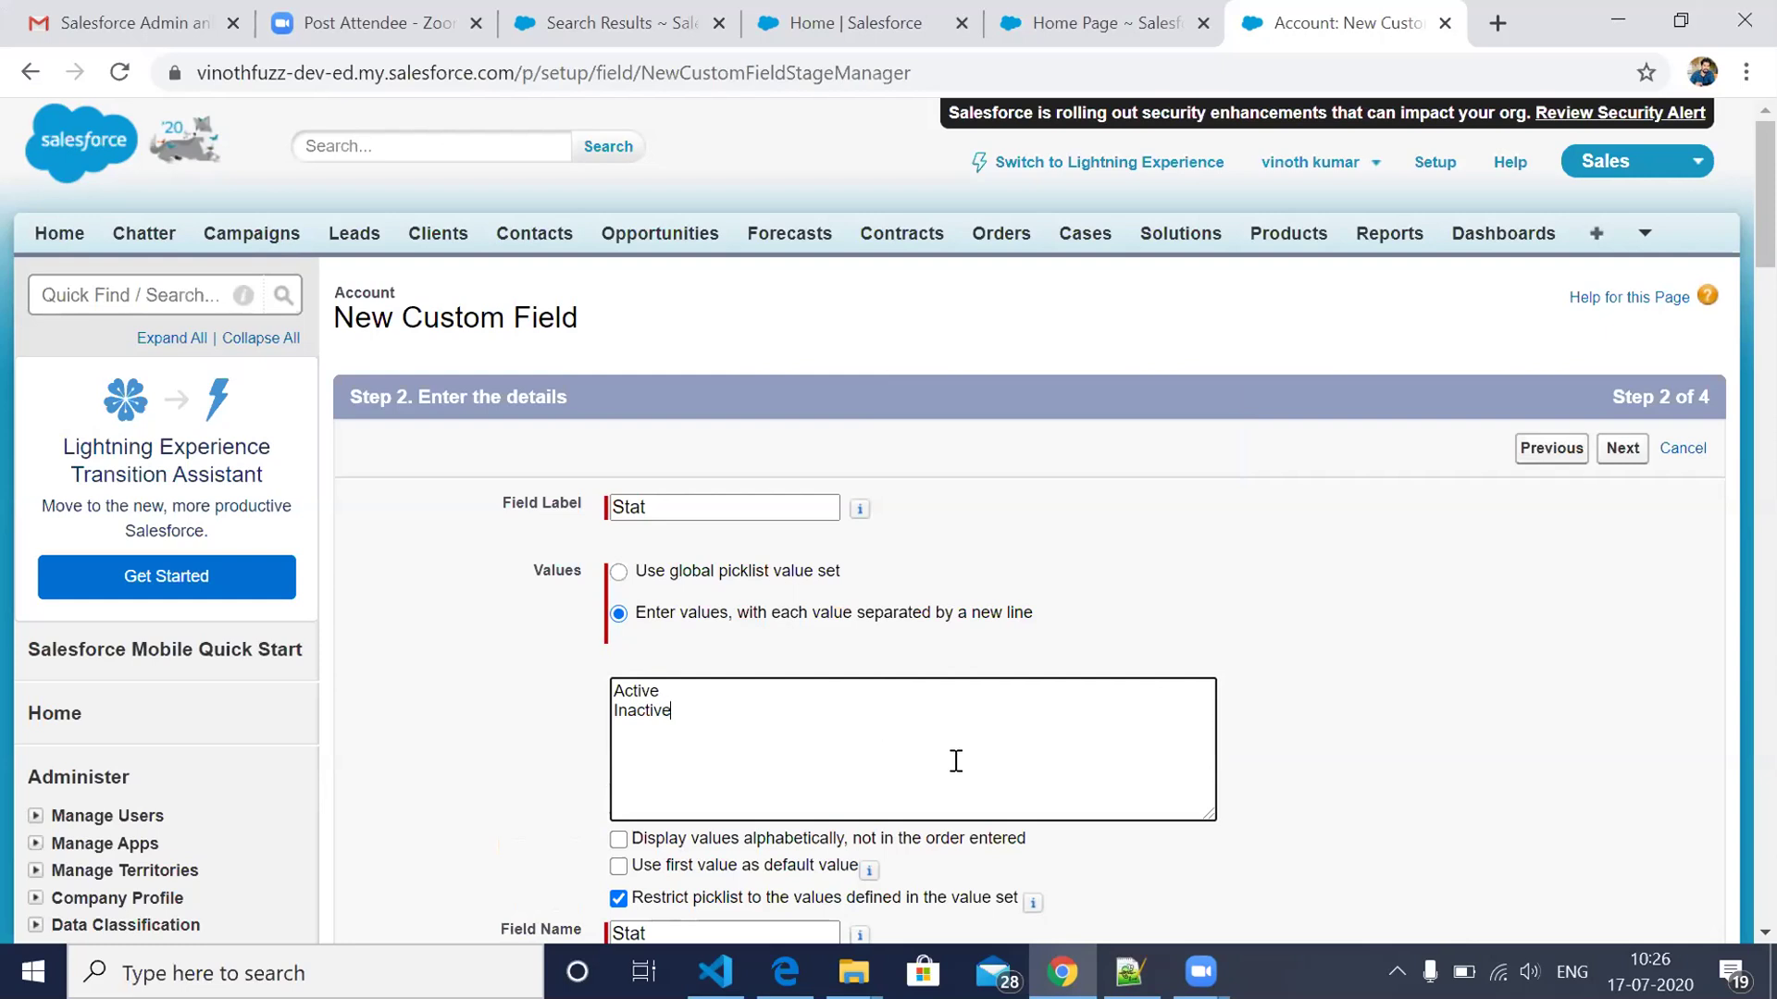
pyautogui.scroll(-3, 956, 760)
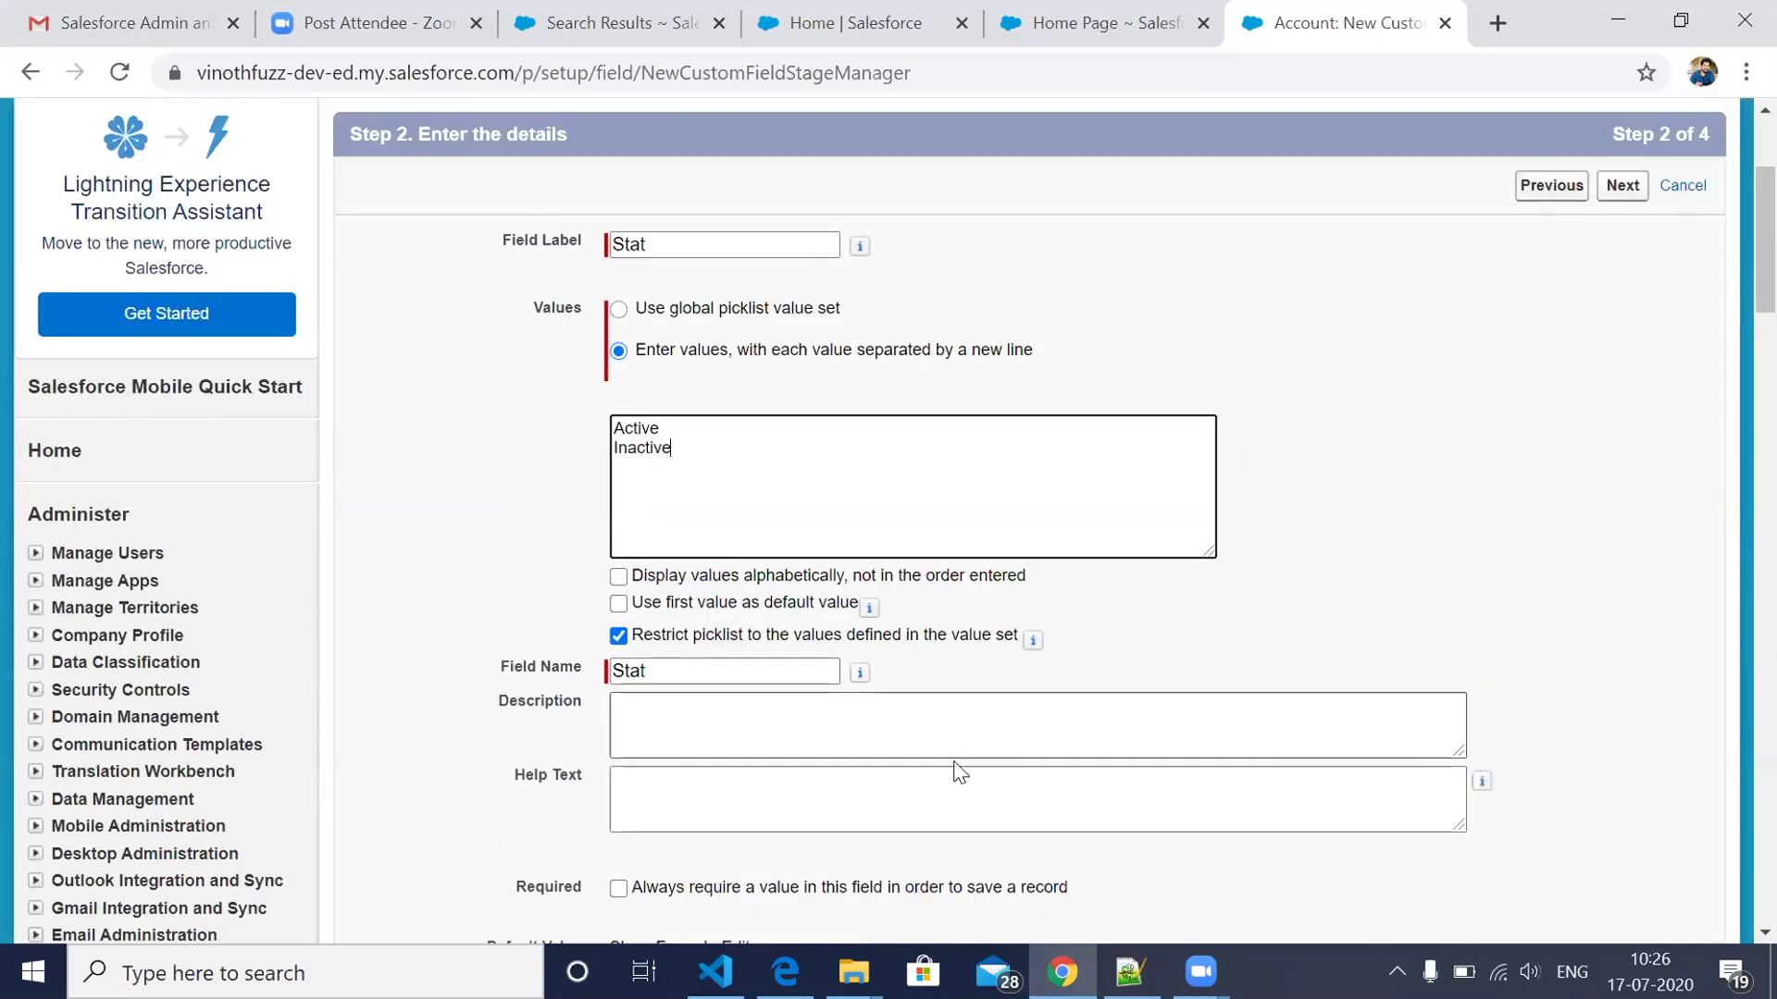
pyautogui.scroll(-5, 960, 772)
pyautogui.scroll(1, 1610, 810)
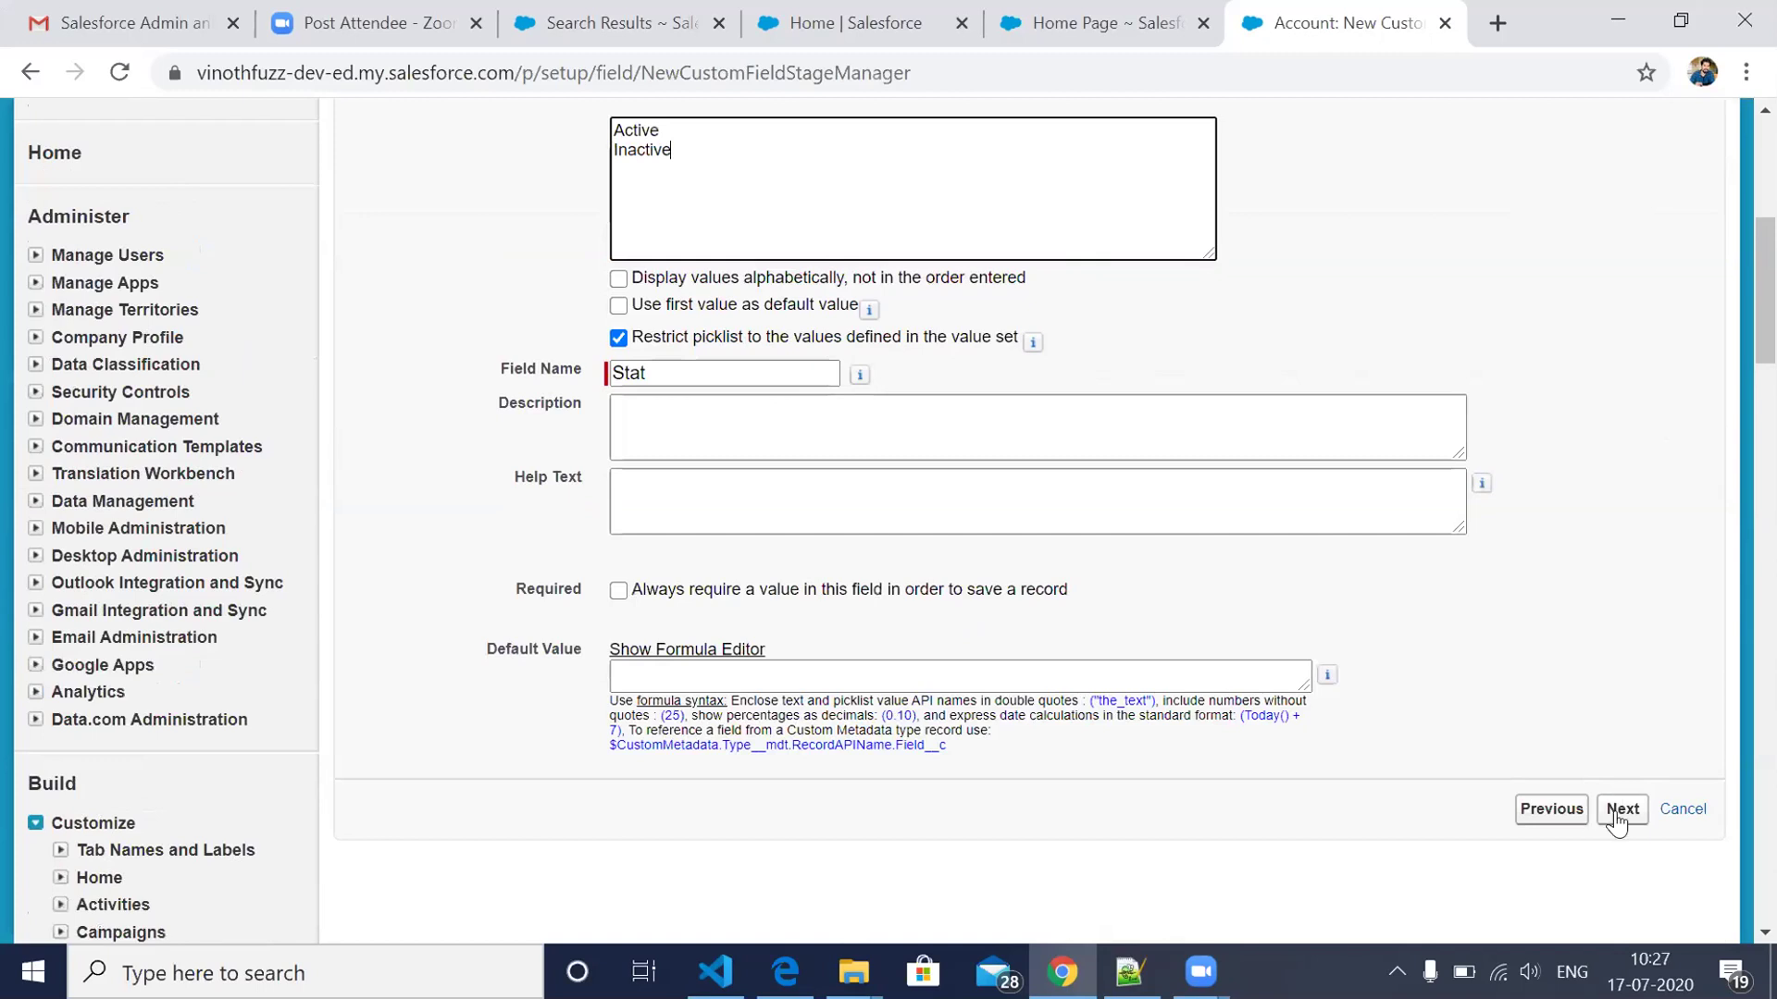
pyautogui.click(1617, 819)
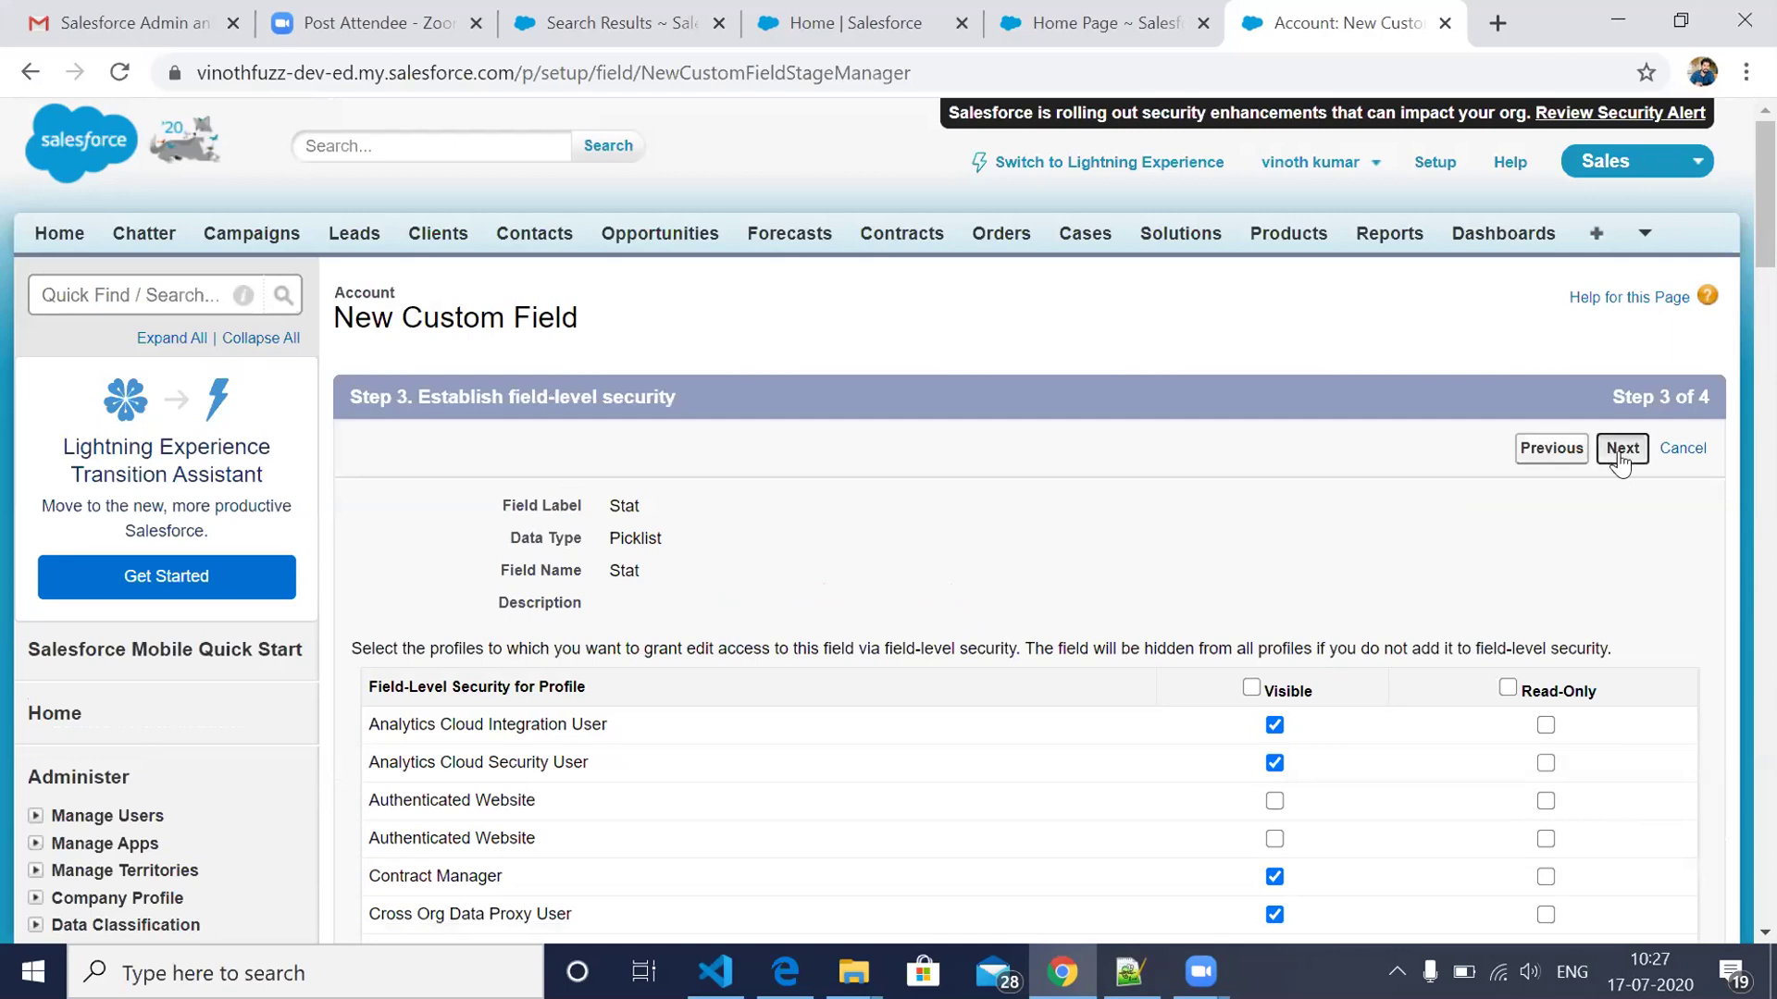
# Step: Keep the default field-level security, add the Stat field only to the Account Layout page layout, and save it
pyautogui.click(1621, 449)
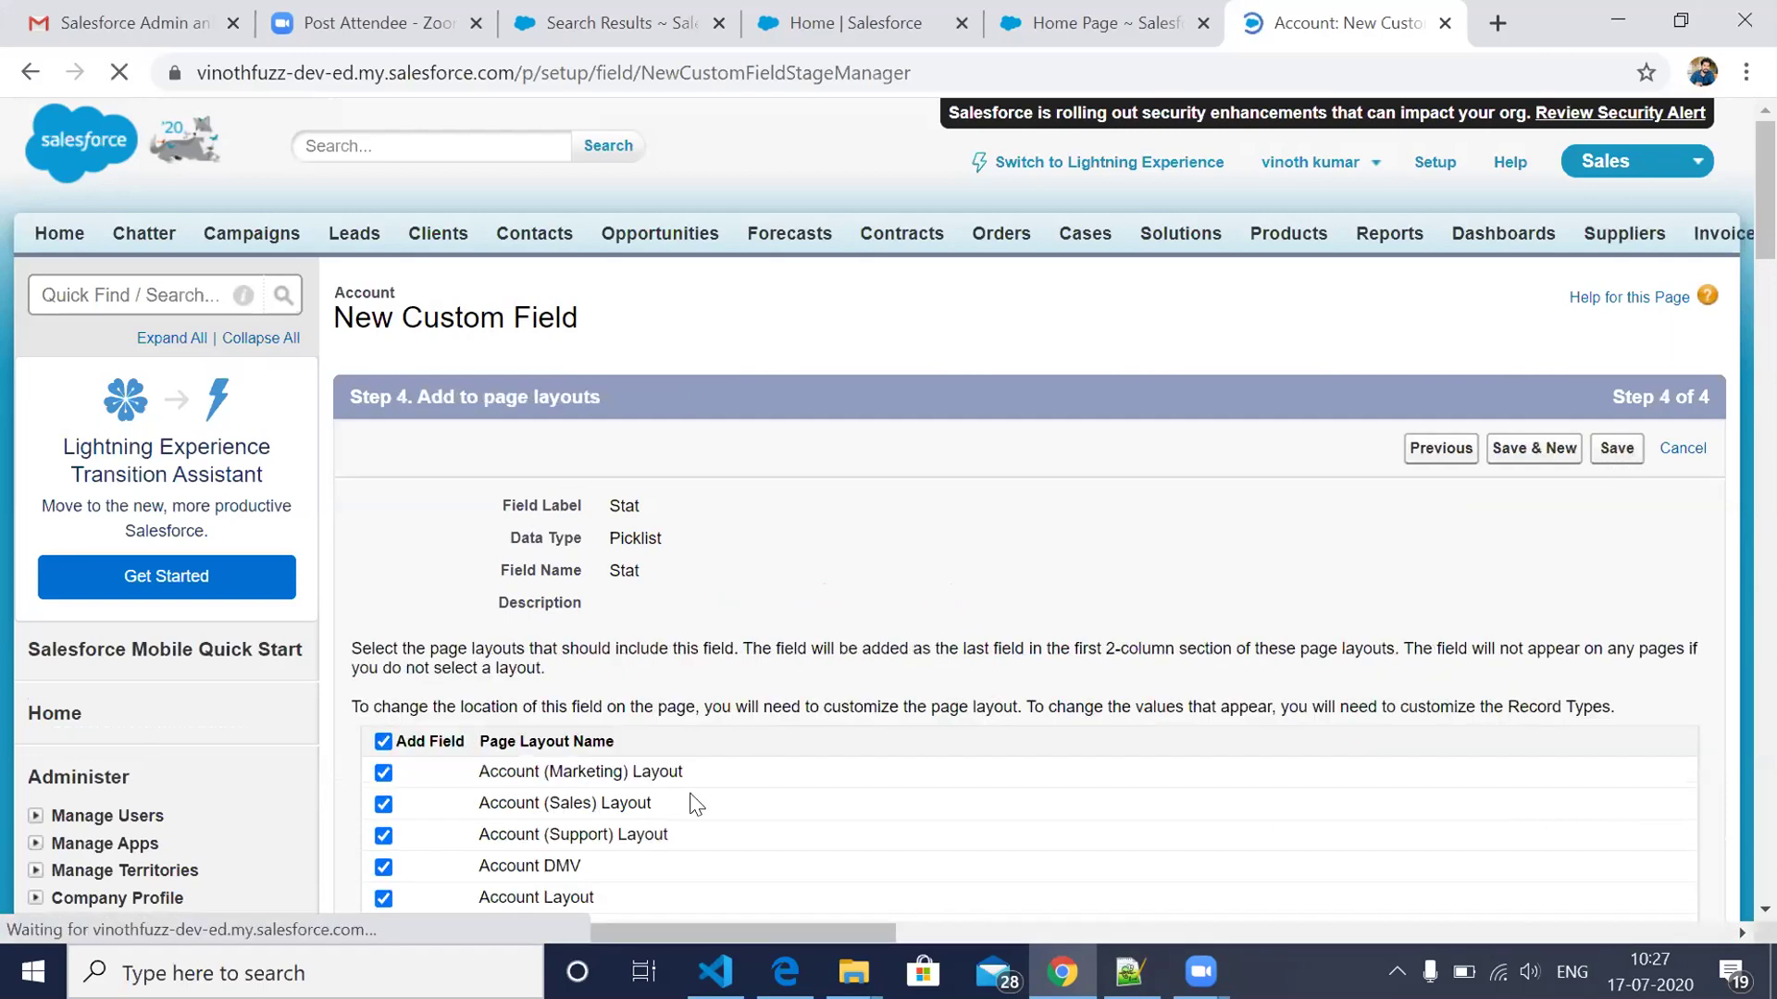
pyautogui.scroll(-2, 387, 523)
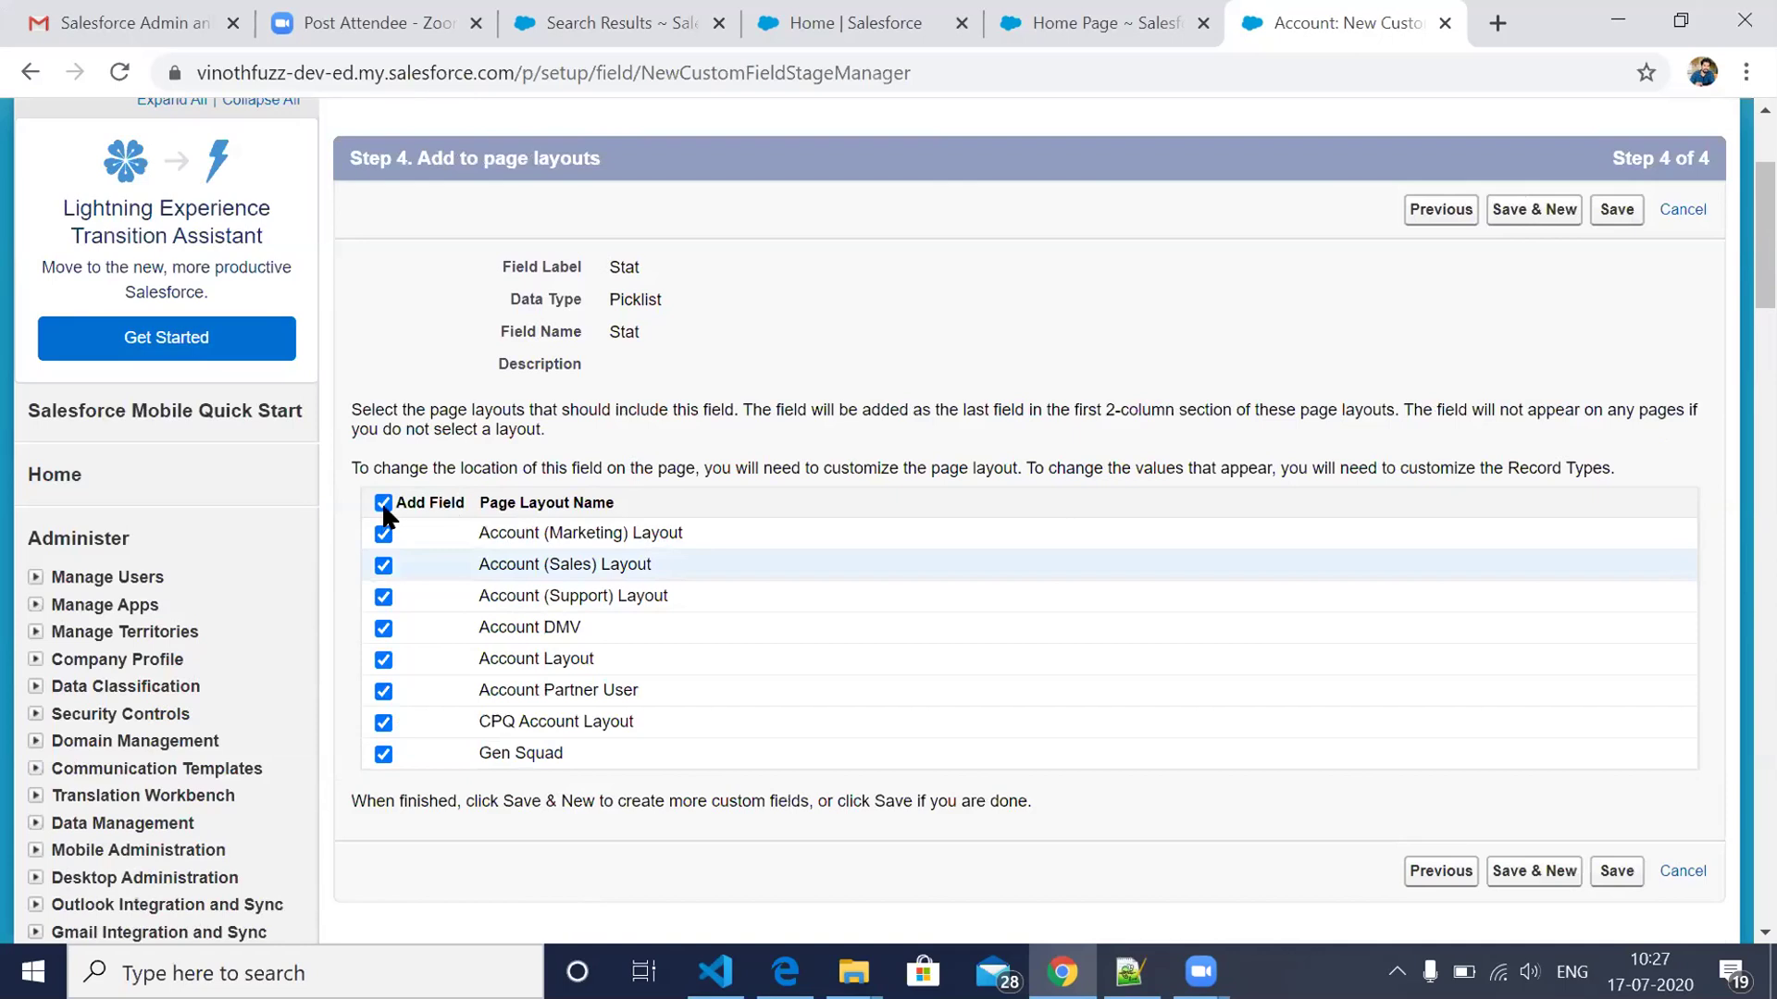
pyautogui.click(383, 503)
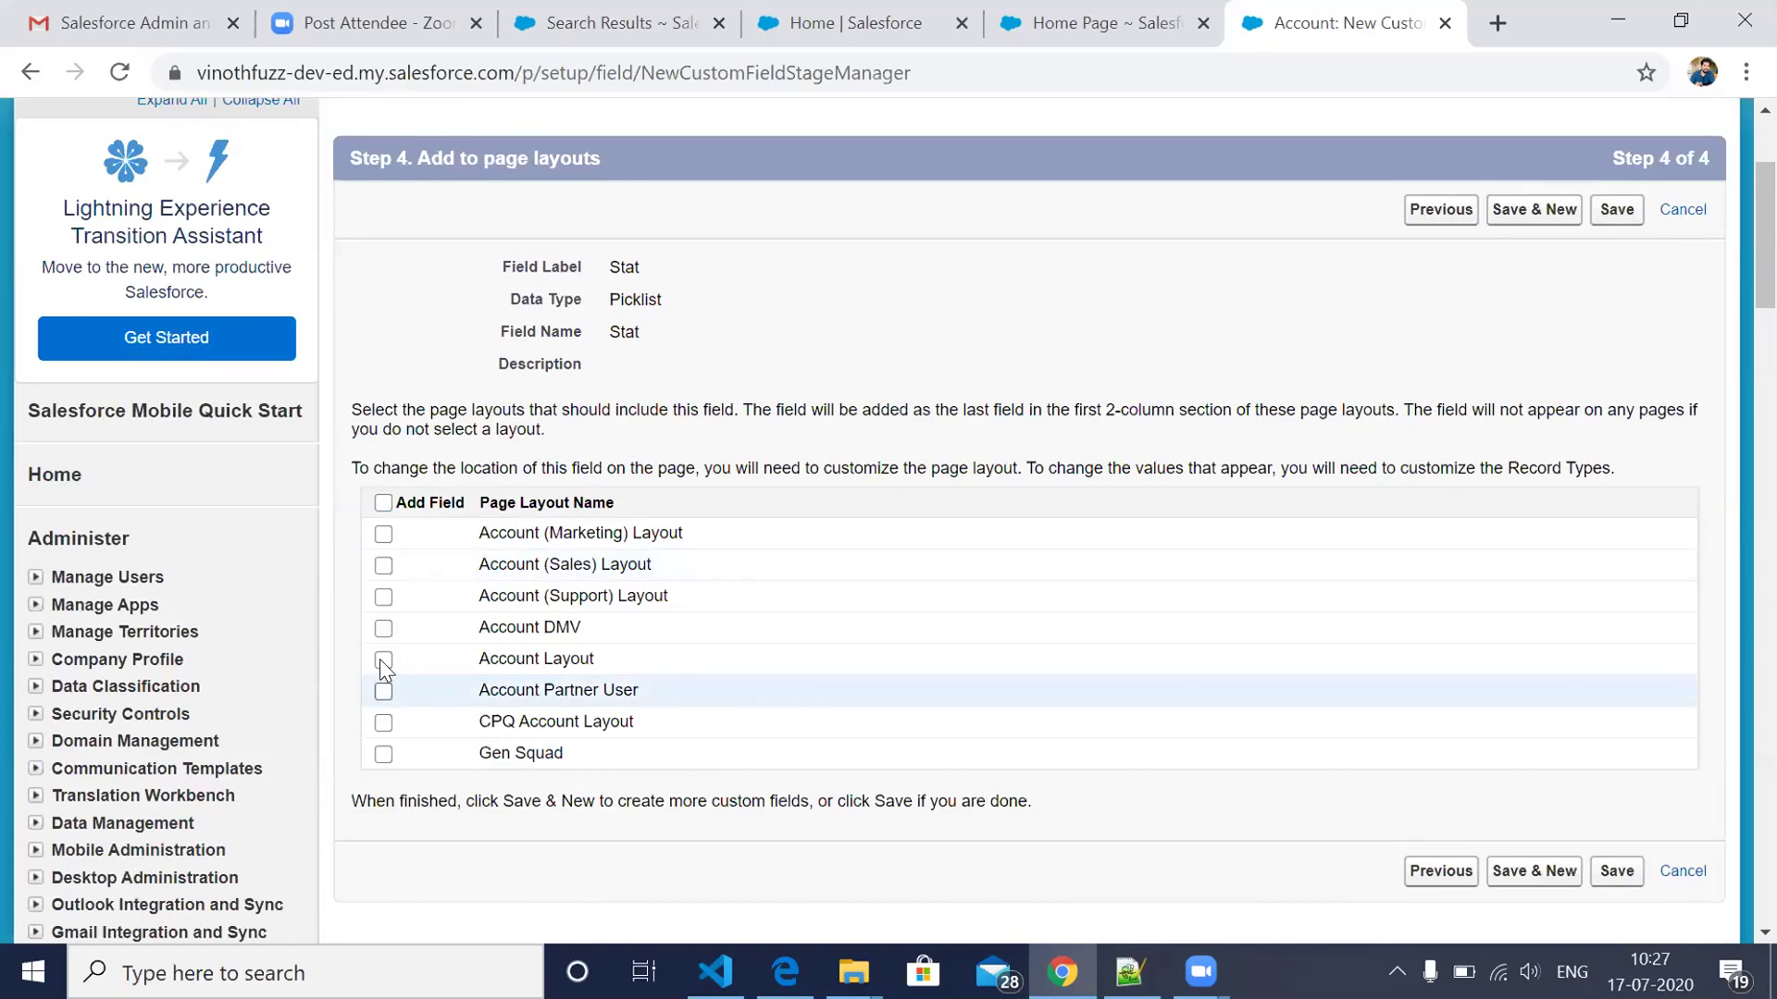
pyautogui.click(1617, 211)
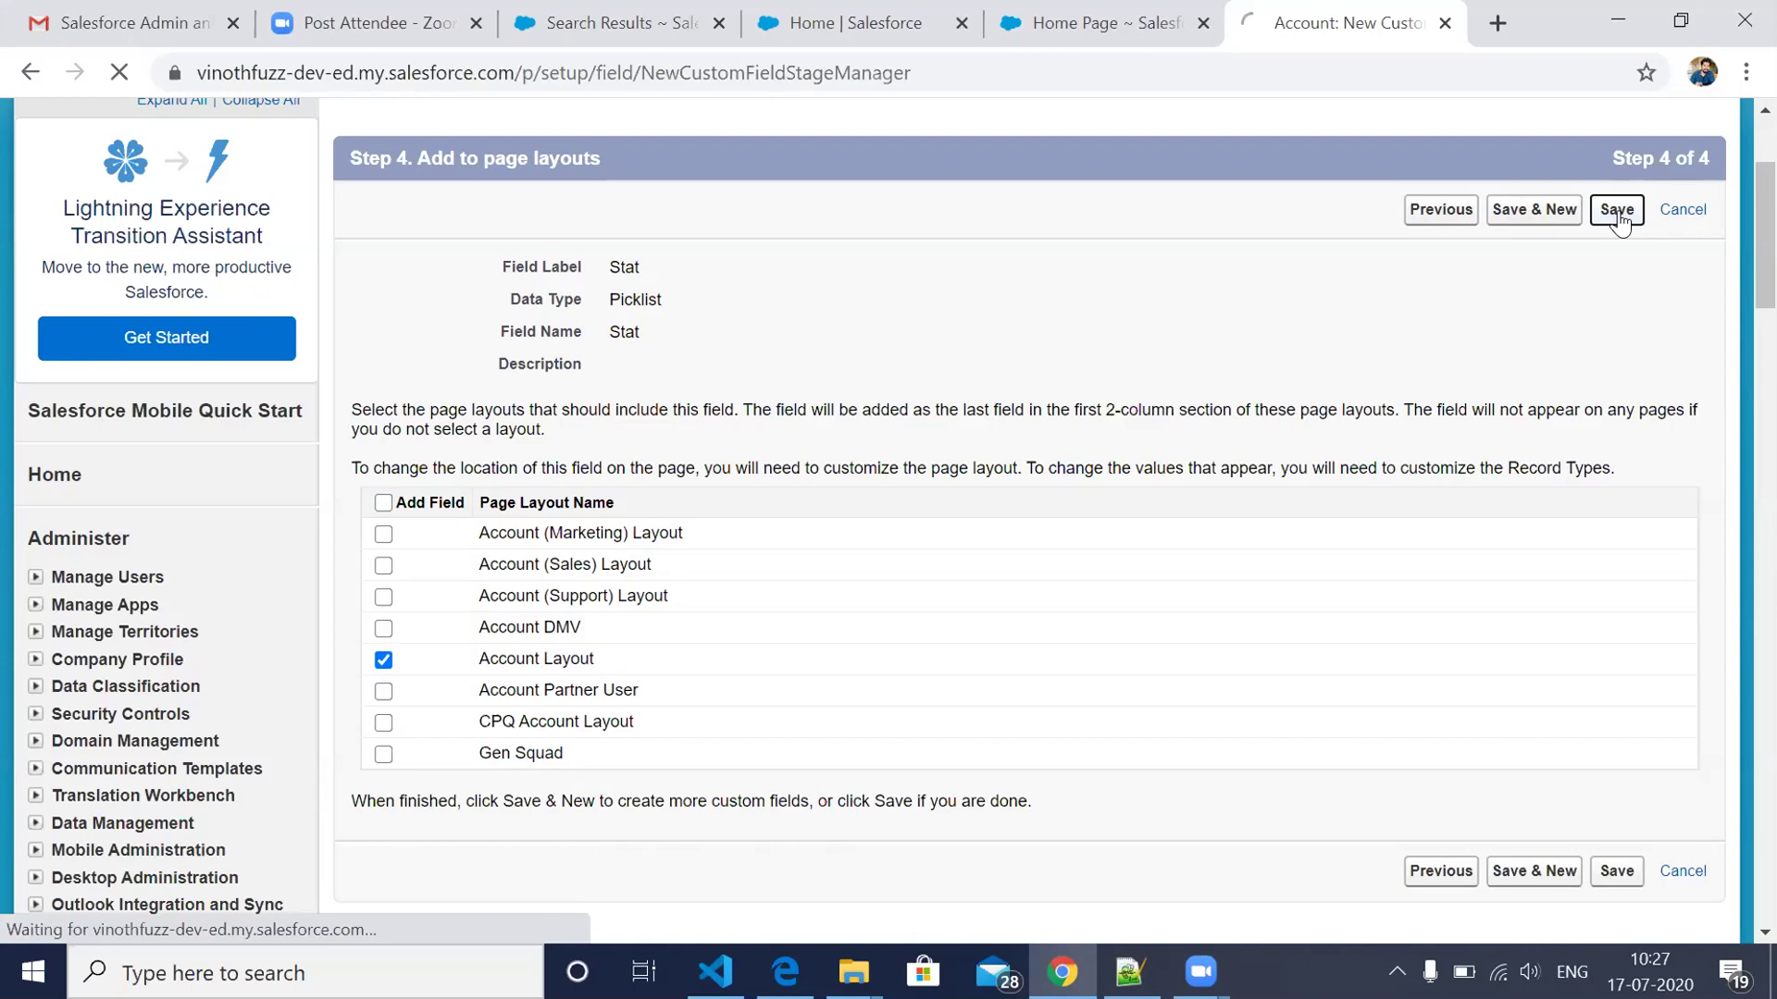